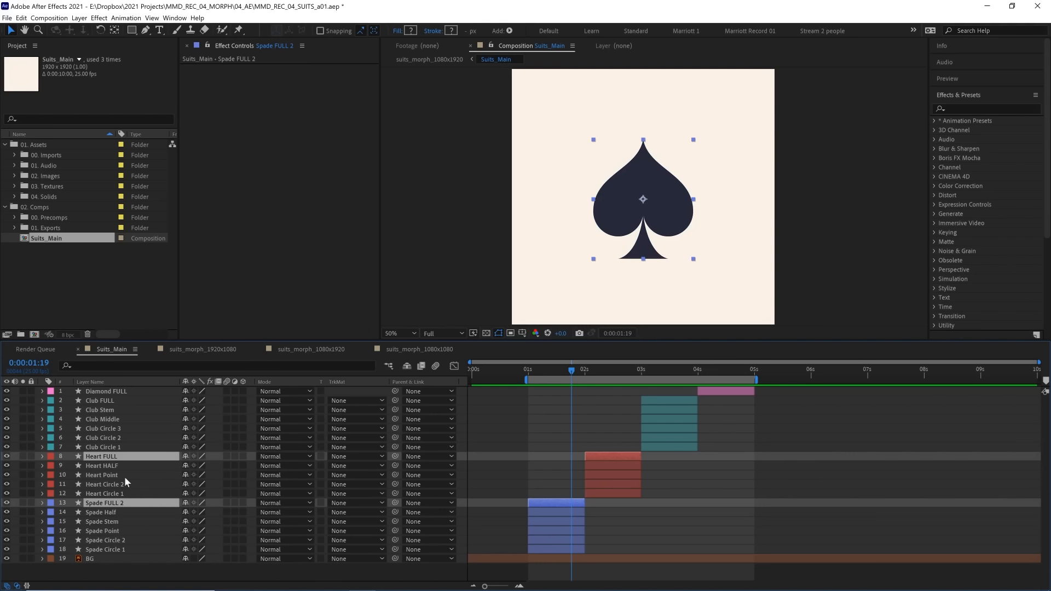
Delete the Spade Stem, Spade Point, Spade Circle 2 and Spade Circle 1 layers
{"action": "left_click", "coordinate": [126, 521]}
{"action": "left_click", "coordinate": [124, 549], "text": "shift"}
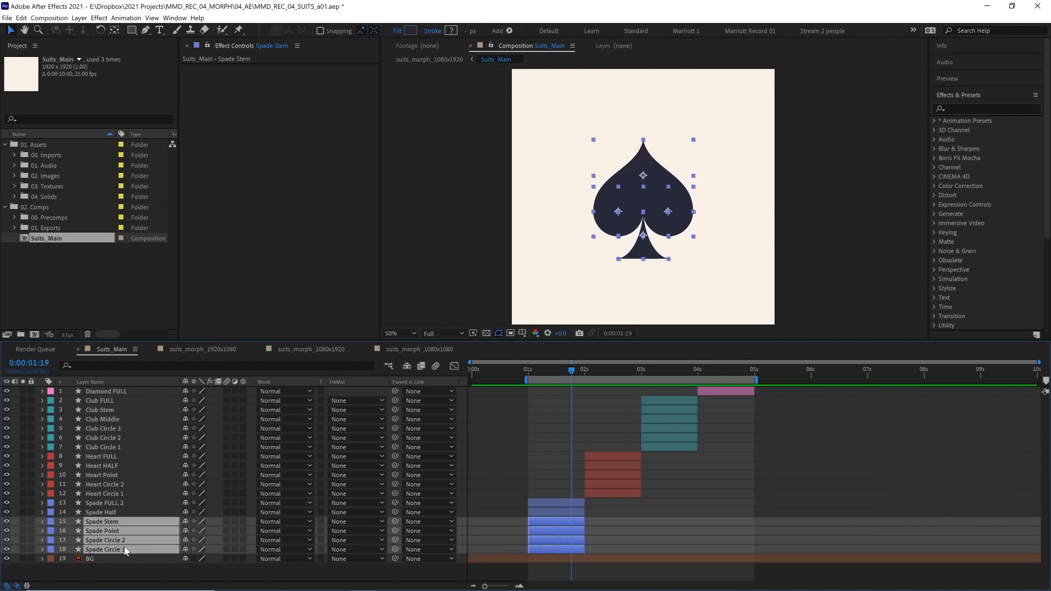
{"action": "key", "text": "Delete"}
Set the opacity of the Spade FULL 2 layer to 20%
{"action": "left_click", "coordinate": [104, 502]}
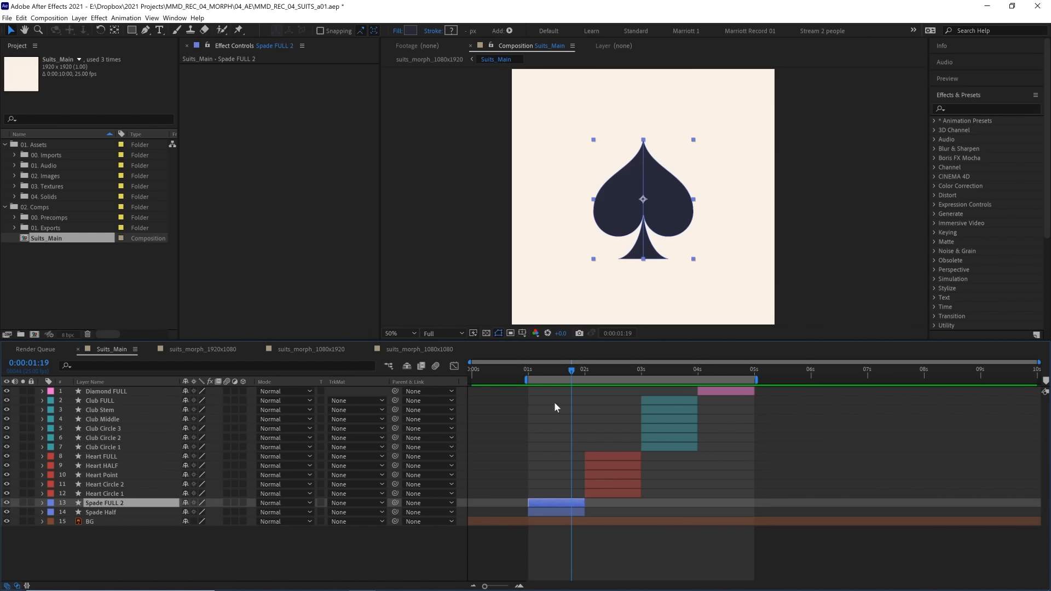
{"action": "key", "text": "t"}
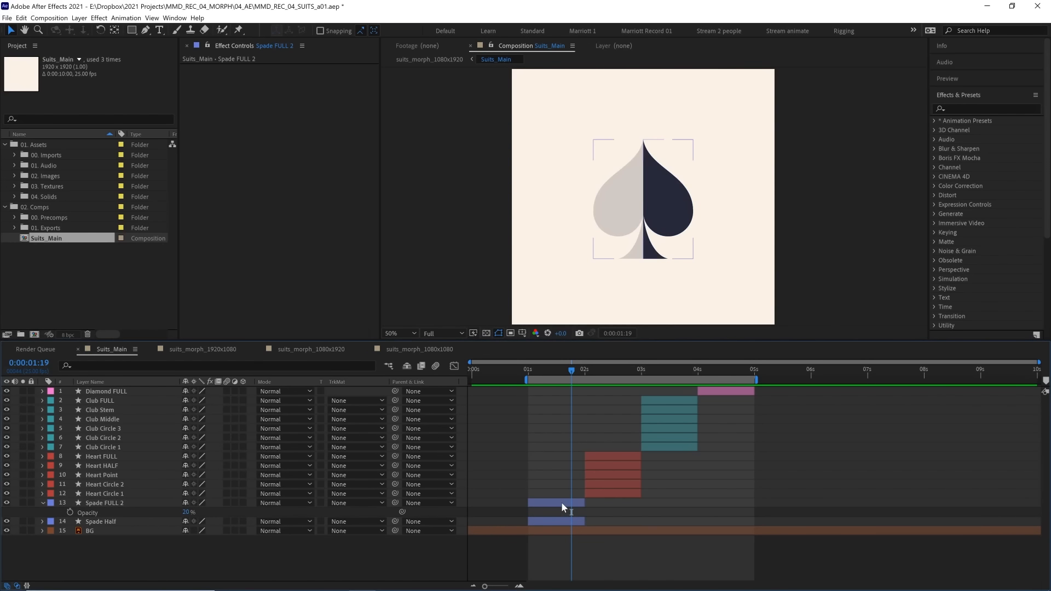
{"action": "left_click", "coordinate": [563, 502]}
{"action": "scroll", "coordinate": [674, 230], "scroll_direction": "up", "scroll_amount": 1}
{"action": "key", "text": "space"}
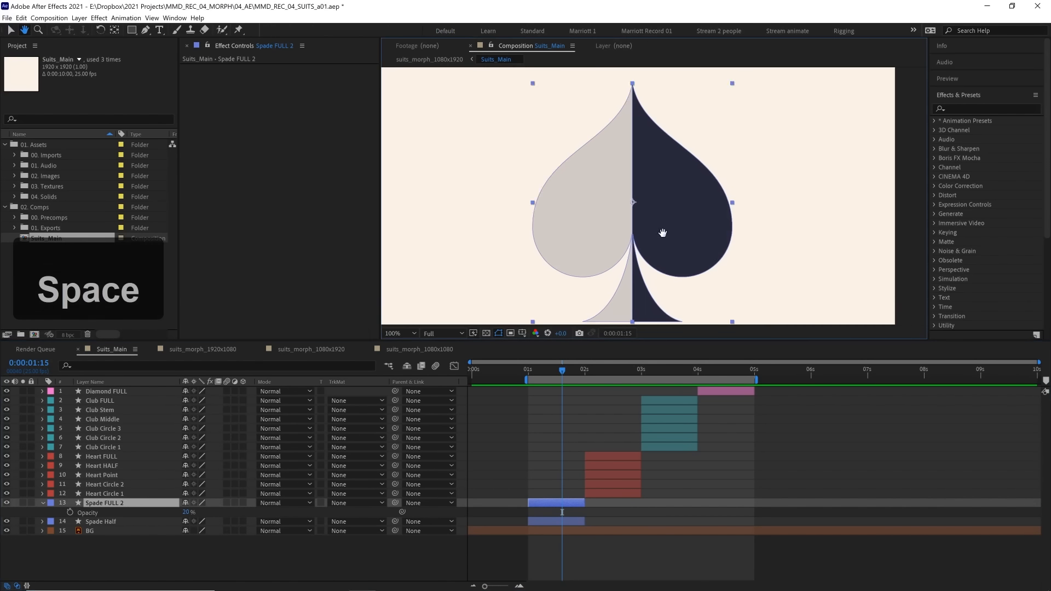
{"action": "left_click_drag", "start_coordinate": [662, 232], "coordinate": [614, 204]}
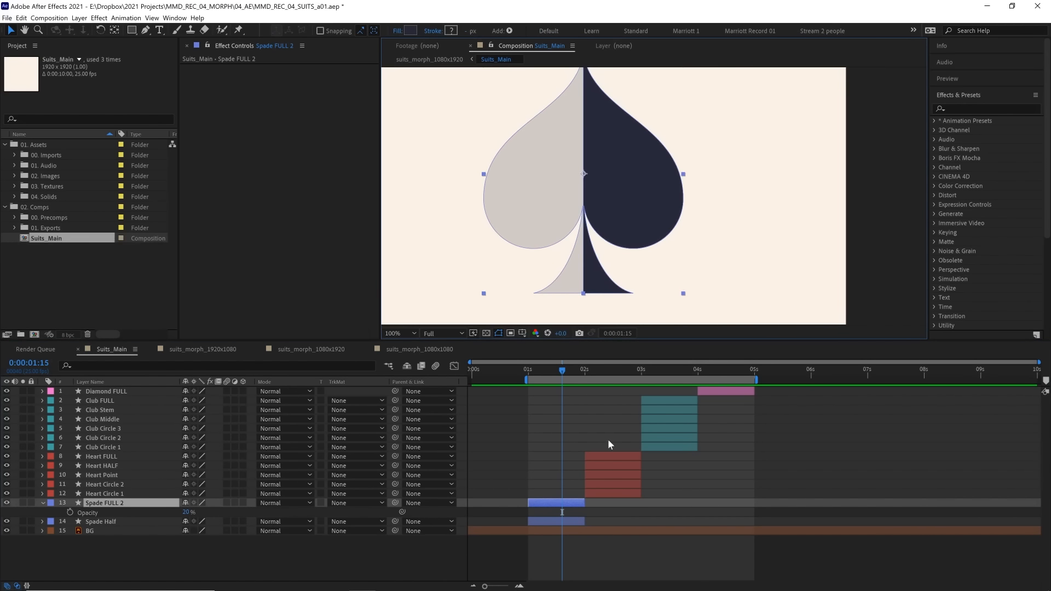
Delete the Heart Point, Heart Circle 2 and Heart Circle 1 layers
{"action": "left_click_drag", "start_coordinate": [562, 371], "coordinate": [603, 372]}
{"action": "left_click", "coordinate": [120, 474]}
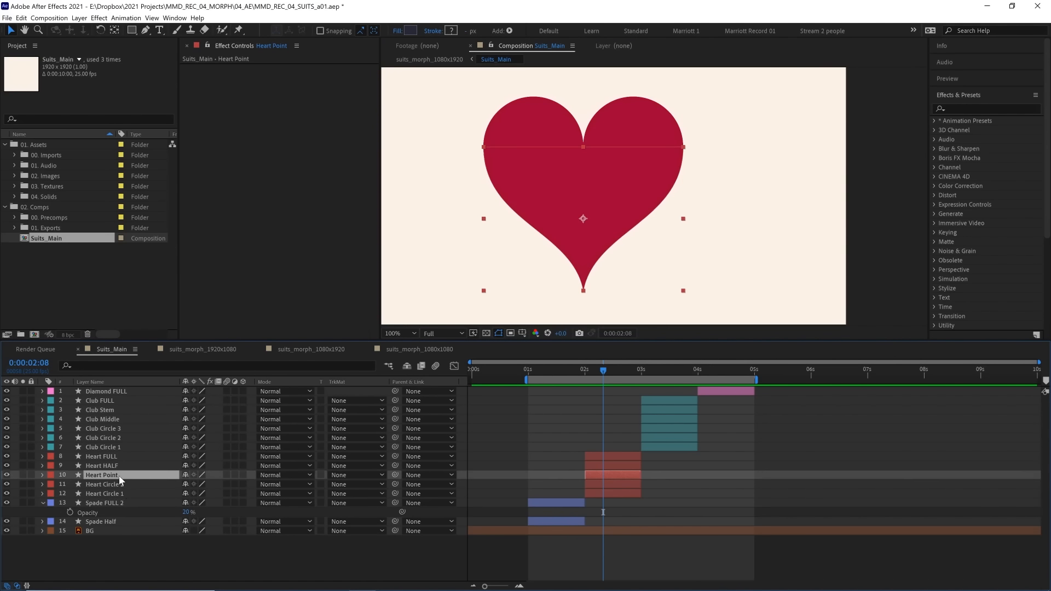
{"action": "left_click", "coordinate": [124, 493], "text": "shift"}
{"action": "key", "text": "BackSpace"}
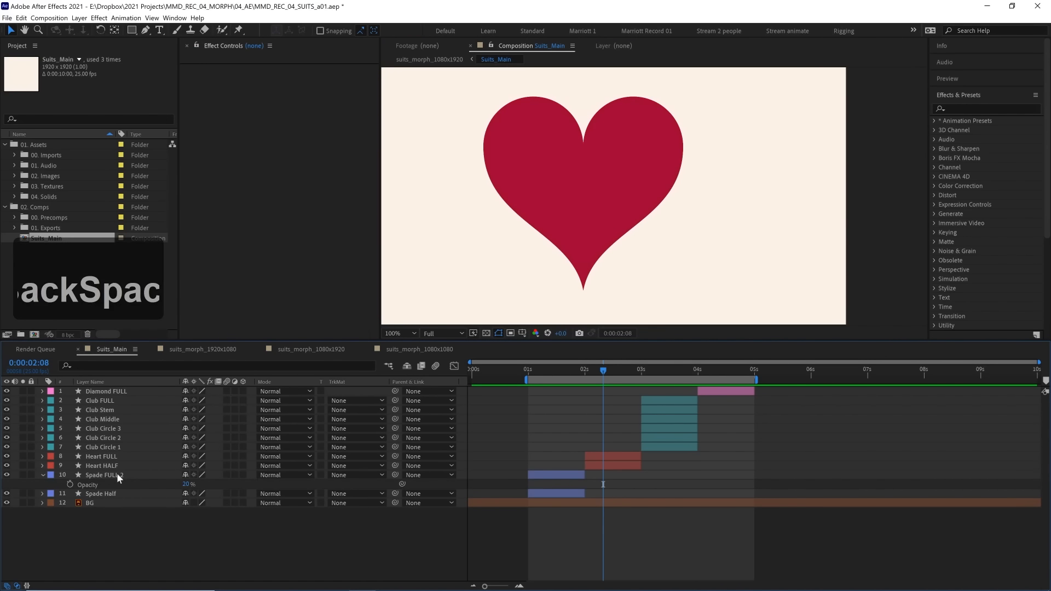
Set the opacity of the Heart FULL layer to 20%
{"action": "left_click", "coordinate": [120, 456]}
{"action": "key", "text": "t"}
{"action": "left_click", "coordinate": [190, 466]}
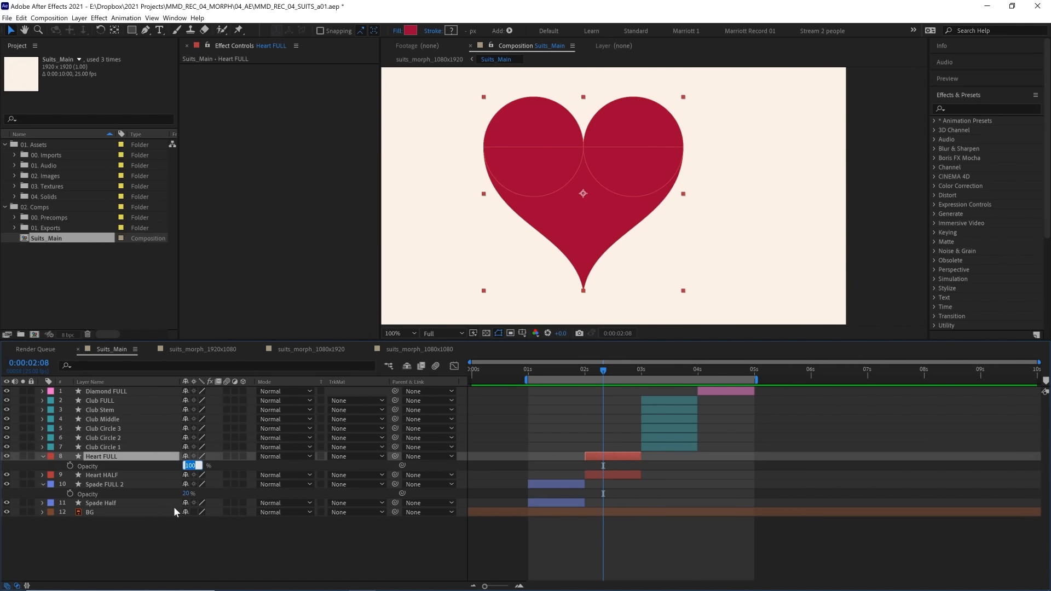
{"action": "type", "text": "20"}
{"action": "key", "text": "Return"}
Compare the half spade and half heart shapes against their faded full shapes along the timeline
{"action": "left_click", "coordinate": [173, 505]}
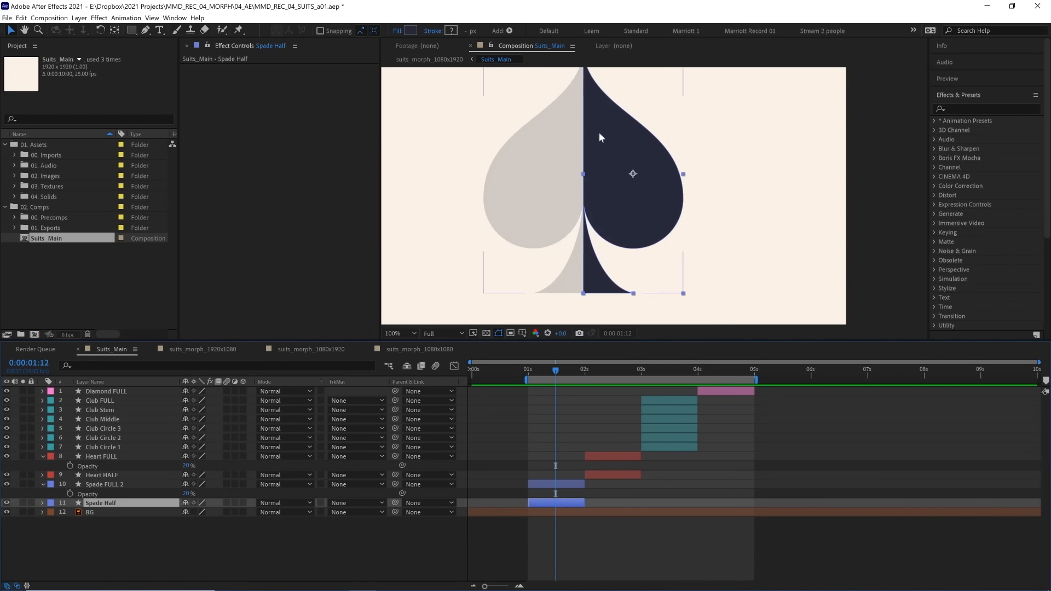
{"action": "key", "text": "space"}
{"action": "left_click_drag", "start_coordinate": [681, 172], "coordinate": [689, 190]}
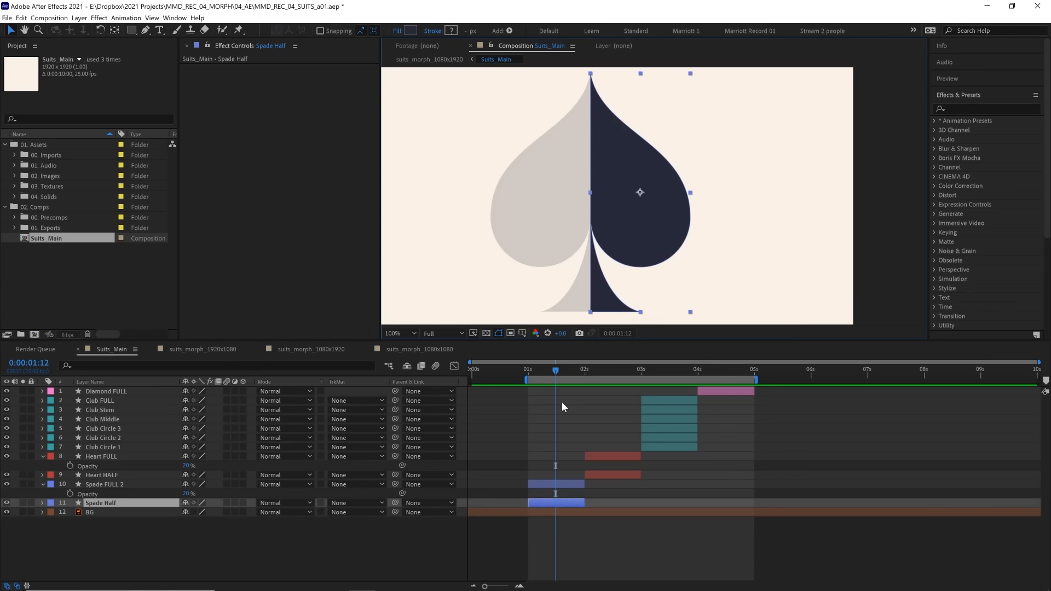
{"action": "mouse_move", "coordinate": [568, 366]}
{"action": "left_mouse_down"}
{"action": "mouse_move", "coordinate": [622, 370]}
{"action": "mouse_move", "coordinate": [569, 371]}
{"action": "left_mouse_up"}
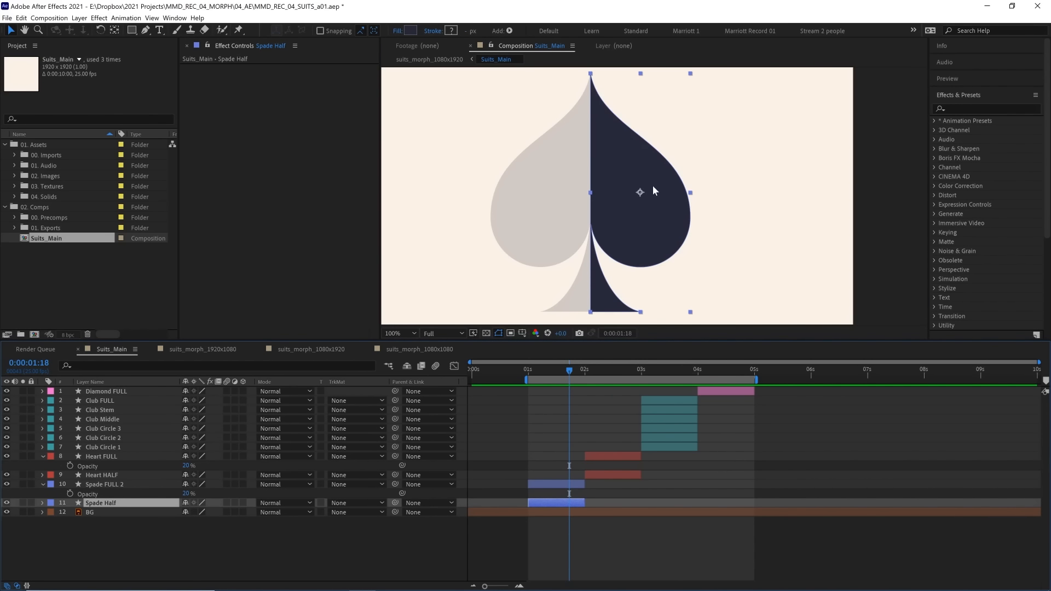
{"action": "left_click_drag", "start_coordinate": [547, 377], "coordinate": [601, 378]}
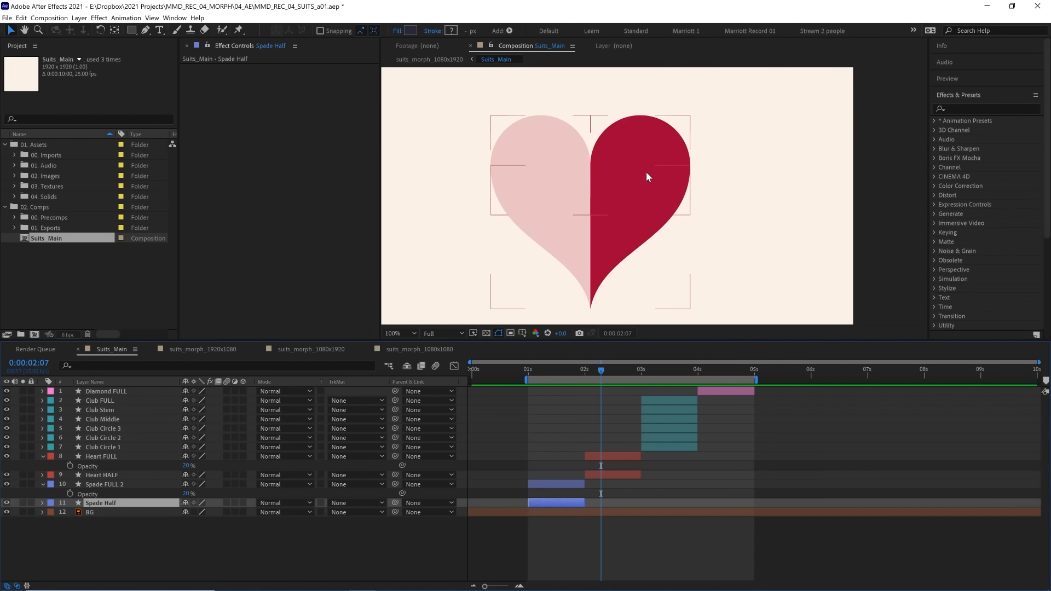
{"action": "mouse_move", "coordinate": [584, 377]}
{"action": "left_mouse_down"}
{"action": "mouse_move", "coordinate": [569, 377]}
{"action": "mouse_move", "coordinate": [589, 378]}
{"action": "mouse_move", "coordinate": [570, 377]}
{"action": "mouse_move", "coordinate": [592, 377]}
{"action": "mouse_move", "coordinate": [580, 370]}
{"action": "mouse_move", "coordinate": [590, 368]}
{"action": "left_mouse_up"}
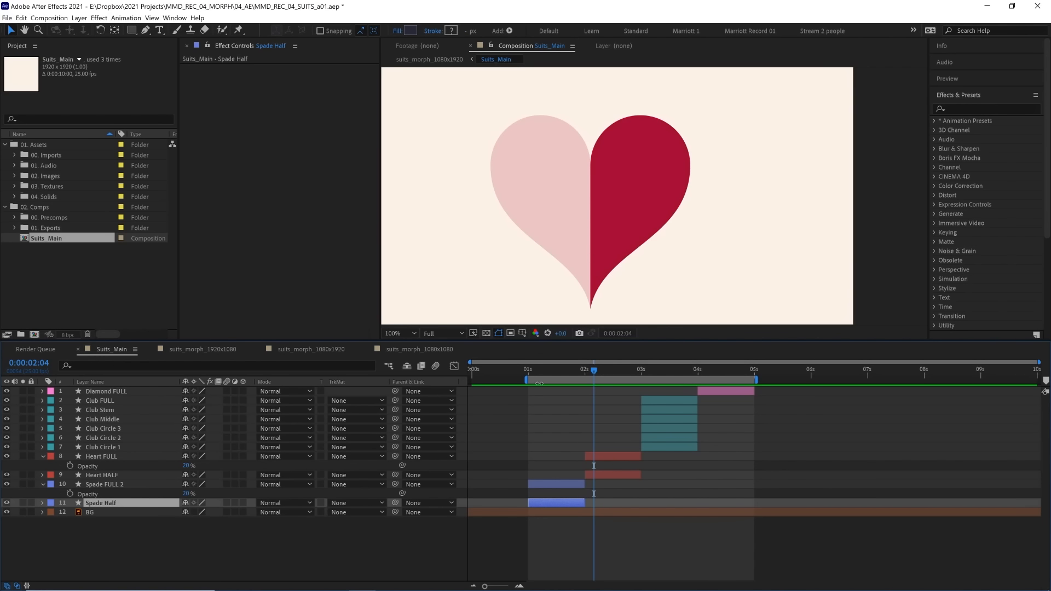
Find the path properties and keyframe Spade Half's path at 0:00:01:13 and Heart HALF's path at 0:00:02:04
{"action": "left_click", "coordinate": [253, 366]}
{"action": "type", "text": "path"}
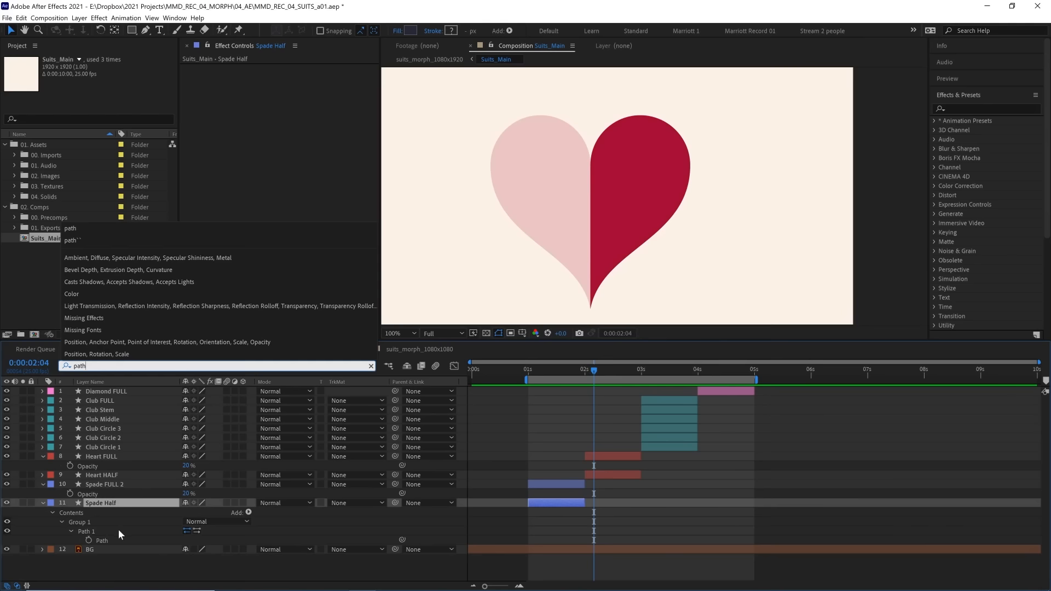
{"action": "left_click", "coordinate": [88, 541]}
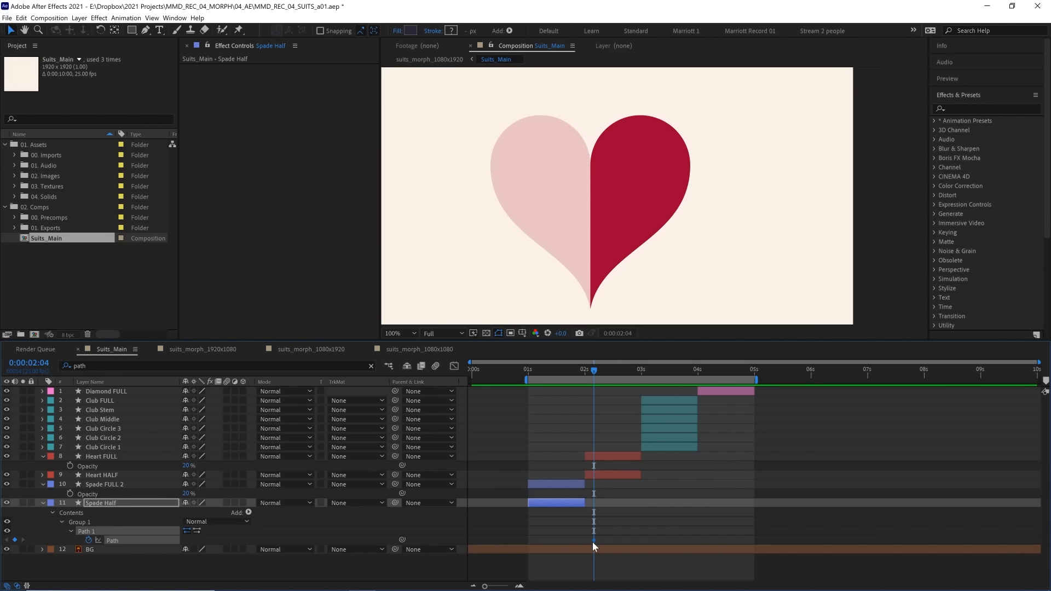
{"action": "left_click_drag", "start_coordinate": [593, 541], "coordinate": [557, 541]}
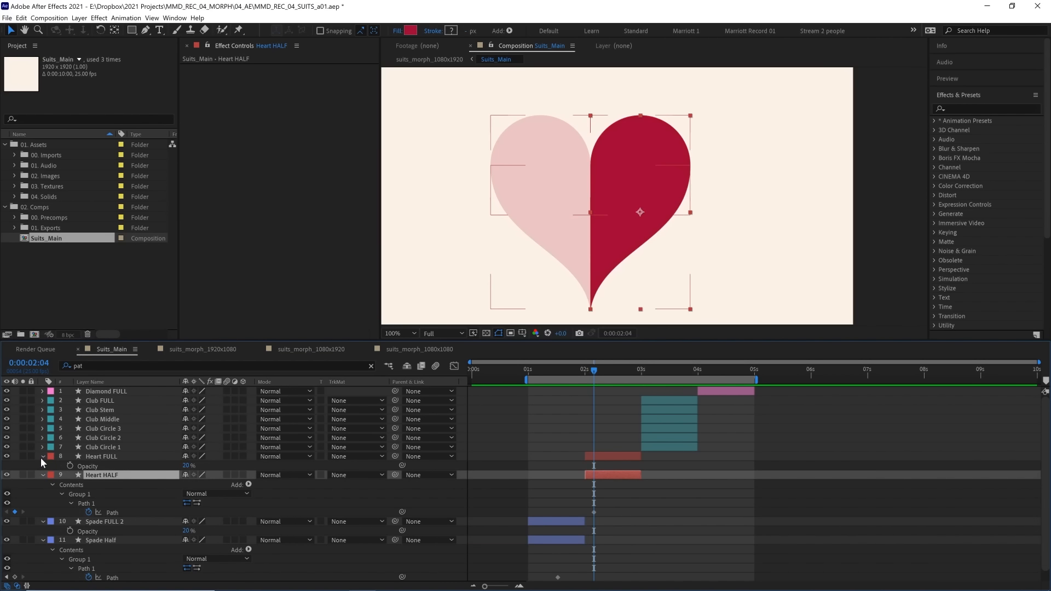
Collapse the Heart FULL layer and lock both Heart FULL and Spade FULL 2
{"action": "left_click", "coordinate": [42, 457]}
{"action": "left_click", "coordinate": [32, 456]}
{"action": "left_click", "coordinate": [113, 456]}
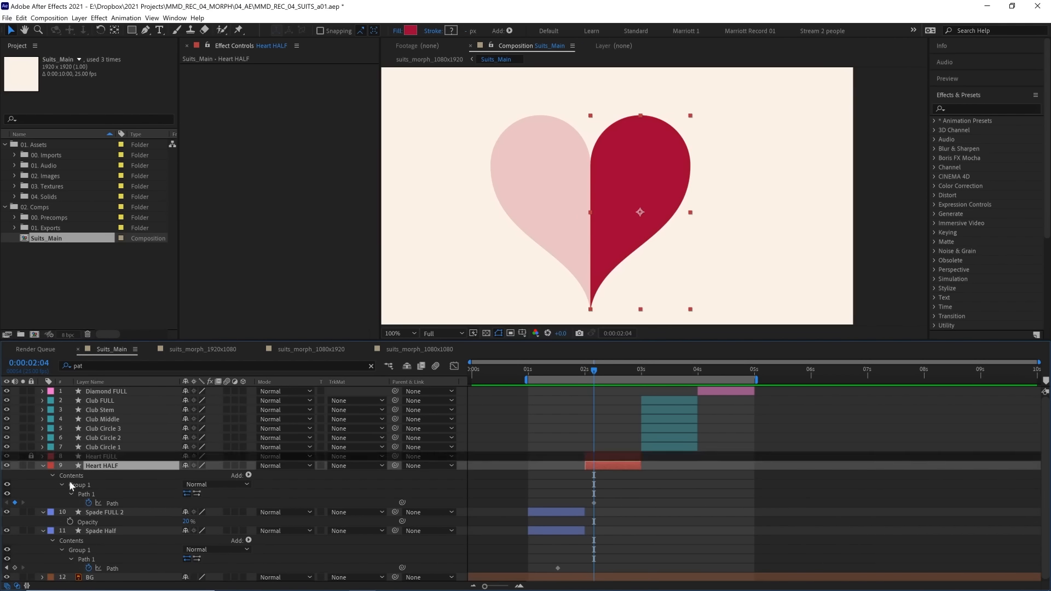
{"action": "left_click", "coordinate": [30, 512]}
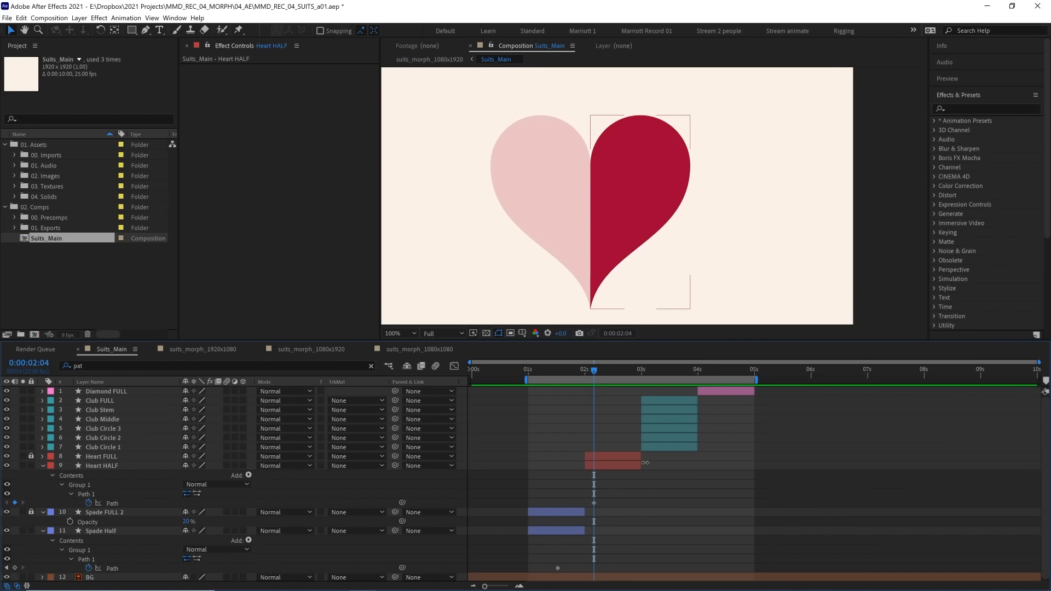
Show only the keyframed properties and examine the path points of Heart HALF and Spade Half with the Pen tool
{"action": "left_click", "coordinate": [604, 466]}
{"action": "key", "text": "g"}
{"action": "key", "text": "u"}
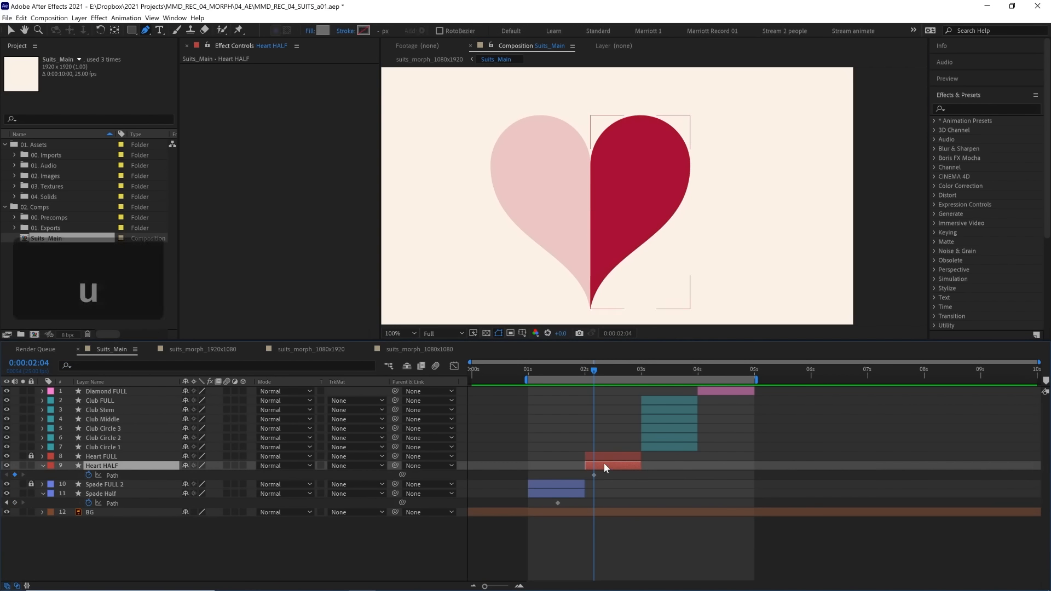
{"action": "left_click", "coordinate": [641, 116]}
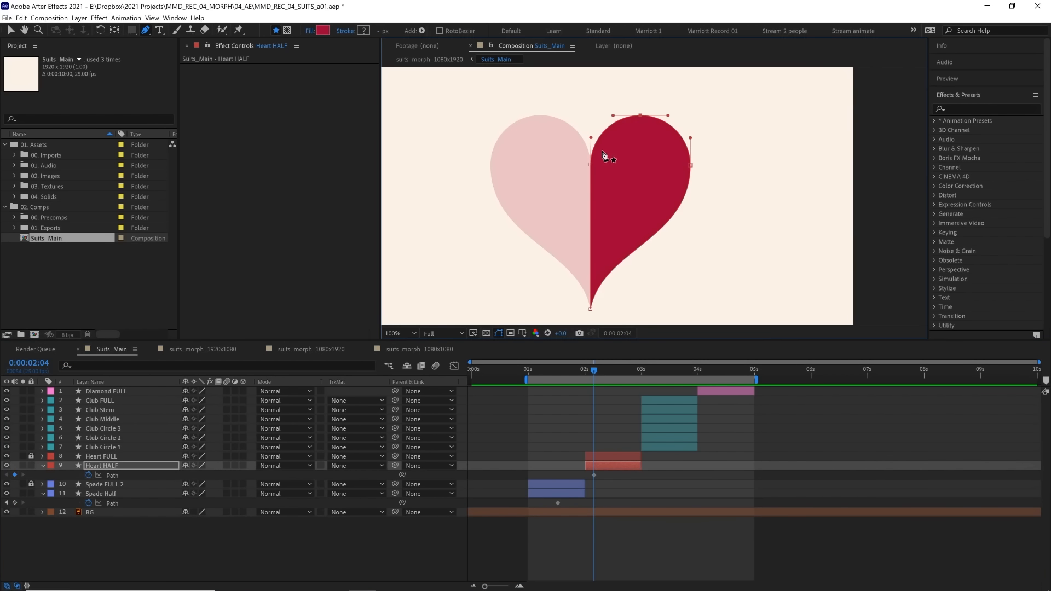
{"action": "left_click", "coordinate": [590, 308]}
{"action": "left_click", "coordinate": [560, 372]}
{"action": "left_click", "coordinate": [560, 495]}
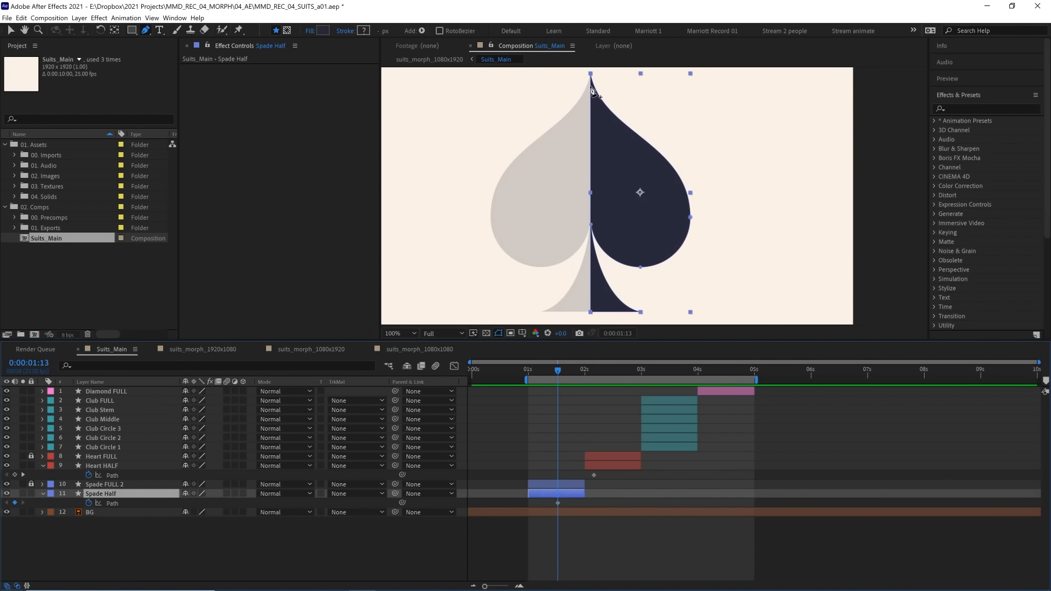
Move Spade Half's path keyframe earlier to 0:00:01:03
{"action": "key", "text": "z"}
{"action": "left_click_drag", "start_coordinate": [557, 504], "coordinate": [533, 507]}
{"action": "key", "text": "ctrl+z"}
{"action": "key", "text": "ctrl+z"}
{"action": "left_click_drag", "start_coordinate": [535, 375], "coordinate": [592, 369]}
{"action": "key", "text": "ctrl+z"}
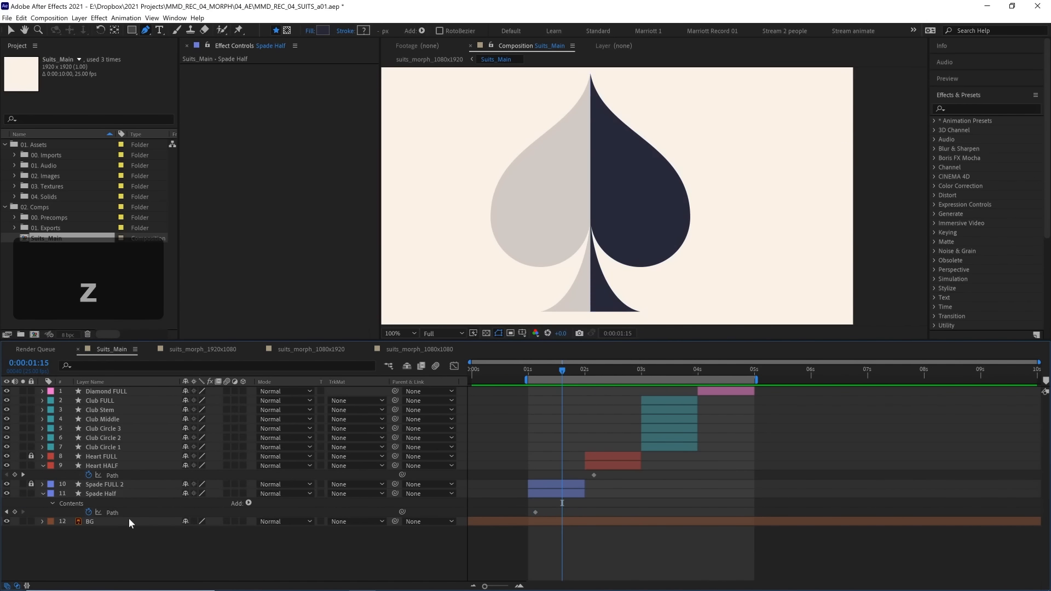
Paste the Heart HALF path into Spade Half's Path property as a keyframe at 0:00:01:15
{"action": "left_click", "coordinate": [127, 513]}
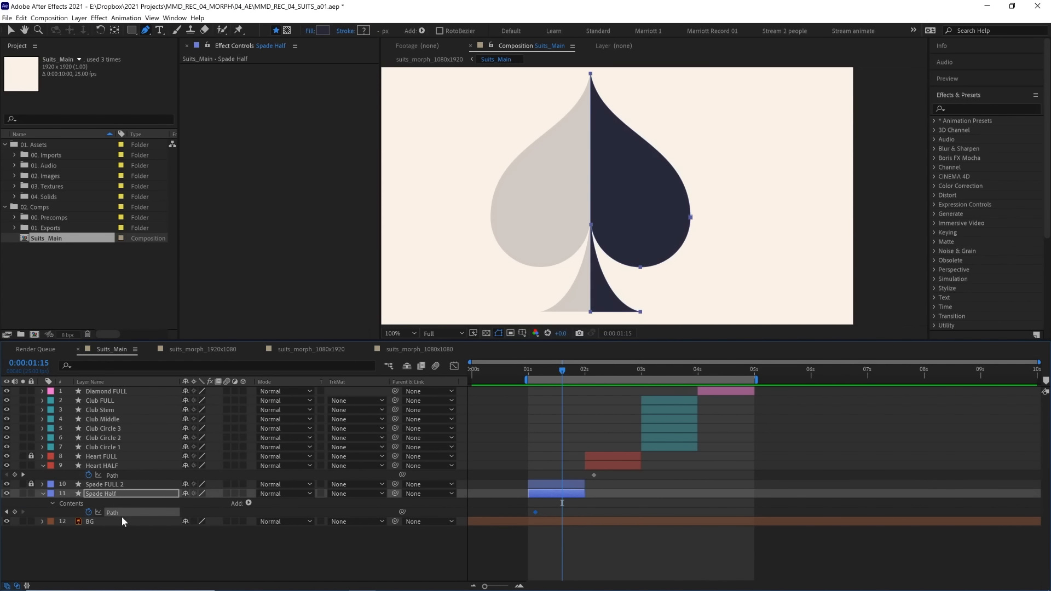
{"action": "key", "text": "ctrl+z"}
{"action": "key", "text": "ctrl+v"}
{"action": "key", "text": "v"}
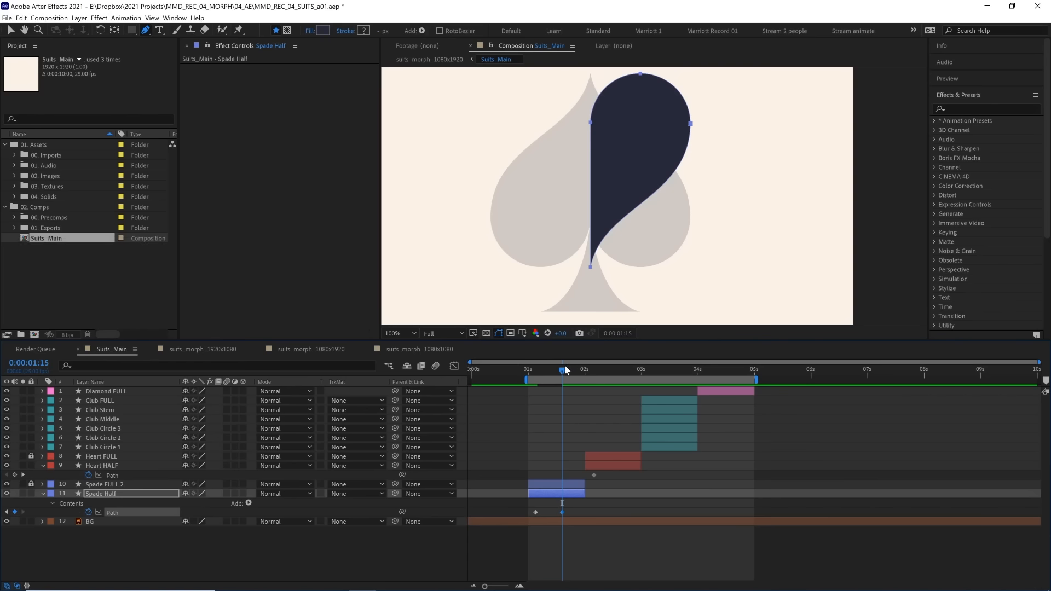
Examine how the Spade Half path morphs between its two keyframes, from 0:00:01:03 to 0:00:01:15
{"action": "left_click_drag", "start_coordinate": [565, 371], "coordinate": [535, 369]}
{"action": "key", "text": "space"}
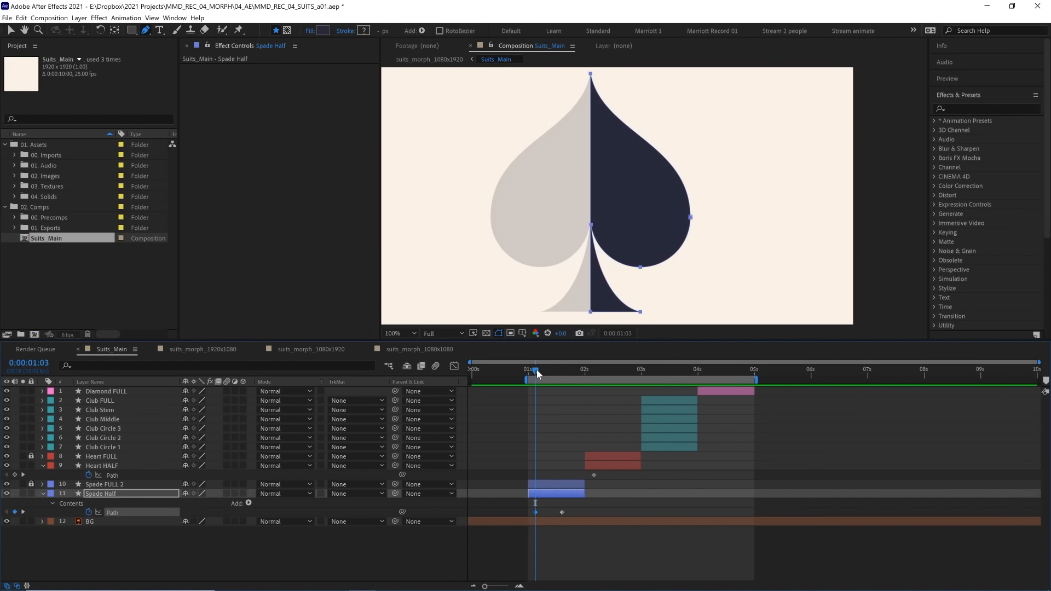
{"action": "left_click_drag", "start_coordinate": [536, 369], "coordinate": [563, 371]}
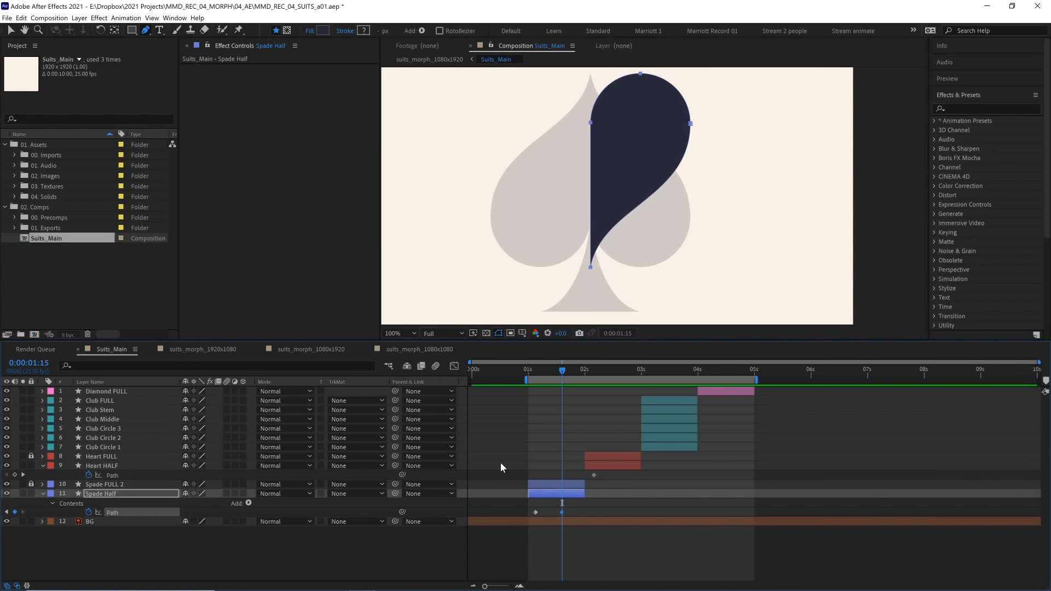
{"action": "left_click", "coordinate": [577, 510]}
{"action": "left_click", "coordinate": [567, 494]}
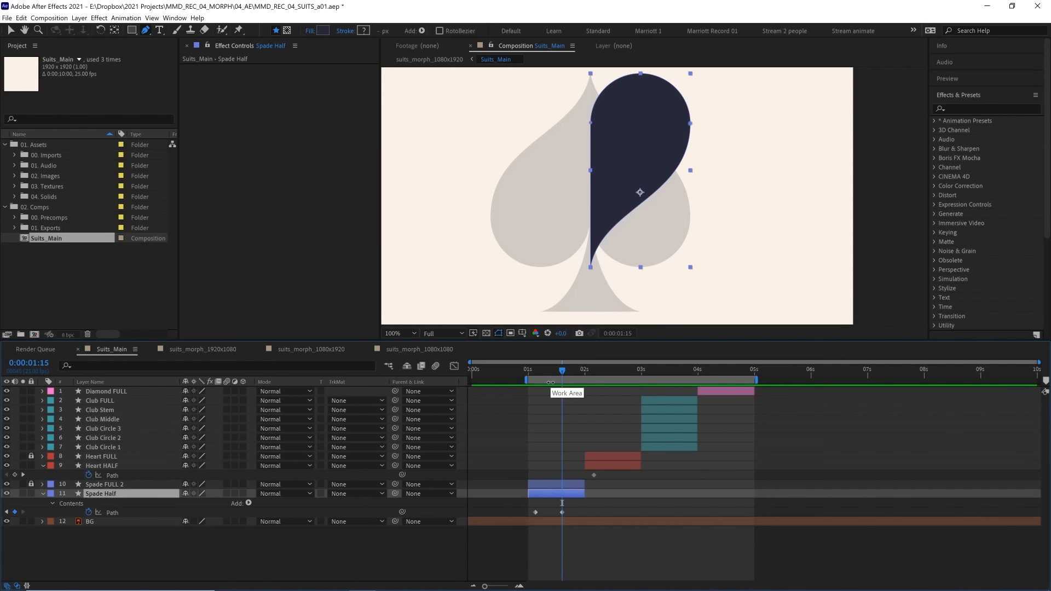
{"action": "key", "text": "space"}
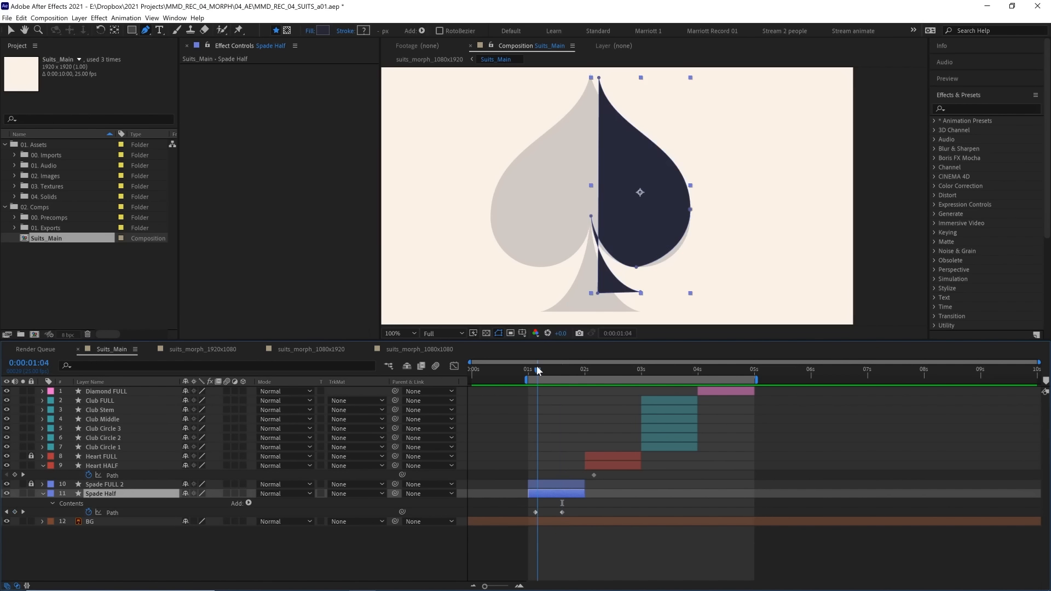
{"action": "left_click_drag", "start_coordinate": [527, 371], "coordinate": [571, 376]}
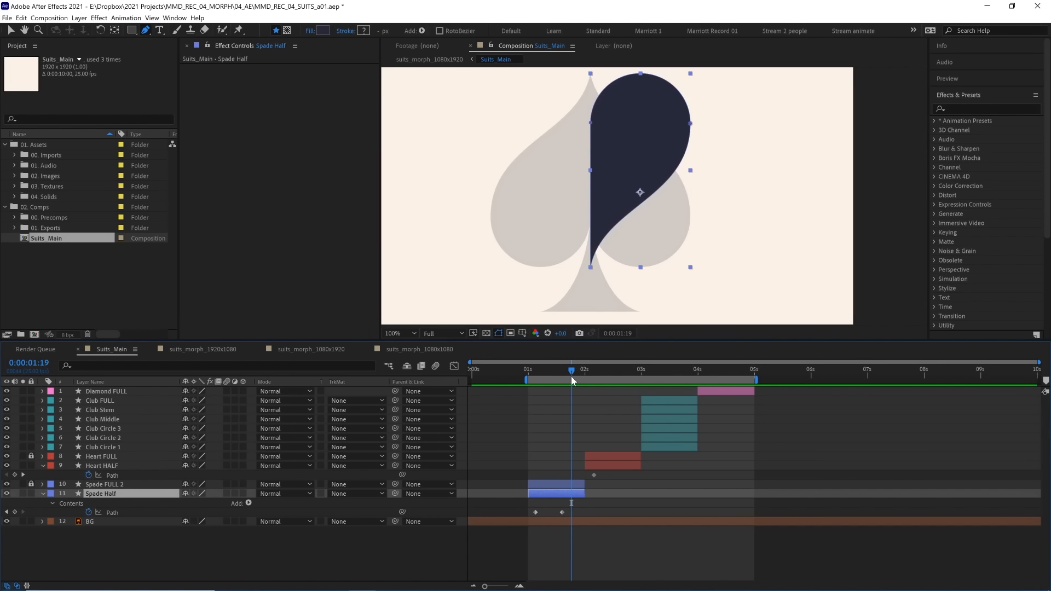
{"action": "left_click", "coordinate": [610, 557]}
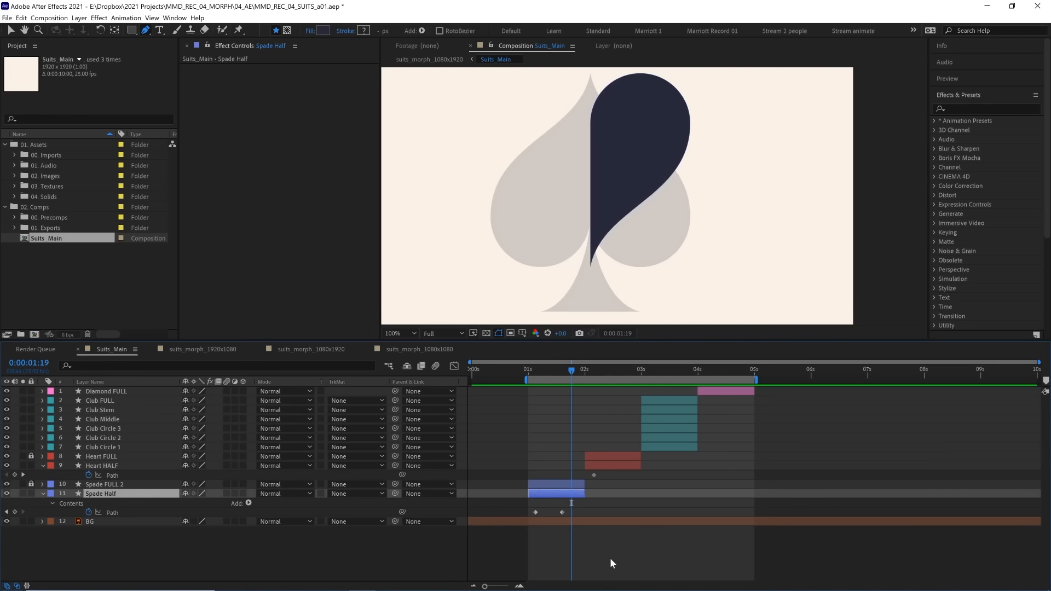
{"action": "left_click", "coordinate": [540, 370]}
{"action": "left_click_drag", "start_coordinate": [539, 370], "coordinate": [561, 370]}
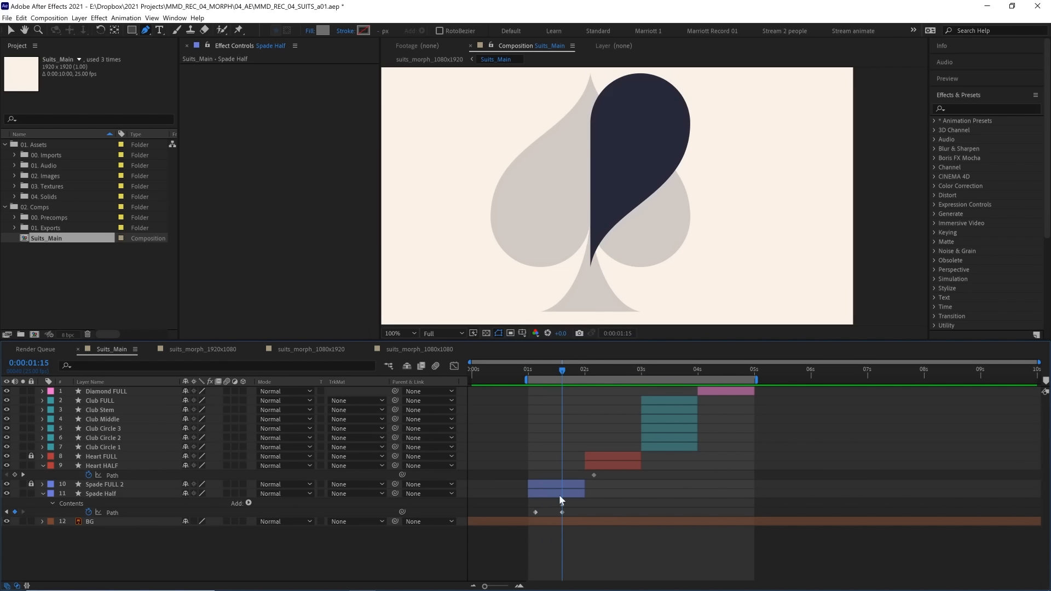
{"action": "left_click", "coordinate": [567, 494]}
Draw a closed four-point, roughly square shape with the Pen tool on a new shape layer near the composition's upper-left corner
{"action": "key", "text": "space"}
{"action": "left_click_drag", "start_coordinate": [462, 190], "coordinate": [522, 287]}
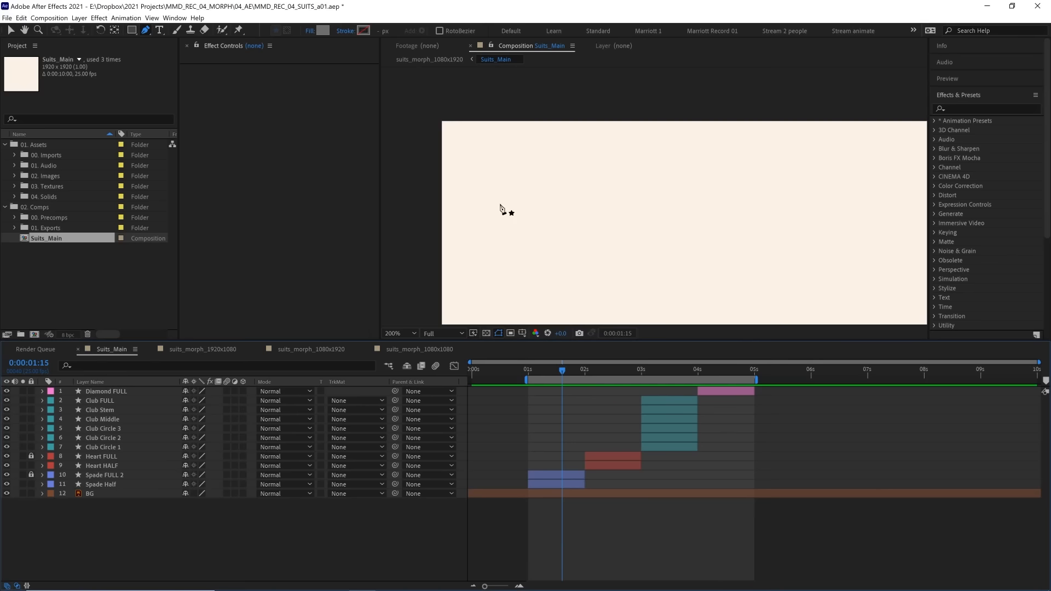
{"action": "left_click", "coordinate": [492, 168]}
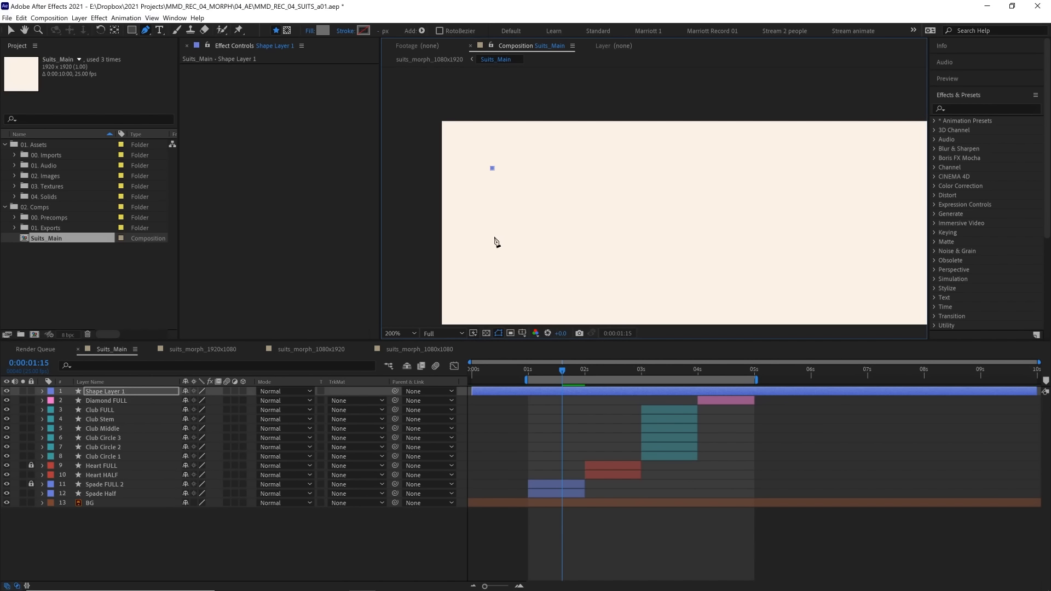
{"action": "left_click", "coordinate": [557, 230]}
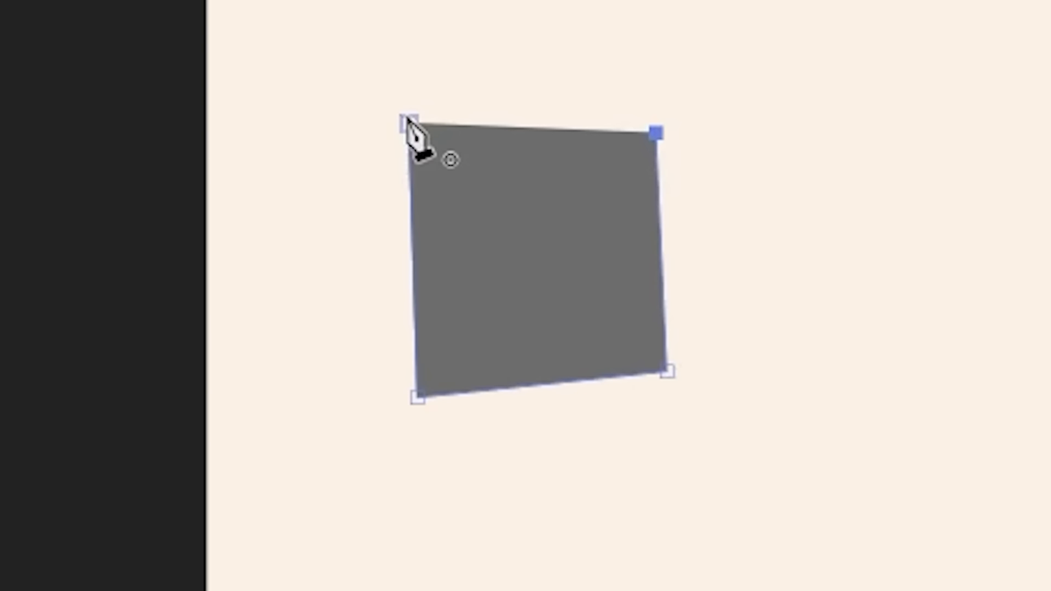
{"action": "left_click", "coordinate": [408, 121]}
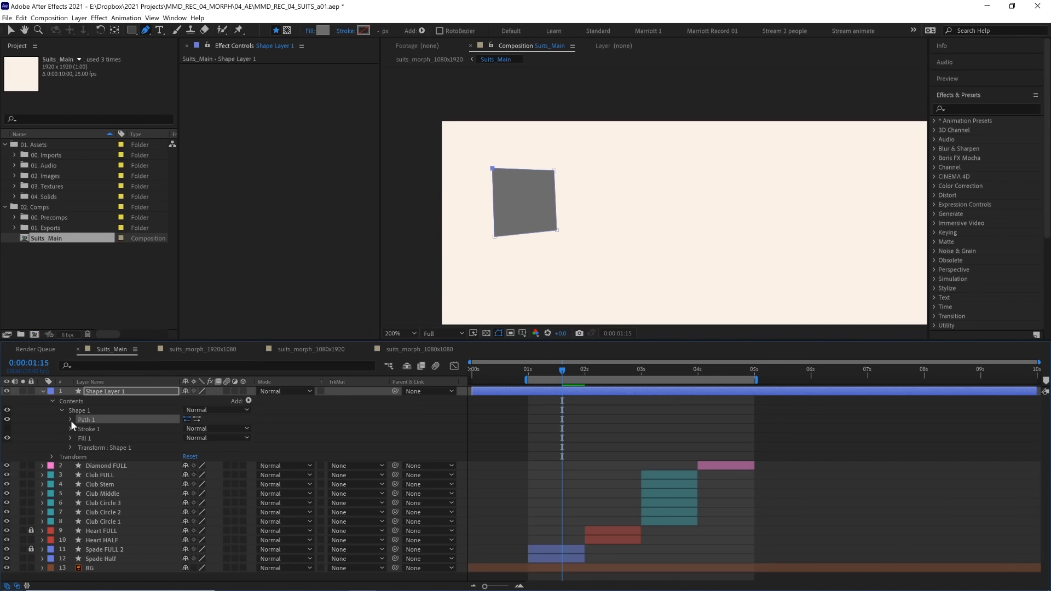
Move the square's path keyframe to 0:00:01:09, and at 0:00:01:23 rotate the path clockwise and shift it to the right
{"action": "left_click", "coordinate": [71, 419]}
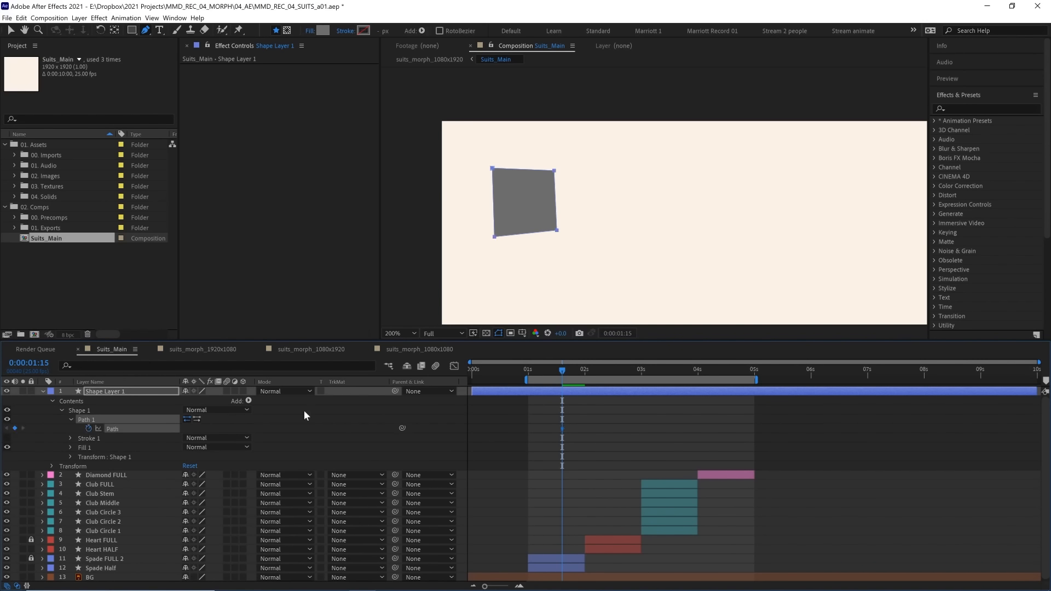
{"action": "left_click", "coordinate": [580, 373]}
{"action": "left_click_drag", "start_coordinate": [561, 428], "coordinate": [548, 429]}
{"action": "left_click", "coordinate": [592, 407]}
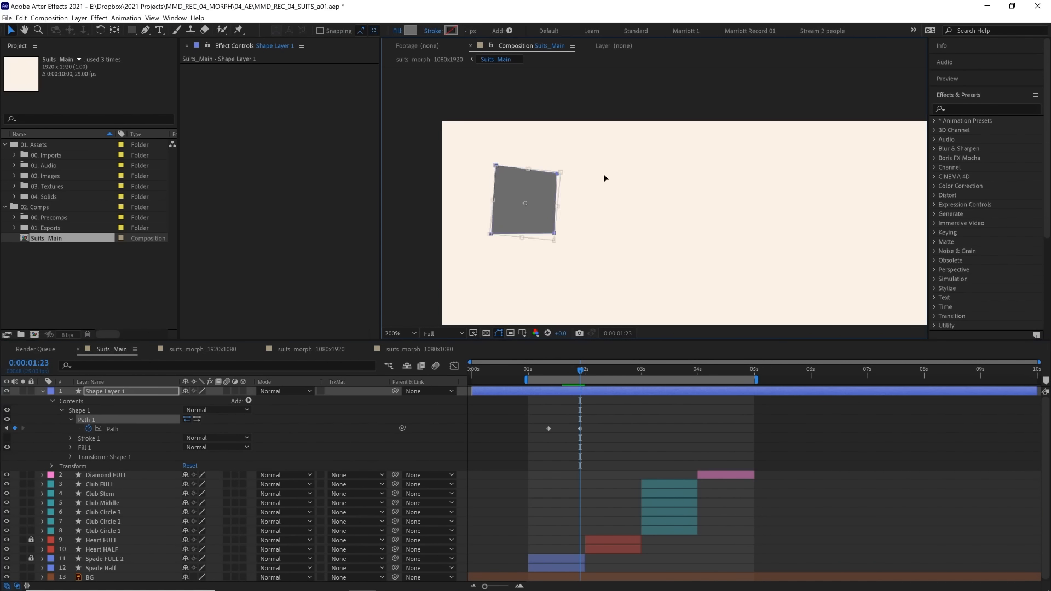
{"action": "left_click_drag", "start_coordinate": [569, 243], "coordinate": [545, 253]}
{"action": "left_click_drag", "start_coordinate": [535, 208], "coordinate": [587, 206]}
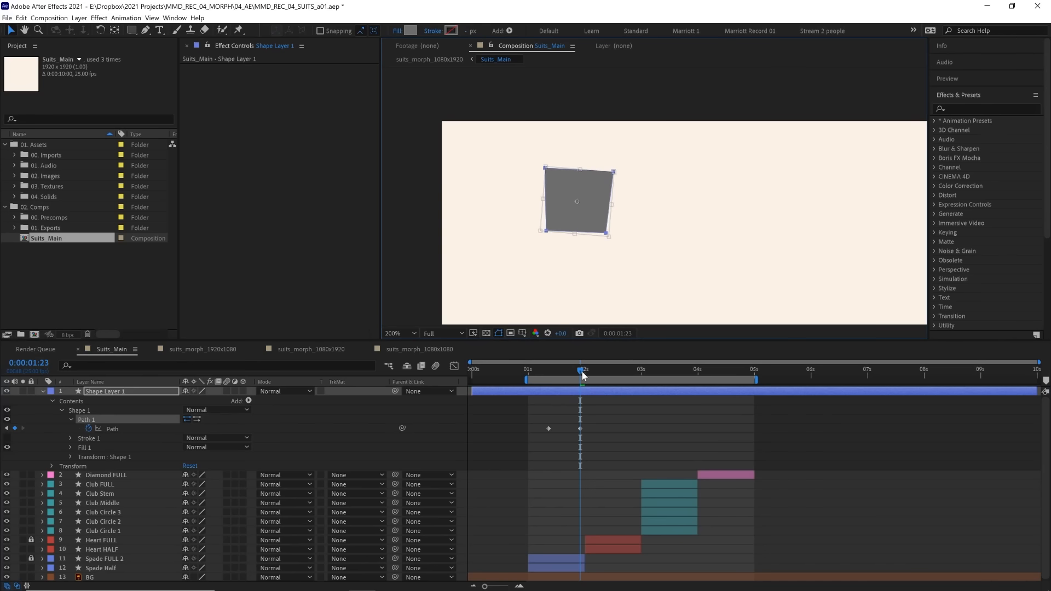
Preview the square's animation and examine how its corner points travel between the path keyframes at 0:00:01:09 and 0:00:01:23
{"action": "left_click", "coordinate": [546, 370]}
{"action": "key", "text": "space"}
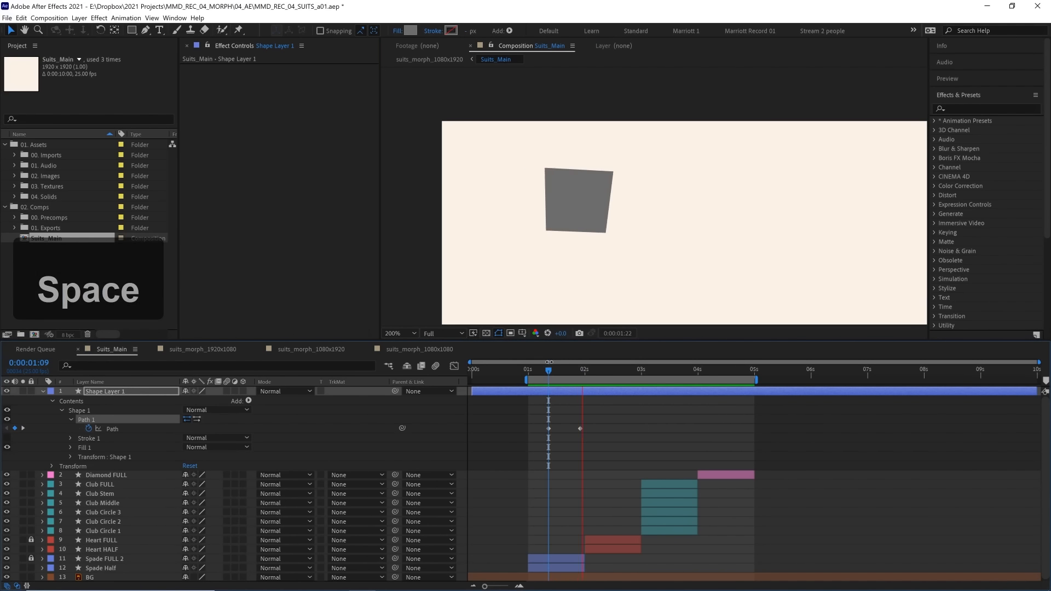
{"action": "key", "text": "space"}
{"action": "key", "text": "g"}
{"action": "scroll", "coordinate": [553, 226], "scroll_direction": "up", "scroll_amount": 1}
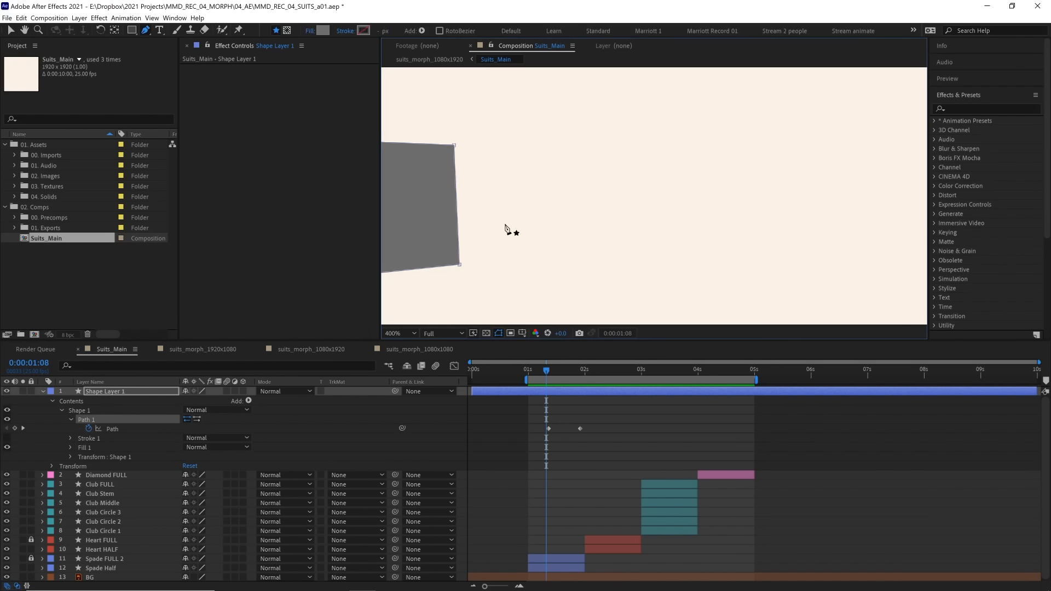
{"action": "left_click_drag", "start_coordinate": [505, 228], "coordinate": [642, 222]}
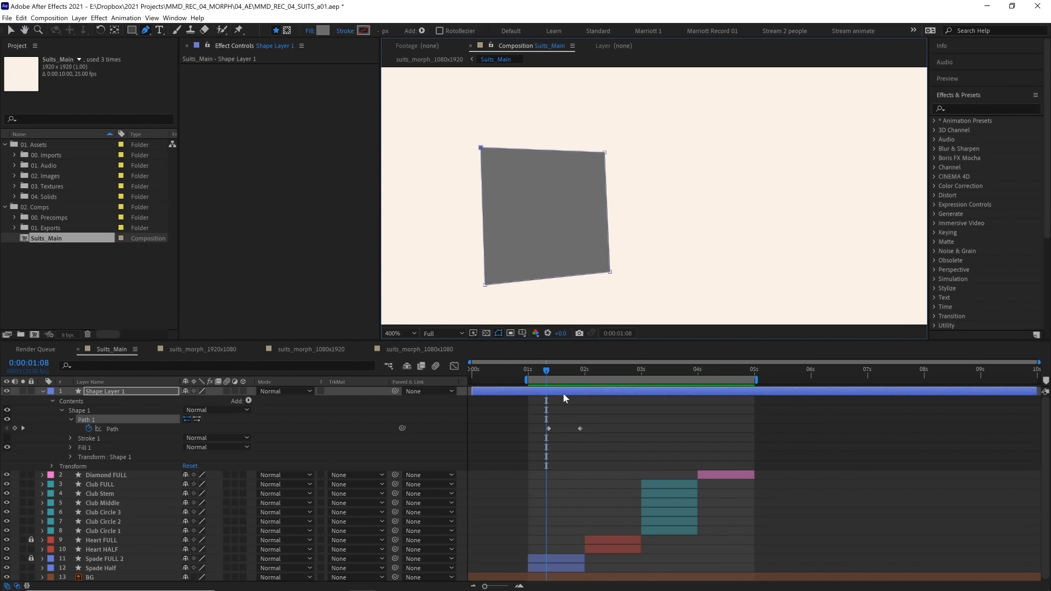
{"action": "left_click_drag", "start_coordinate": [559, 373], "coordinate": [580, 369]}
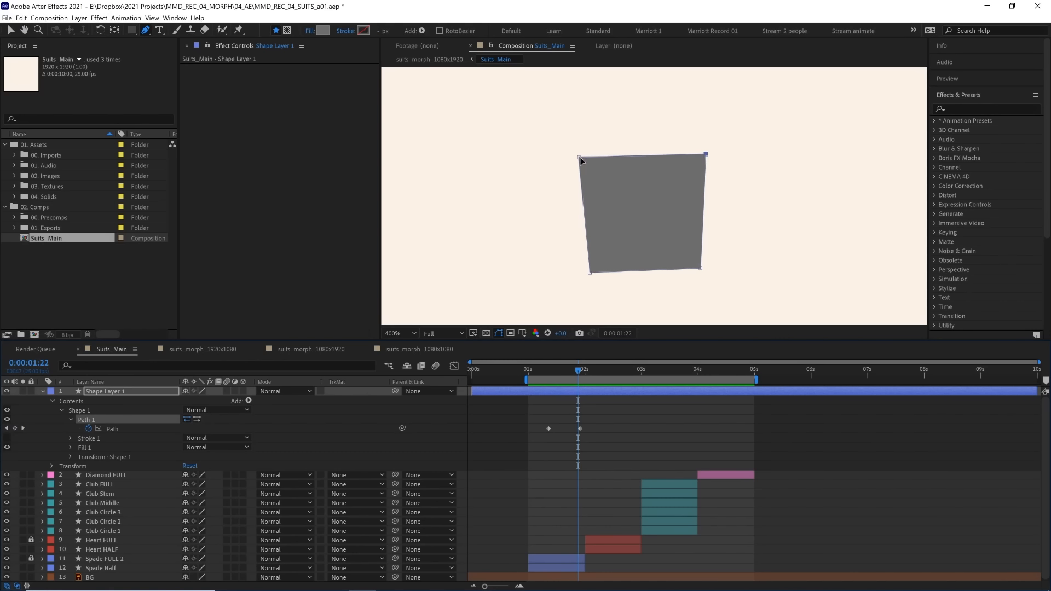
{"action": "mouse_move", "coordinate": [577, 372]}
{"action": "left_mouse_down"}
{"action": "mouse_move", "coordinate": [542, 371]}
{"action": "mouse_move", "coordinate": [580, 367]}
{"action": "left_mouse_up"}
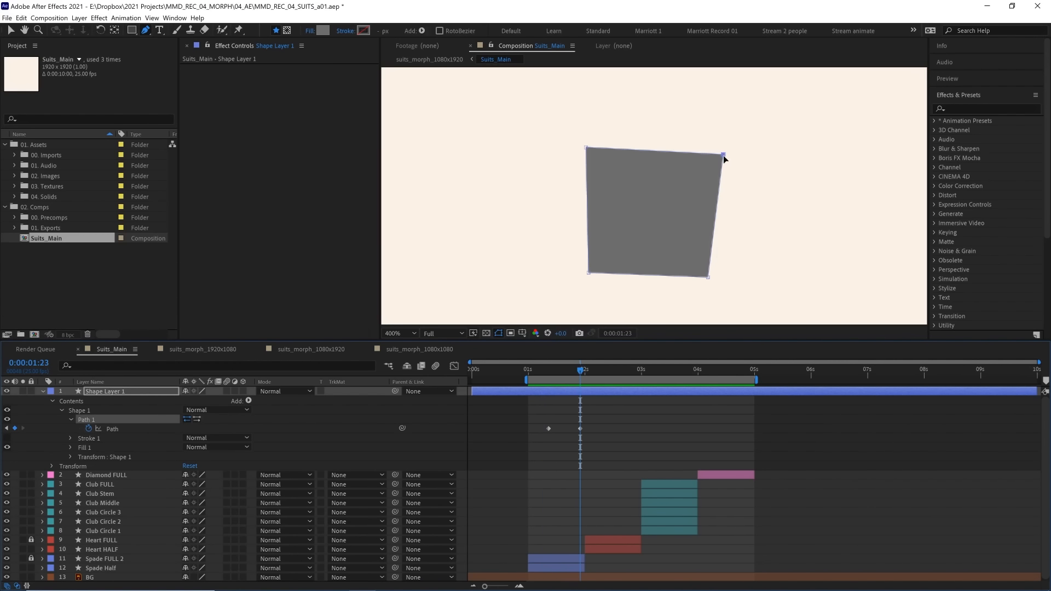
Set the square's lower-right corner as the path's first vertex at 0:00:01:23 and compare it with the keyframe at 0:00:01:09
{"action": "right_click", "coordinate": [708, 278]}
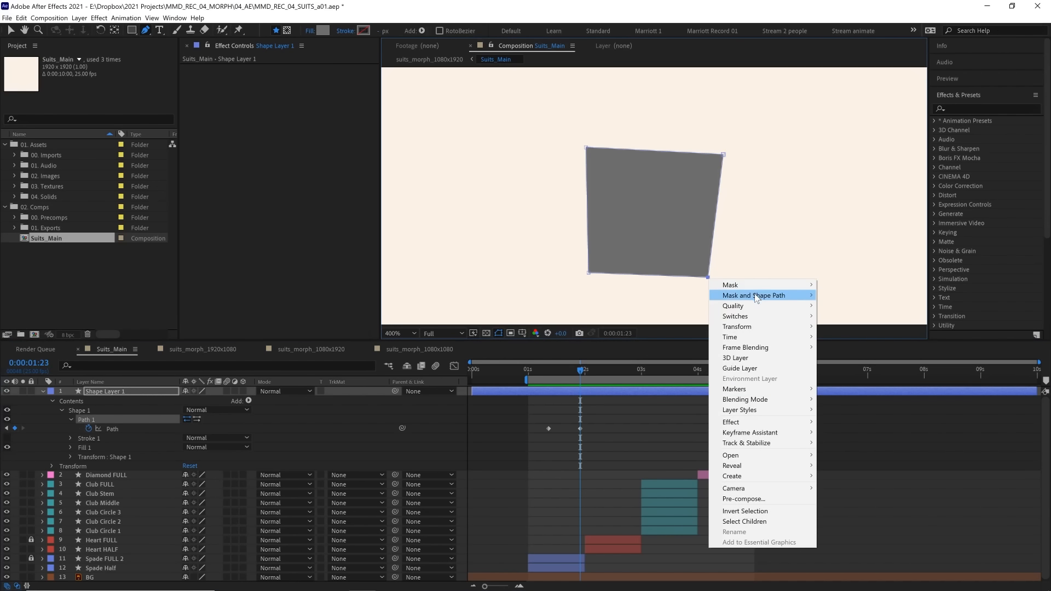
{"action": "mouse_move", "coordinate": [755, 296]}
{"action": "left_click", "coordinate": [873, 356]}
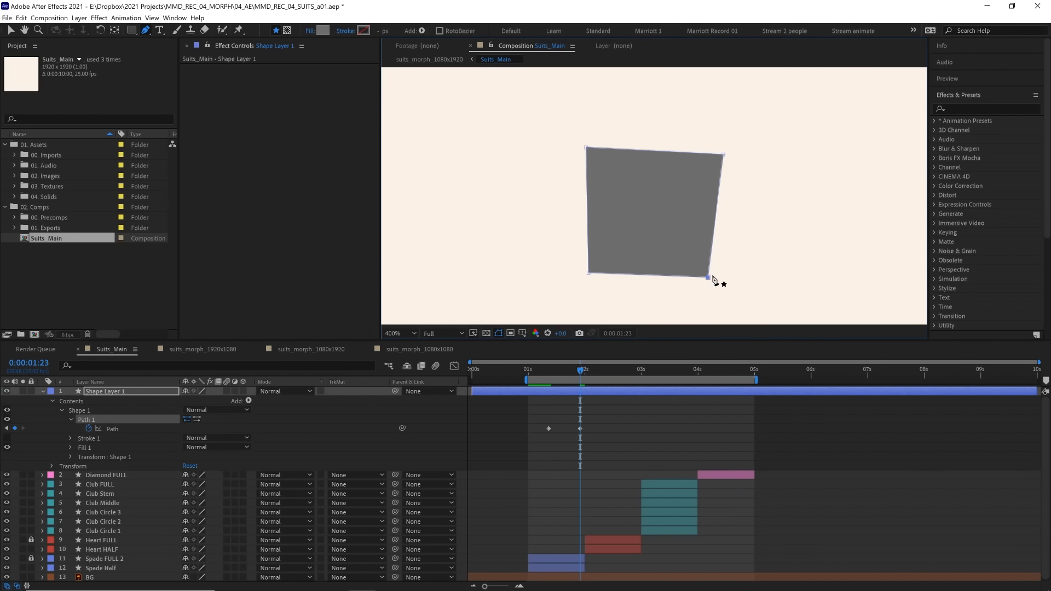
{"action": "left_click", "coordinate": [549, 370]}
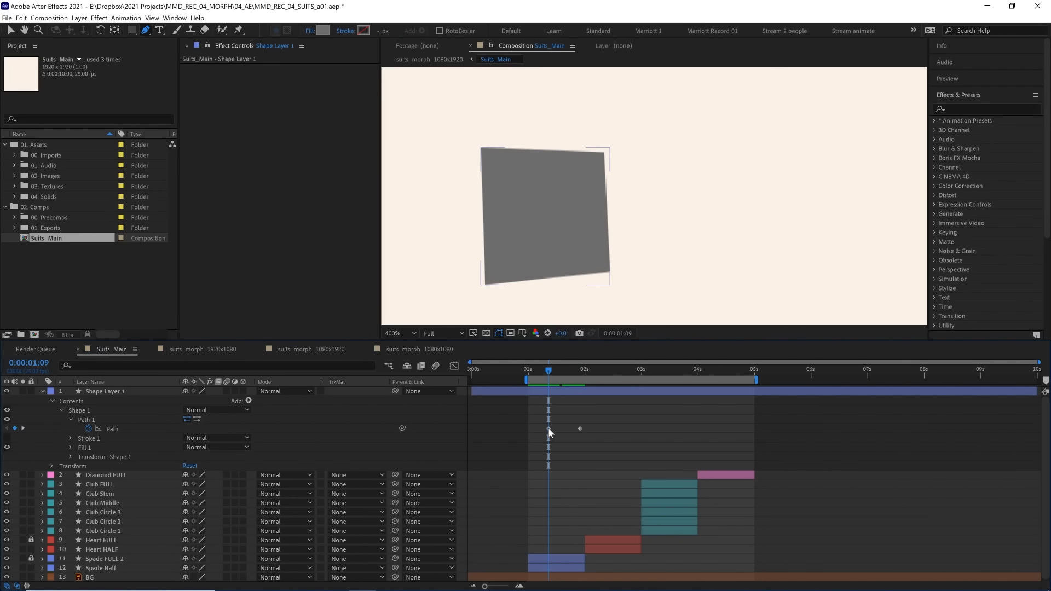
{"action": "left_click", "coordinate": [548, 429]}
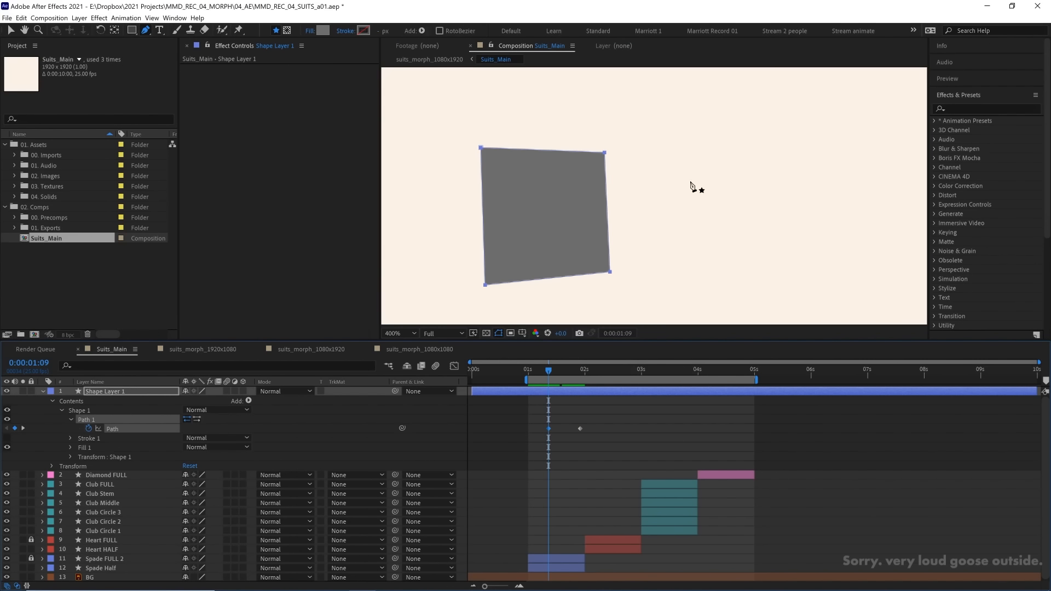
{"action": "mouse_move", "coordinate": [549, 367]}
{"action": "left_mouse_down"}
{"action": "mouse_move", "coordinate": [585, 382]}
{"action": "mouse_move", "coordinate": [549, 376]}
{"action": "left_mouse_up"}
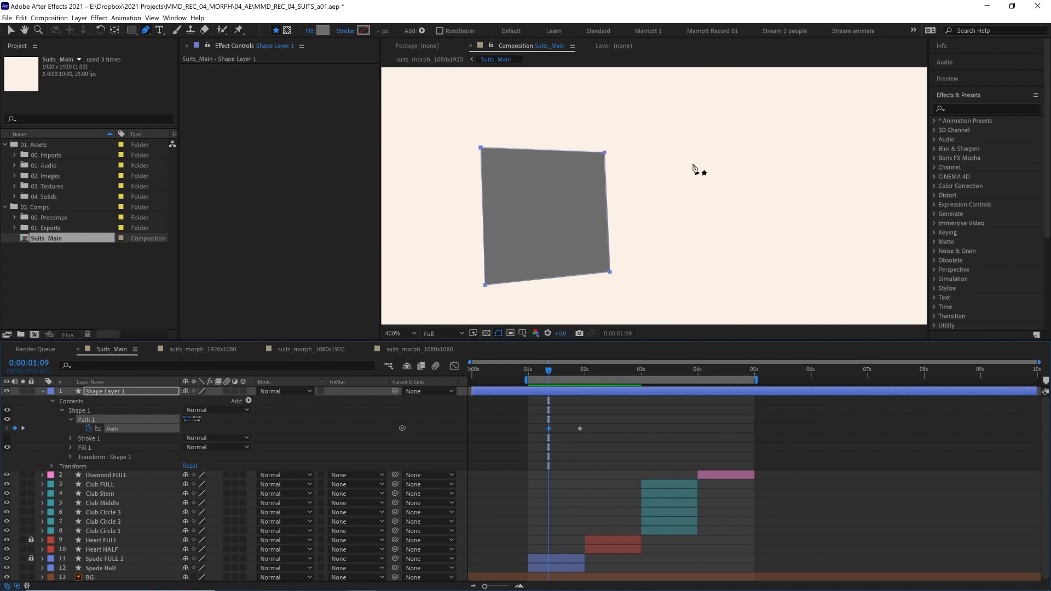
{"action": "mouse_move", "coordinate": [580, 378]}
{"action": "left_mouse_down"}
{"action": "mouse_move", "coordinate": [546, 378]}
{"action": "mouse_move", "coordinate": [581, 369]}
{"action": "mouse_move", "coordinate": [550, 366]}
{"action": "mouse_move", "coordinate": [580, 369]}
{"action": "left_mouse_up"}
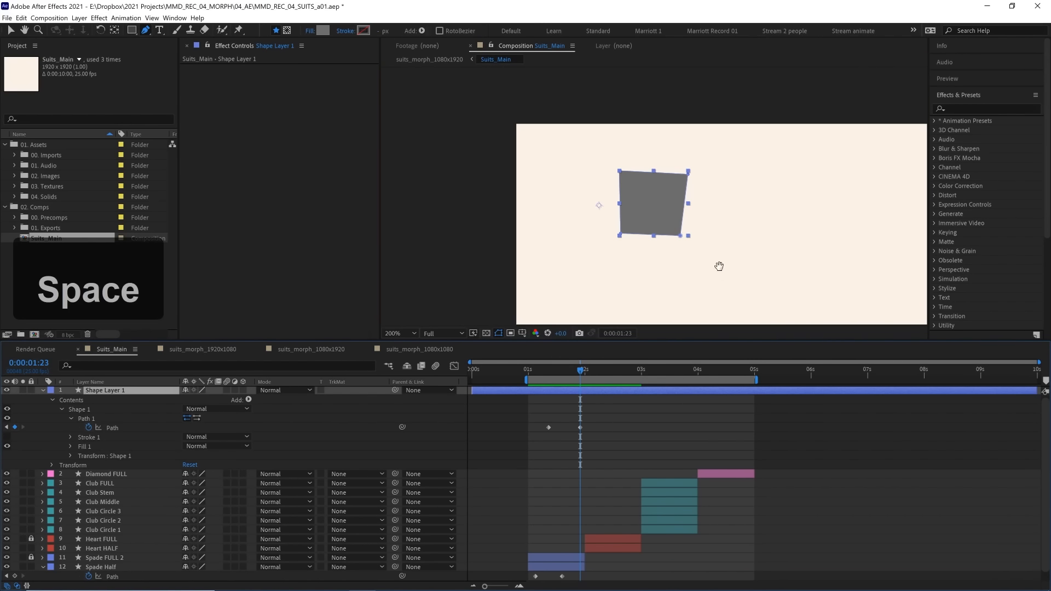
Delete the test square's shape layer from the composition
{"action": "left_click_drag", "start_coordinate": [689, 253], "coordinate": [538, 194]}
{"action": "scroll", "coordinate": [642, 197], "scroll_direction": "down", "scroll_amount": 1}
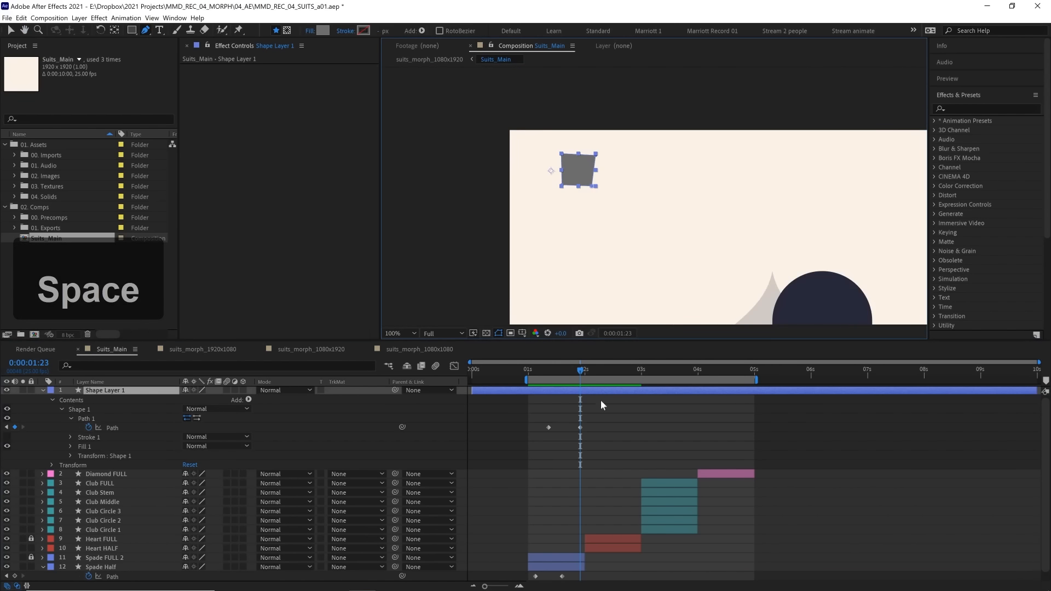
{"action": "left_click_drag", "start_coordinate": [762, 228], "coordinate": [626, 133]}
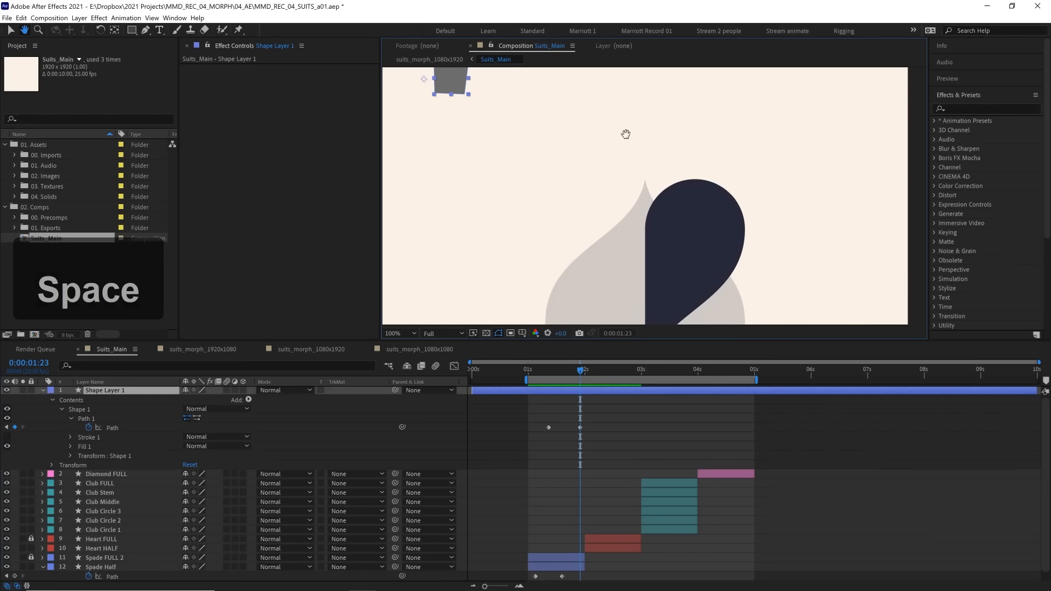
{"action": "left_click", "coordinate": [569, 567]}
{"action": "left_click_drag", "start_coordinate": [682, 185], "coordinate": [688, 106]}
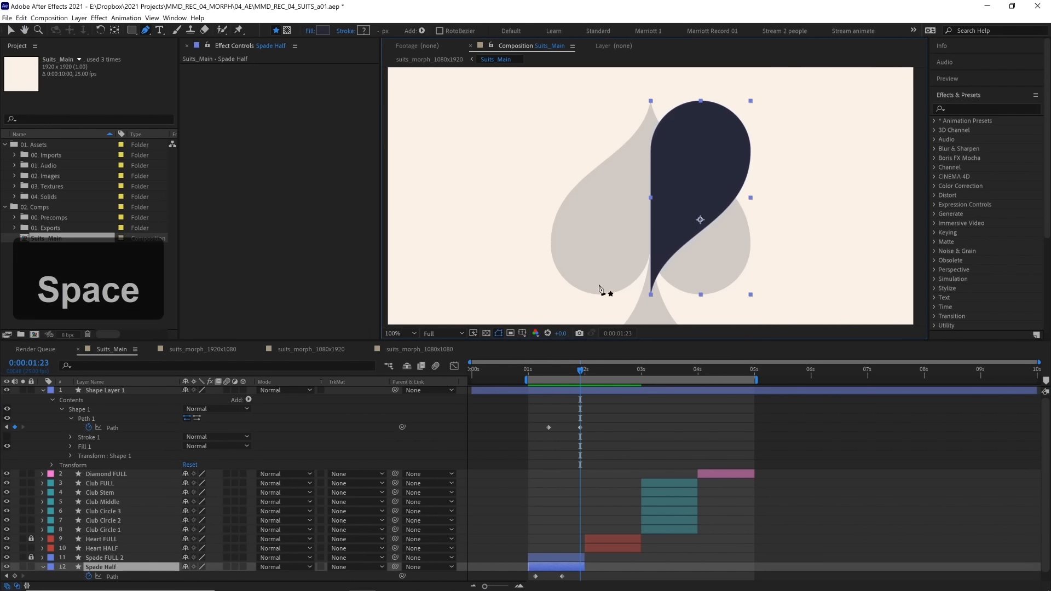
{"action": "left_click_drag", "start_coordinate": [553, 292], "coordinate": [614, 407]}
{"action": "left_click", "coordinate": [580, 391]}
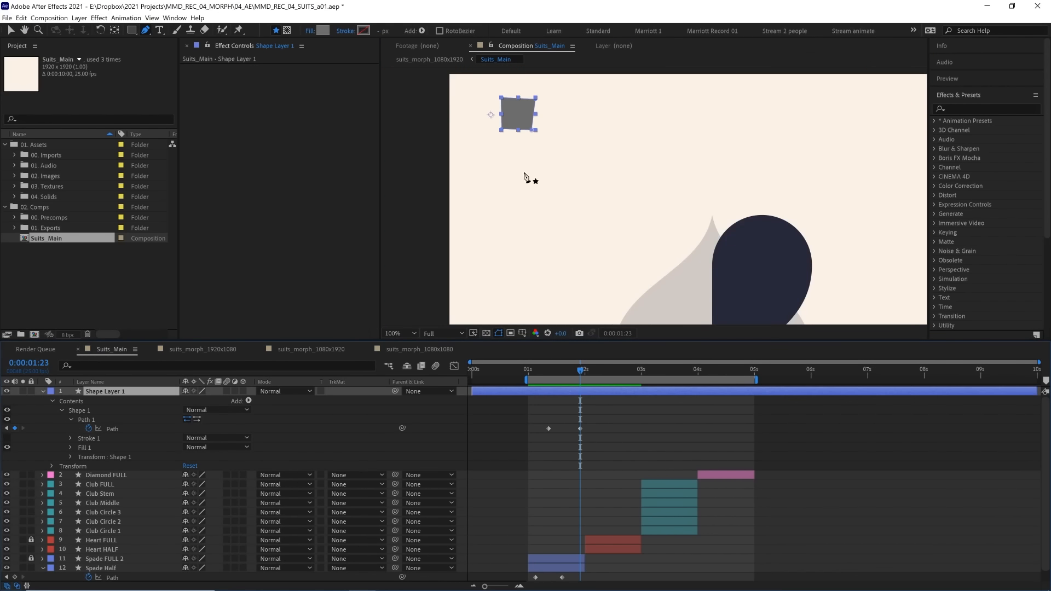
{"action": "left_click", "coordinate": [531, 131]}
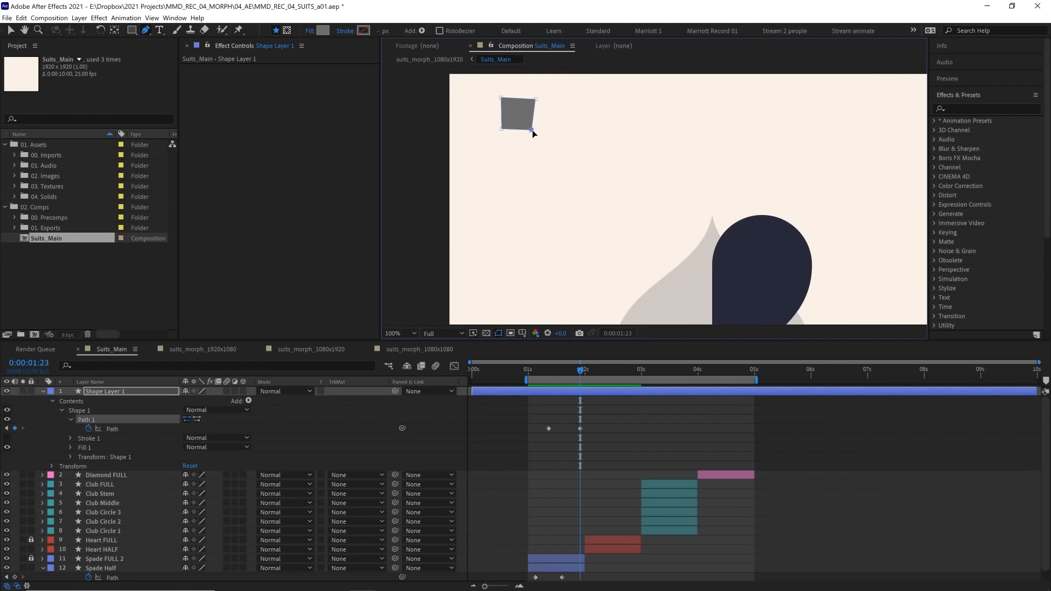
{"action": "left_click", "coordinate": [591, 390]}
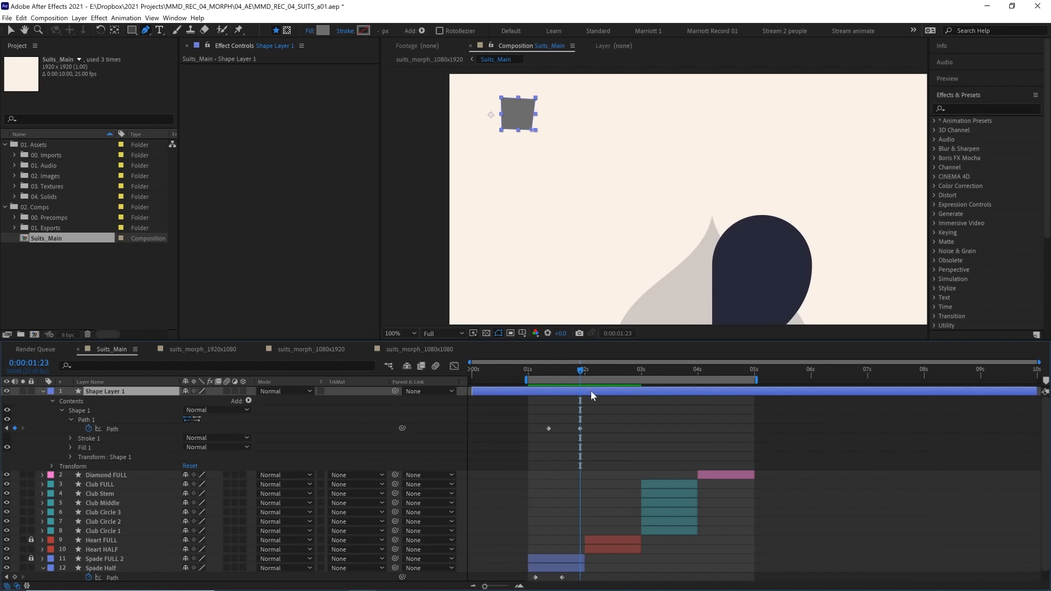
{"action": "key", "text": "Delete"}
Delete Spade Half's heart-shaped path keyframe at 0:00:01:15 and move its remaining path keyframe to 0:00:01:00
{"action": "left_click", "coordinate": [562, 494]}
{"action": "key", "text": "z"}
{"action": "left_click", "coordinate": [562, 495]}
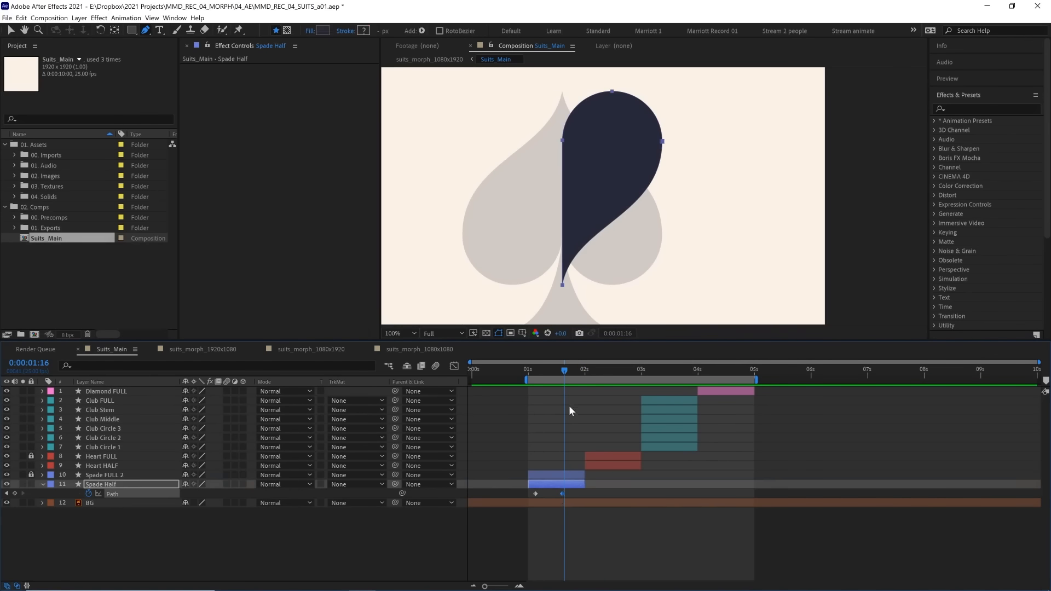
{"action": "left_click_drag", "start_coordinate": [565, 372], "coordinate": [565, 379]}
{"action": "key", "text": "BackSpace"}
{"action": "left_click", "coordinate": [535, 494]}
{"action": "mouse_move", "coordinate": [535, 493]}
{"action": "left_mouse_down"}
{"action": "mouse_move", "coordinate": [543, 492]}
{"action": "mouse_move", "coordinate": [529, 495]}
{"action": "left_mouse_up"}
{"action": "left_click", "coordinate": [529, 371]}
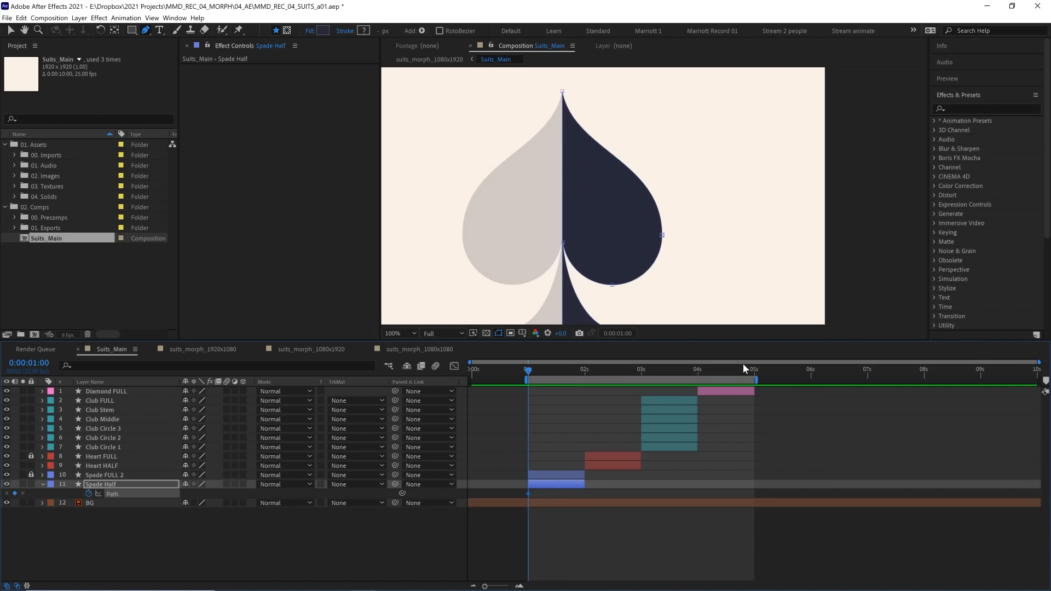
Compare the Diamond FULL shape with the spade shape by viewing both at their times in the composition
{"action": "left_click", "coordinate": [731, 392]}
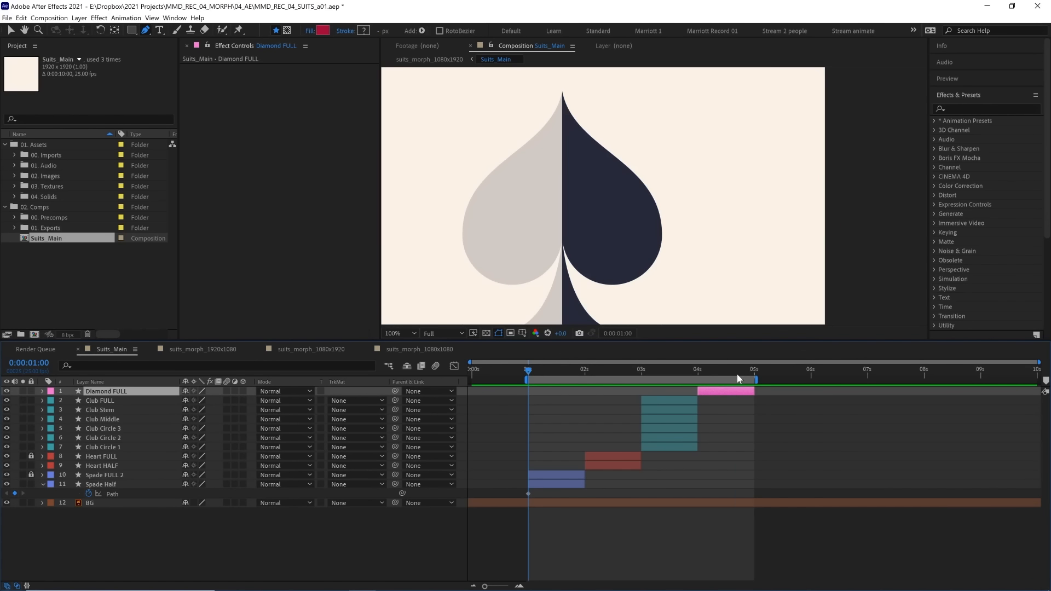
{"action": "left_click_drag", "start_coordinate": [736, 373], "coordinate": [729, 375]}
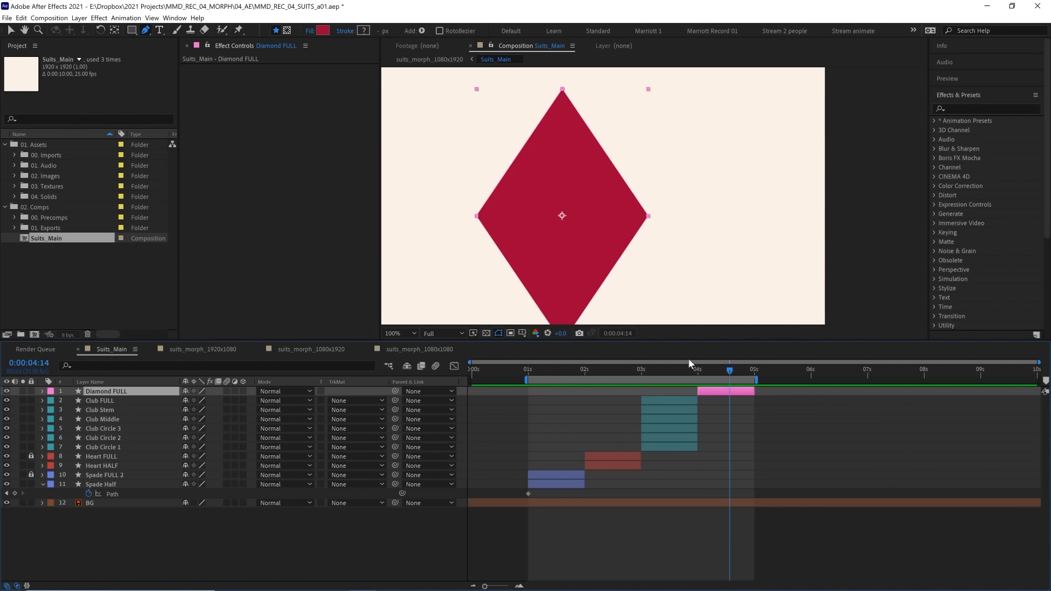
{"action": "left_click", "coordinate": [548, 372]}
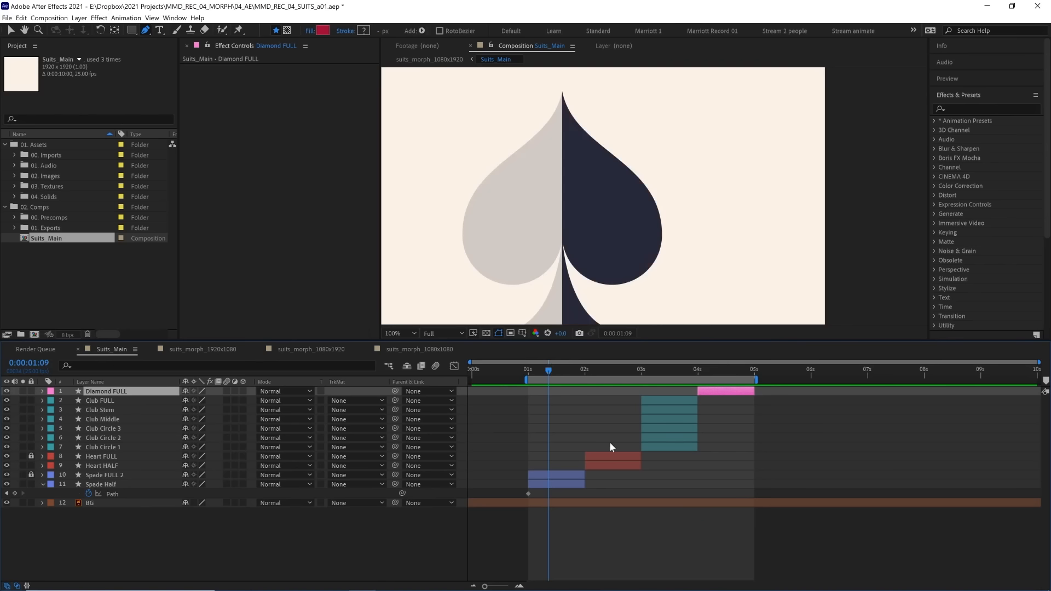
{"action": "left_click", "coordinate": [733, 366]}
{"action": "mouse_move", "coordinate": [732, 391]}
{"action": "left_mouse_down"}
{"action": "mouse_move", "coordinate": [504, 395]}
{"action": "mouse_move", "coordinate": [724, 396]}
{"action": "left_mouse_up"}
{"action": "left_click", "coordinate": [514, 366]}
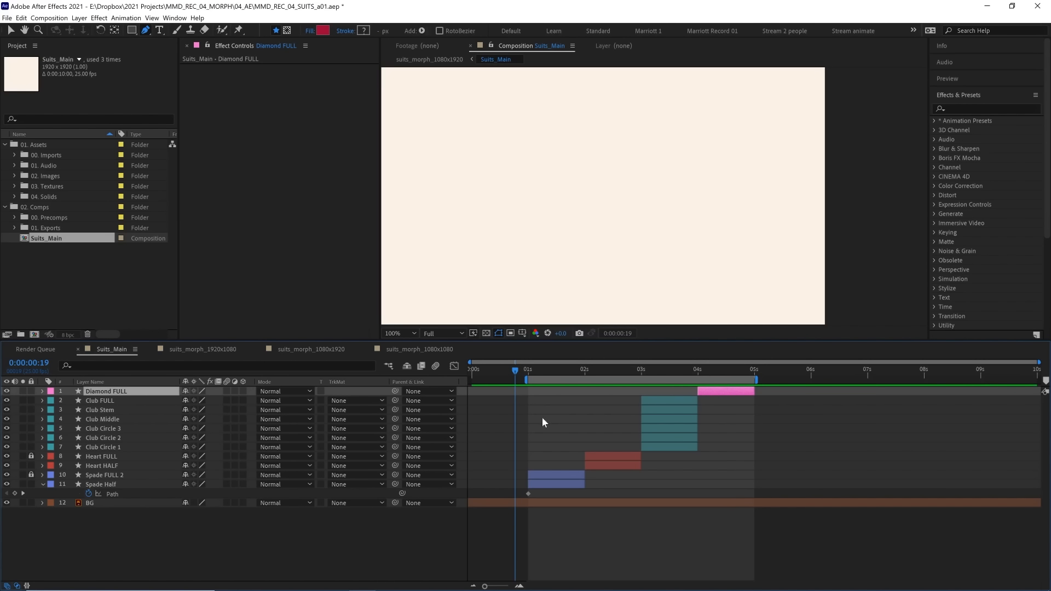
Reshape the Spade Half path at 0:00:01:16 by moving its stem base, lower lobe and inner notch points
{"action": "left_click", "coordinate": [557, 369]}
{"action": "left_click", "coordinate": [556, 484]}
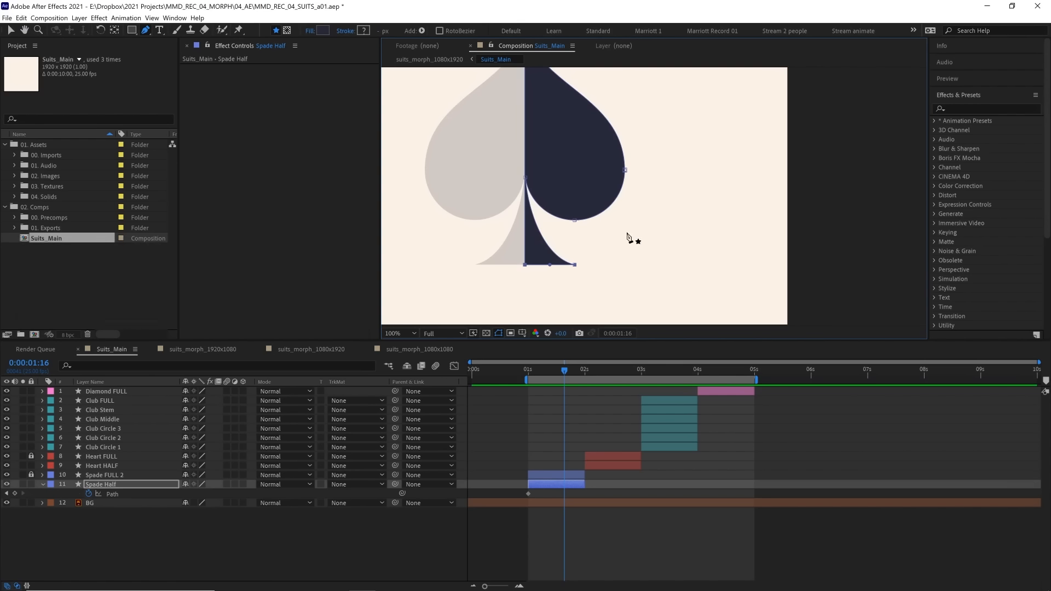
{"action": "left_click", "coordinate": [525, 265]}
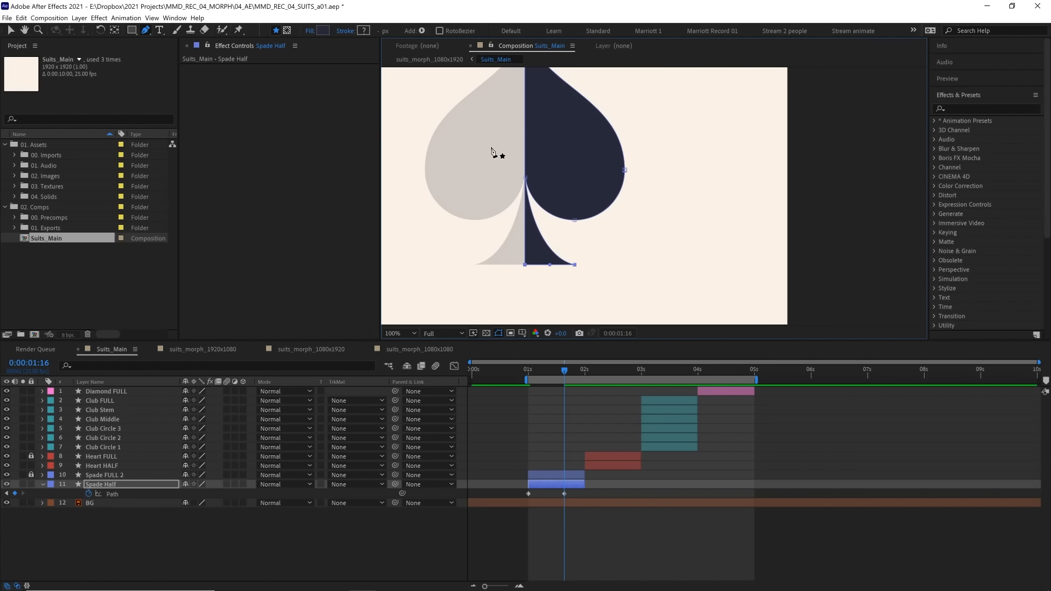
{"action": "left_click_drag", "start_coordinate": [525, 265], "coordinate": [521, 289]}
{"action": "key", "text": "ctrl+z"}
{"action": "key", "text": "space"}
{"action": "left_click_drag", "start_coordinate": [580, 229], "coordinate": [566, 266]}
{"action": "left_click_drag", "start_coordinate": [490, 210], "coordinate": [524, 247]}
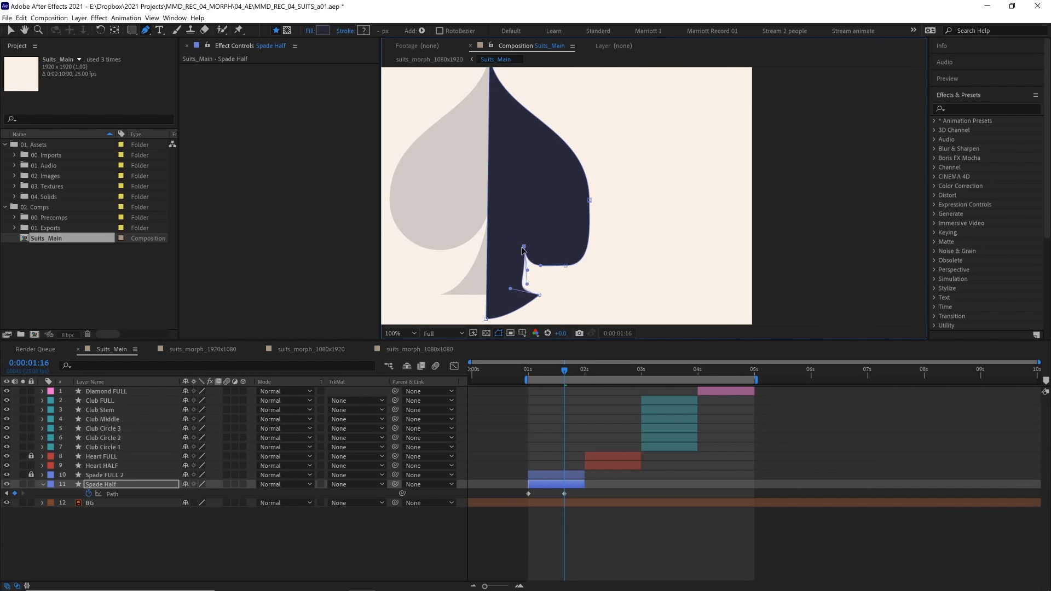
Add a vertex on the outer edge of the Spade Half path at 0:00:01:16 and offset it into a step in the outline
{"action": "mouse_move", "coordinate": [589, 201]}
{"action": "left_mouse_down"}
{"action": "mouse_move", "coordinate": [614, 207]}
{"action": "mouse_move", "coordinate": [611, 194]}
{"action": "mouse_move", "coordinate": [587, 190]}
{"action": "left_mouse_up"}
{"action": "scroll", "coordinate": [608, 207], "scroll_direction": "up", "scroll_amount": 1}
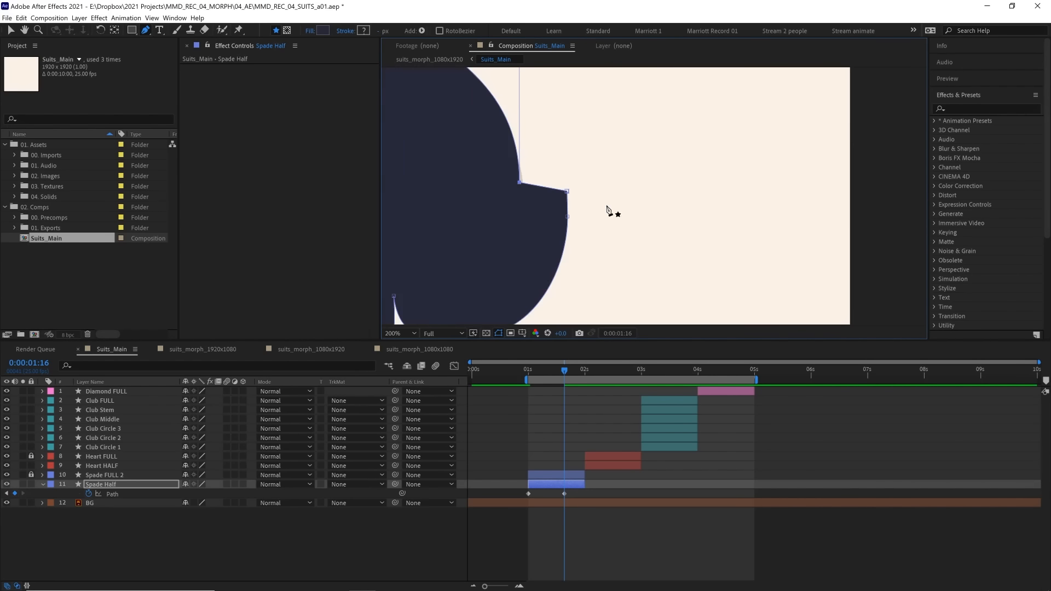
{"action": "key", "text": "space"}
{"action": "left_click_drag", "start_coordinate": [520, 192], "coordinate": [568, 241]}
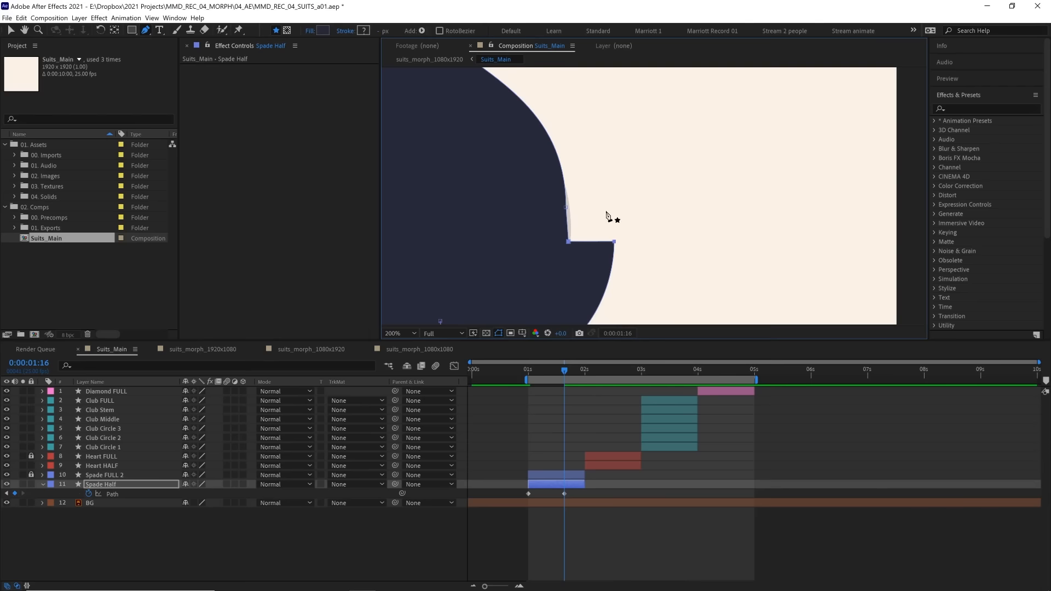
Remove the outer-edge vertex with the Delete Vertex tool, check the spade outline at 0:00:01:00, and select the path keyframe there
{"action": "left_click", "coordinate": [147, 30]}
{"action": "left_click", "coordinate": [195, 58]}
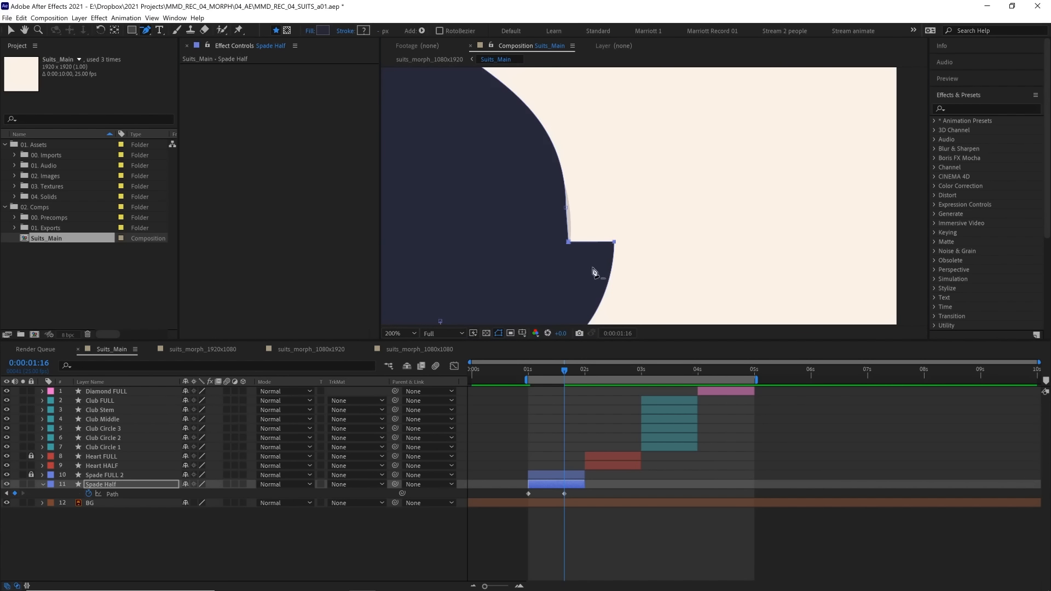
{"action": "left_click", "coordinate": [569, 245]}
{"action": "key", "text": "comma"}
{"action": "left_click_drag", "start_coordinate": [556, 373], "coordinate": [528, 370]}
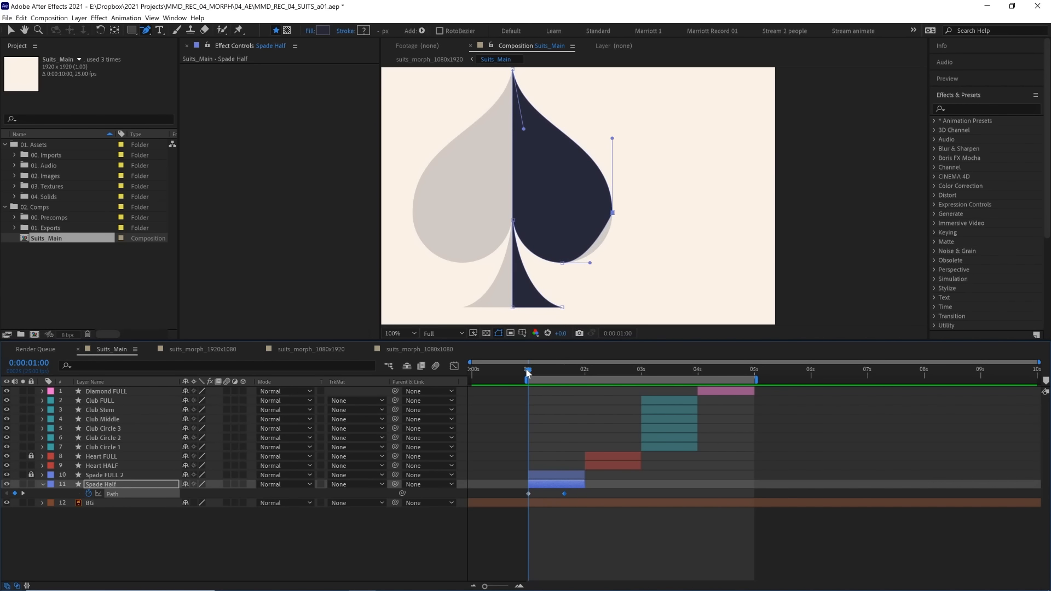
{"action": "key", "text": "v"}
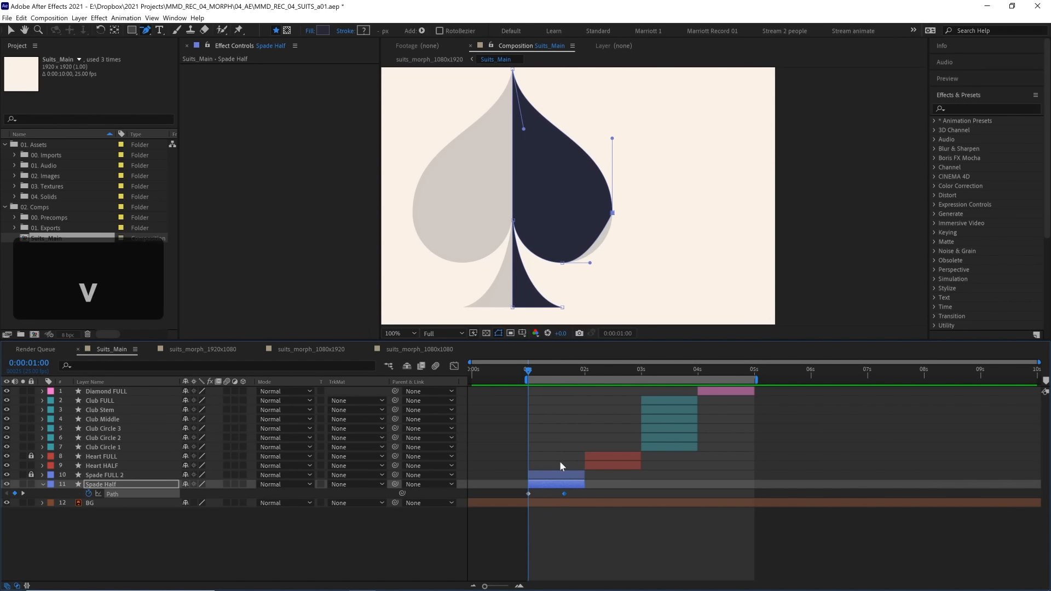
{"action": "left_click", "coordinate": [528, 493]}
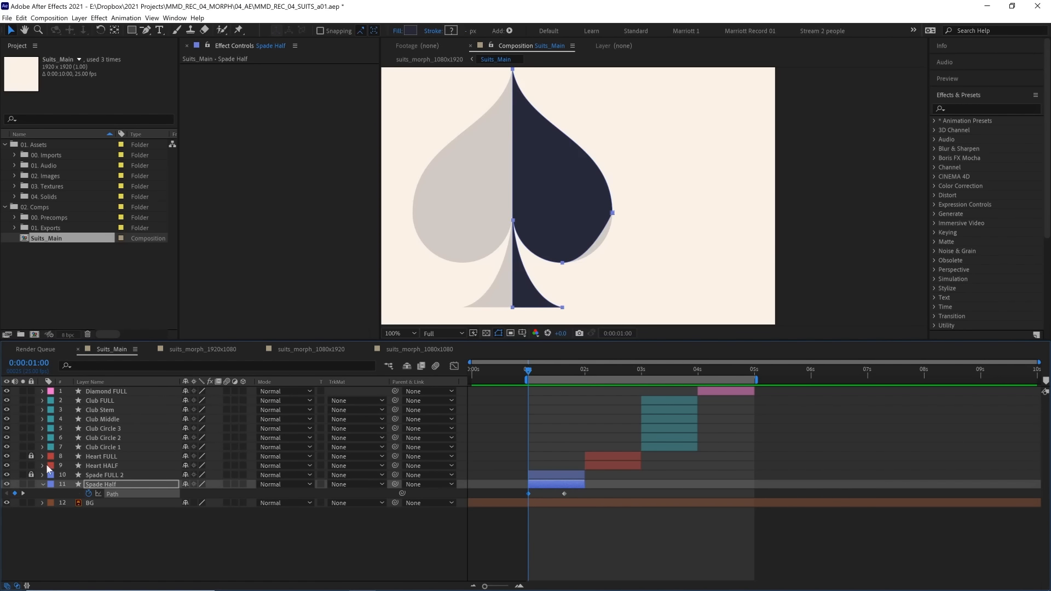
Smooth the outer-edge vertex of the Spade Half path at 0:00:01:00 with the Convert Vertex tool to match the full spade outline
{"action": "left_click", "coordinate": [612, 213]}
{"action": "left_click_drag", "start_coordinate": [147, 32], "coordinate": [194, 71]}
{"action": "left_click_drag", "start_coordinate": [611, 214], "coordinate": [563, 225]}
{"action": "scroll", "coordinate": [612, 237], "scroll_direction": "up", "scroll_amount": 2}
{"action": "scroll", "coordinate": [577, 197], "scroll_direction": "down", "scroll_amount": 2}
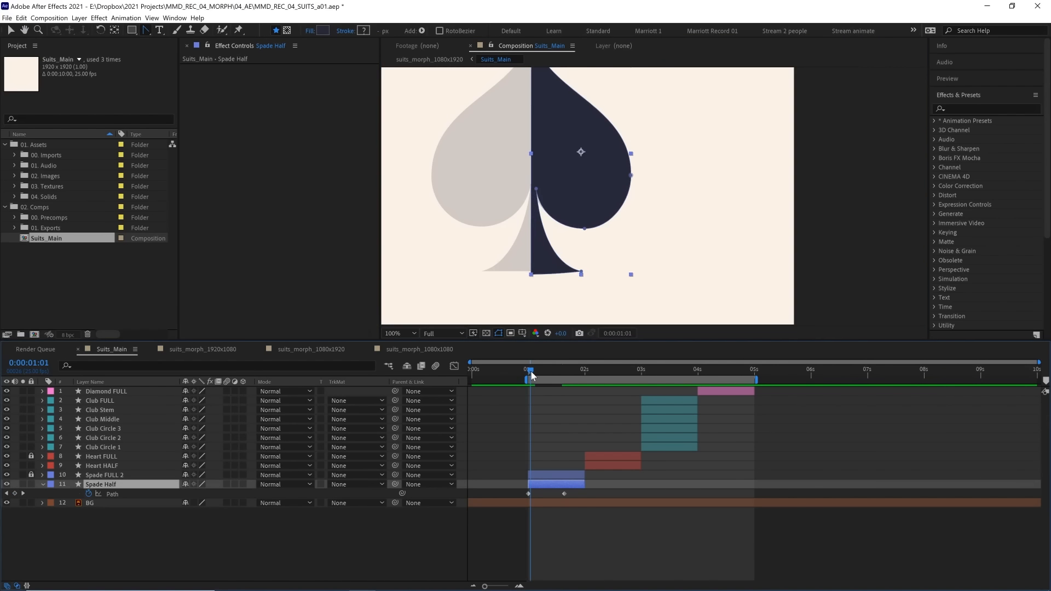
Lower the top tip of the Spade Half path at 0:00:01:16 with the Pen tool and pull its handle sideways to flatten the top
{"action": "left_click_drag", "start_coordinate": [531, 370], "coordinate": [567, 371]}
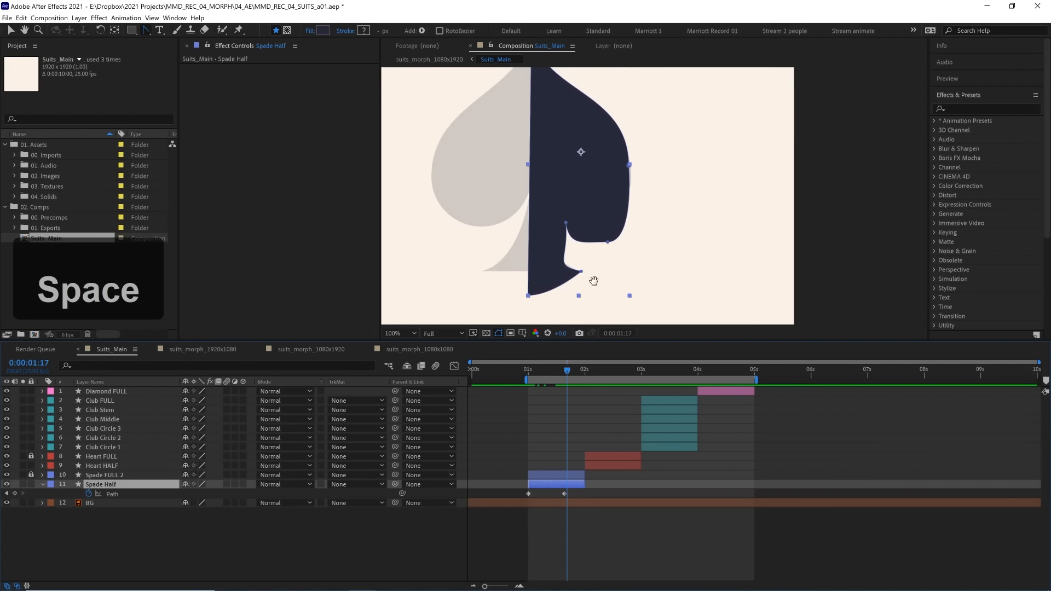
{"action": "left_click_drag", "start_coordinate": [587, 92], "coordinate": [575, 160]}
{"action": "left_click", "coordinate": [146, 30]}
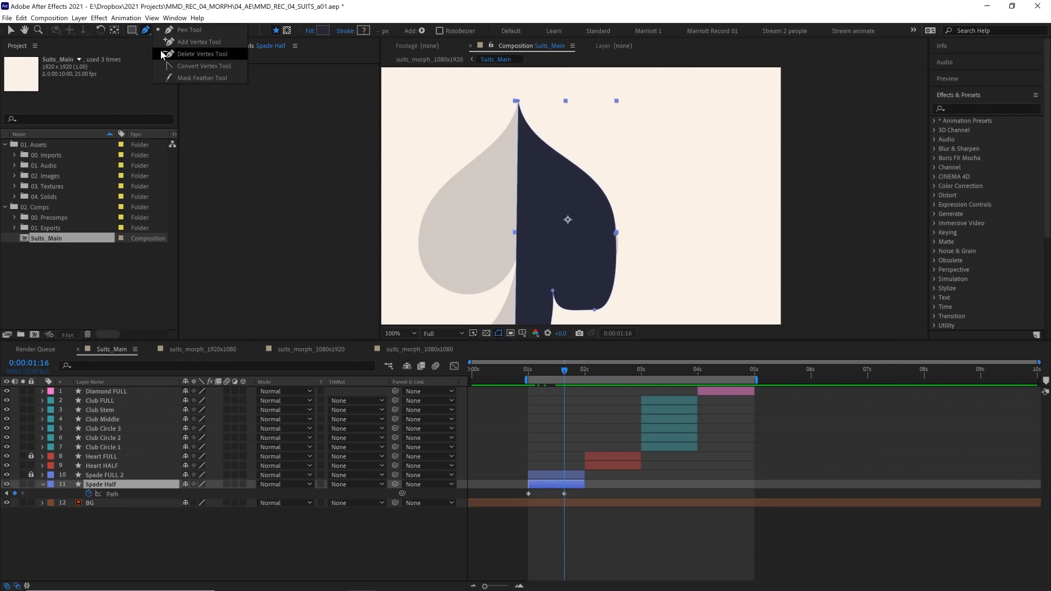
{"action": "left_click", "coordinate": [172, 31]}
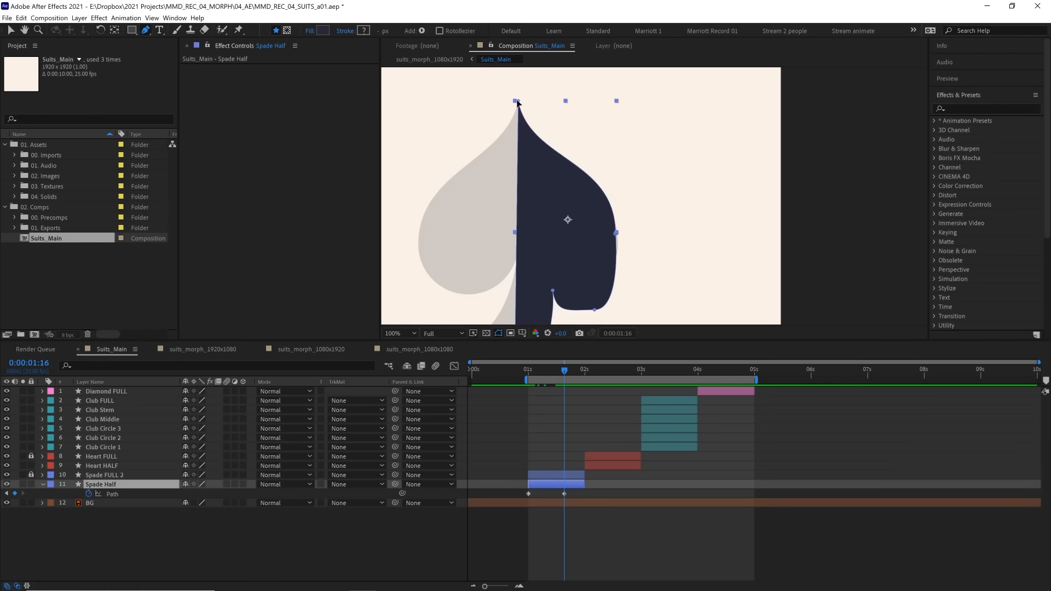
{"action": "left_click_drag", "start_coordinate": [517, 103], "coordinate": [522, 173]}
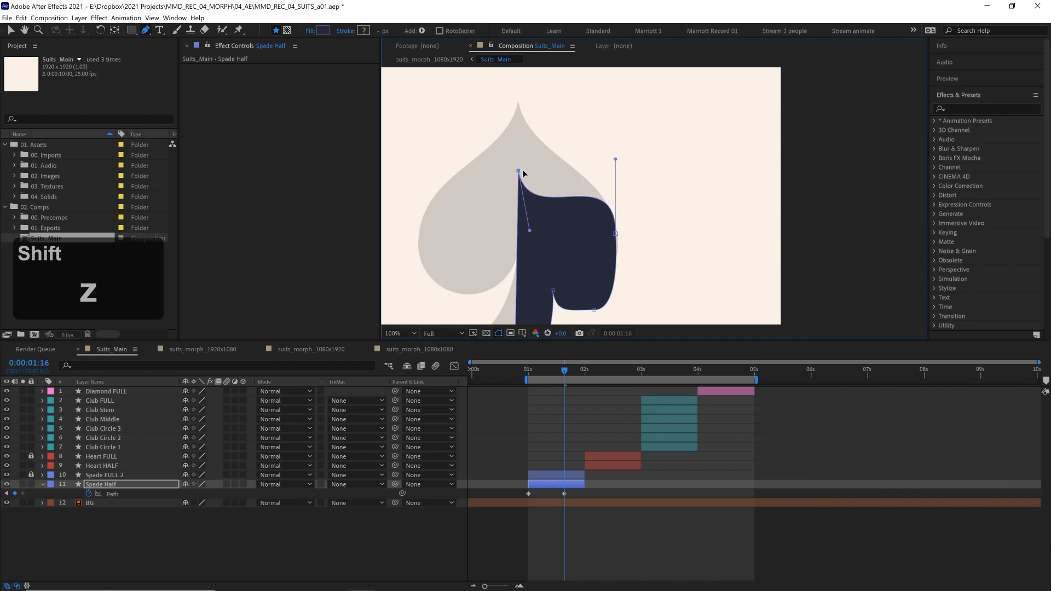
{"action": "left_click_drag", "start_coordinate": [532, 227], "coordinate": [558, 171]}
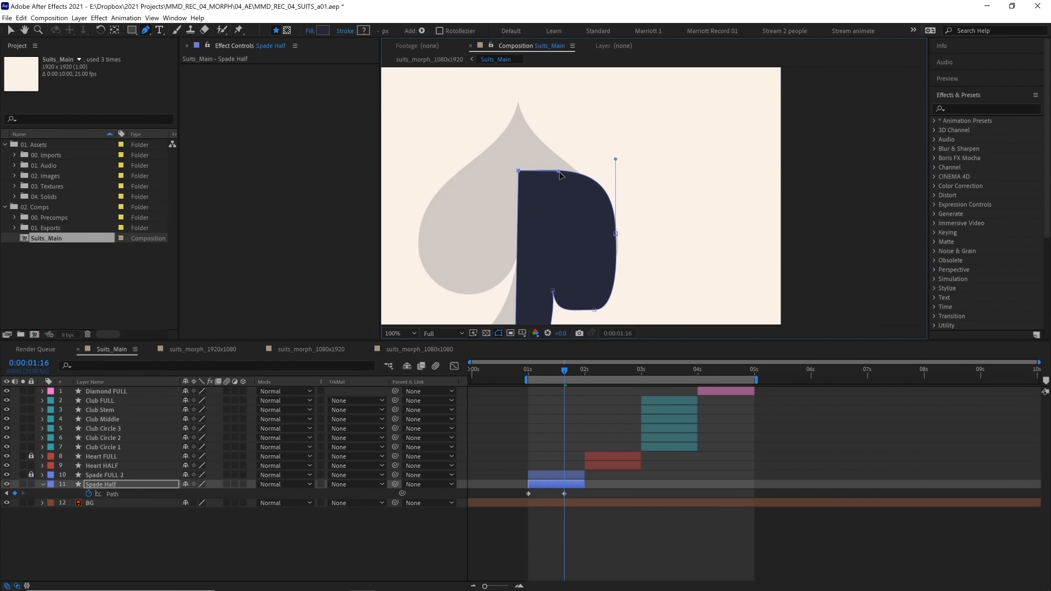
Move the outer-edge, lower lobe and stem points of the Spade Half path outward and adjust their handles into a rounded half-heart outline
{"action": "left_click_drag", "start_coordinate": [615, 235], "coordinate": [650, 208]}
{"action": "key", "text": "space"}
{"action": "left_click_drag", "start_coordinate": [572, 286], "coordinate": [586, 255]}
{"action": "mouse_move", "coordinate": [599, 248]}
{"action": "left_mouse_down"}
{"action": "mouse_move", "coordinate": [611, 241]}
{"action": "mouse_move", "coordinate": [598, 248]}
{"action": "left_mouse_up"}
{"action": "mouse_move", "coordinate": [587, 279]}
{"action": "left_mouse_down"}
{"action": "mouse_move", "coordinate": [595, 245]}
{"action": "mouse_move", "coordinate": [594, 259]}
{"action": "left_mouse_up"}
{"action": "left_click_drag", "start_coordinate": [596, 296], "coordinate": [617, 252]}
{"action": "left_click_drag", "start_coordinate": [675, 219], "coordinate": [676, 186]}
{"action": "left_click_drag", "start_coordinate": [655, 146], "coordinate": [663, 131]}
Move the second Spade Half path keyframe to 0:00:02:00 and the Heart HALF path keyframe to 0:00:02:24
{"action": "left_click_drag", "start_coordinate": [563, 370], "coordinate": [564, 367]}
{"action": "left_click_drag", "start_coordinate": [565, 494], "coordinate": [590, 481]}
{"action": "left_click", "coordinate": [584, 371]}
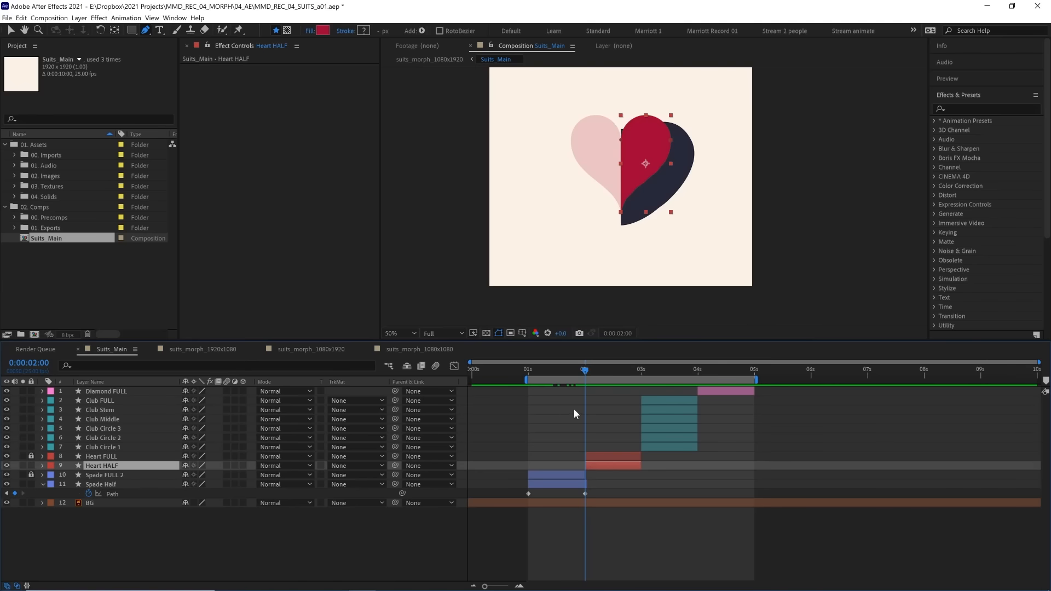
{"action": "key", "text": "u"}
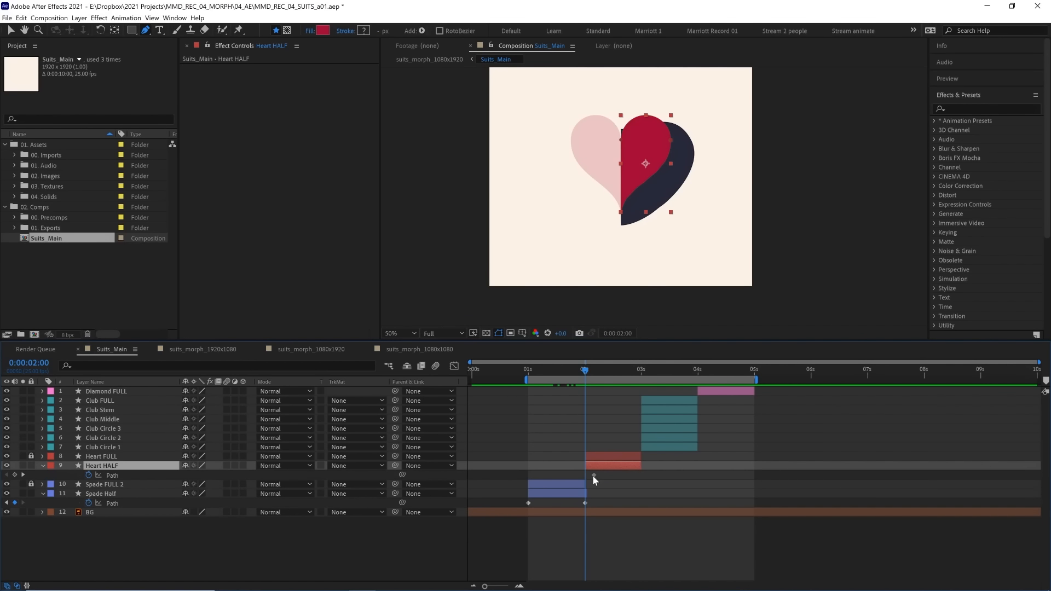
{"action": "left_click_drag", "start_coordinate": [593, 475], "coordinate": [638, 478]}
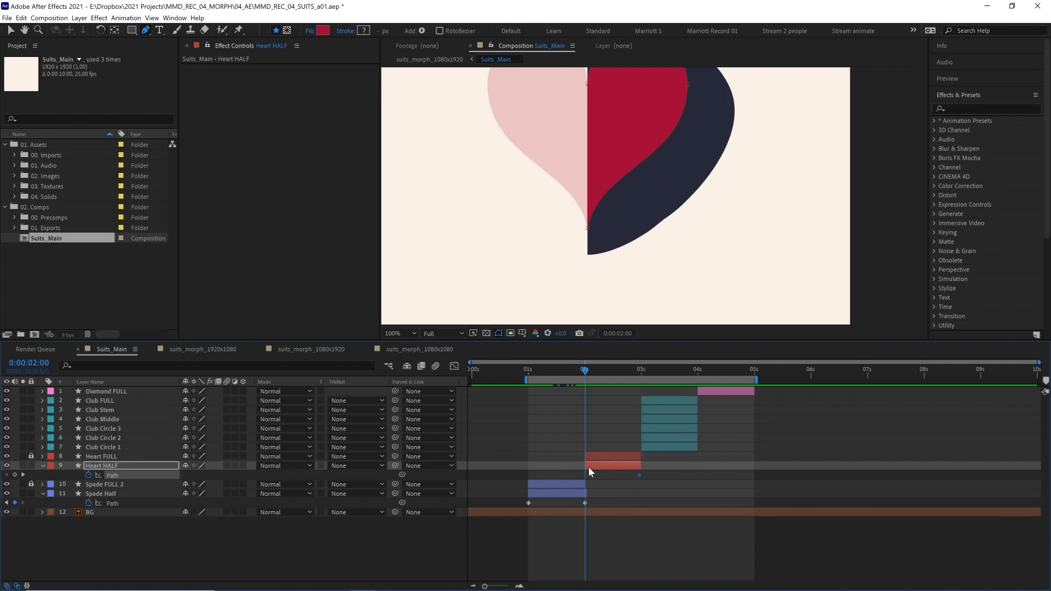
{"action": "left_click", "coordinate": [592, 468]}
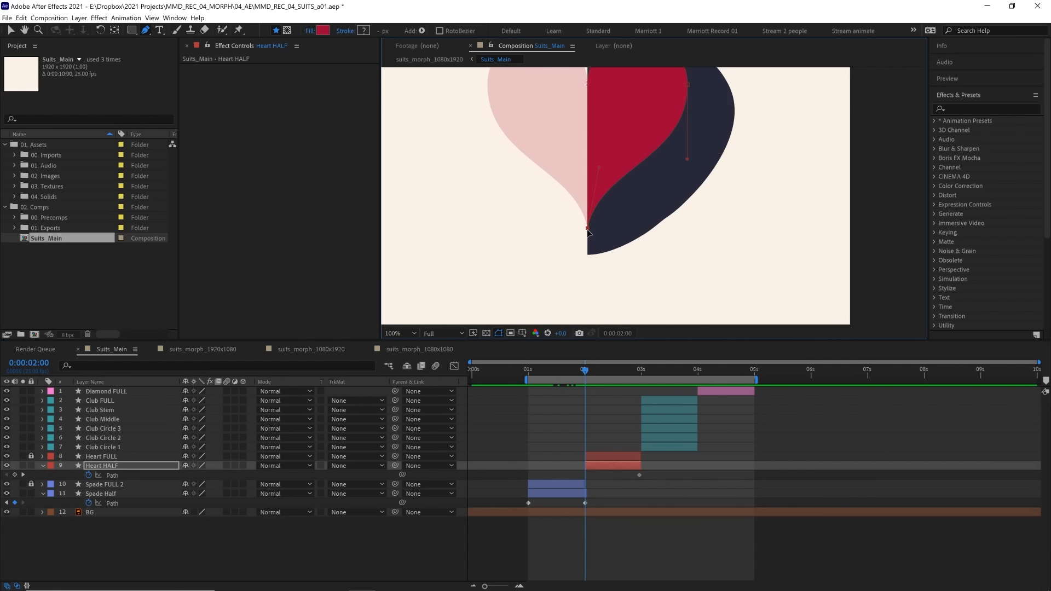
{"action": "key", "text": "z"}
{"action": "left_click_drag", "start_coordinate": [588, 230], "coordinate": [592, 256]}
{"action": "key", "text": "space"}
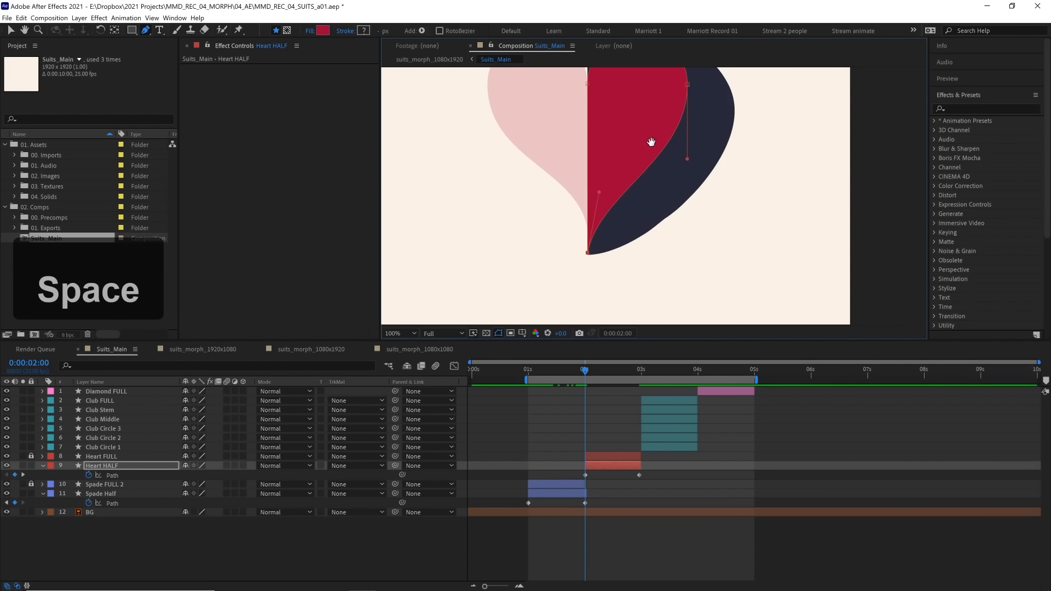
{"action": "left_click_drag", "start_coordinate": [652, 141], "coordinate": [601, 224]}
{"action": "mouse_move", "coordinate": [636, 168]}
{"action": "left_mouse_down"}
{"action": "mouse_move", "coordinate": [682, 192]}
{"action": "mouse_move", "coordinate": [661, 168]}
{"action": "mouse_move", "coordinate": [645, 188]}
{"action": "mouse_move", "coordinate": [625, 181]}
{"action": "left_mouse_up"}
{"action": "key", "text": "ctrl+z"}
{"action": "key", "text": "ctrl+z"}
{"action": "scroll", "coordinate": [647, 179], "scroll_direction": "up", "scroll_amount": 1}
{"action": "scroll", "coordinate": [647, 175], "scroll_direction": "up", "scroll_amount": 1}
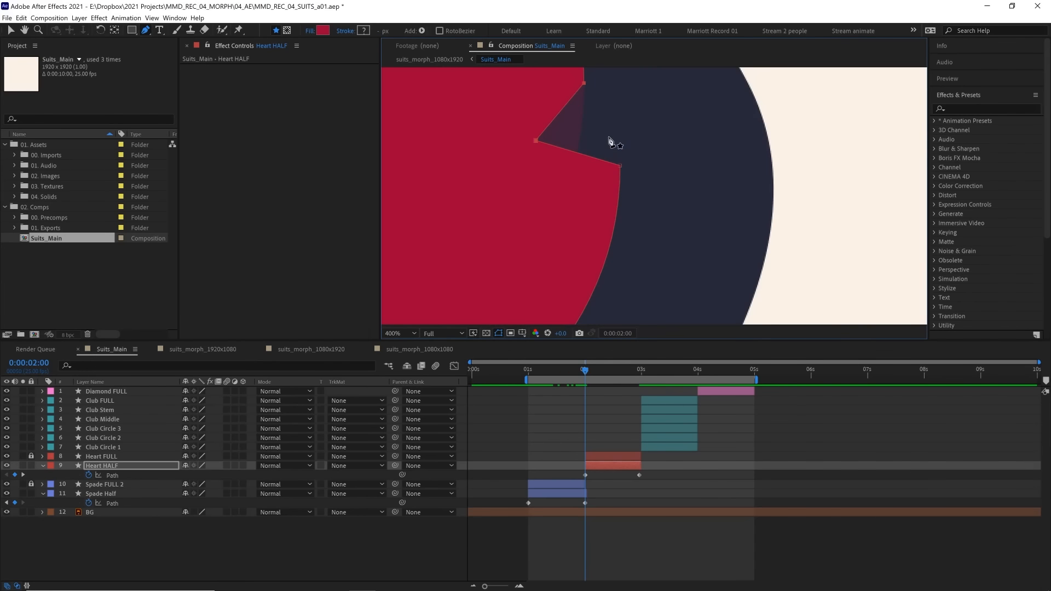
{"action": "key", "text": "space"}
{"action": "left_click_drag", "start_coordinate": [672, 129], "coordinate": [736, 199]}
{"action": "left_click_drag", "start_coordinate": [650, 153], "coordinate": [692, 229]}
{"action": "key", "text": "space"}
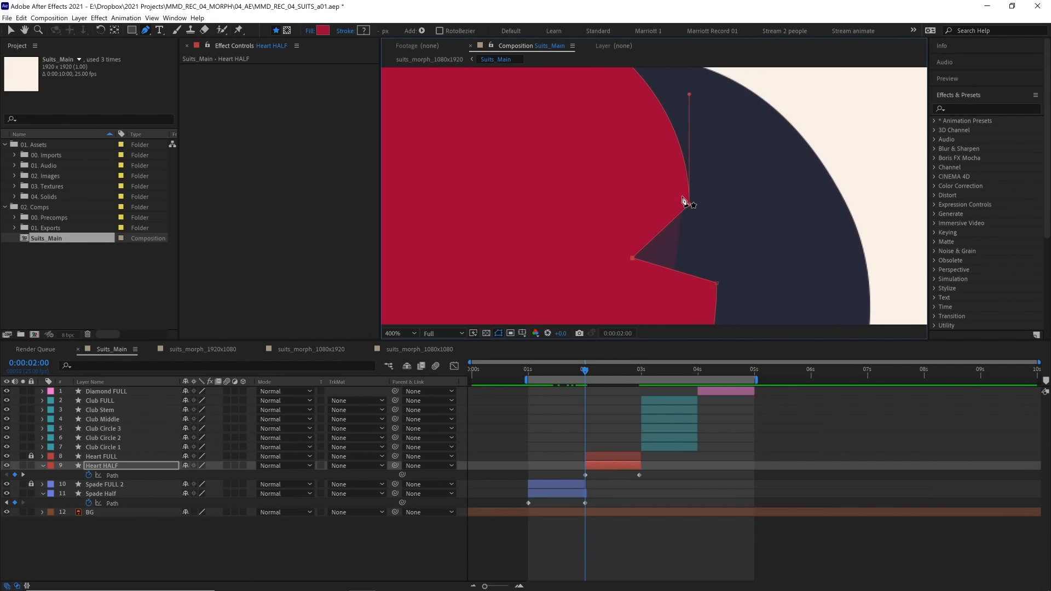
{"action": "key", "text": "comma"}
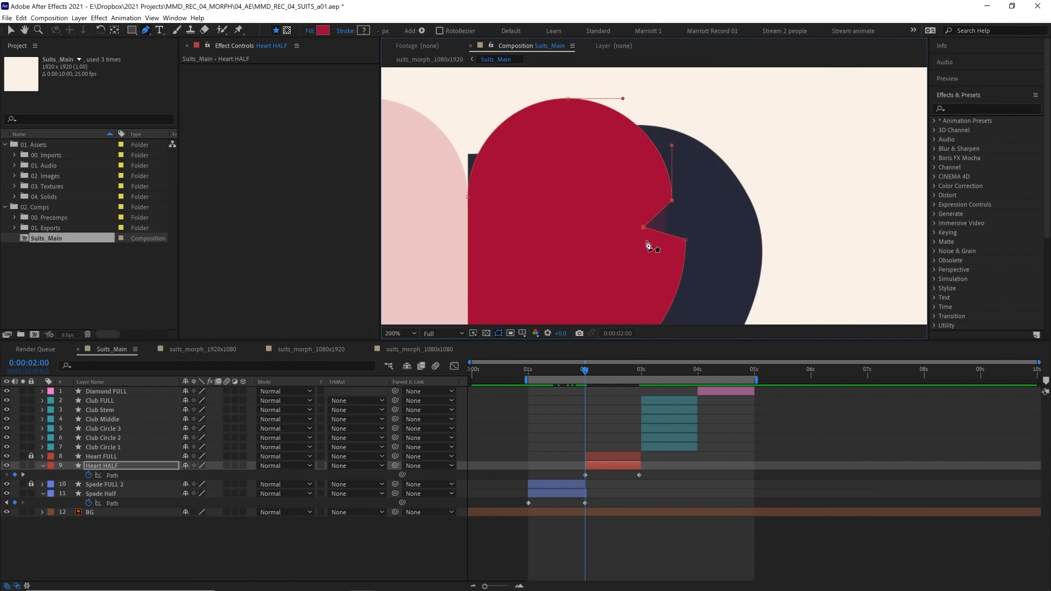
{"action": "key", "text": "space"}
{"action": "left_click_drag", "start_coordinate": [647, 245], "coordinate": [640, 192]}
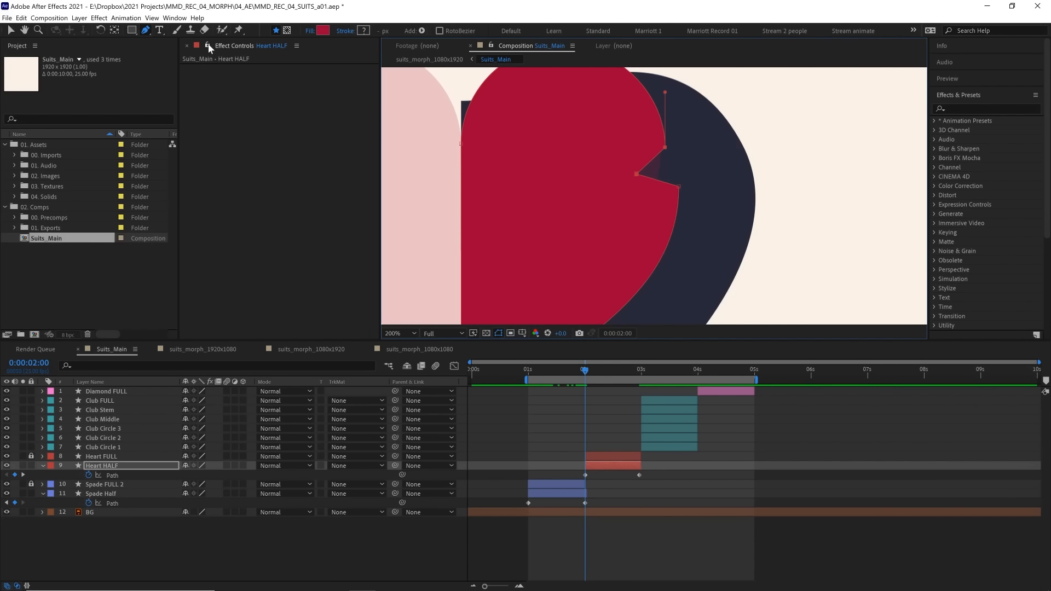
{"action": "key", "text": "ctrl+z"}
{"action": "left_click", "coordinate": [585, 475]}
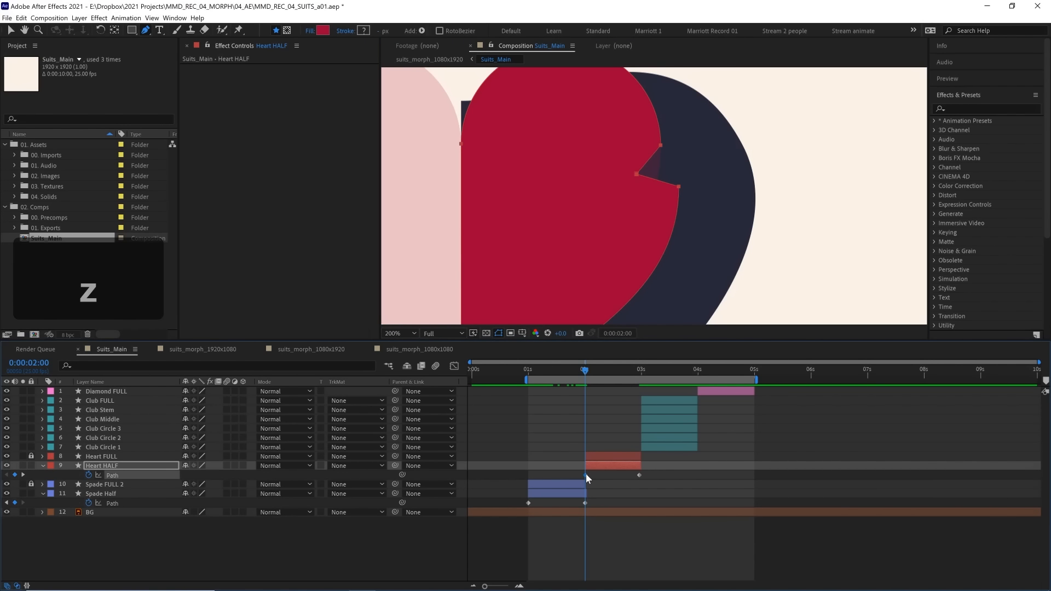
{"action": "key", "text": "BackSpace"}
Remove the surplus vertices on the outer edge of the Heart HALF path at 0:00:02:24 with the Delete Vertex tool
{"action": "left_click_drag", "start_coordinate": [637, 372], "coordinate": [639, 377]}
{"action": "left_click", "coordinate": [639, 475]}
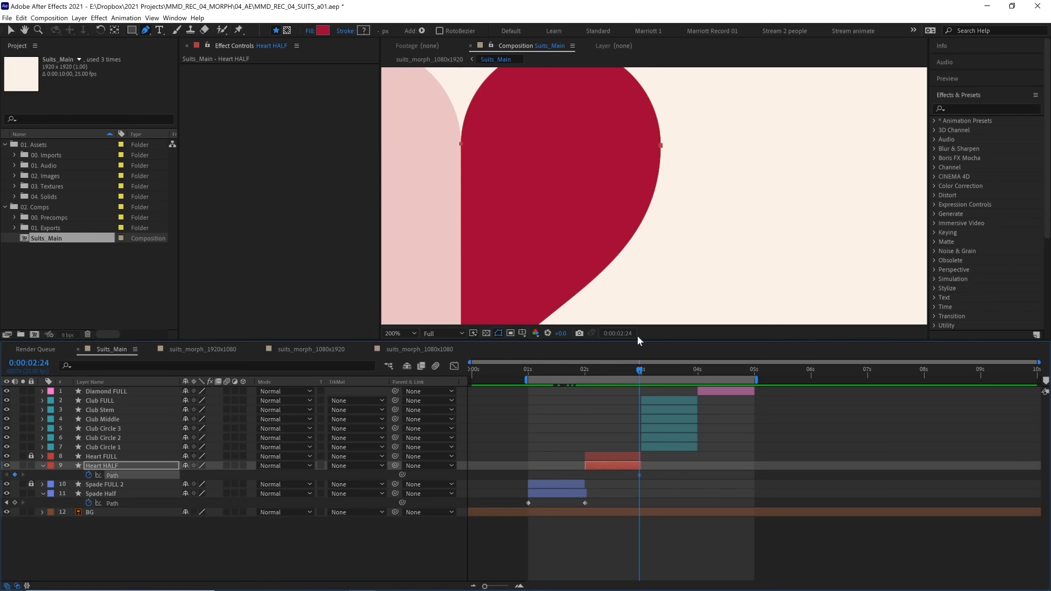
{"action": "mouse_move", "coordinate": [660, 146]}
{"action": "left_mouse_down"}
{"action": "mouse_move", "coordinate": [674, 164]}
{"action": "mouse_move", "coordinate": [668, 137]}
{"action": "mouse_move", "coordinate": [662, 151]}
{"action": "left_mouse_up"}
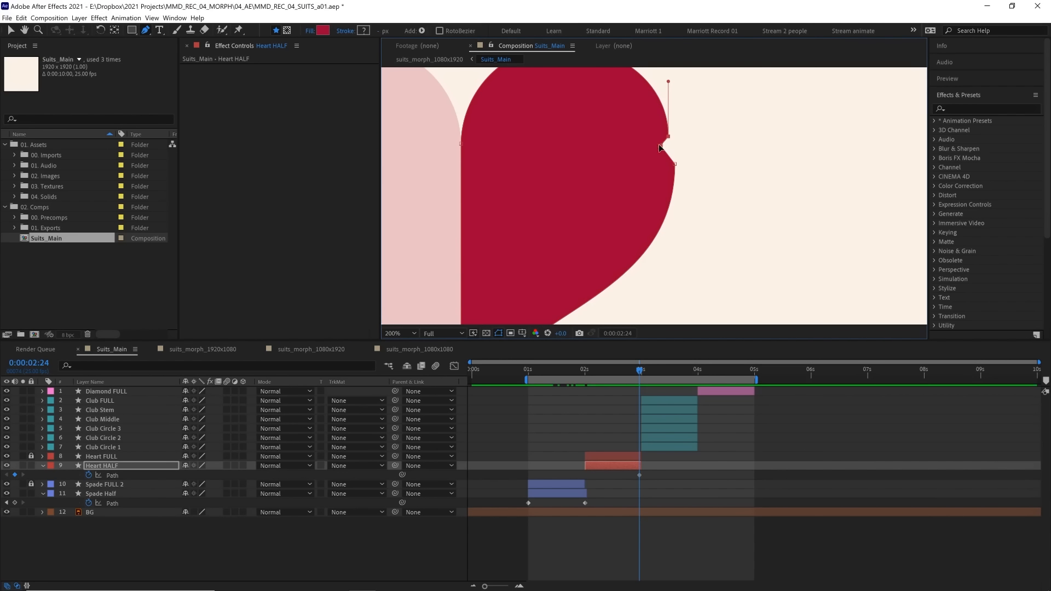
{"action": "left_click_drag", "start_coordinate": [146, 30], "coordinate": [190, 55]}
{"action": "left_click", "coordinate": [662, 152]}
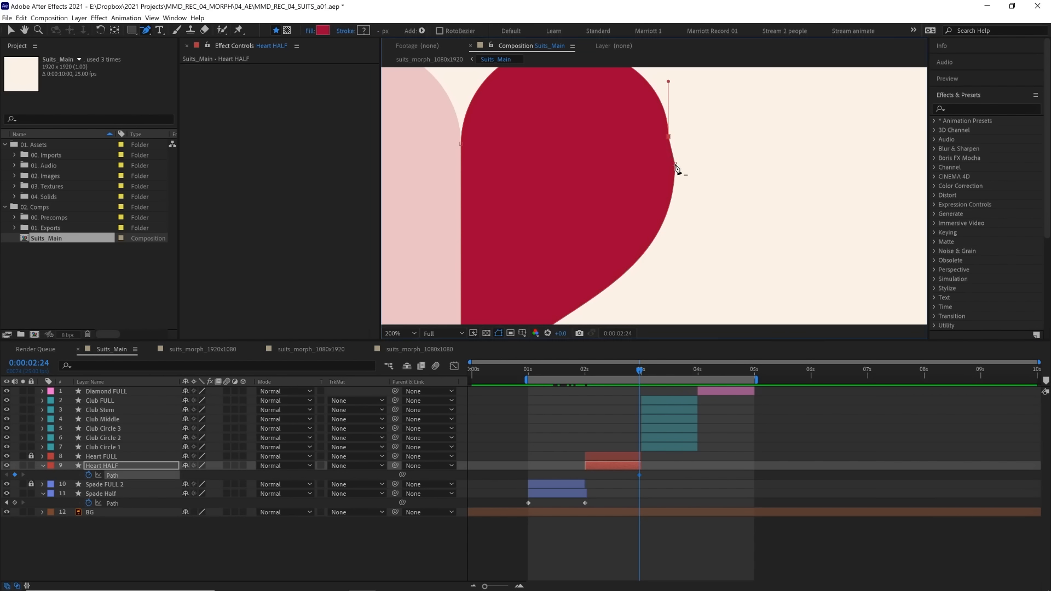
{"action": "left_click", "coordinate": [675, 164]}
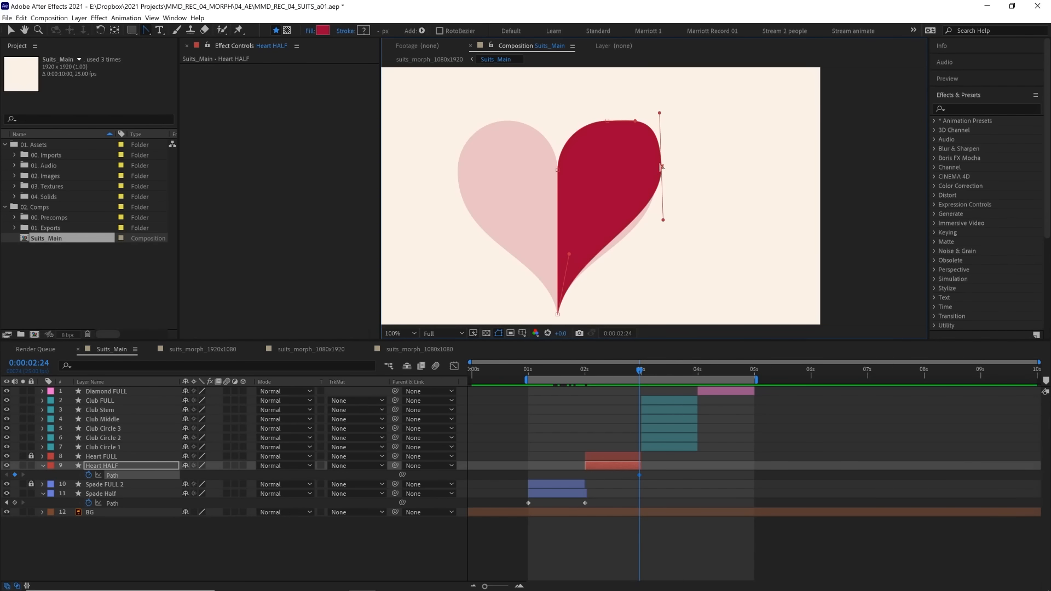
Reposition the Heart HALF outer-edge vertex at 0:00:02:24 and adjust its upper handle to follow the full heart's rounded lobe
{"action": "key", "text": "v"}
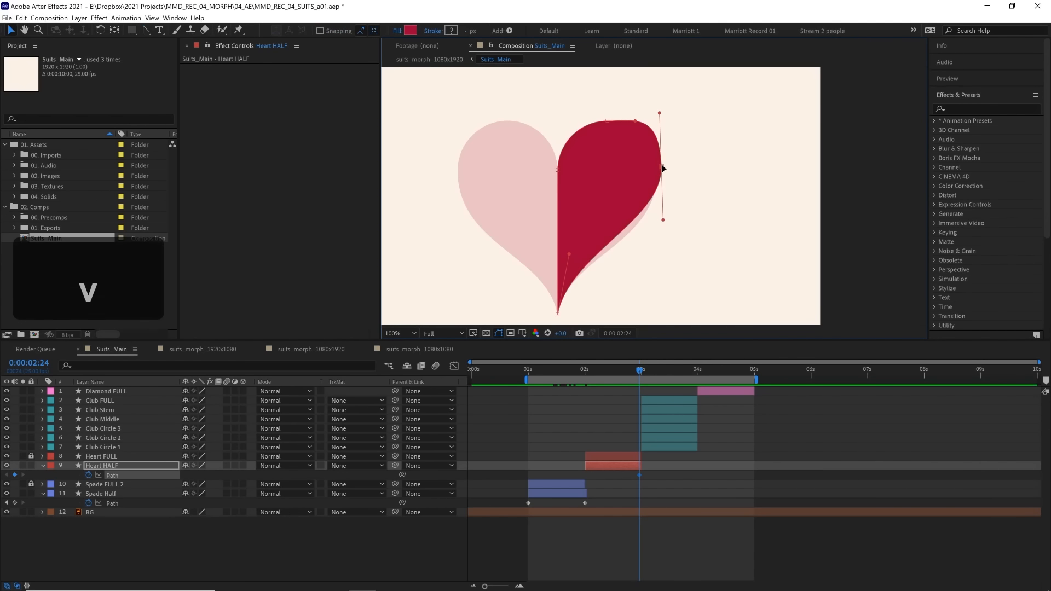
{"action": "left_click_drag", "start_coordinate": [661, 166], "coordinate": [657, 182]}
{"action": "left_click_drag", "start_coordinate": [655, 129], "coordinate": [657, 139]}
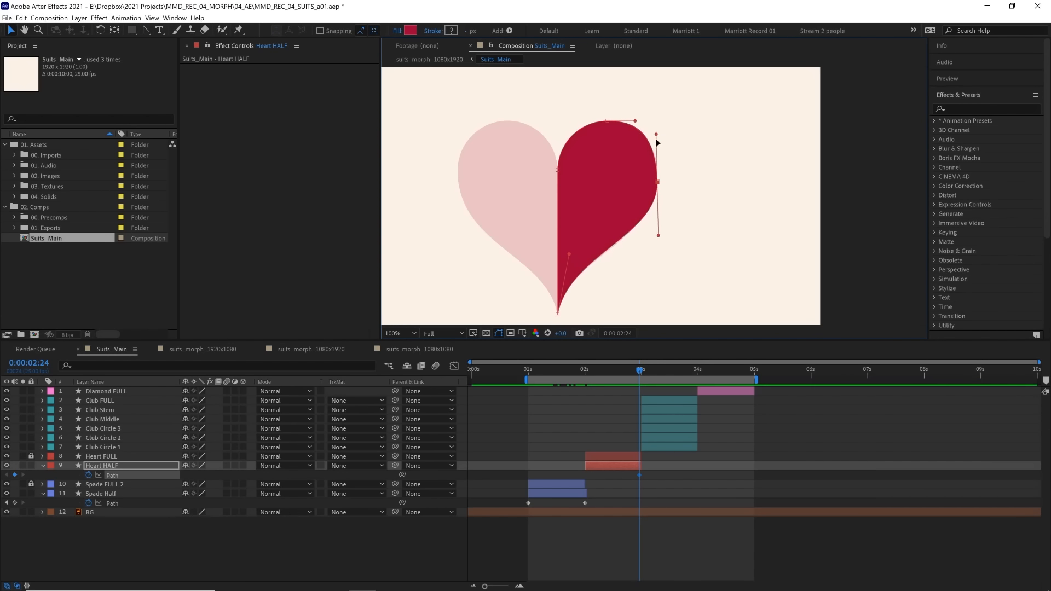
{"action": "left_click_drag", "start_coordinate": [658, 182], "coordinate": [657, 172]}
Lengthen the lower handle of the Heart HALF outer-edge vertex so the lower curve matches the full heart outline
{"action": "scroll", "coordinate": [656, 175], "scroll_direction": "up", "scroll_amount": 1}
{"action": "left_click_drag", "start_coordinate": [660, 276], "coordinate": [659, 275]}
{"action": "key", "text": "space"}
{"action": "left_click_drag", "start_coordinate": [659, 98], "coordinate": [645, 181]}
{"action": "key", "text": "space"}
{"action": "left_click_drag", "start_coordinate": [679, 247], "coordinate": [659, 78]}
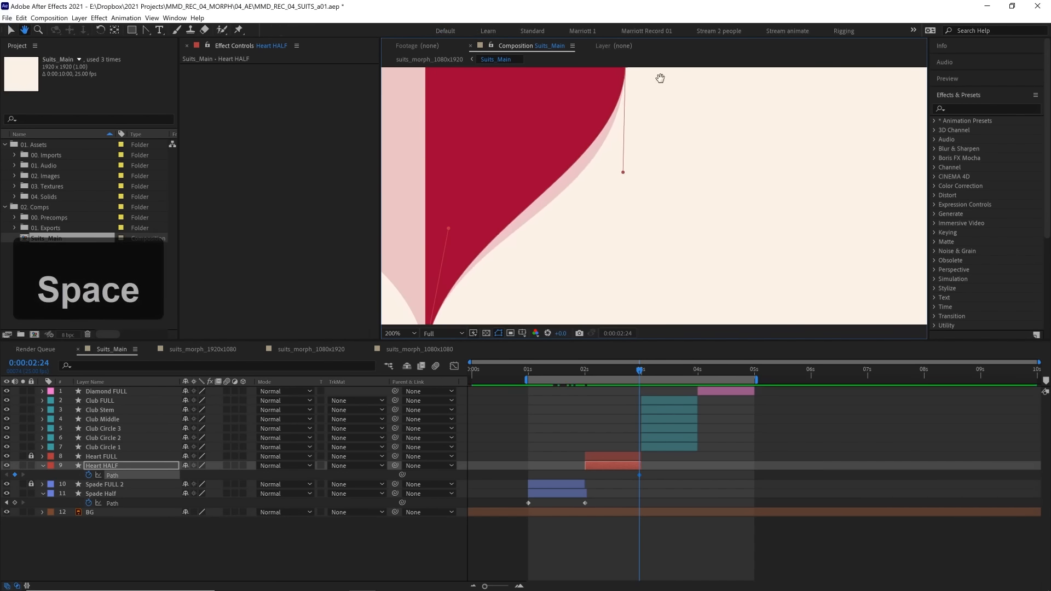
{"action": "left_click_drag", "start_coordinate": [623, 171], "coordinate": [624, 211]}
{"action": "scroll", "coordinate": [644, 191], "scroll_direction": "down", "scroll_amount": 1}
{"action": "scroll", "coordinate": [642, 186], "scroll_direction": "up", "scroll_amount": 1}
{"action": "scroll", "coordinate": [670, 262], "scroll_direction": "down", "scroll_amount": 1}
{"action": "mouse_move", "coordinate": [639, 372]}
{"action": "left_mouse_down"}
{"action": "mouse_move", "coordinate": [626, 372]}
{"action": "mouse_move", "coordinate": [639, 371]}
{"action": "left_mouse_up"}
{"action": "scroll", "coordinate": [607, 189], "scroll_direction": "up", "scroll_amount": 1}
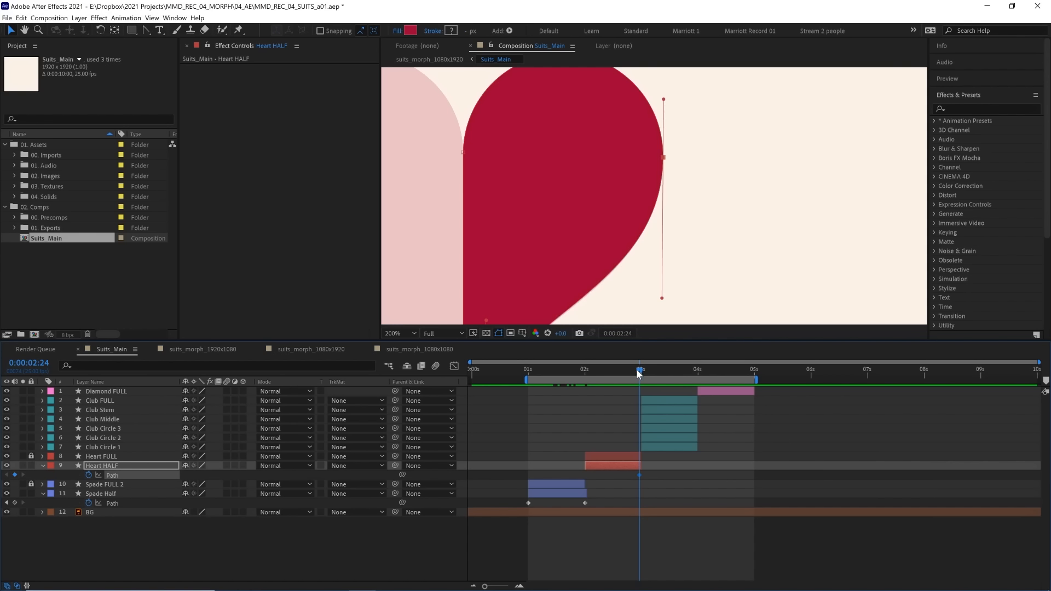
At 0:00:02:00, fit the Heart HALF outer-edge vertex, bottom tip and tip handle to the morphed spade silhouette
{"action": "left_click_drag", "start_coordinate": [638, 372], "coordinate": [585, 377]}
{"action": "key", "text": "comma"}
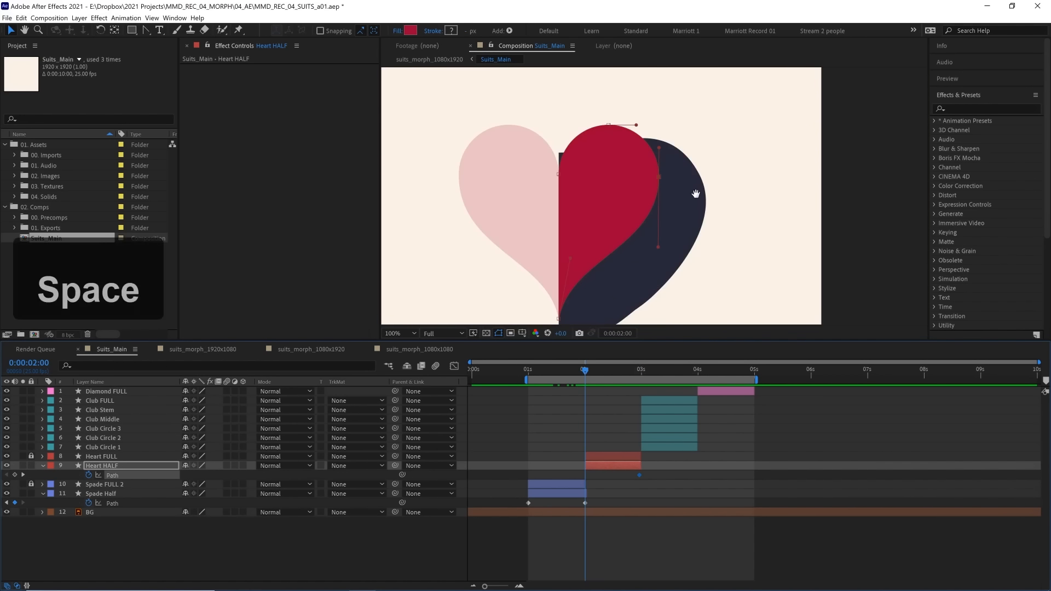
{"action": "left_click_drag", "start_coordinate": [696, 194], "coordinate": [673, 164]}
{"action": "left_click_drag", "start_coordinate": [636, 146], "coordinate": [681, 166]}
{"action": "left_click_drag", "start_coordinate": [535, 289], "coordinate": [535, 316]}
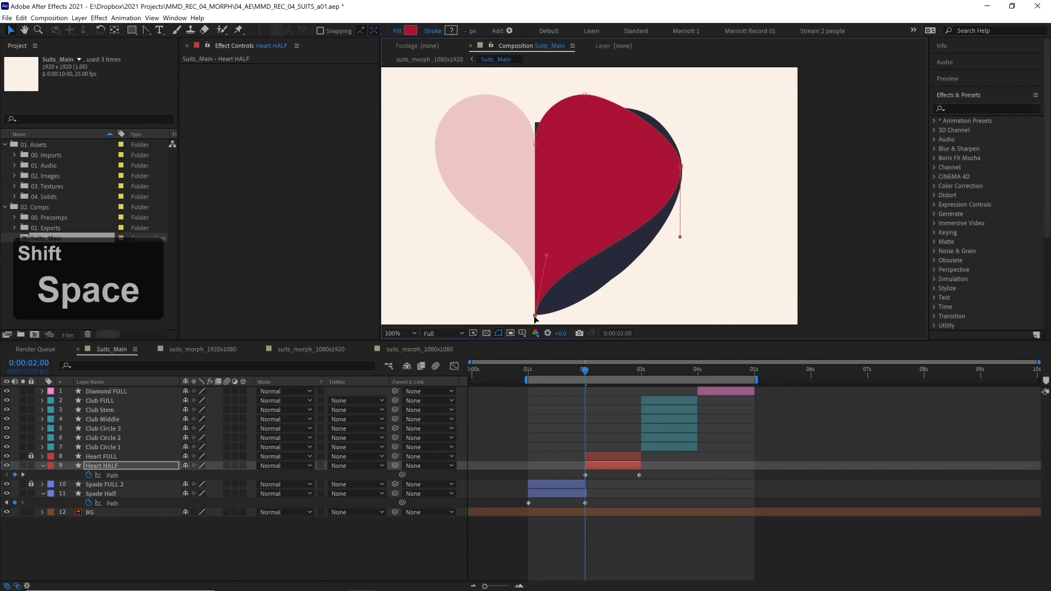
{"action": "left_click_drag", "start_coordinate": [547, 258], "coordinate": [595, 304]}
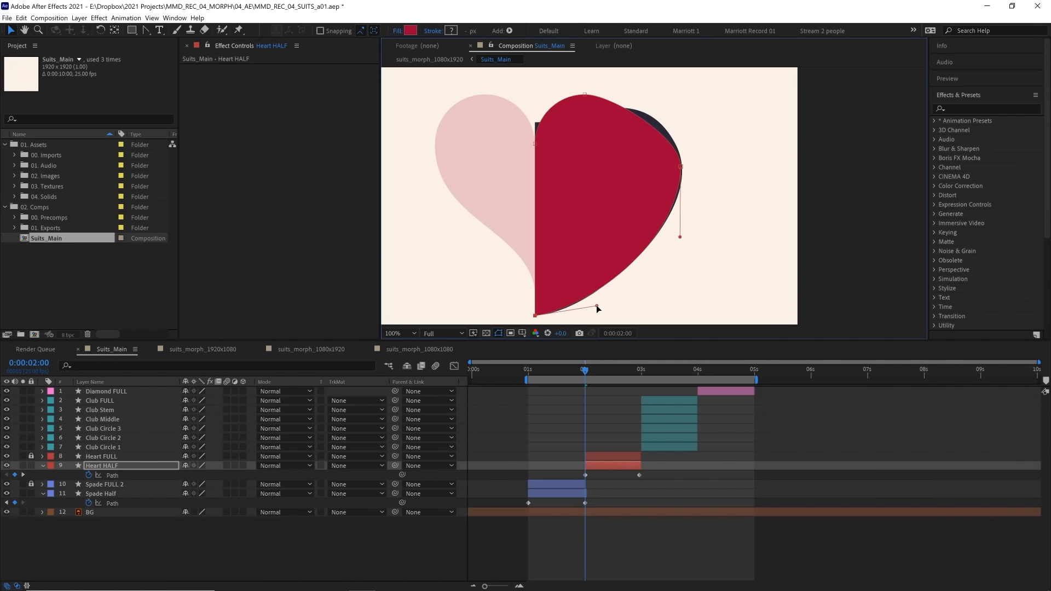
Fit the Heart HALF centre notch and upper lobe vertices to the top edge of the spade silhouette at 0:00:02:00
{"action": "left_click_drag", "start_coordinate": [534, 143], "coordinate": [534, 124]}
{"action": "key", "text": "space"}
{"action": "left_click_drag", "start_coordinate": [584, 95], "coordinate": [631, 109]}
{"action": "left_click_drag", "start_coordinate": [534, 97], "coordinate": [562, 124]}
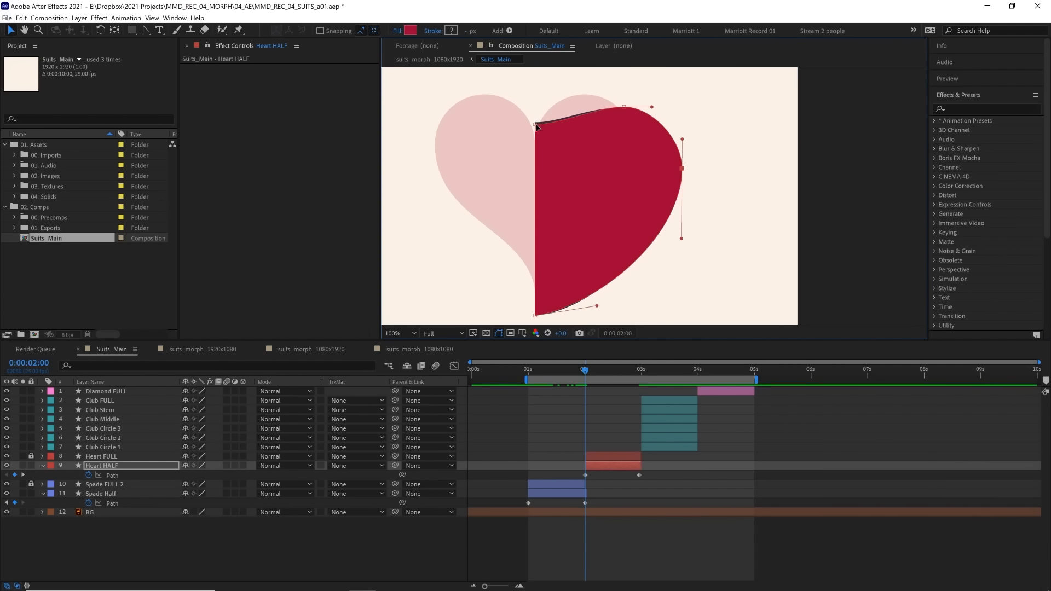
Preview the spade-to-heart morph and shorten the work area to end at 0:00:03:00
{"action": "key", "text": "space"}
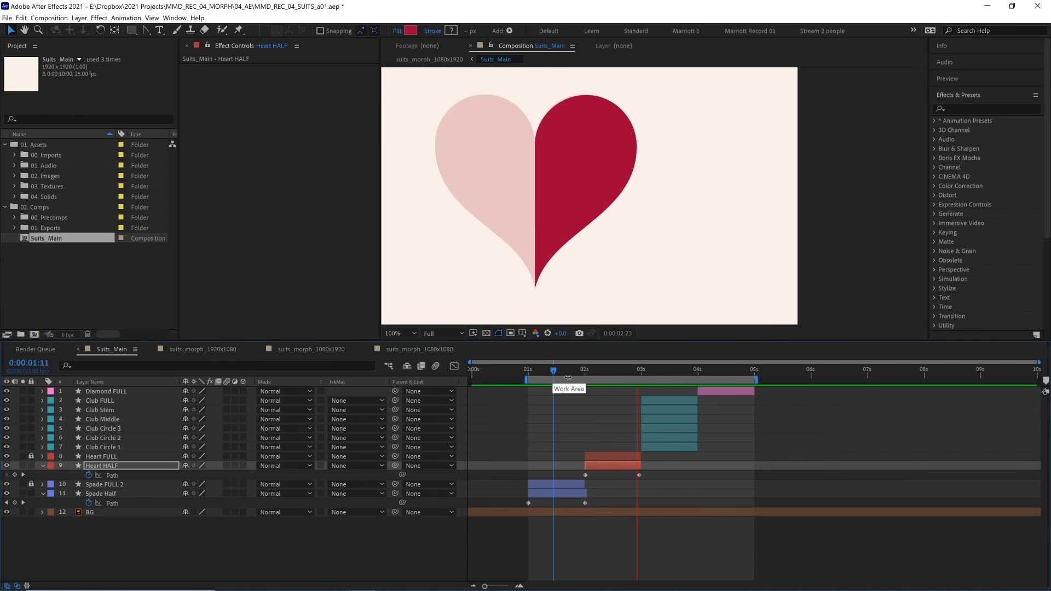
{"action": "left_click", "coordinate": [575, 372]}
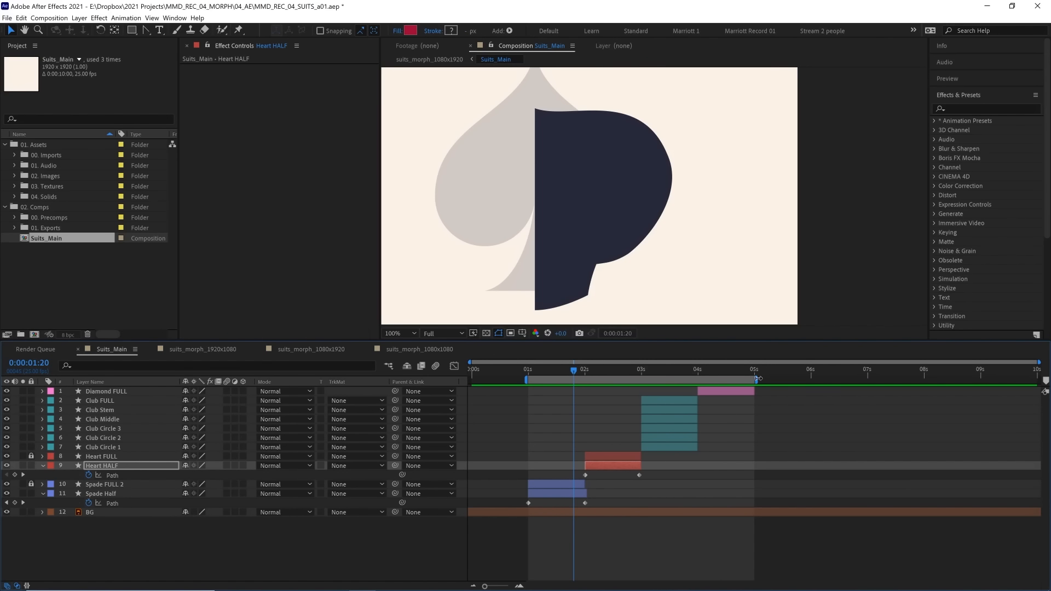
{"action": "left_click_drag", "start_coordinate": [758, 378], "coordinate": [643, 378]}
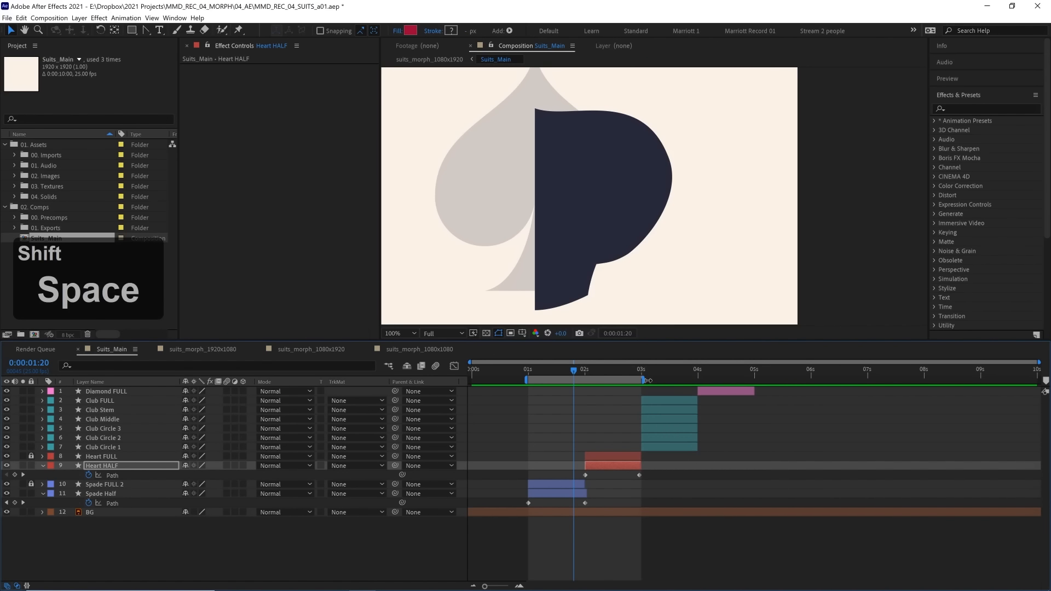
{"action": "left_click_drag", "start_coordinate": [575, 373], "coordinate": [551, 374]}
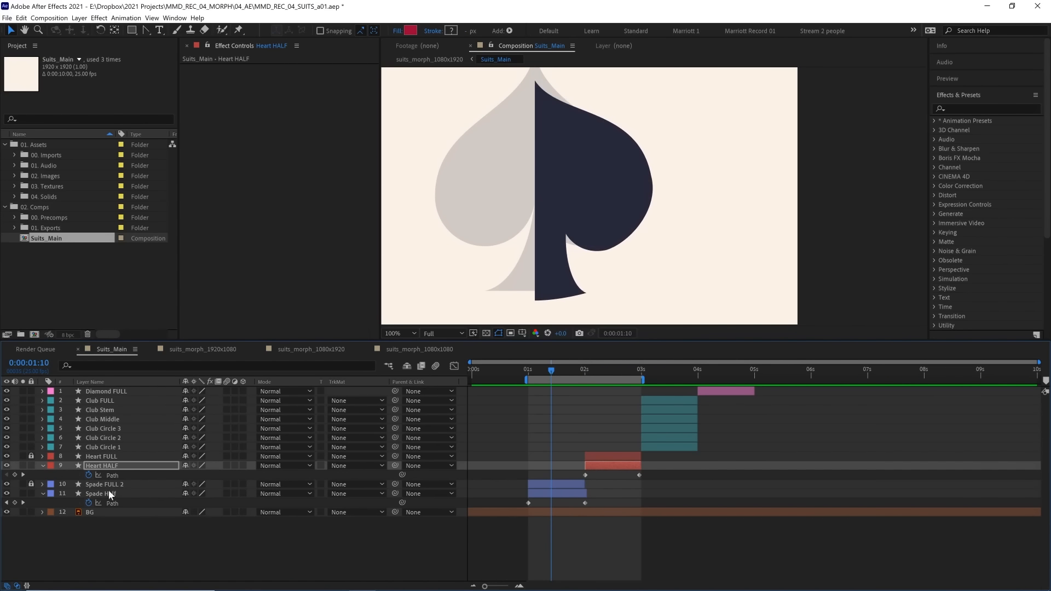
Hide the Spade FULL 2 and Heart FULL guide layers and view the half-shape morph up to 0:00:02:16
{"action": "left_click", "coordinate": [91, 484]}
{"action": "left_click", "coordinate": [6, 484]}
{"action": "left_click", "coordinate": [6, 457]}
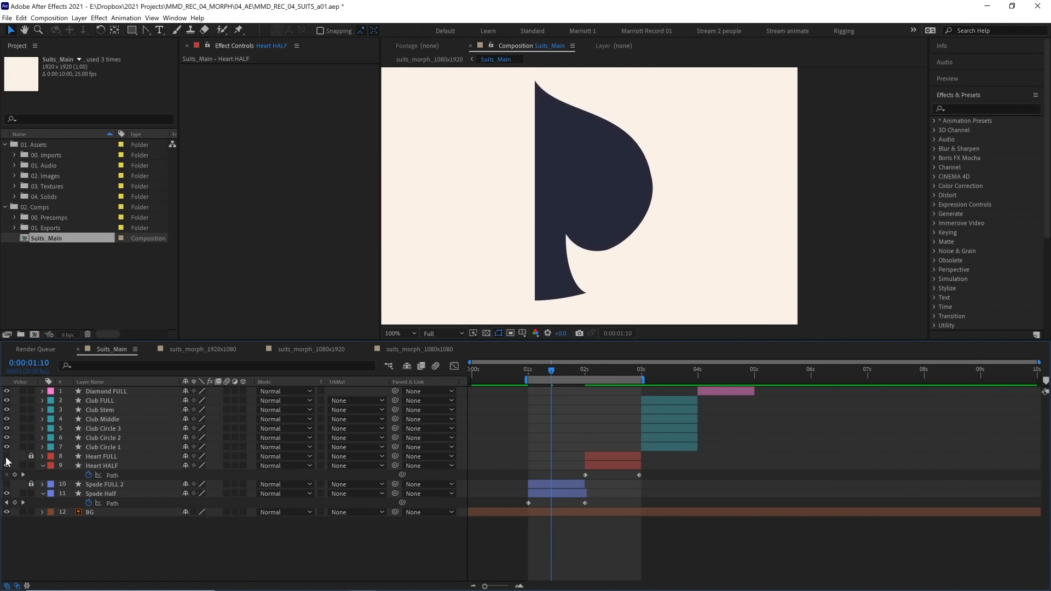
{"action": "left_click_drag", "start_coordinate": [571, 372], "coordinate": [621, 373]}
Apply the Fill effect to the Heart HALF layer and sample its colour from the dark navy half spade
{"action": "left_click", "coordinate": [612, 461]}
{"action": "left_click", "coordinate": [611, 463]}
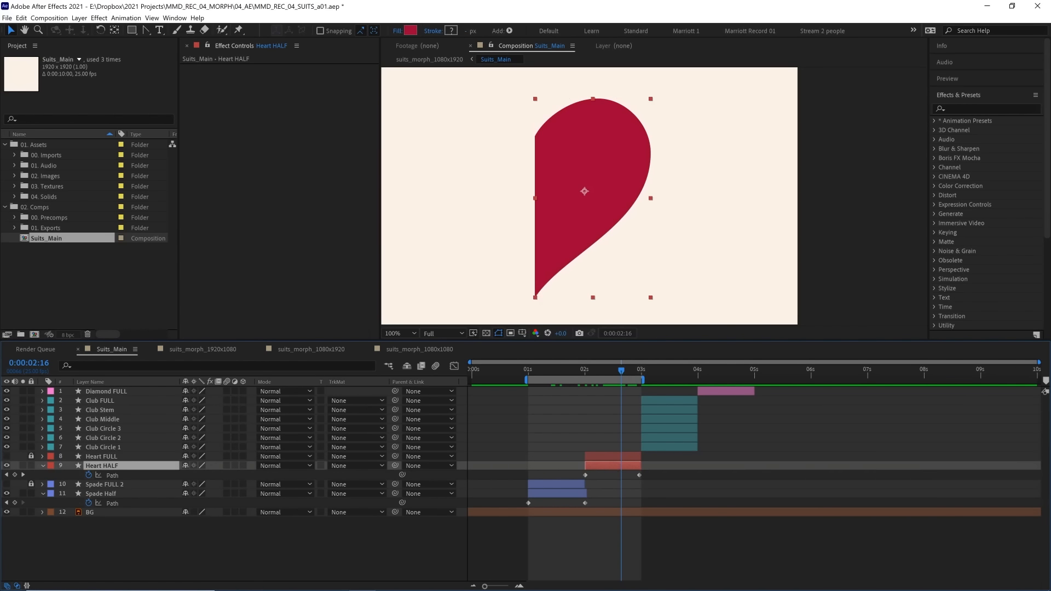
{"action": "left_click", "coordinate": [1014, 111]}
{"action": "type", "text": "fill"}
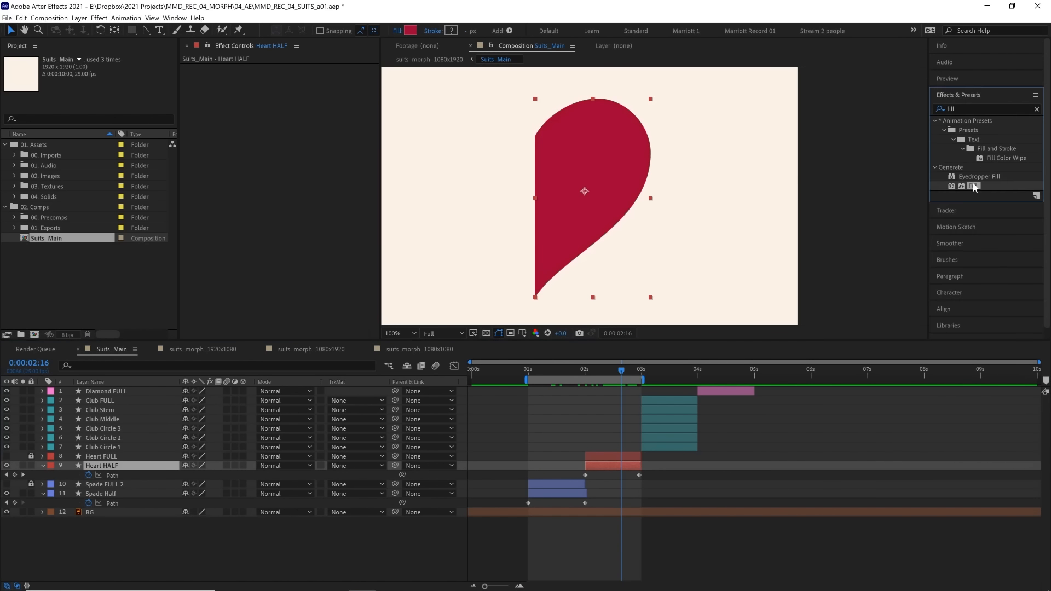
{"action": "double_click", "coordinate": [973, 186]}
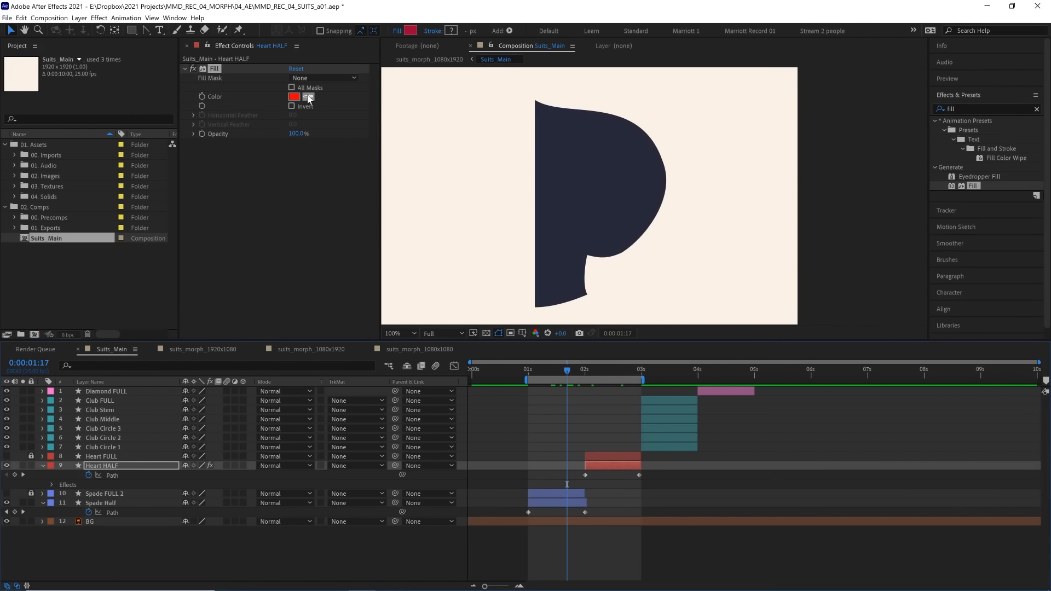
{"action": "left_click", "coordinate": [308, 97]}
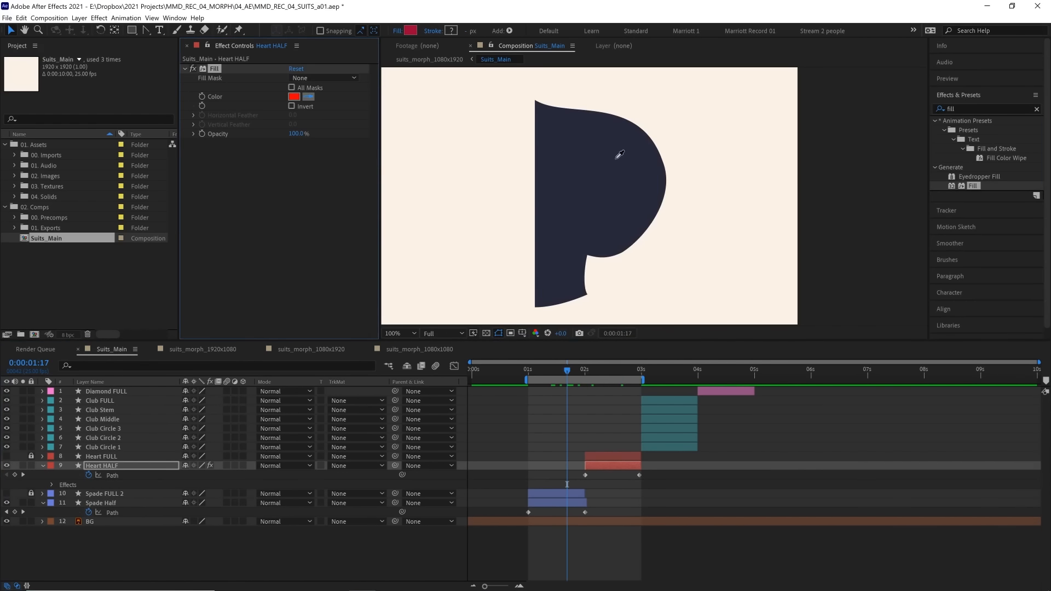
{"action": "left_click", "coordinate": [617, 157]}
Review the recoloured half-shape morph around 0:00:02:00 and compare Heart HALF with its Fill effect off and on
{"action": "left_click_drag", "start_coordinate": [567, 372], "coordinate": [602, 363]}
{"action": "key", "text": "space"}
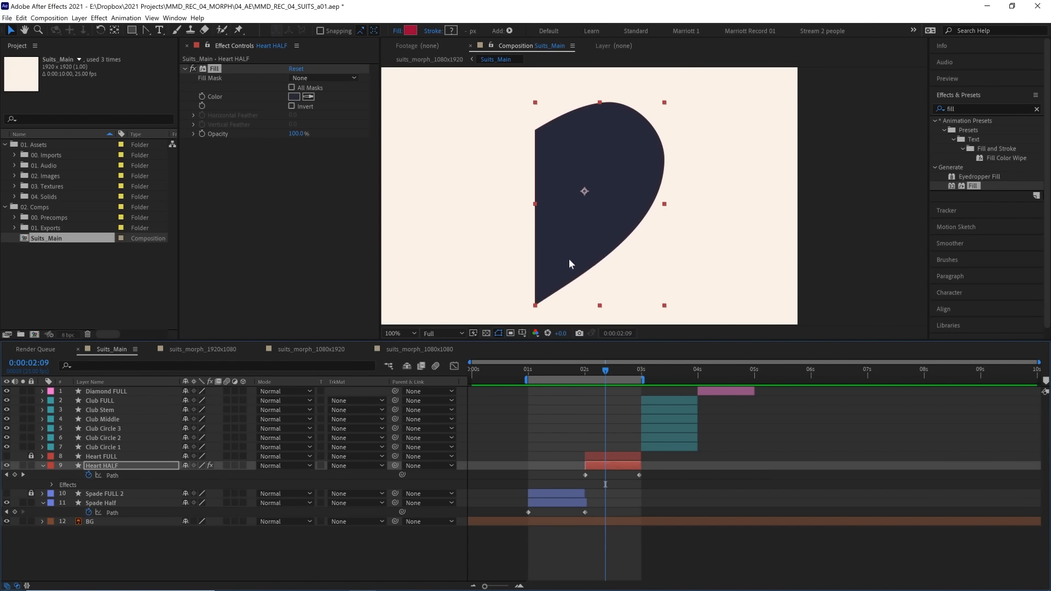
{"action": "key", "text": "Page_Down"}
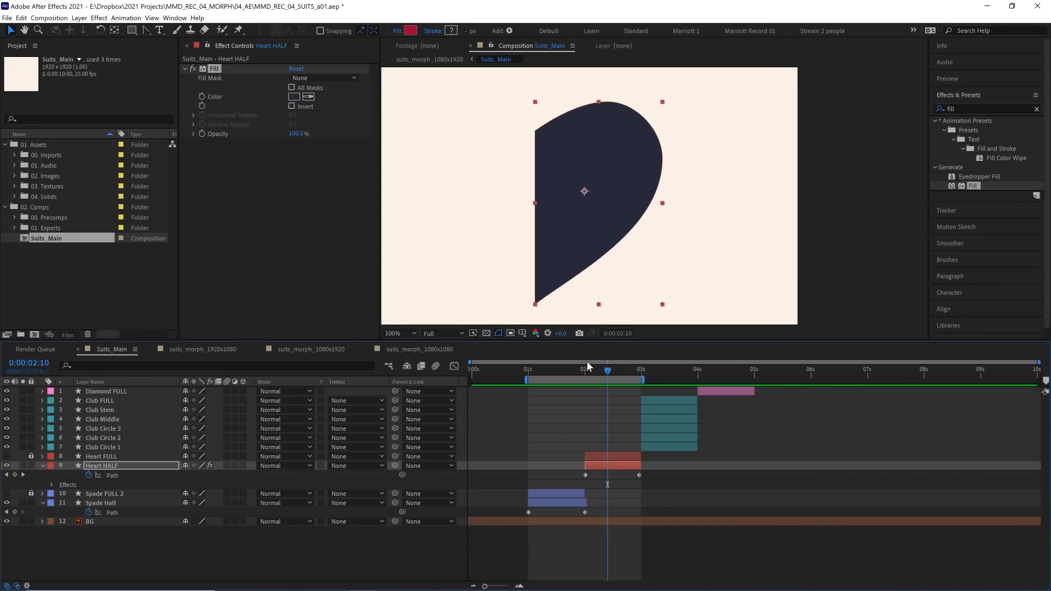
{"action": "left_click_drag", "start_coordinate": [570, 375], "coordinate": [598, 371]}
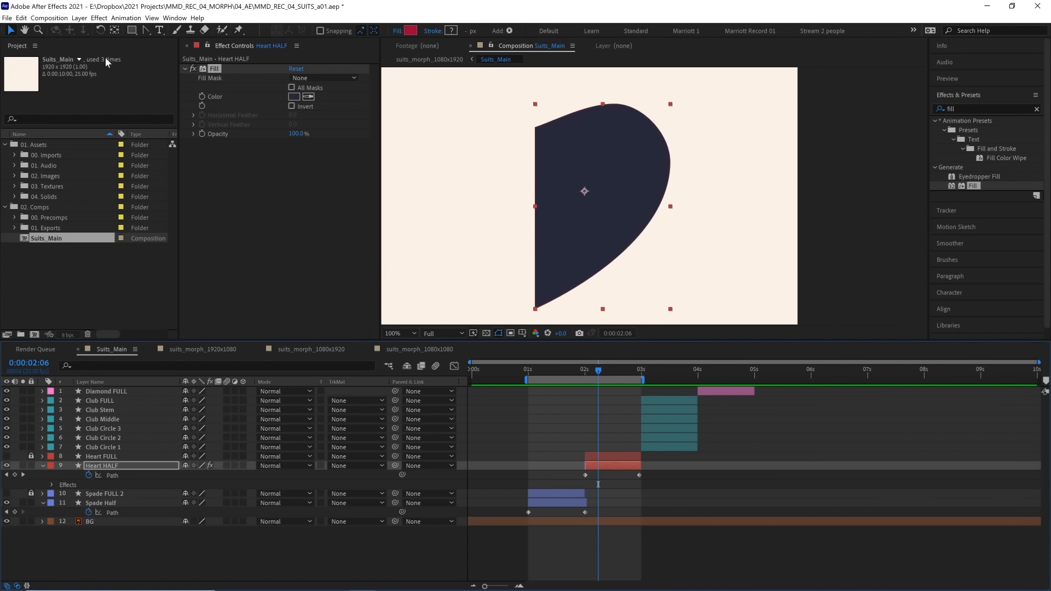
{"action": "left_click", "coordinate": [192, 69]}
{"action": "left_click", "coordinate": [193, 69]}
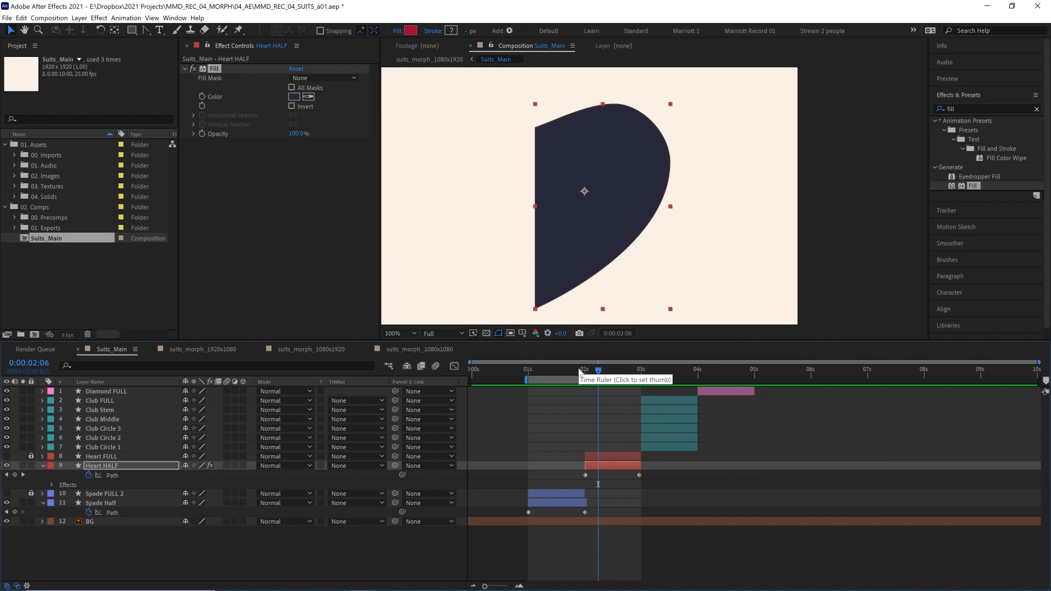
{"action": "left_click_drag", "start_coordinate": [580, 373], "coordinate": [603, 370]}
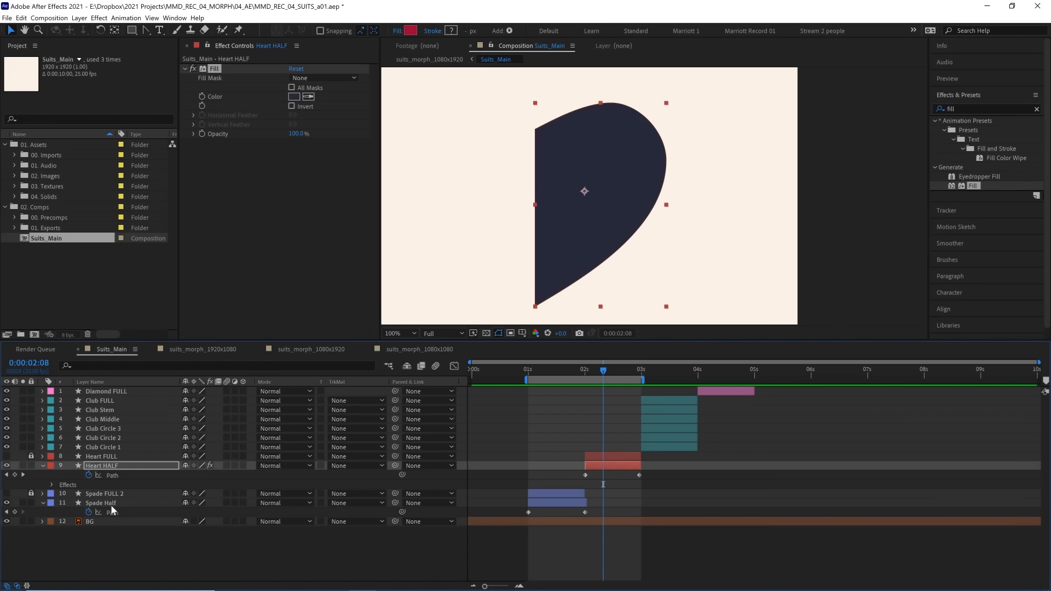
Inspect the Heart HALF layer's own shape fill colour and cancel without changing it
{"action": "left_click", "coordinate": [7, 521]}
{"action": "left_click", "coordinate": [7, 521]}
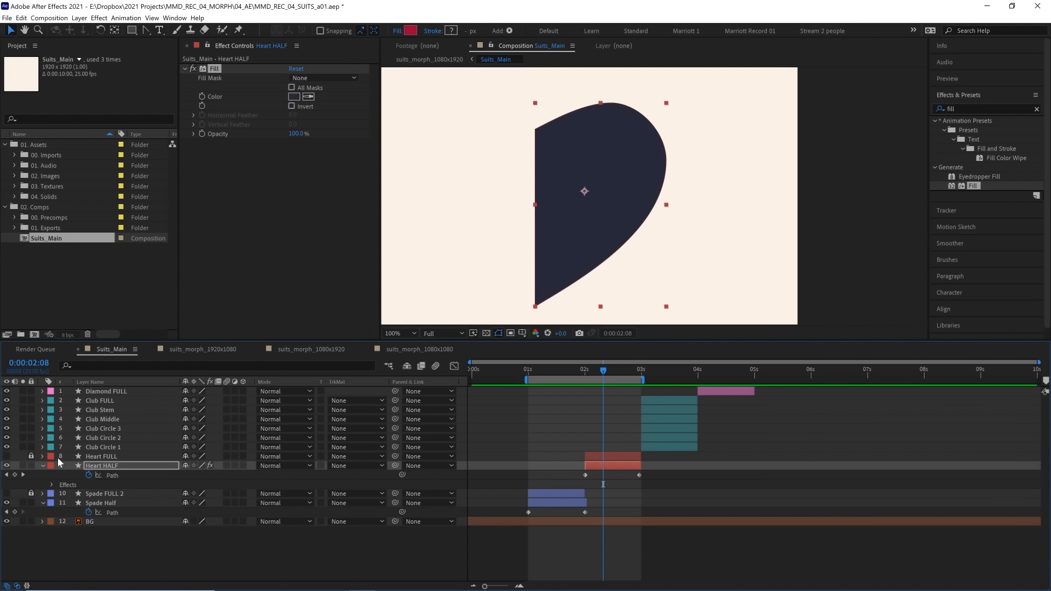
{"action": "left_click", "coordinate": [22, 465]}
{"action": "left_click", "coordinate": [609, 369]}
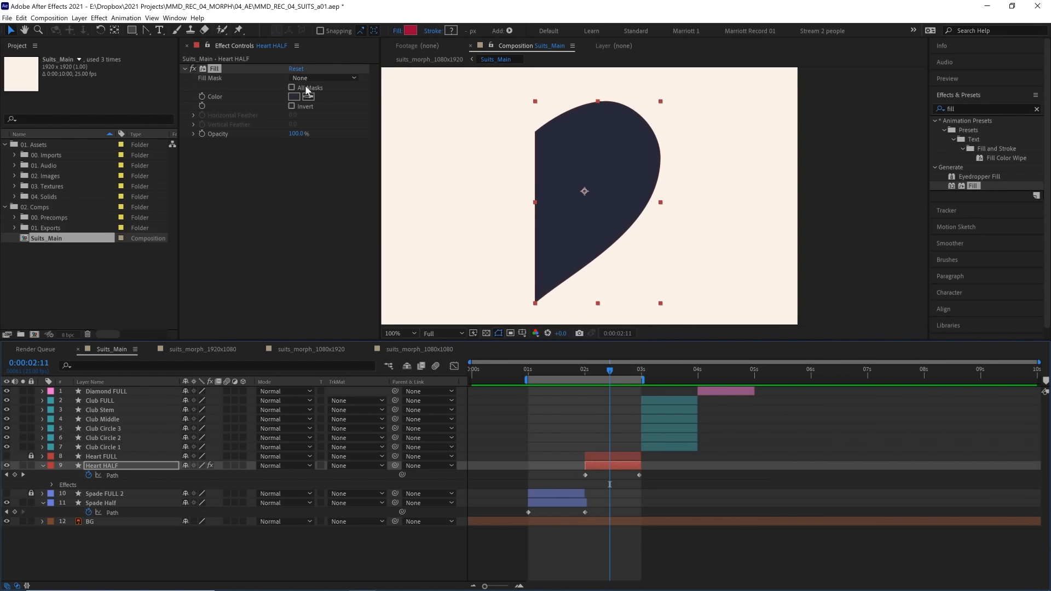
{"action": "left_click", "coordinate": [410, 31]}
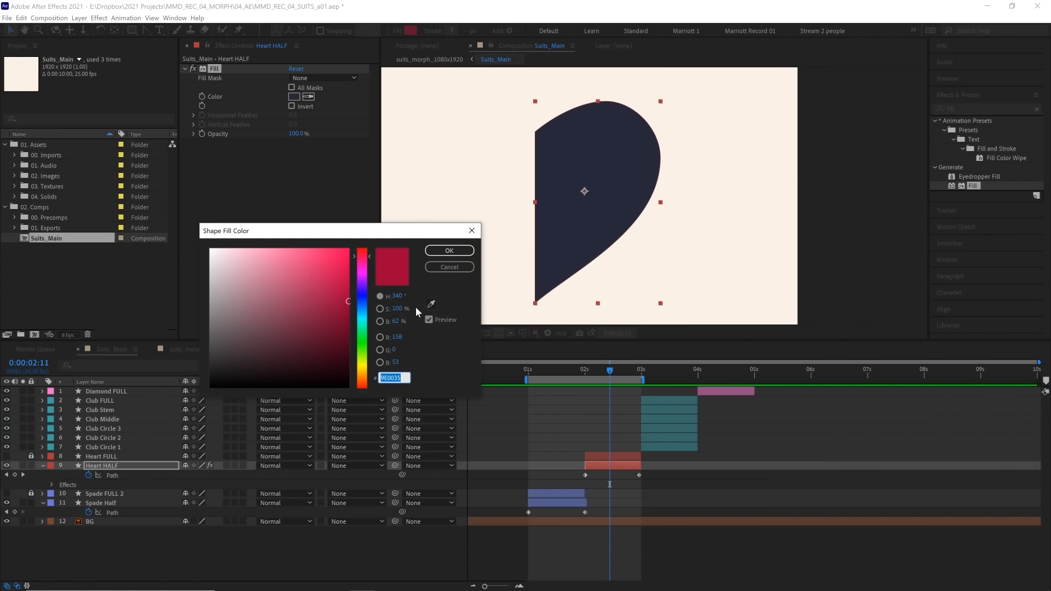
{"action": "left_click", "coordinate": [464, 268]}
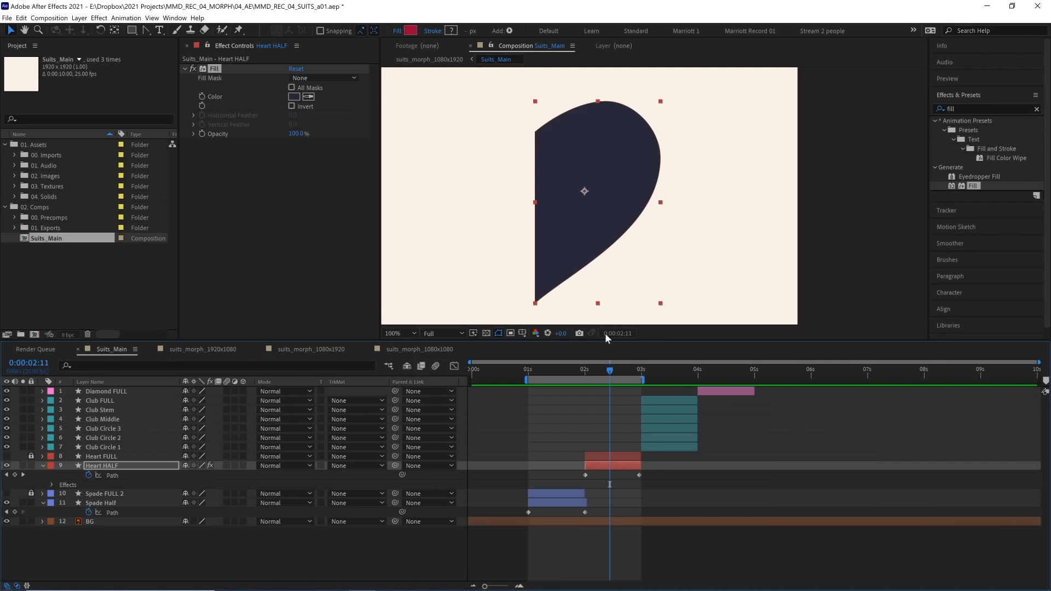
Apply Easy Ease to the first Spade Half and last Heart HALF path keyframes and preview the morph
{"action": "left_click", "coordinate": [589, 367]}
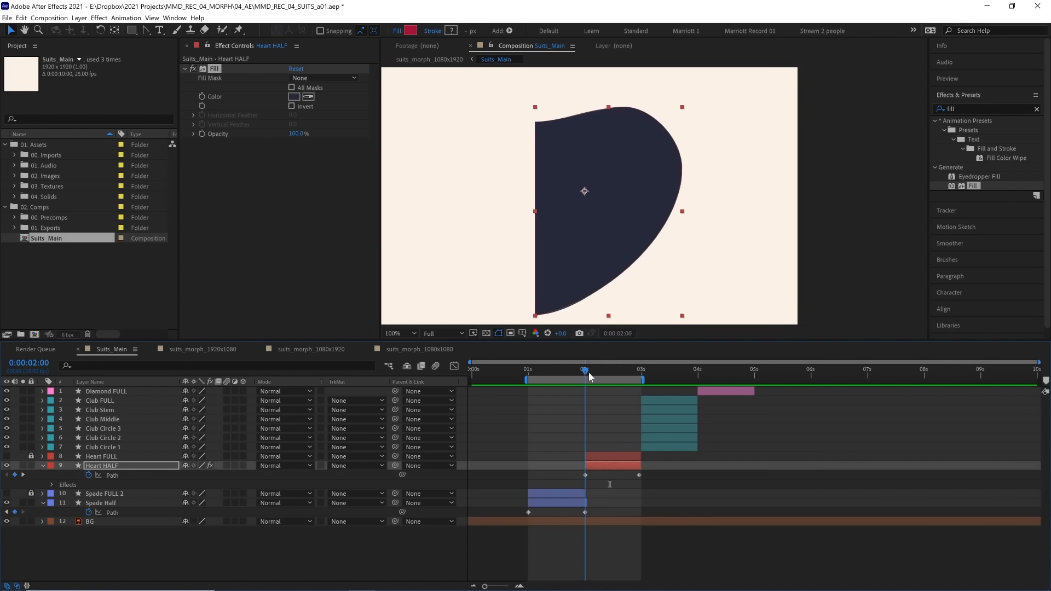
{"action": "left_click", "coordinate": [626, 464]}
{"action": "left_click", "coordinate": [643, 474]}
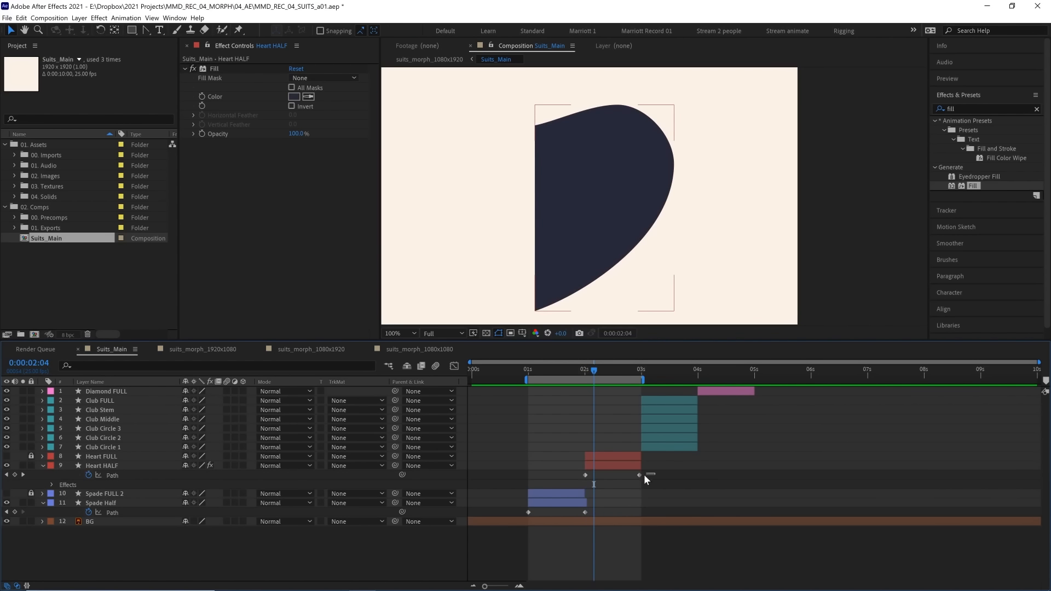
{"action": "left_click", "coordinate": [639, 475]}
{"action": "left_click_drag", "start_coordinate": [551, 509], "coordinate": [502, 527]}
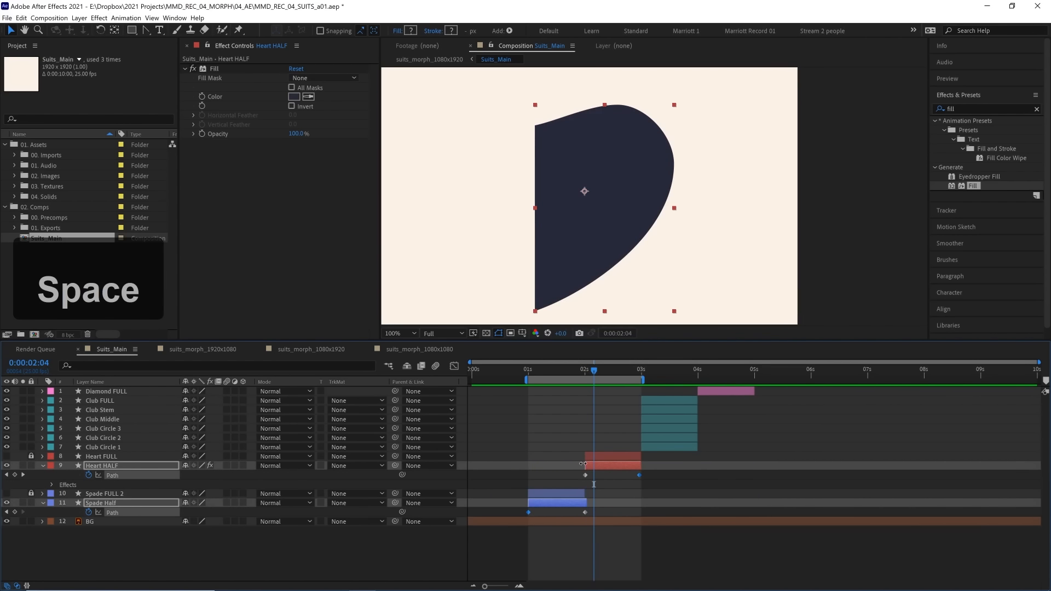
{"action": "key", "text": "F9"}
{"action": "left_click", "coordinate": [530, 369]}
{"action": "key", "text": "space"}
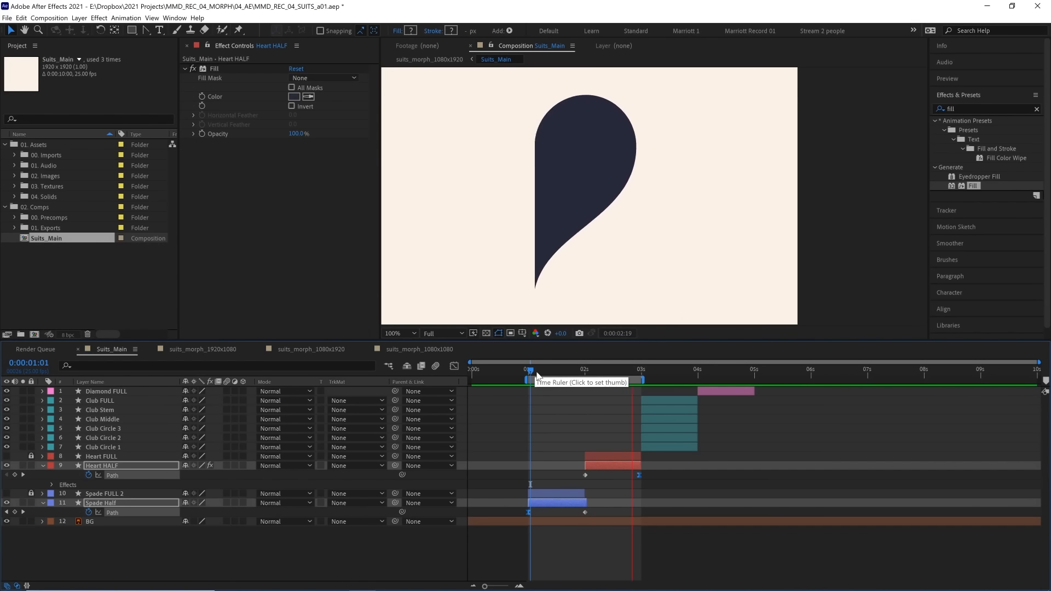
{"action": "left_click", "coordinate": [542, 372]}
{"action": "key", "text": "space"}
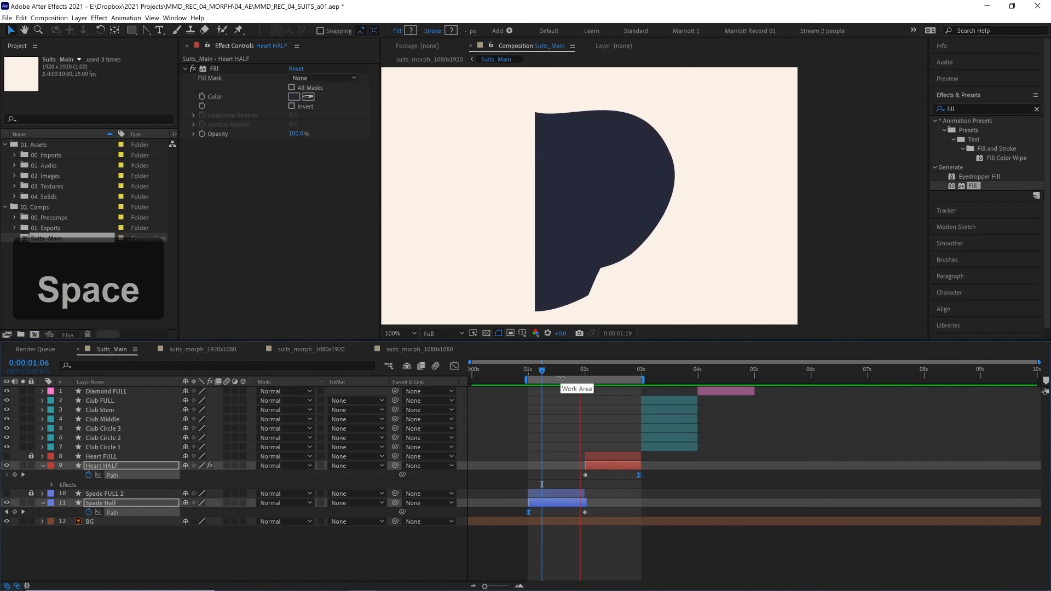
Reshape the Spade Half path's speed graph with a longer ease out of the first keyframe and 0.01% influence at the last
{"action": "left_click", "coordinate": [545, 372]}
{"action": "left_click_drag", "start_coordinate": [540, 510], "coordinate": [498, 518]}
{"action": "left_click", "coordinate": [454, 365]}
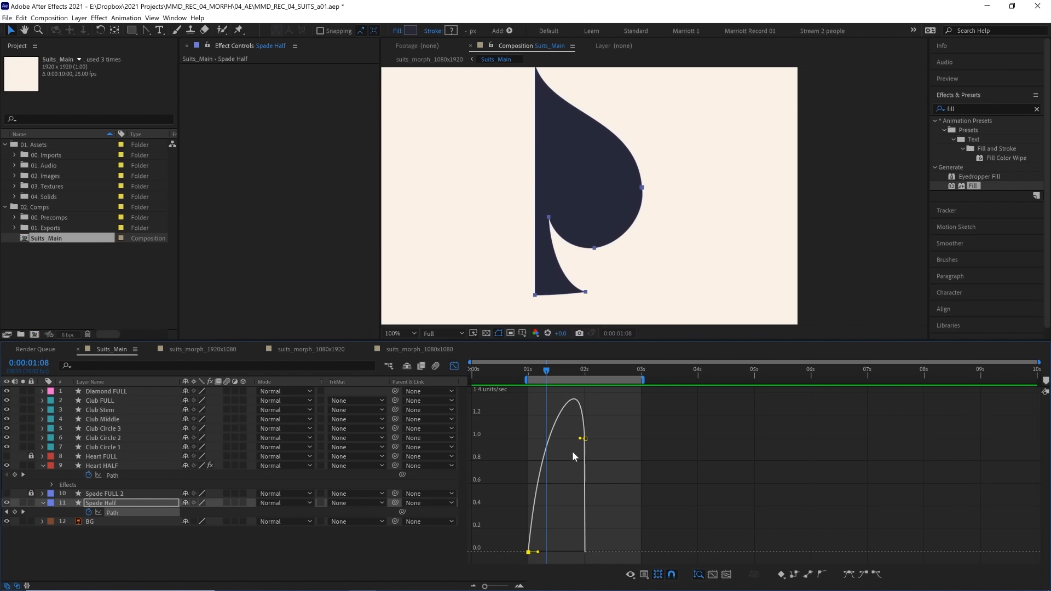
{"action": "key", "text": "z"}
{"action": "mouse_move", "coordinate": [537, 552]}
{"action": "left_mouse_down"}
{"action": "mouse_move", "coordinate": [578, 546]}
{"action": "mouse_move", "coordinate": [556, 551]}
{"action": "left_mouse_up"}
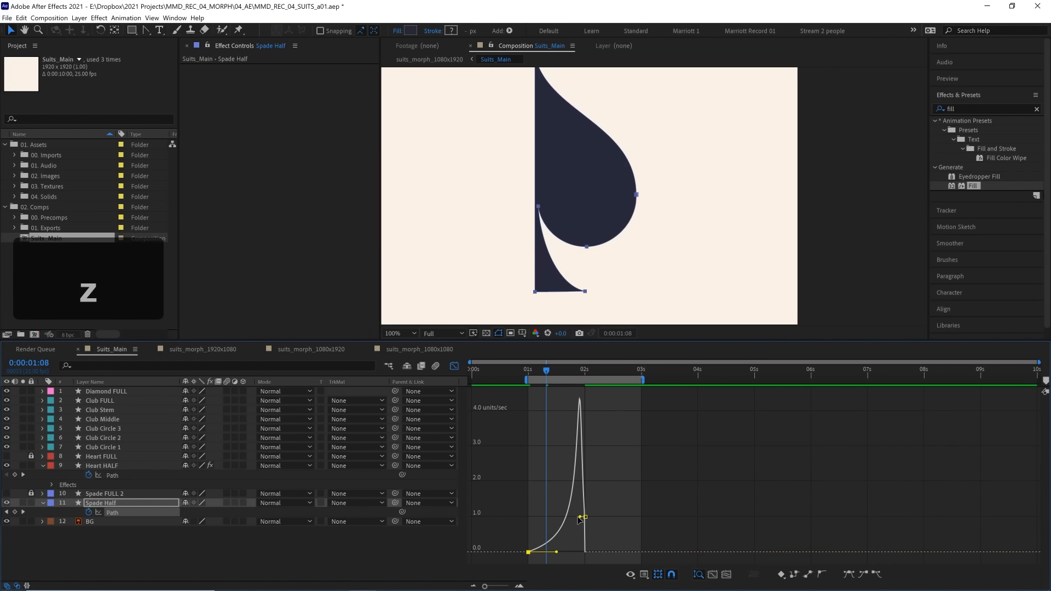
{"action": "left_click_drag", "start_coordinate": [581, 516], "coordinate": [591, 520]}
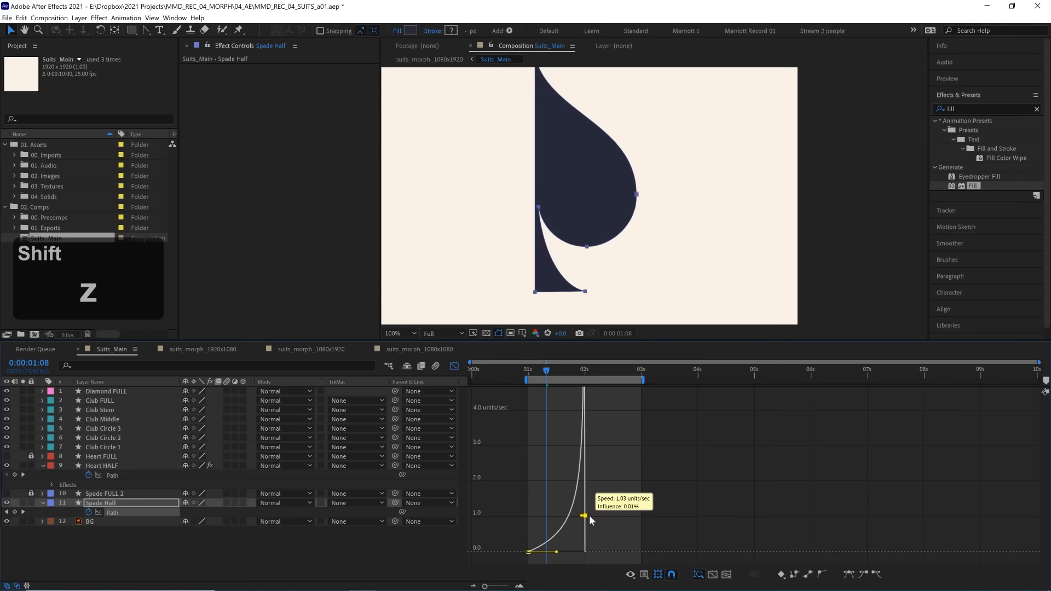
{"action": "left_click", "coordinate": [538, 372]}
{"action": "key", "text": "space"}
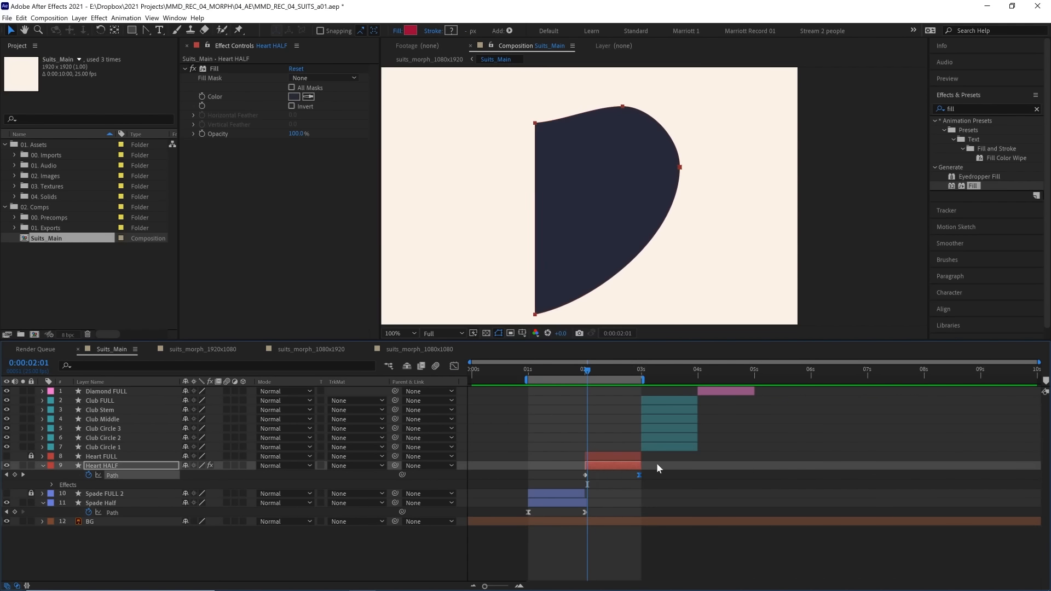
Lengthen the ease into the last Heart HALF path keyframe in the speed graph and preview the whole morph
{"action": "left_click_drag", "start_coordinate": [658, 466], "coordinate": [541, 477]}
{"action": "left_click", "coordinate": [453, 366]}
{"action": "left_click_drag", "start_coordinate": [649, 556], "coordinate": [576, 428]}
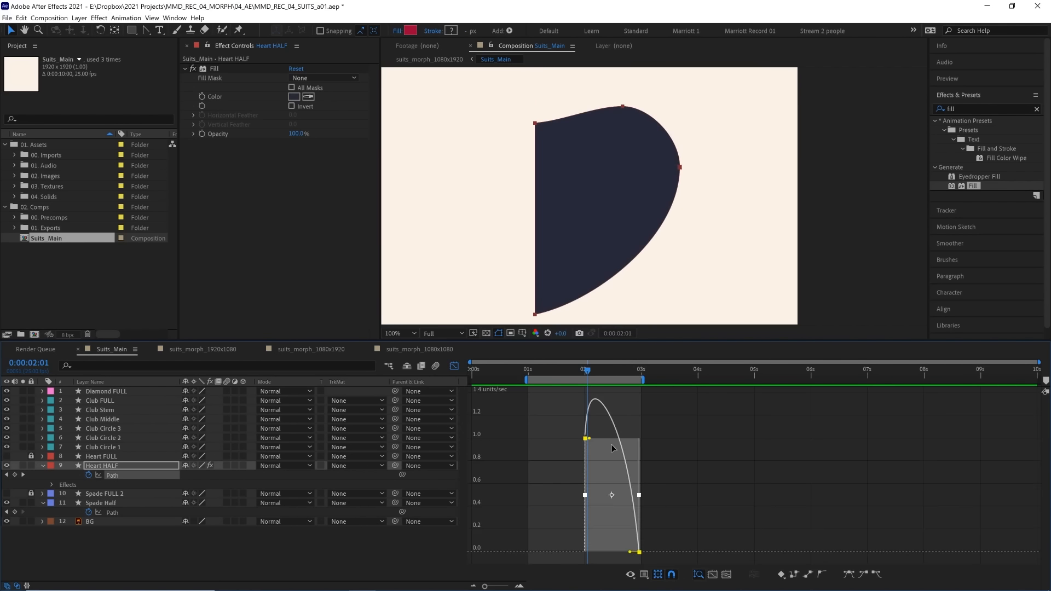
{"action": "left_click_drag", "start_coordinate": [630, 552], "coordinate": [591, 552]}
{"action": "key", "text": "space"}
{"action": "left_click", "coordinate": [534, 373]}
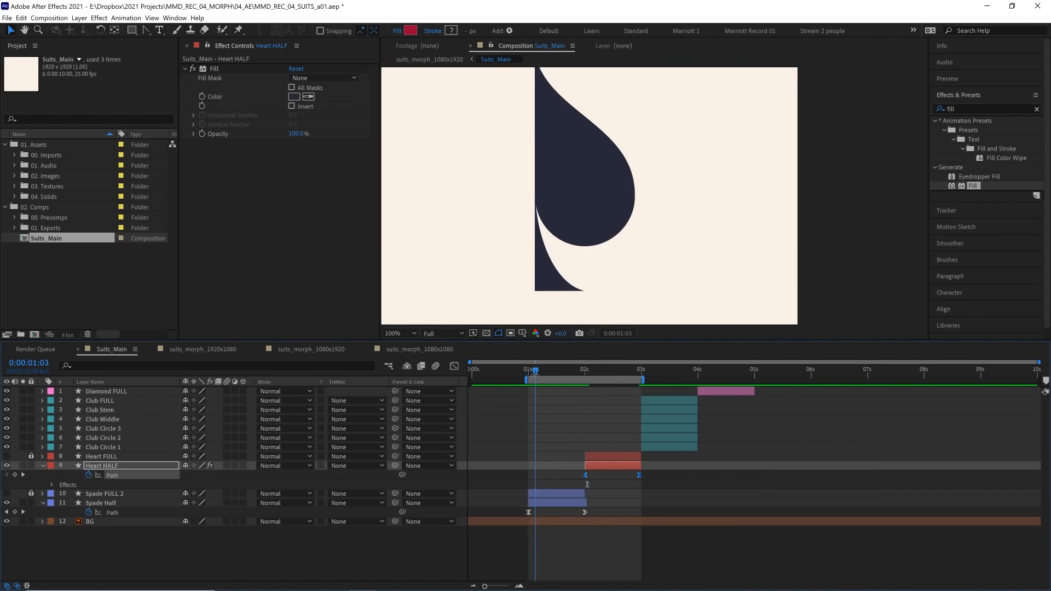
{"action": "key", "text": "space"}
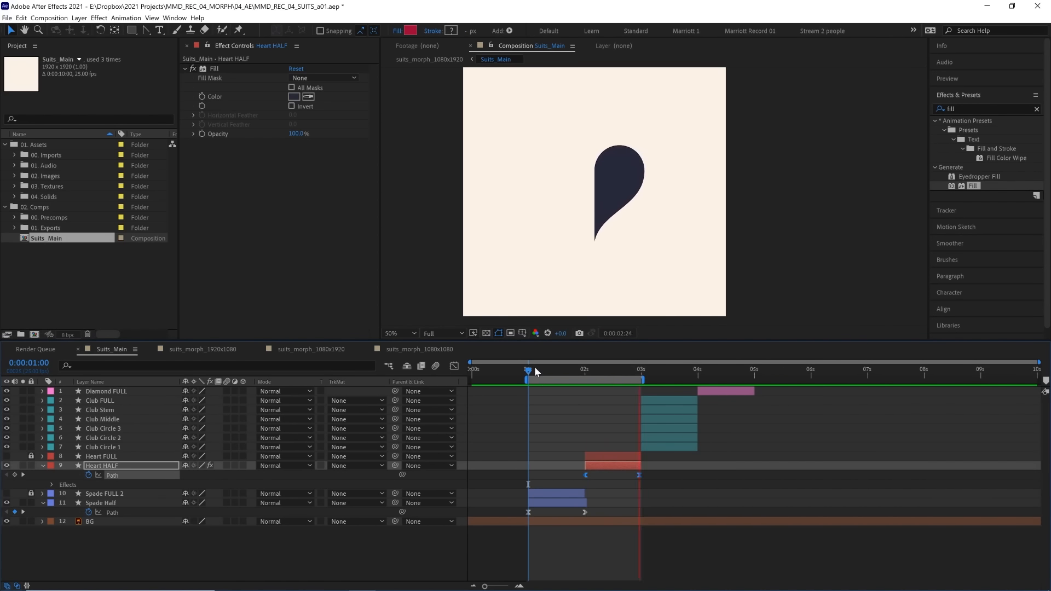
Move the last Spade Half path keyframe and layer end to 0:00:01:12, and shift Heart HALF to start there
{"action": "mouse_move", "coordinate": [557, 366]}
{"action": "left_mouse_down"}
{"action": "mouse_move", "coordinate": [603, 366]}
{"action": "mouse_move", "coordinate": [547, 374]}
{"action": "left_mouse_up"}
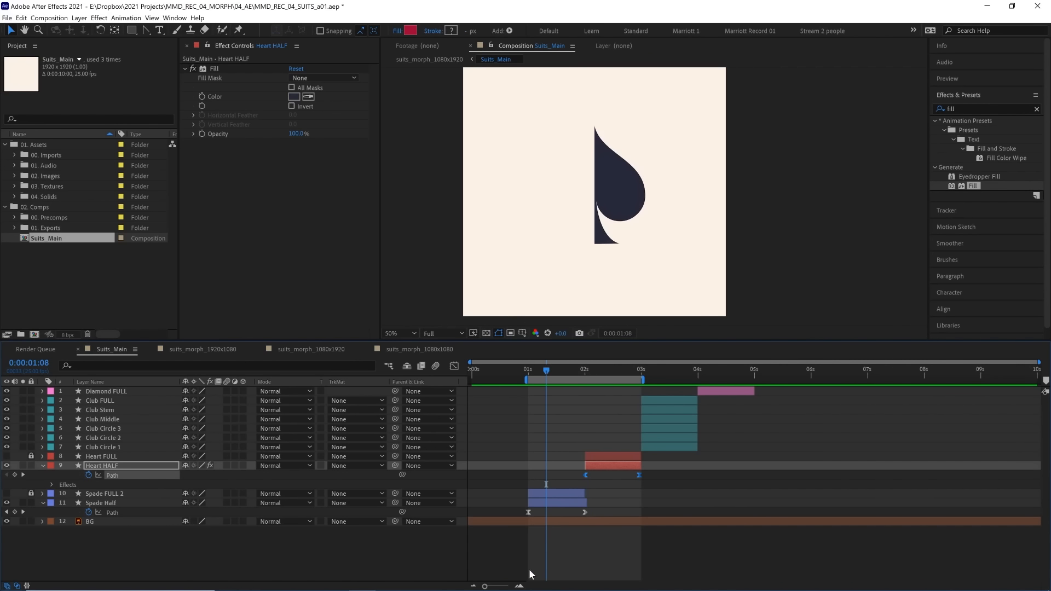
{"action": "left_click", "coordinate": [519, 586]}
{"action": "left_click_drag", "start_coordinate": [555, 374], "coordinate": [564, 374]}
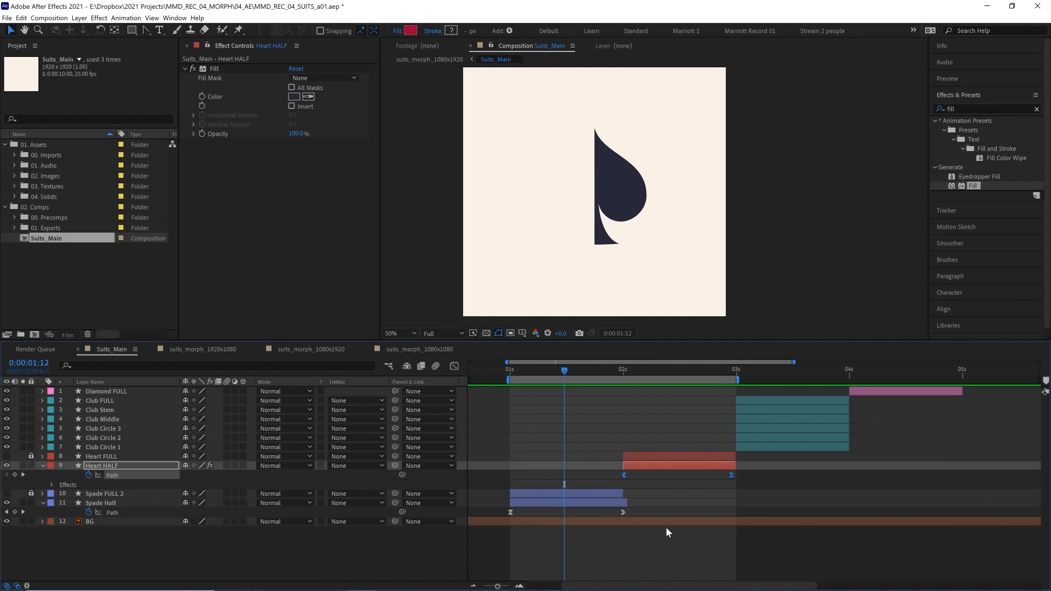
{"action": "left_click", "coordinate": [622, 512]}
{"action": "key", "text": "ctrl+z"}
{"action": "left_click_drag", "start_coordinate": [624, 513], "coordinate": [581, 512]}
{"action": "left_click_drag", "start_coordinate": [626, 503], "coordinate": [564, 503]}
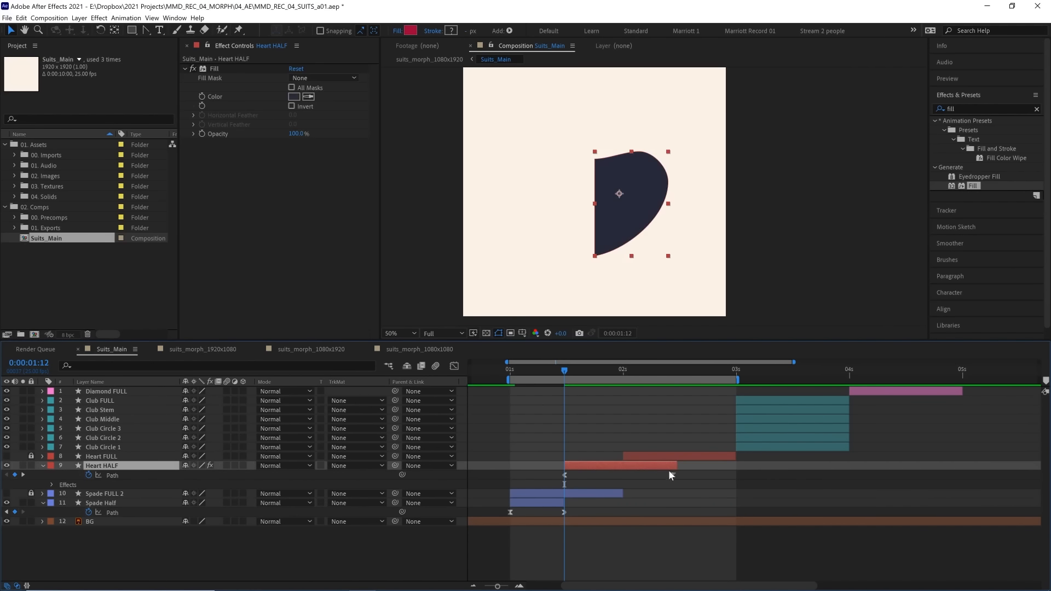
Extend the end of Heart HALF to just before 0:00:03:00 and move its last path keyframe to just before 0:00:02:00
{"action": "left_click_drag", "start_coordinate": [676, 463], "coordinate": [731, 465]}
{"action": "left_click_drag", "start_coordinate": [583, 373], "coordinate": [673, 370]}
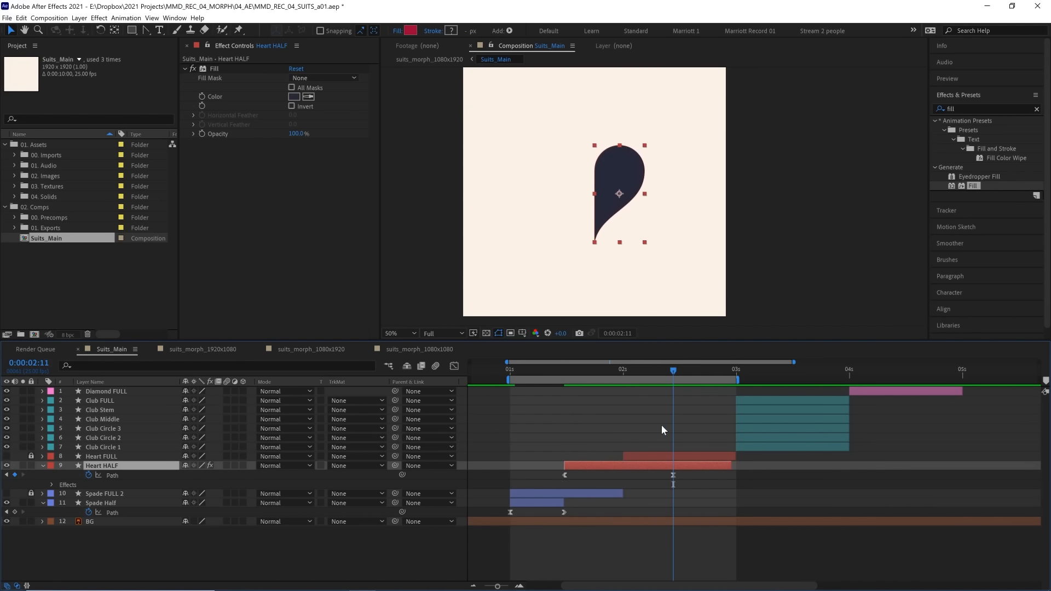
{"action": "left_click_drag", "start_coordinate": [667, 475], "coordinate": [617, 477]}
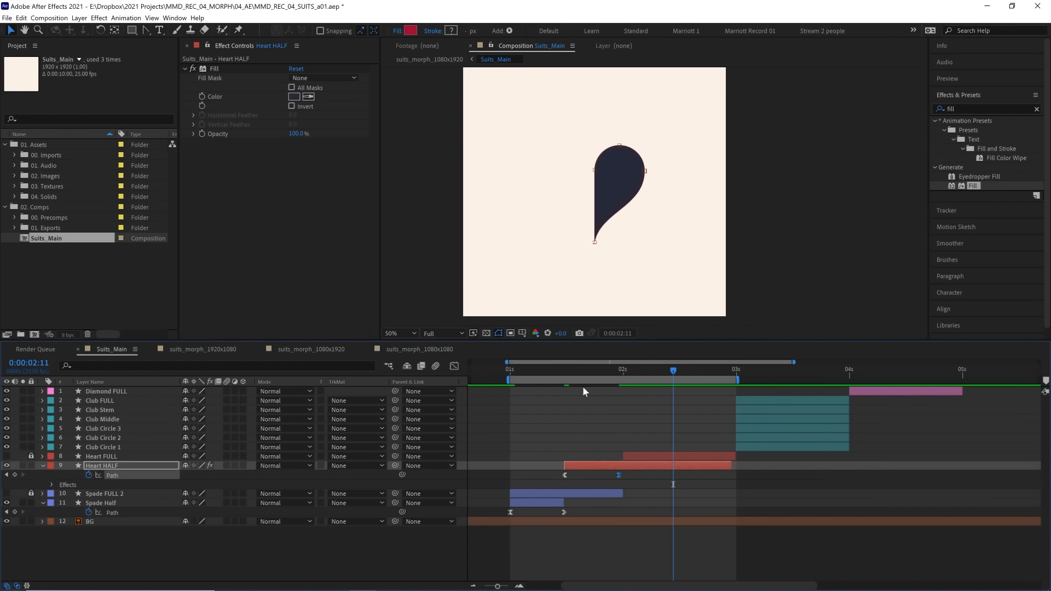
Play and scrub the retimed spade-to-heart morph from 0:00:01:00 to check its faster timing
{"action": "left_click", "coordinate": [506, 369]}
{"action": "key", "text": "space"}
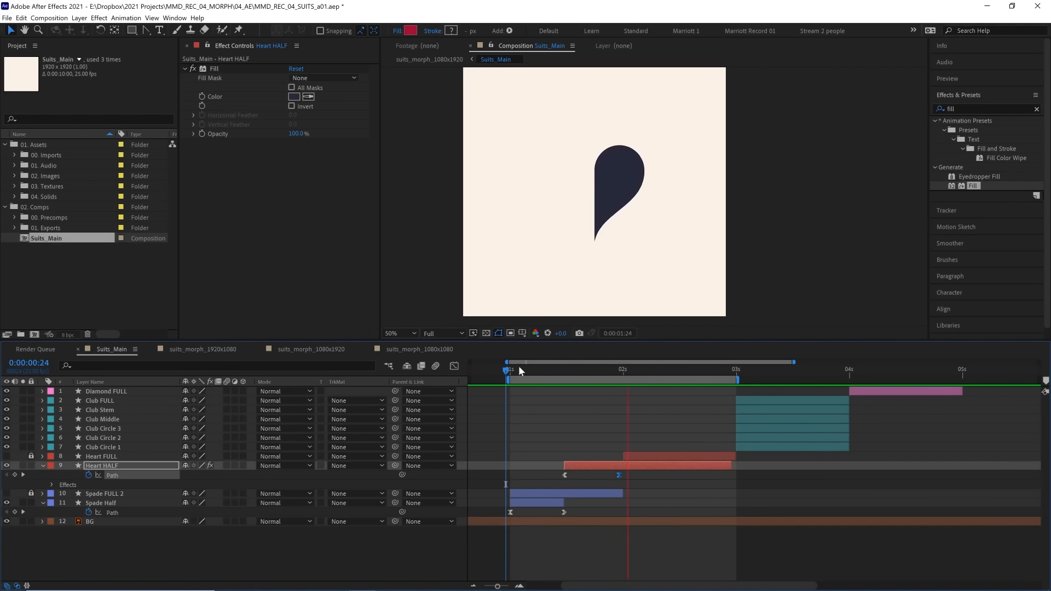
{"action": "left_click", "coordinate": [513, 370]}
{"action": "key", "text": "space"}
{"action": "mouse_move", "coordinate": [522, 372]}
{"action": "left_mouse_down"}
{"action": "mouse_move", "coordinate": [560, 366]}
{"action": "mouse_move", "coordinate": [533, 371]}
{"action": "left_mouse_up"}
{"action": "key", "text": "space"}
{"action": "left_click", "coordinate": [543, 371]}
{"action": "key", "text": "space"}
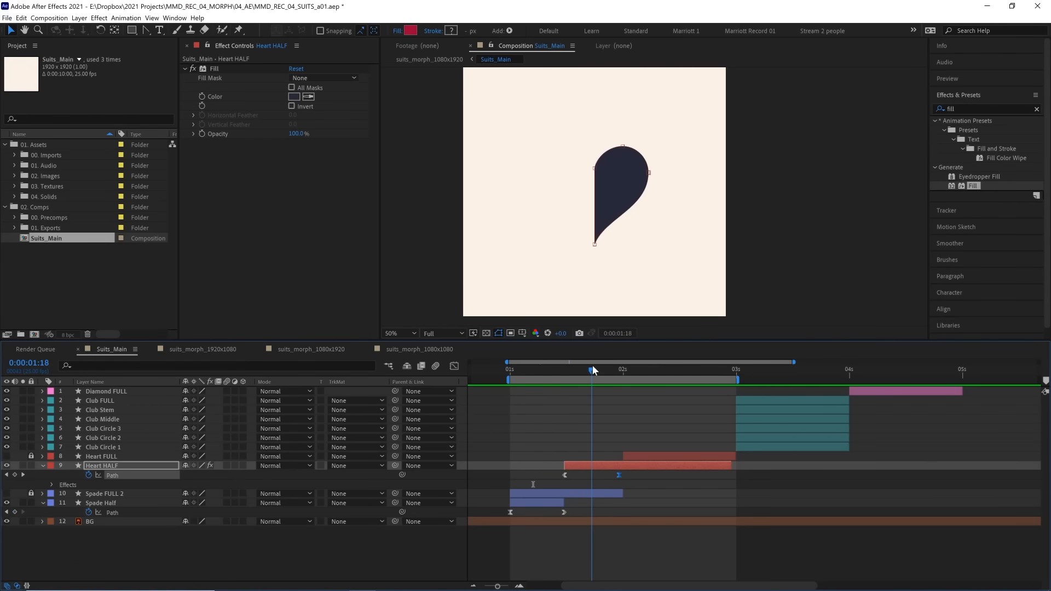
{"action": "left_click", "coordinate": [542, 371]}
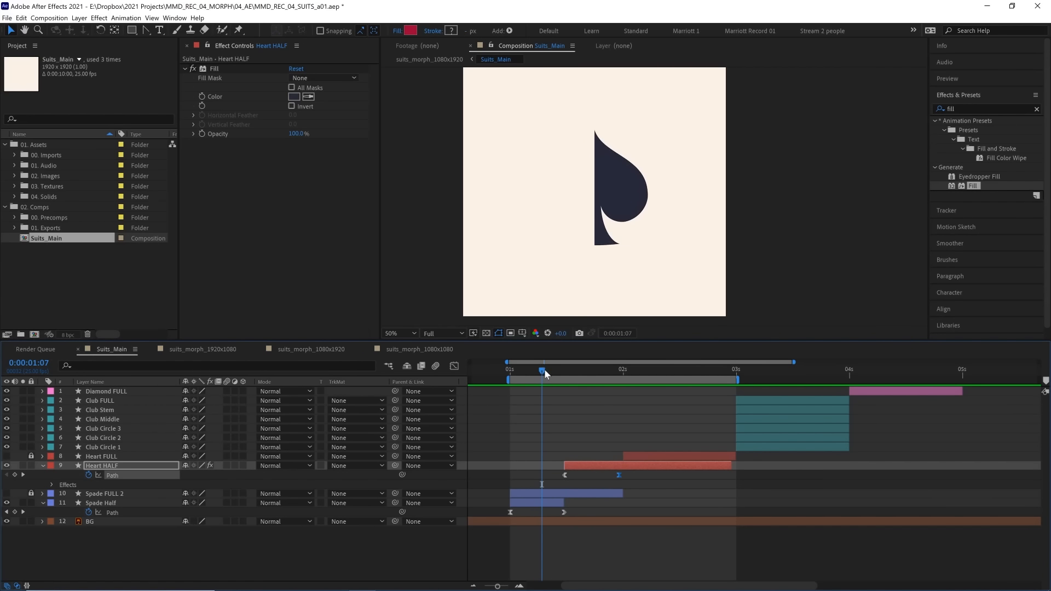
Duplicate the Spade Half layer
{"action": "left_click", "coordinate": [578, 502]}
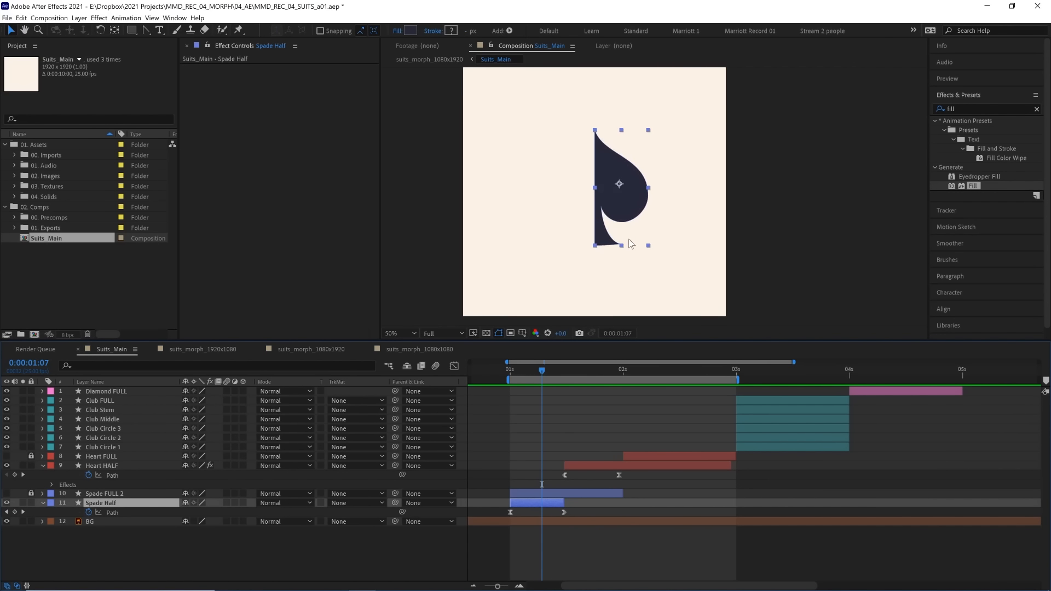
{"action": "key", "text": "slash"}
{"action": "key", "text": "shift+slash"}
{"action": "key", "text": "ctrl+d"}
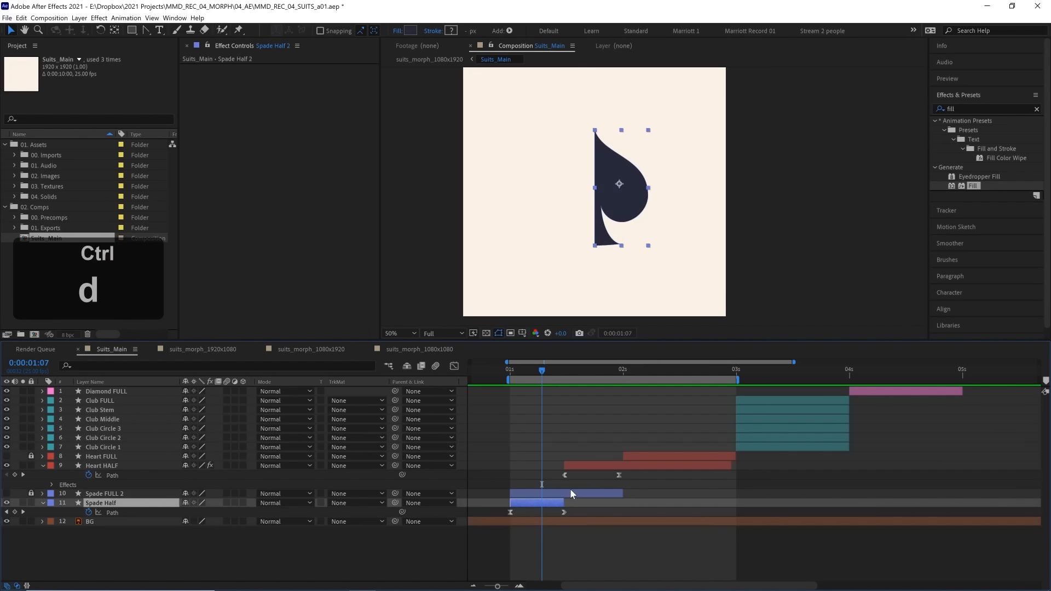
Flip Spade Half 2 horizontally and move it so its straight edge meets the original half, forming a complete spade
{"action": "left_click", "coordinate": [79, 18]}
{"action": "mouse_move", "coordinate": [98, 127]}
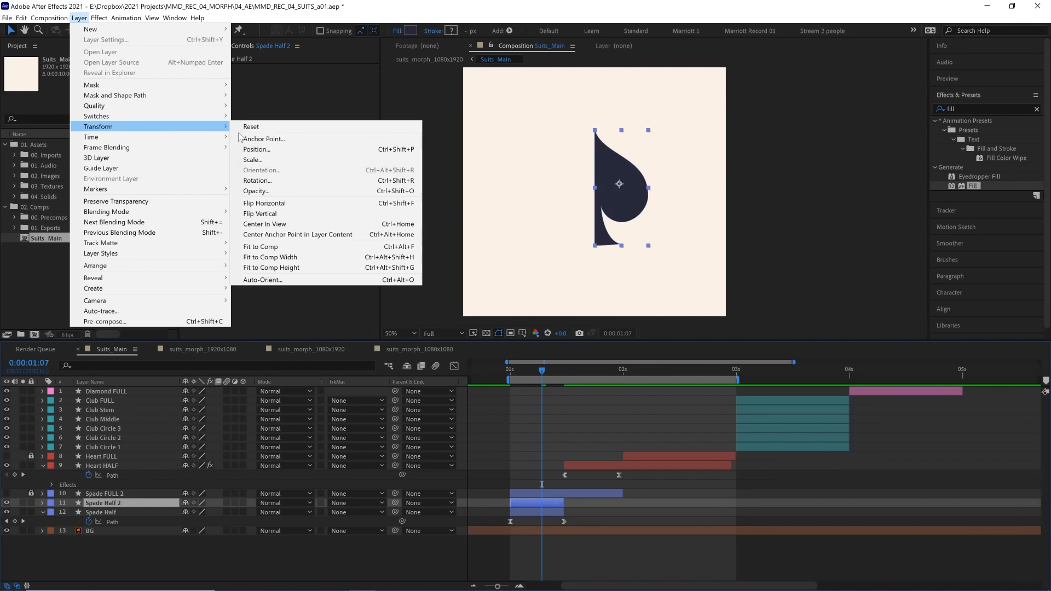
{"action": "left_click", "coordinate": [344, 203]}
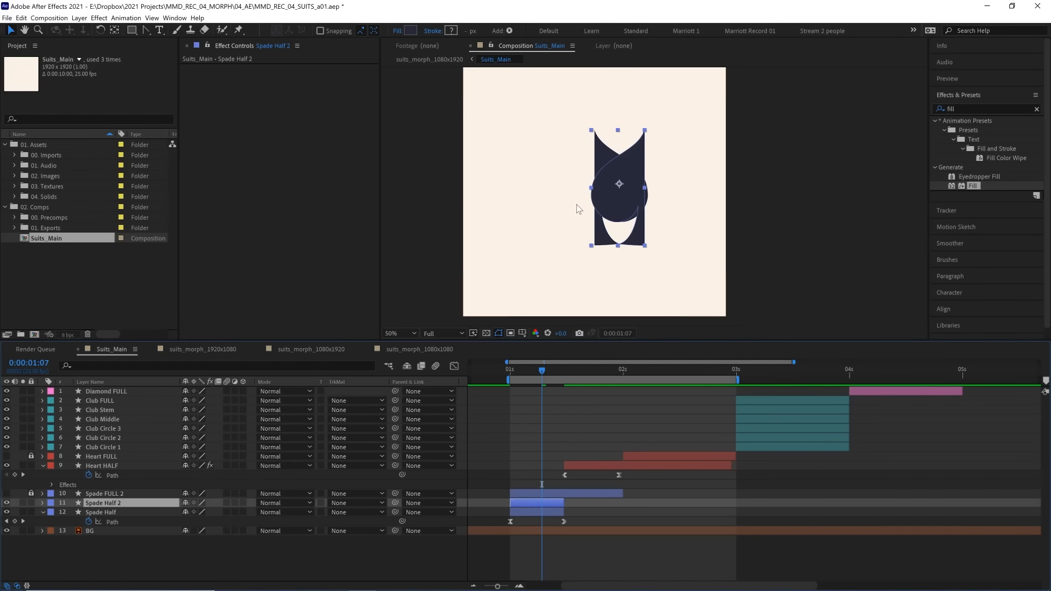
{"action": "key", "text": "v"}
{"action": "left_click_drag", "start_coordinate": [642, 218], "coordinate": [592, 219]}
{"action": "scroll", "coordinate": [593, 218], "scroll_direction": "up", "scroll_amount": 1}
{"action": "scroll", "coordinate": [573, 188], "scroll_direction": "up", "scroll_amount": 2}
{"action": "left_click_drag", "start_coordinate": [589, 167], "coordinate": [596, 167]}
Scrub to 0:00:01:09 and examine the seam between the two spade halves up close
{"action": "left_click_drag", "start_coordinate": [516, 371], "coordinate": [551, 371]}
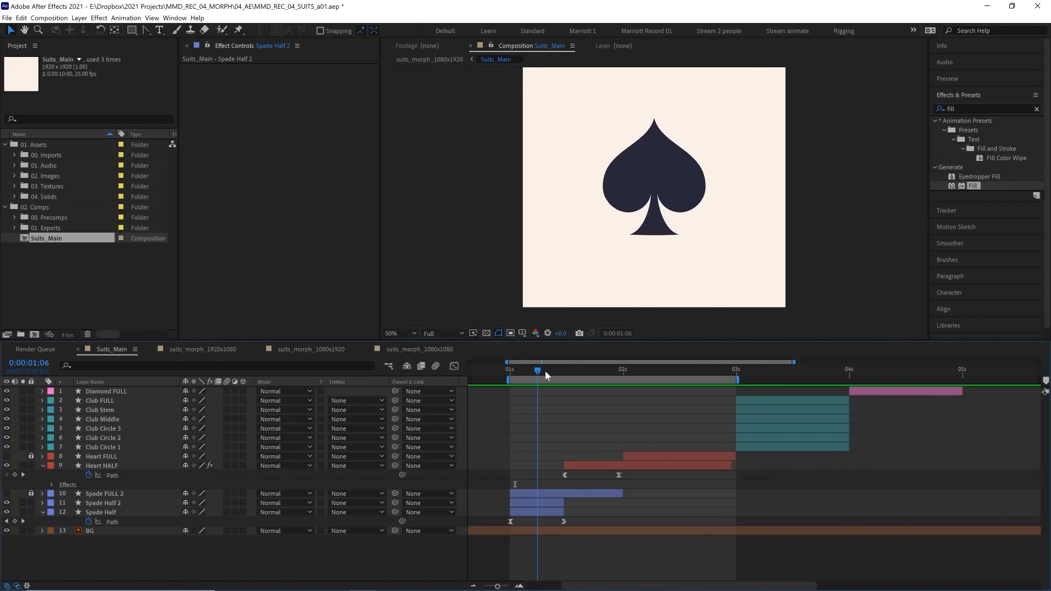
{"action": "left_click", "coordinate": [673, 186]}
{"action": "scroll", "coordinate": [672, 187], "scroll_direction": "up", "scroll_amount": 1}
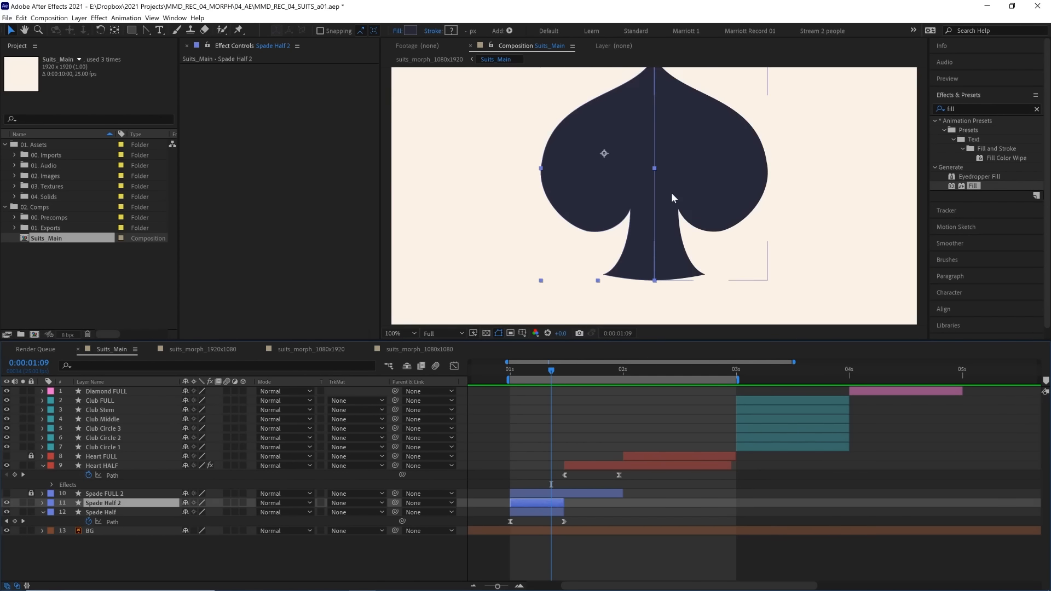
{"action": "key", "text": "space"}
{"action": "left_click_drag", "start_coordinate": [636, 198], "coordinate": [621, 216]}
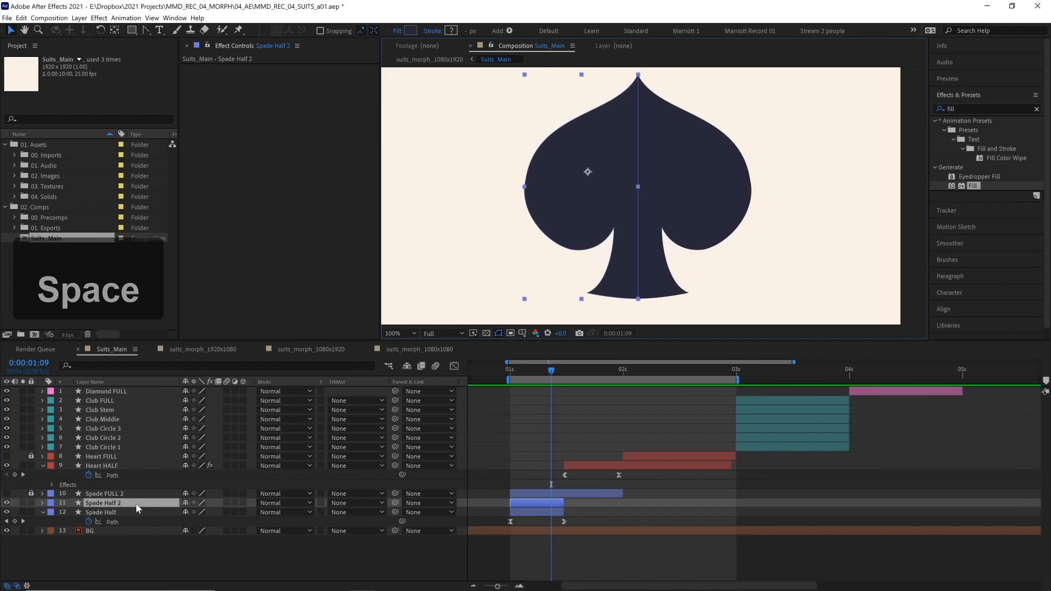
Reveal the scale of Spade Half 2 and try changing its horizontal value
{"action": "key", "text": "s"}
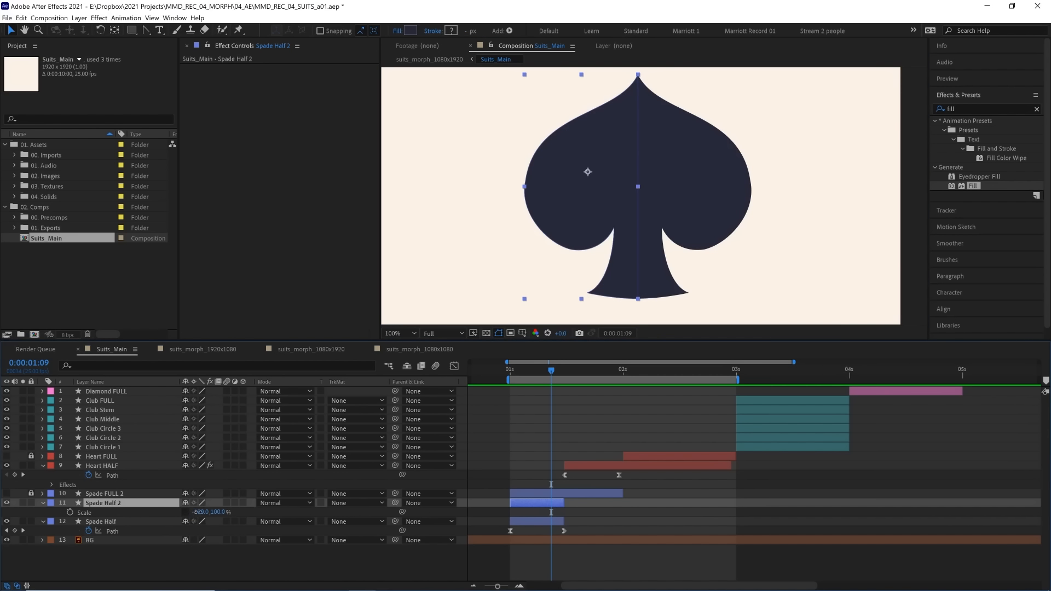
{"action": "mouse_move", "coordinate": [198, 512]}
{"action": "left_mouse_down"}
{"action": "mouse_move", "coordinate": [236, 503]}
{"action": "mouse_move", "coordinate": [189, 513]}
{"action": "left_mouse_up"}
{"action": "key", "text": "ctrl+z"}
Reveal the path keyframes of Spade Half 2 and set the current time to 0:00:01:02
{"action": "left_click", "coordinate": [525, 374]}
{"action": "key", "text": "u"}
{"action": "key", "text": "u"}
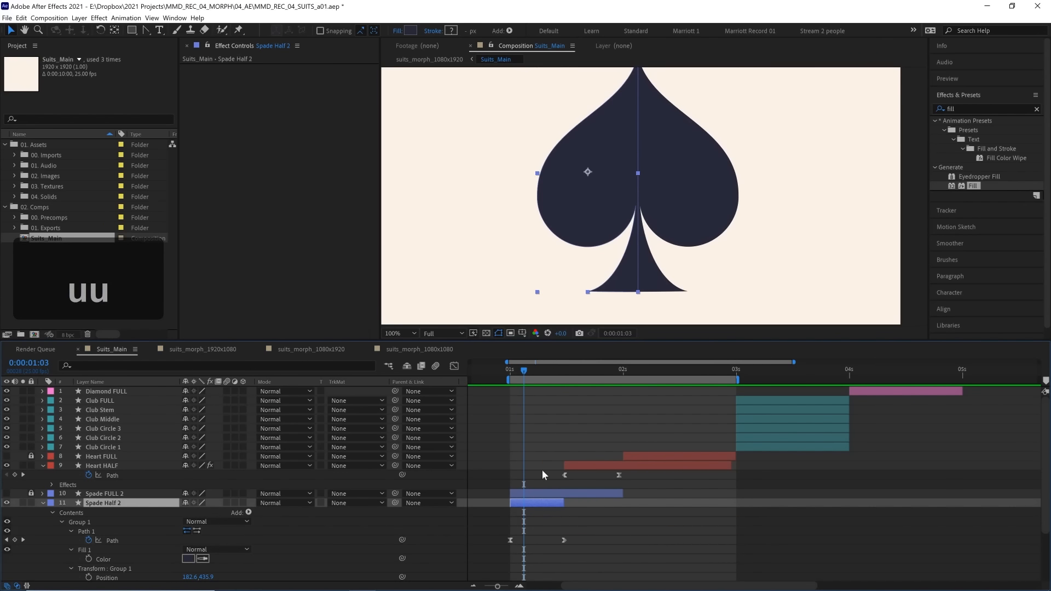
{"action": "key", "text": "u"}
{"action": "key", "text": "u"}
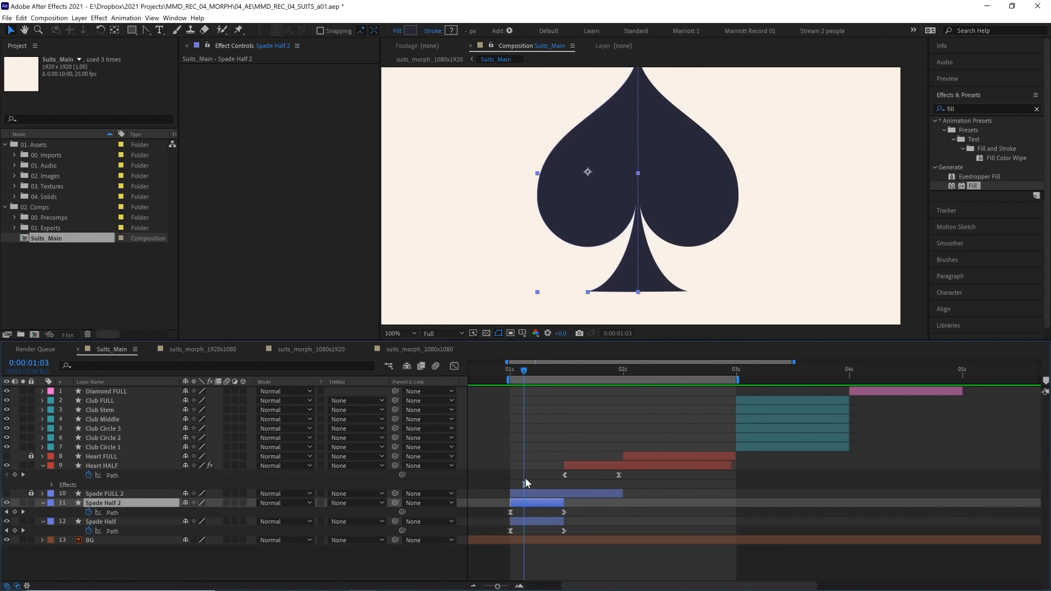
{"action": "left_click", "coordinate": [527, 523]}
{"action": "left_click", "coordinate": [517, 370]}
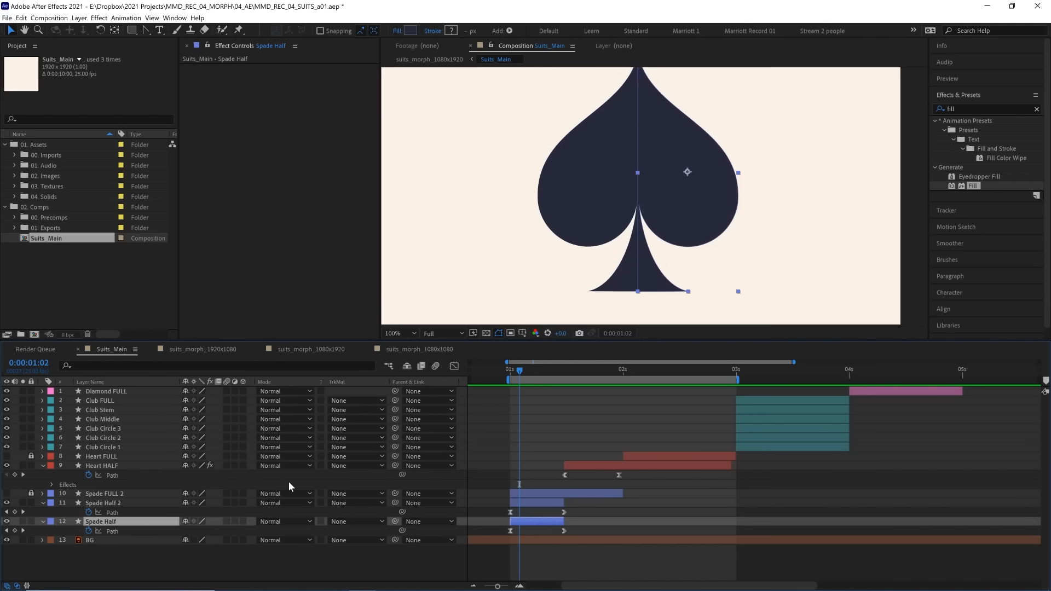
Rename the flipped Spade Half 2 layer "Spade Half - Left" and the original Spade Half layer "Spade Half - Right"
{"action": "left_click", "coordinate": [585, 504]}
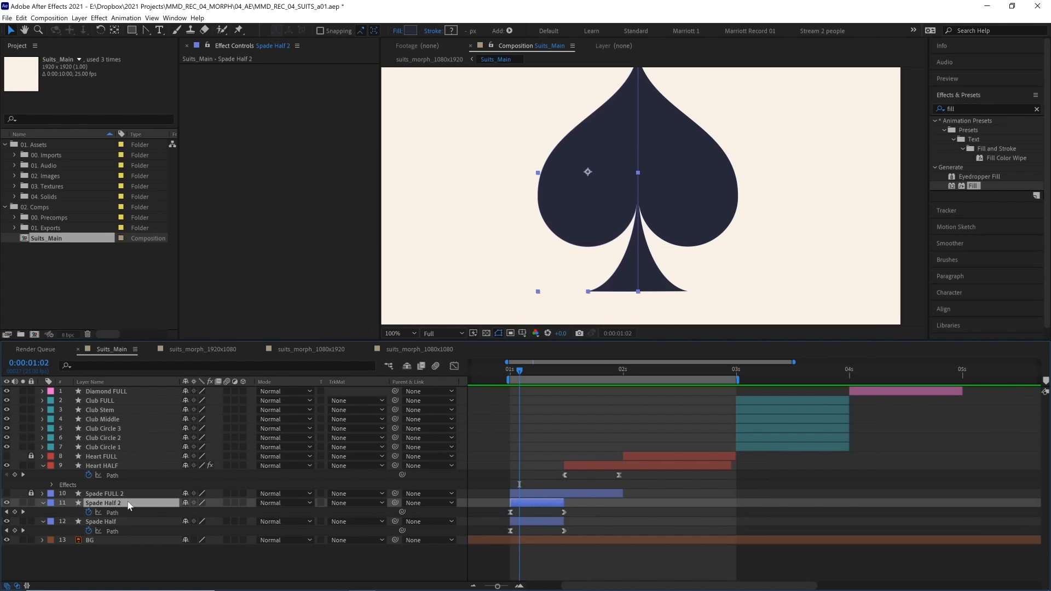
{"action": "key", "text": "Return"}
{"action": "left_click", "coordinate": [127, 500]}
{"action": "key", "text": "BackSpace"}
{"action": "type", "text": "- Left"}
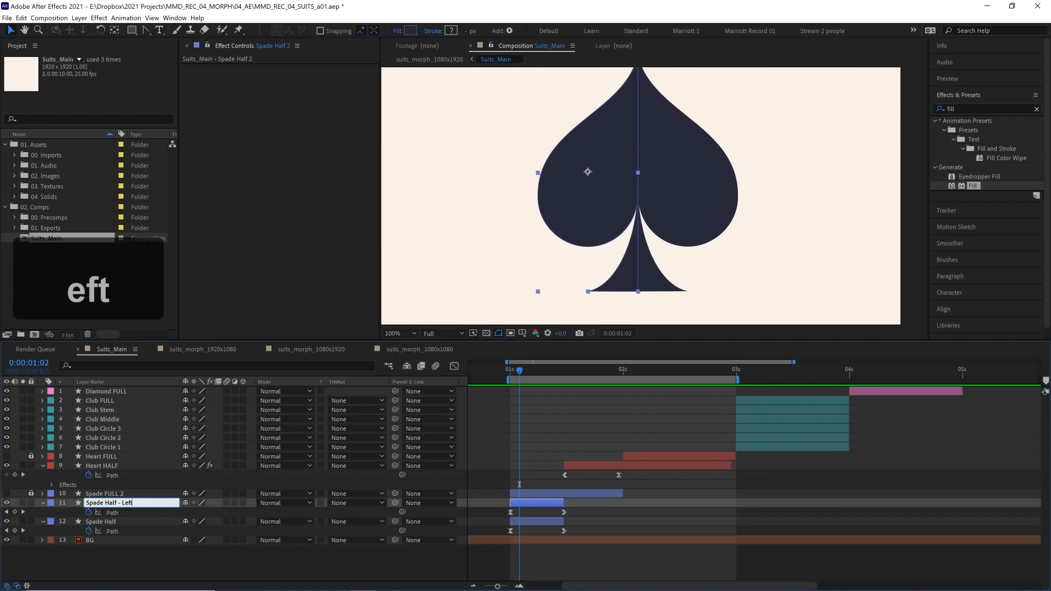
{"action": "left_click", "coordinate": [101, 521]}
{"action": "key", "text": "Return"}
{"action": "left_click", "coordinate": [135, 521]}
{"action": "type", "text": "- Right"}
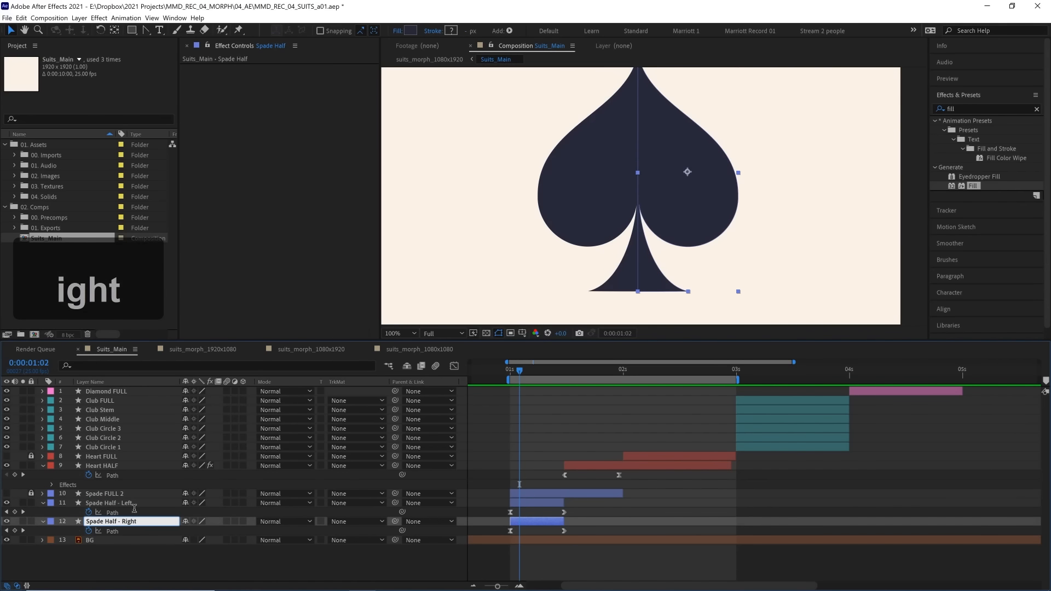
Unlock Spade FULL 2 and trim its end to match the end of the spade half layers
{"action": "left_click", "coordinate": [125, 494]}
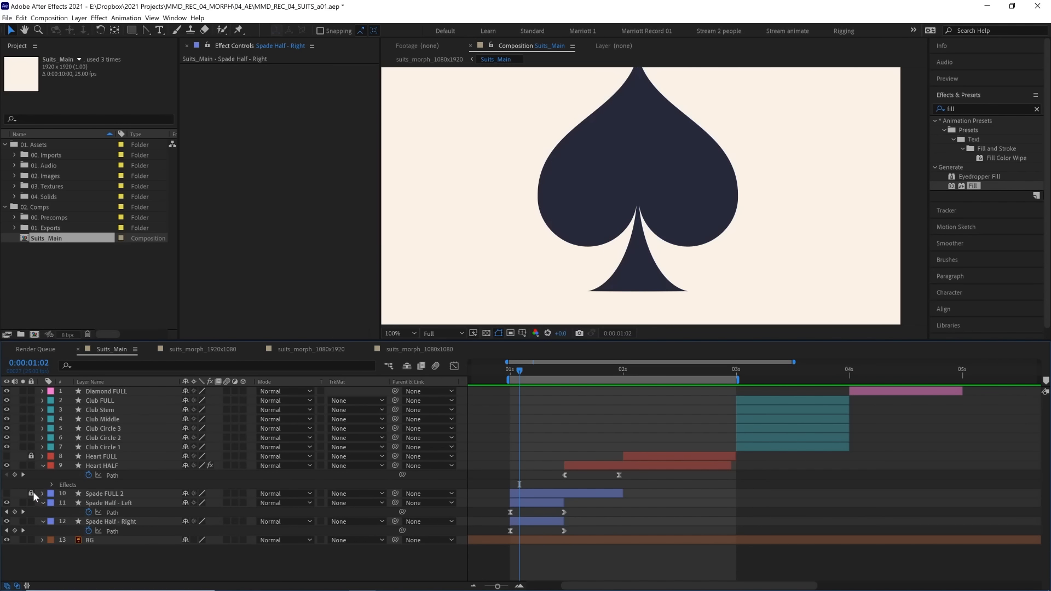
{"action": "left_click_drag", "start_coordinate": [621, 493], "coordinate": [564, 493]}
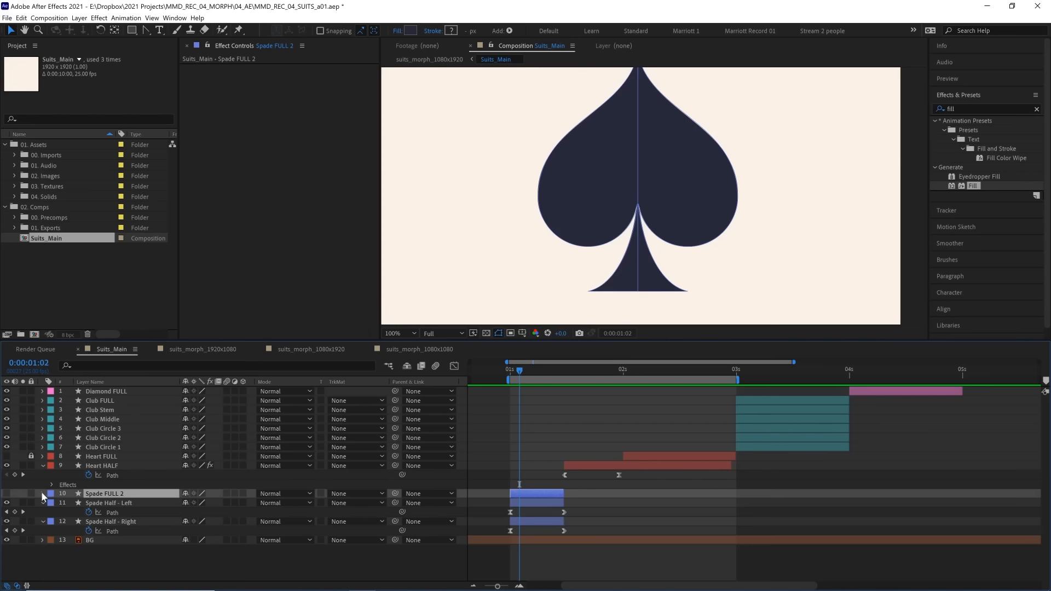
Delete both path keyframes on Spade Half - Left and scrub to 0:00:01:05
{"action": "left_click", "coordinate": [101, 502]}
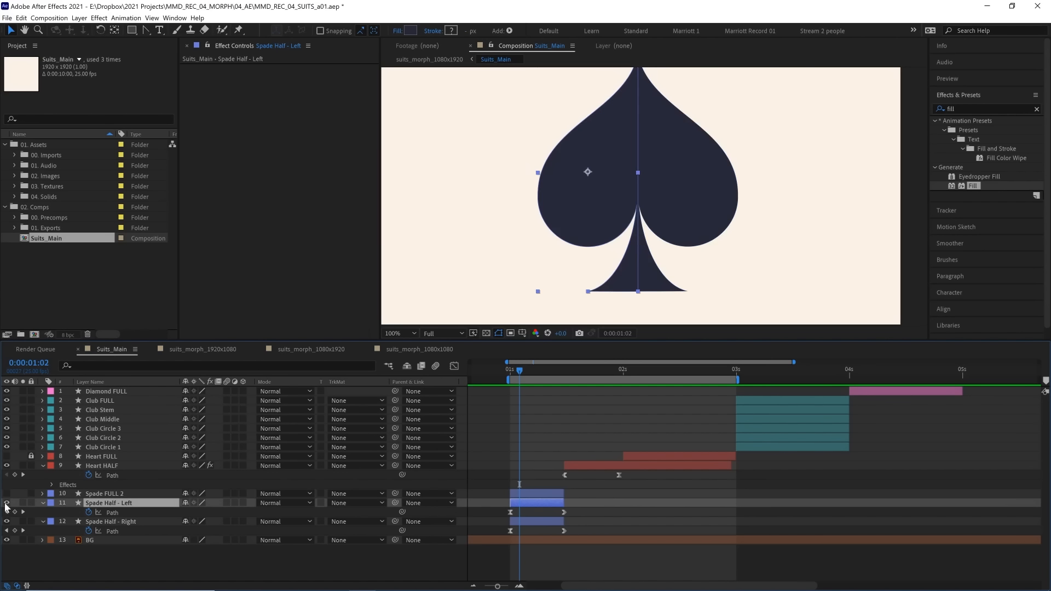
{"action": "left_click_drag", "start_coordinate": [585, 510], "coordinate": [506, 514]}
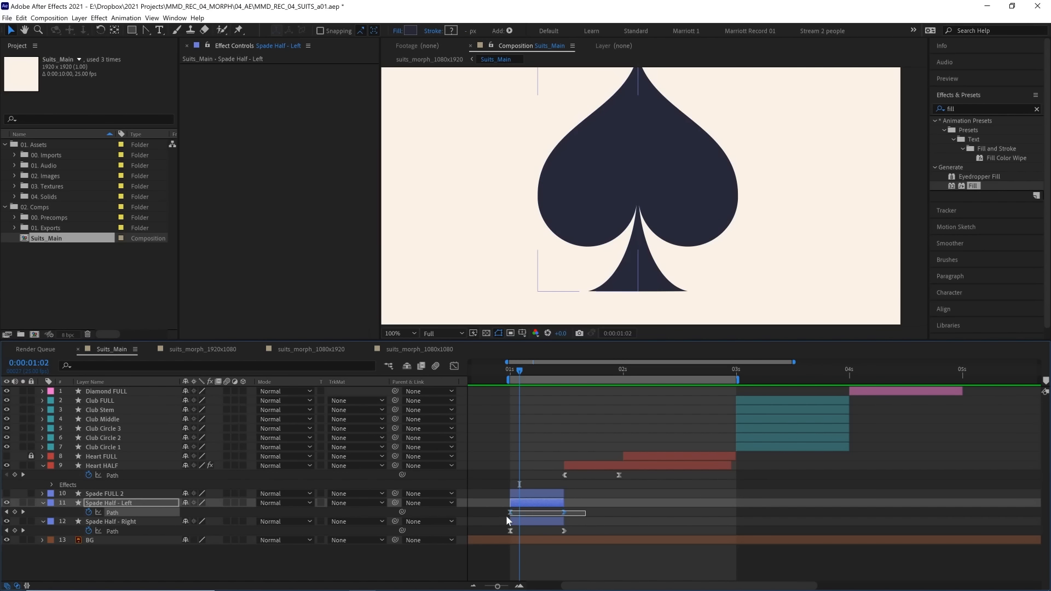
{"action": "key", "text": "BackSpace"}
{"action": "left_click_drag", "start_coordinate": [500, 384], "coordinate": [533, 382]}
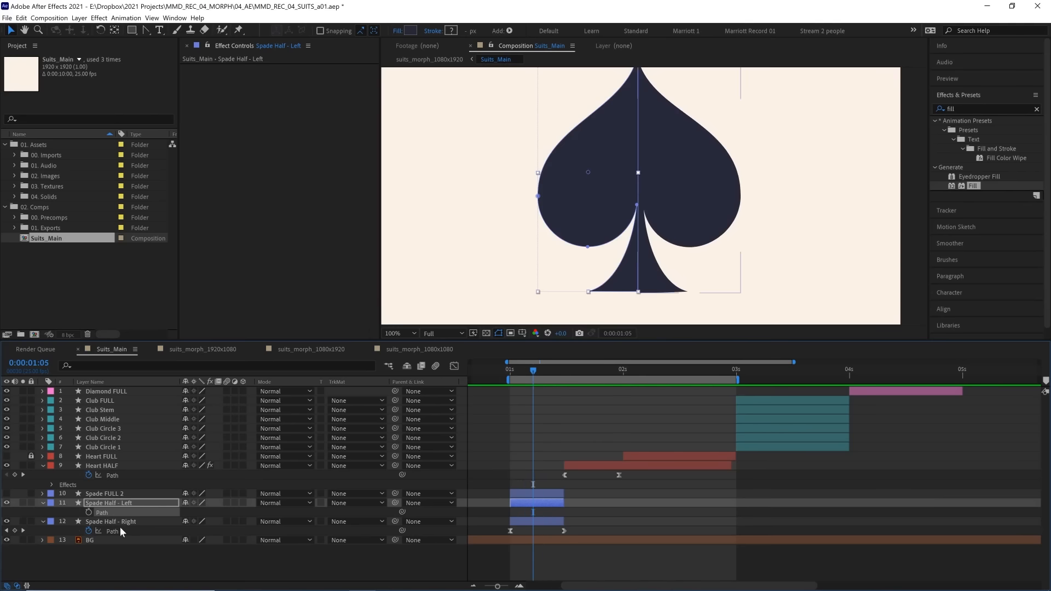
Add an expression to the Spade Half - Left path that links it to the path of Spade Half - Right
{"action": "left_click", "coordinate": [90, 513], "text": "alt"}
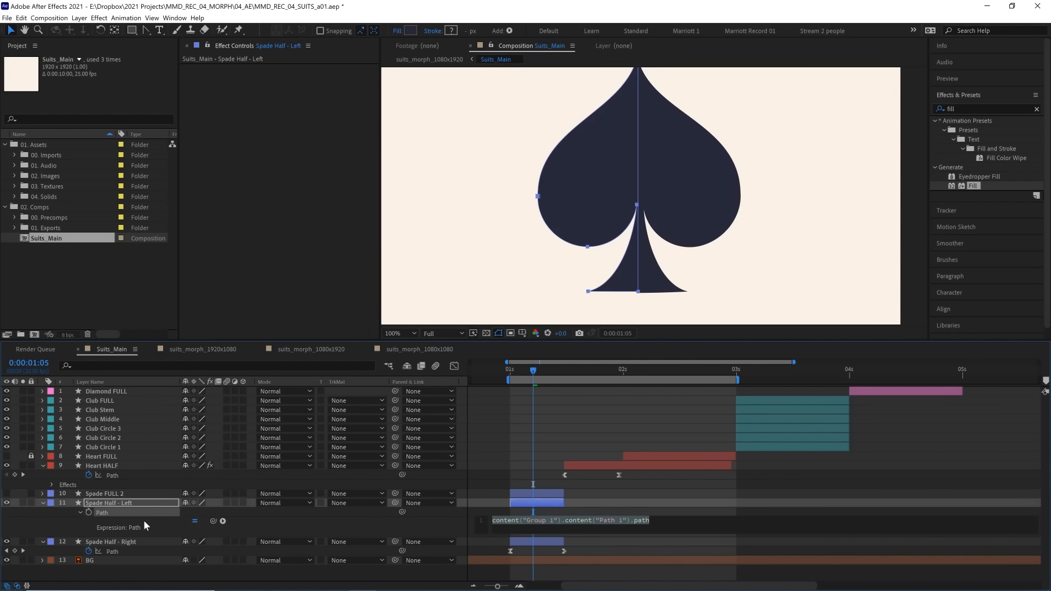
{"action": "left_click_drag", "start_coordinate": [212, 520], "coordinate": [114, 551]}
{"action": "left_click", "coordinate": [539, 502]}
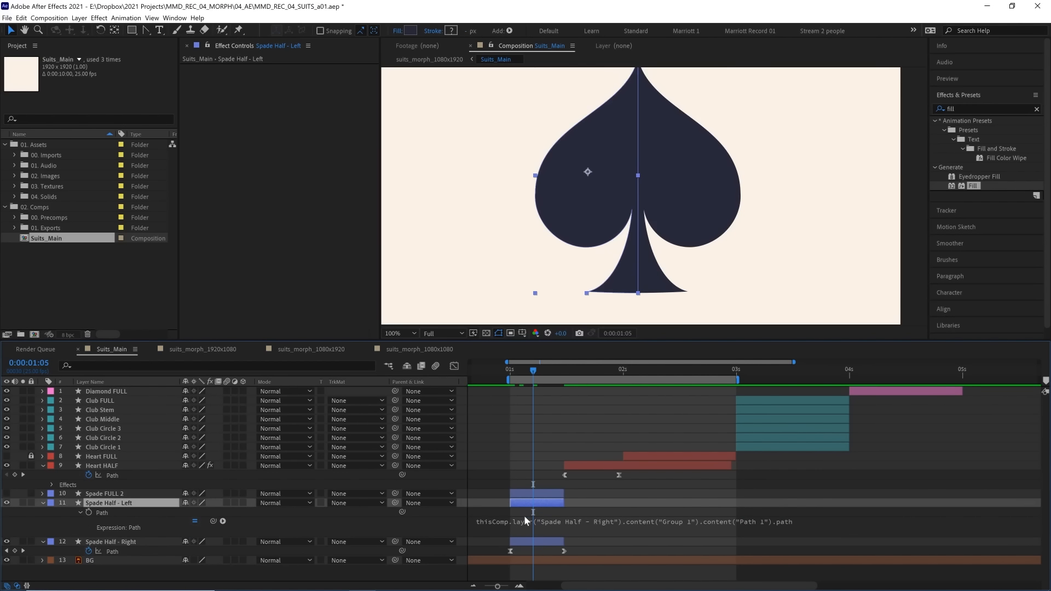
Step and scrub through the spade animation to 0:00:01:22, checking that the left half follows the right half's path
{"action": "key", "text": "Page_Down"}
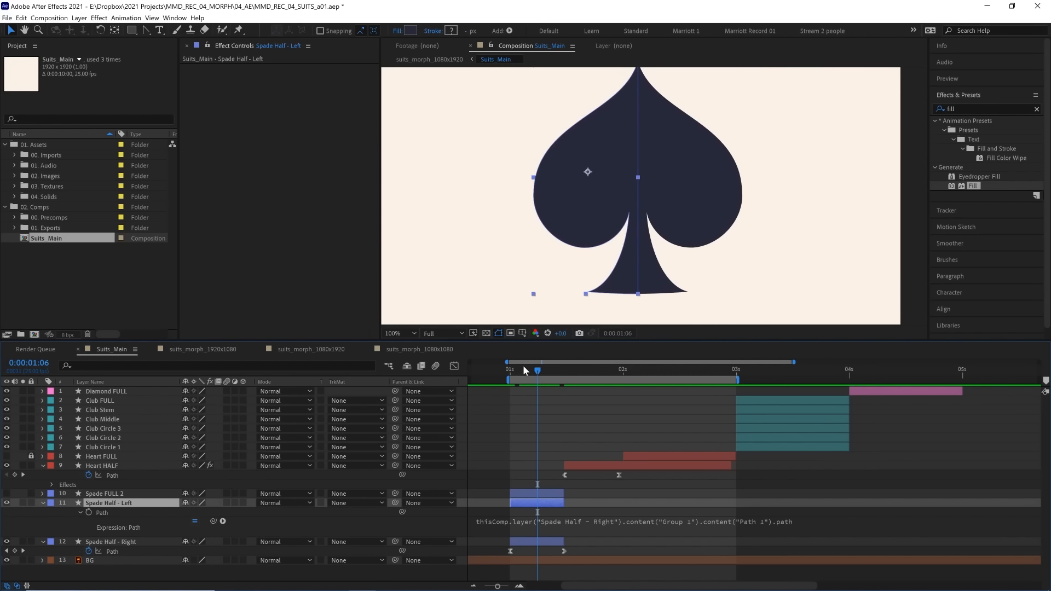
{"action": "key", "text": "Page_Down"}
{"action": "key", "text": "Page_Down"}
{"action": "key", "text": "Page_Down"}
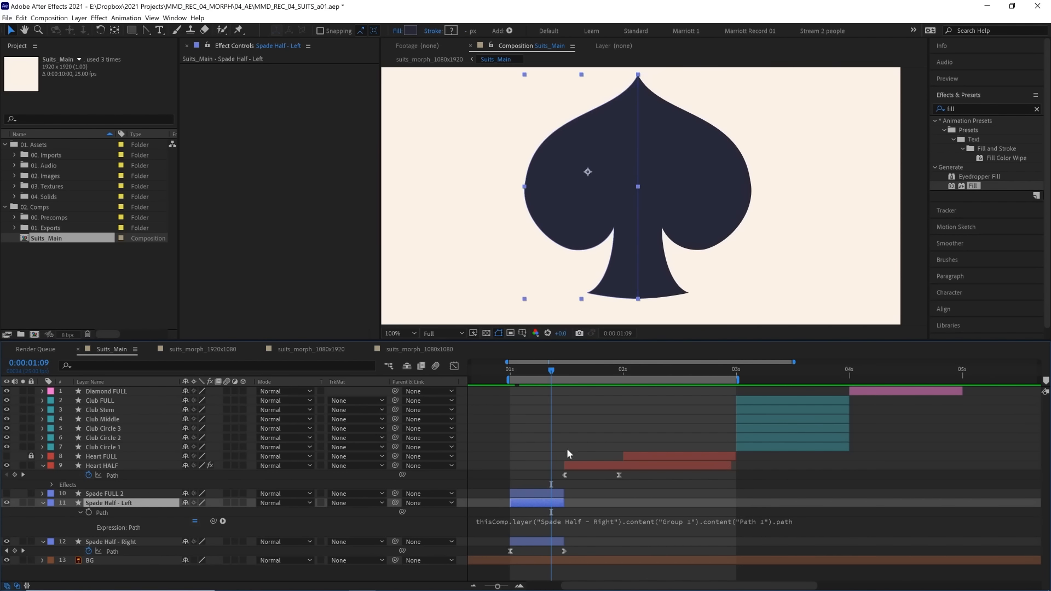
{"action": "key", "text": "Page_Up"}
{"action": "key", "text": "Page_Up"}
{"action": "key", "text": "Page_Up"}
{"action": "key", "text": "Page_Up"}
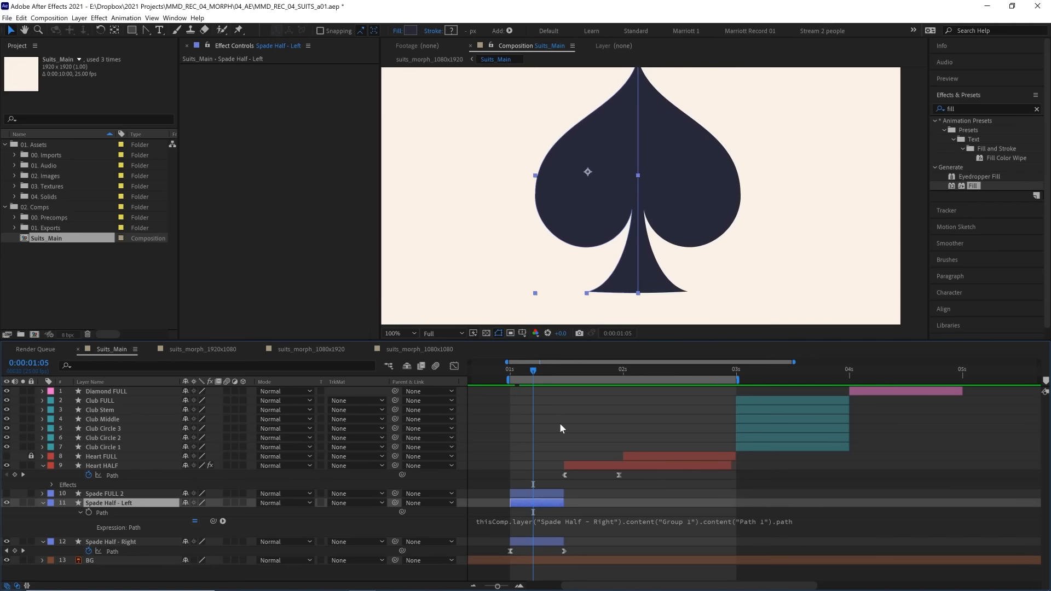
{"action": "left_click", "coordinate": [552, 372]}
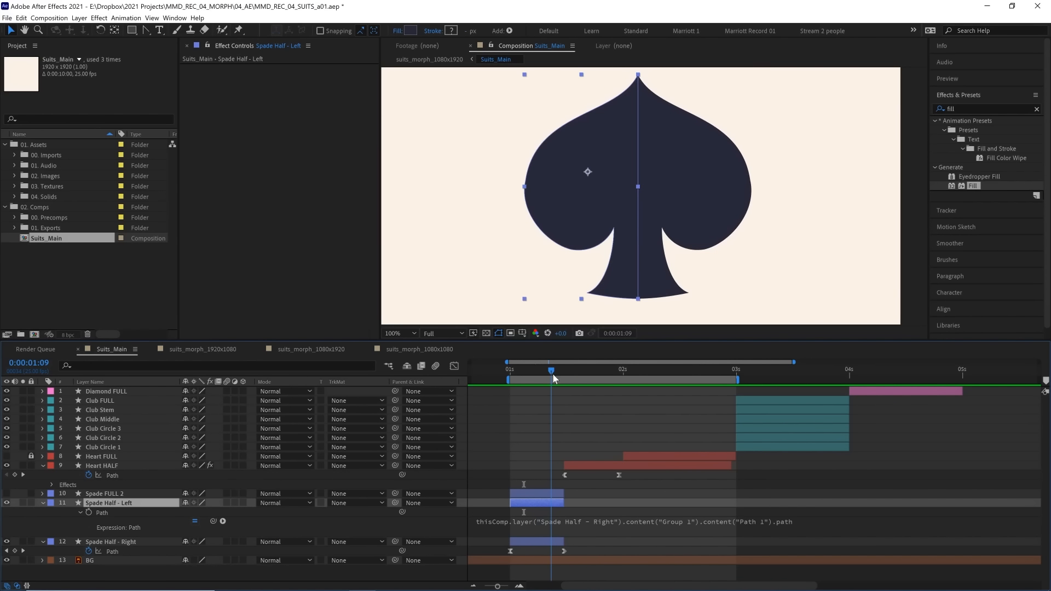
{"action": "left_click_drag", "start_coordinate": [552, 374], "coordinate": [613, 463]}
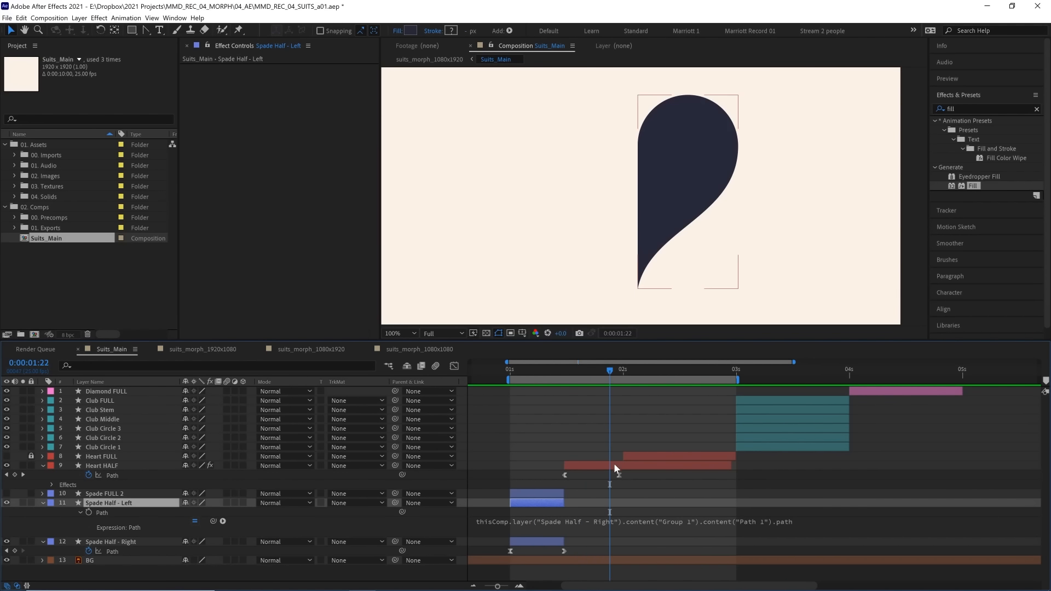
Apply the Mirror effect to Heart HALF and place its reflection center on the straight edge at 959, 1023
{"action": "left_click", "coordinate": [614, 464]}
{"action": "left_click", "coordinate": [955, 108]}
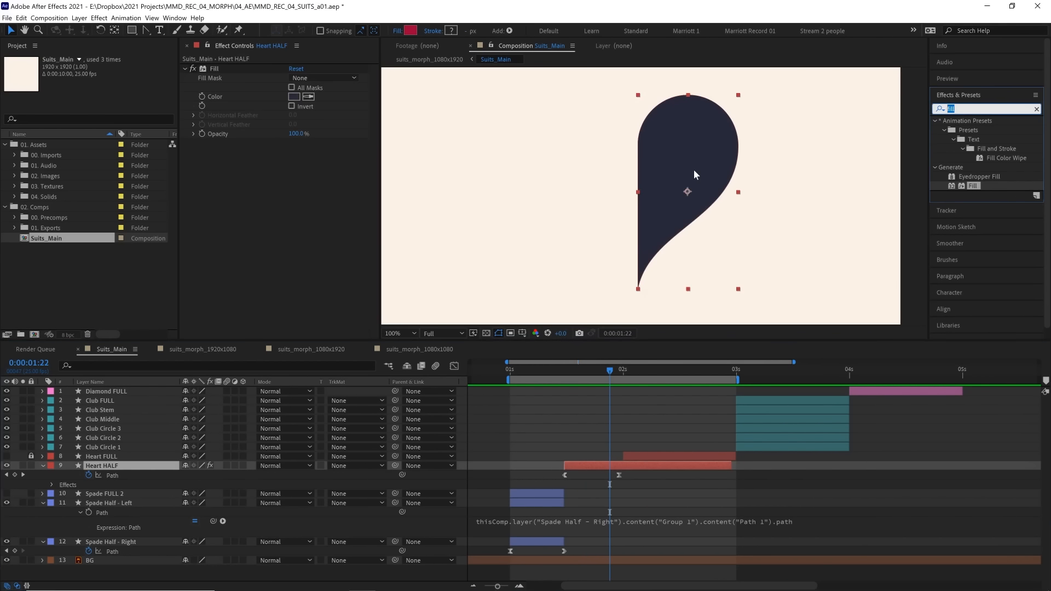
{"action": "type", "text": "mirror"}
{"action": "double_click", "coordinate": [967, 129]}
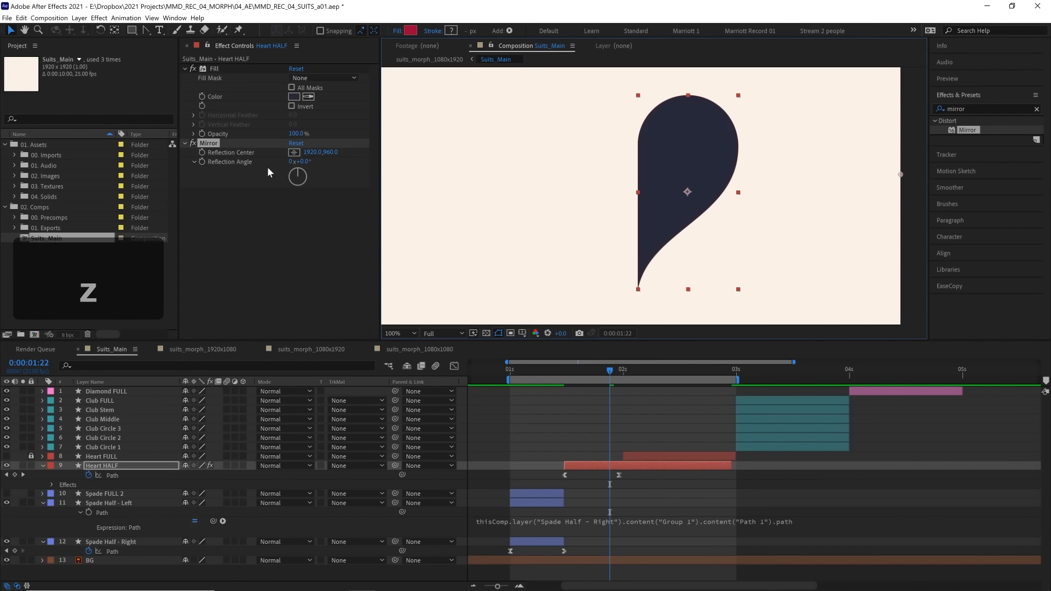
{"action": "left_click", "coordinate": [236, 152]}
{"action": "left_click", "coordinate": [294, 154]}
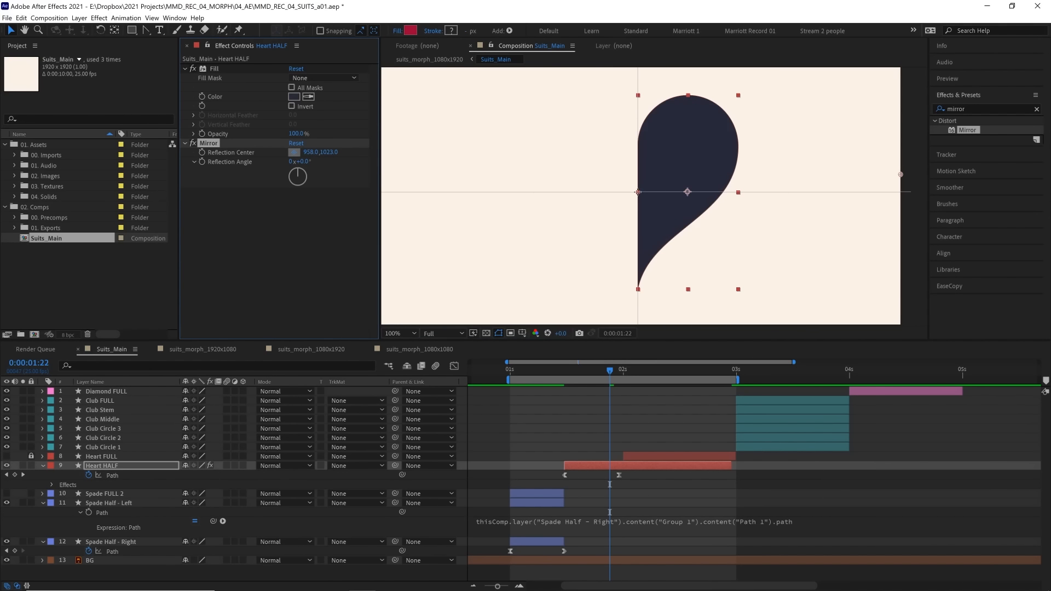
{"action": "left_click", "coordinate": [637, 193]}
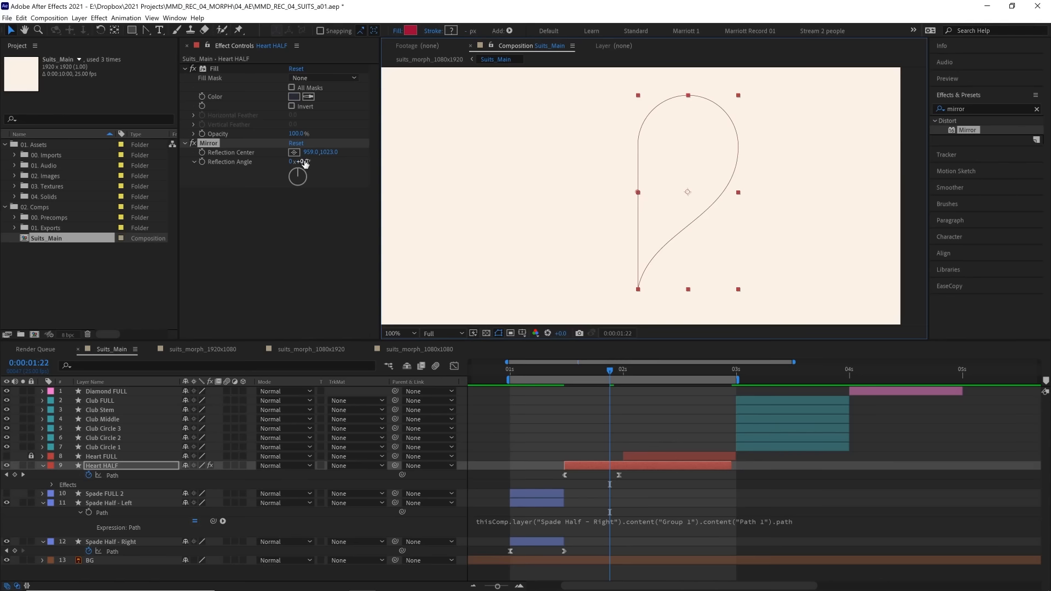
Set the Mirror reflection angle on Heart HALF to 180°
{"action": "left_click_drag", "start_coordinate": [305, 163], "coordinate": [393, 153]}
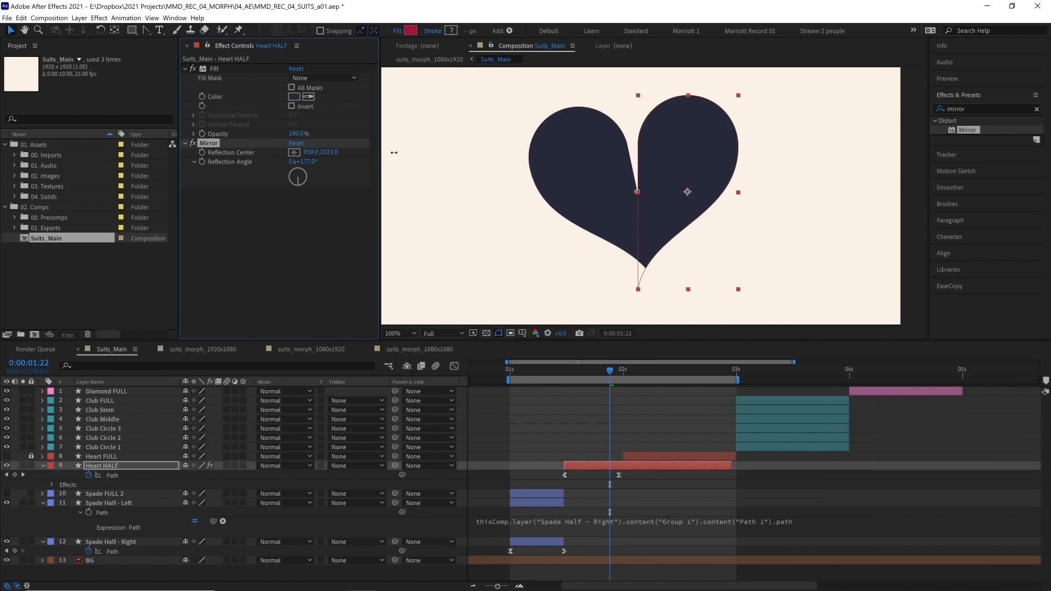
{"action": "left_click", "coordinate": [305, 162]}
{"action": "type", "text": "180"}
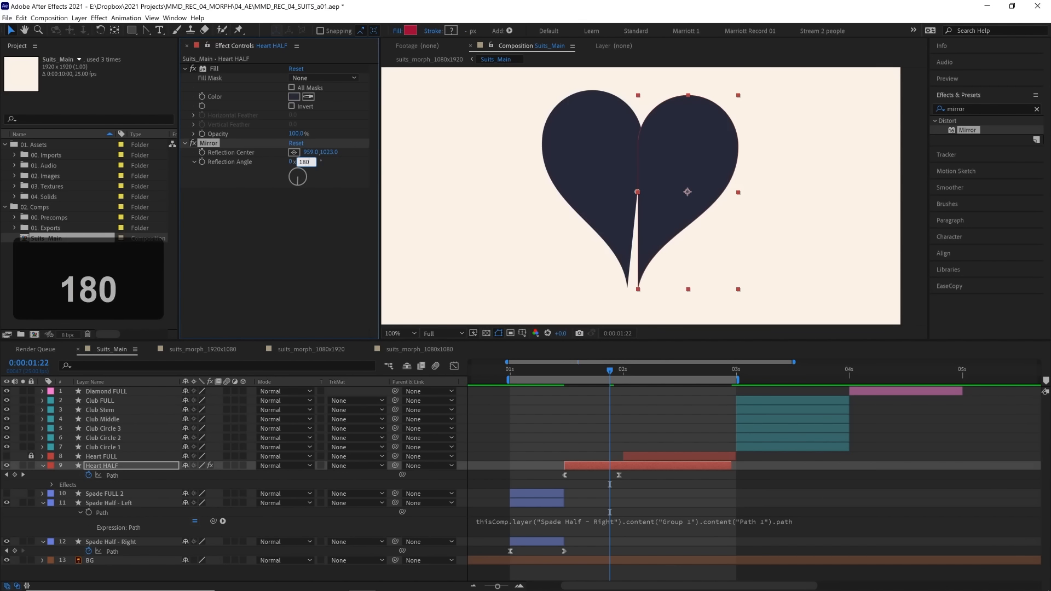
{"action": "key", "text": "Return"}
Shift the Mirror reflection center to about x 960.4 so the mirrored heart halves close the center gap
{"action": "mouse_move", "coordinate": [596, 366]}
{"action": "left_mouse_down"}
{"action": "mouse_move", "coordinate": [575, 366]}
{"action": "mouse_move", "coordinate": [600, 366]}
{"action": "left_mouse_up"}
{"action": "scroll", "coordinate": [656, 261], "scroll_direction": "up", "scroll_amount": 1}
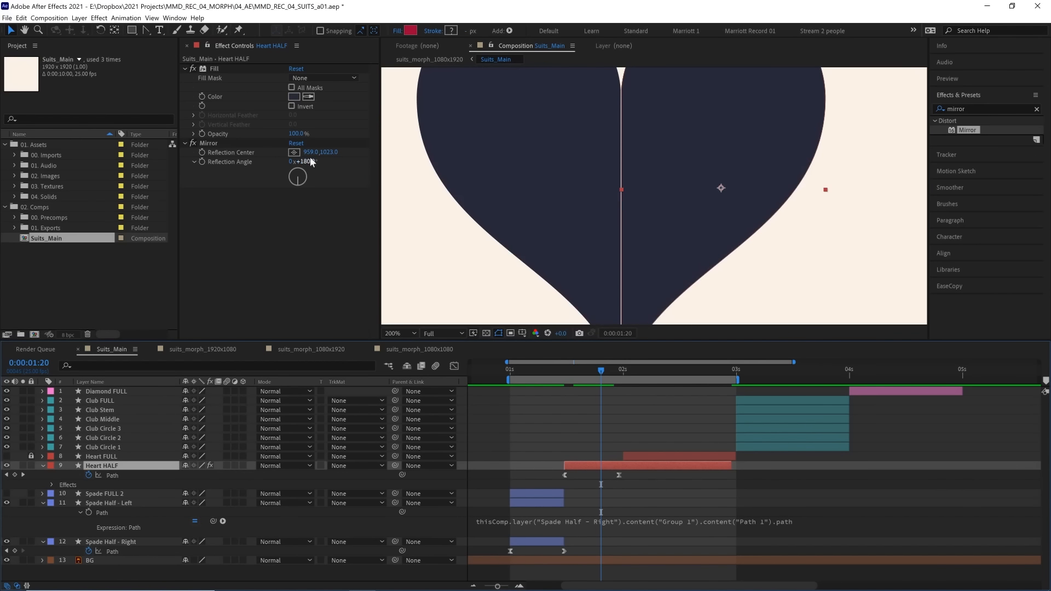
{"action": "left_click", "coordinate": [270, 151]}
{"action": "scroll", "coordinate": [645, 164], "scroll_direction": "up", "scroll_amount": 2}
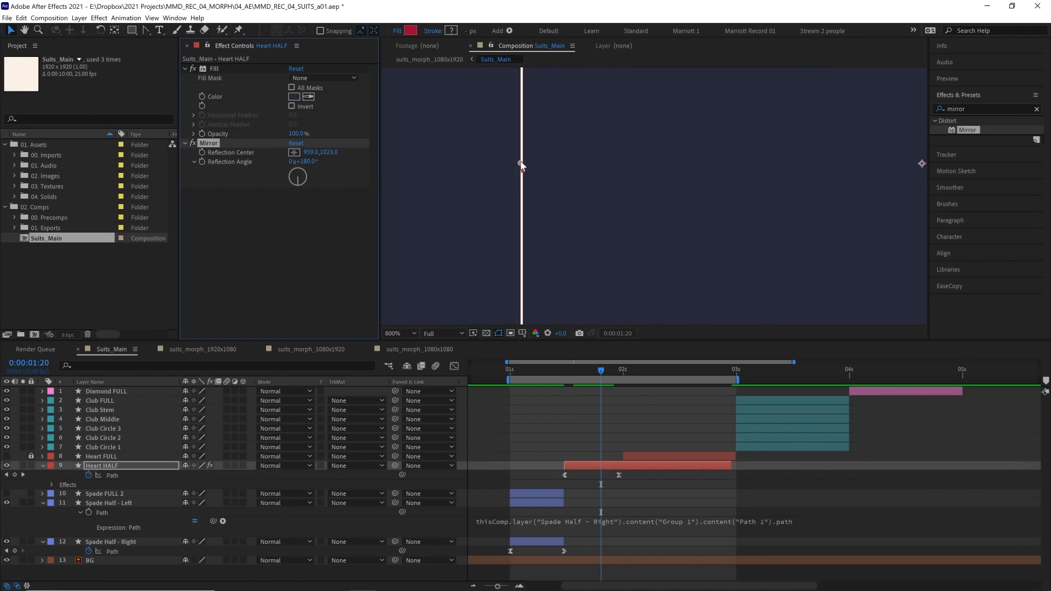
{"action": "left_click_drag", "start_coordinate": [521, 164], "coordinate": [525, 169]}
Scrub the mirrored heart to 0:00:01:24 to check its seam, and select its Mirror effect
{"action": "key", "text": "slash"}
{"action": "left_click_drag", "start_coordinate": [601, 370], "coordinate": [622, 372]}
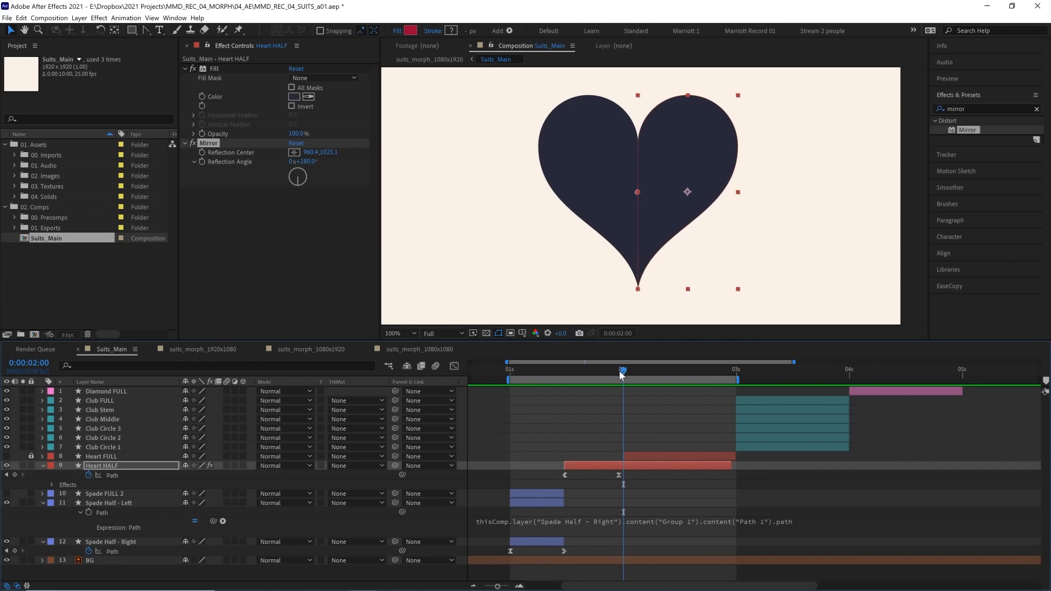
{"action": "key", "text": "u"}
{"action": "left_click", "coordinate": [619, 370]}
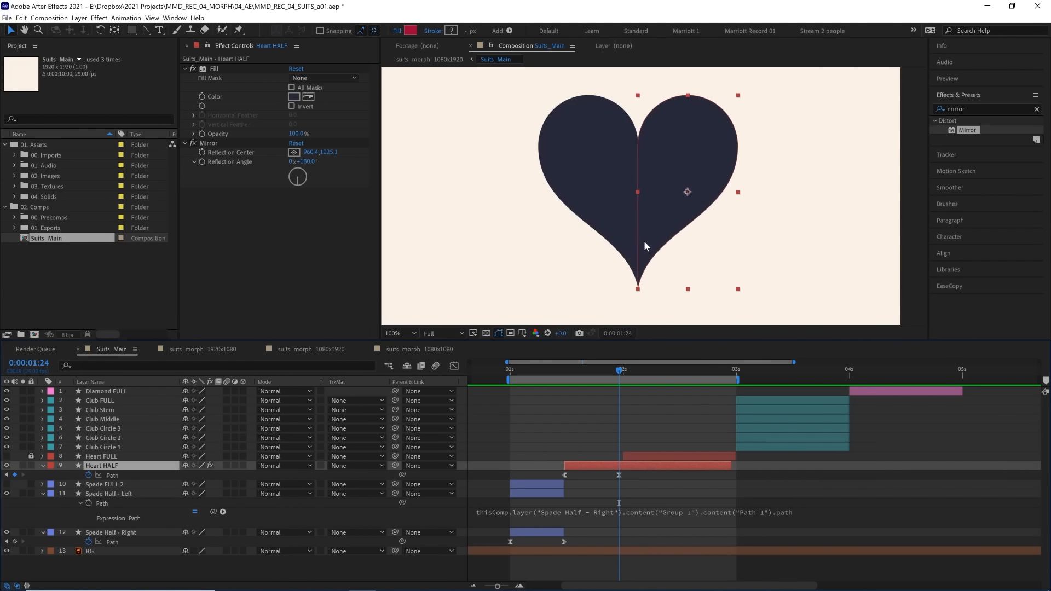
{"action": "left_click", "coordinate": [345, 156]}
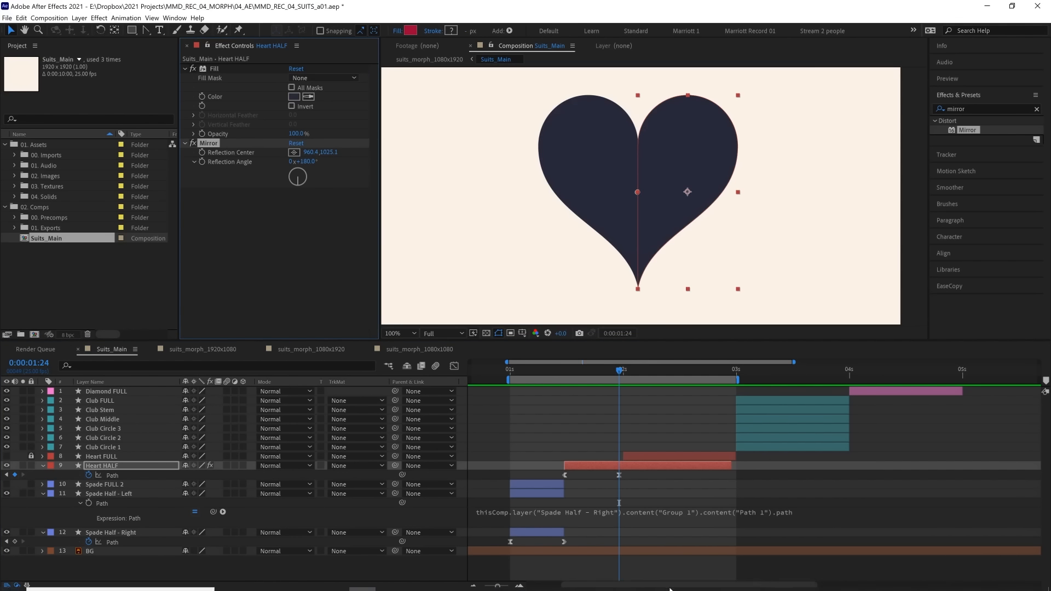
Remove the Mirror effect from Heart HALF and duplicate the layer
{"action": "left_click", "coordinate": [505, 403]}
{"action": "left_click", "coordinate": [221, 147]}
{"action": "key", "text": "BackSpace"}
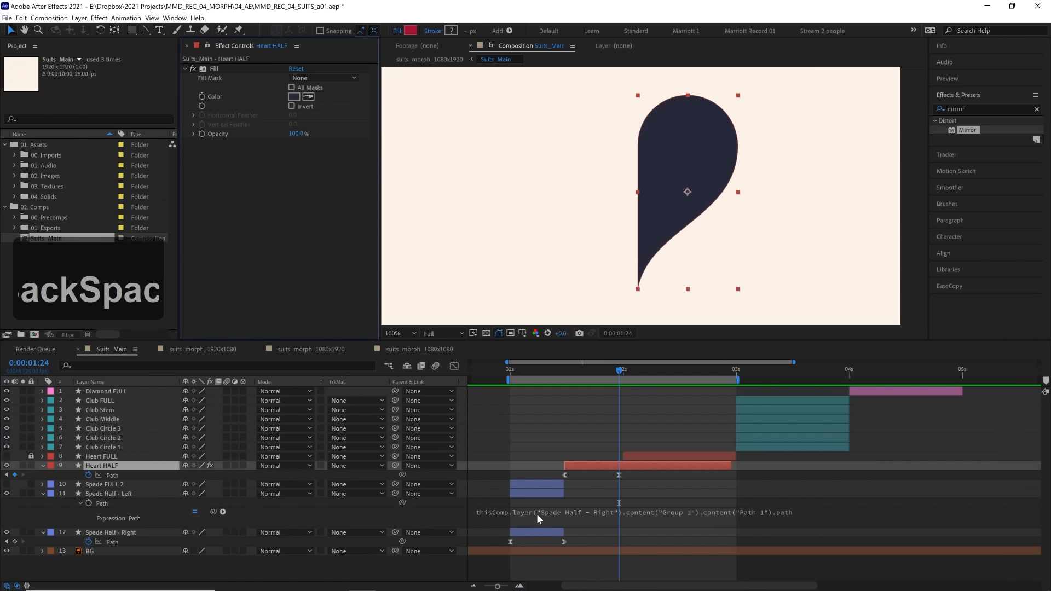
{"action": "left_click", "coordinate": [595, 465]}
{"action": "key", "text": "ctrl+d"}
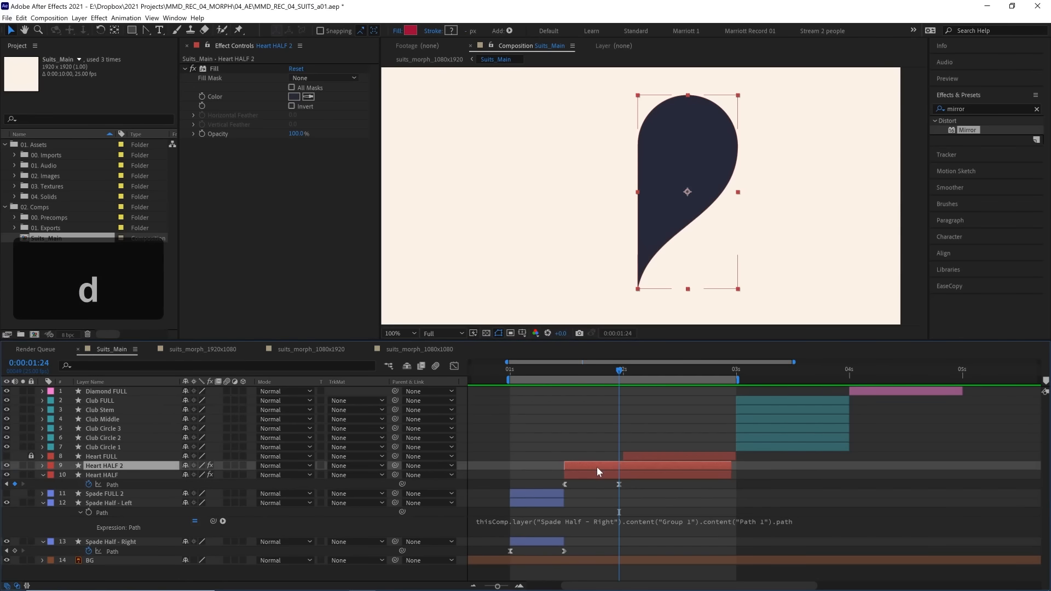
Delete the path keyframes on Heart HALF 2 and link its path by expression to the path of Heart HALF
{"action": "key", "text": "u"}
{"action": "left_click_drag", "start_coordinate": [630, 475], "coordinate": [509, 476]}
{"action": "key", "text": "BackSpace"}
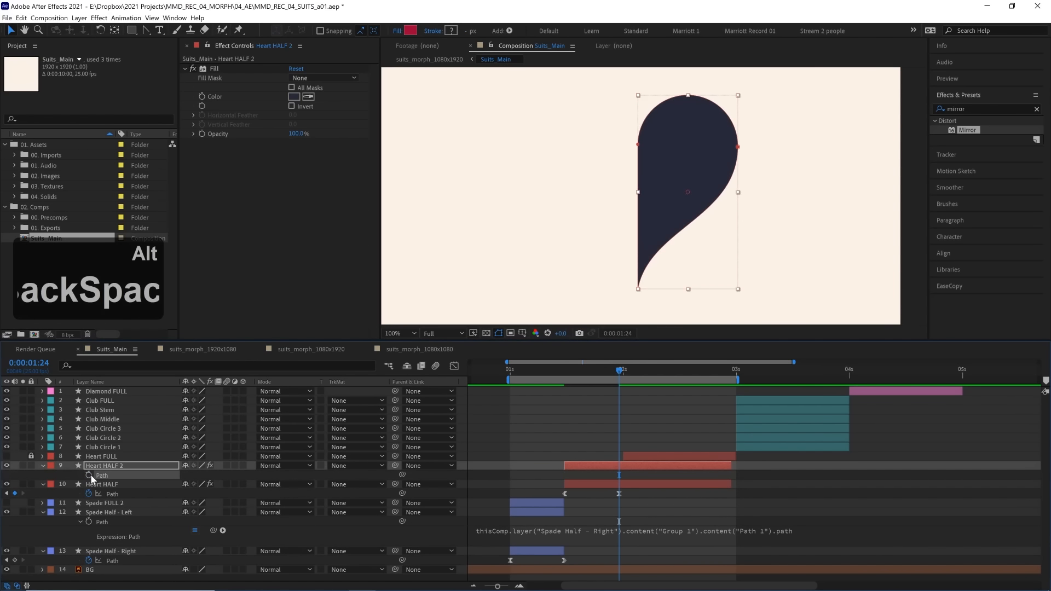
{"action": "left_click", "coordinate": [89, 474], "text": "alt"}
{"action": "left_click_drag", "start_coordinate": [213, 484], "coordinate": [112, 514]}
Flip Heart HALF 2 horizontally with a scale of -100, 100% and close the gap between the two heart halves
{"action": "left_click", "coordinate": [586, 465]}
{"action": "key", "text": "s"}
{"action": "left_click", "coordinate": [202, 475]}
{"action": "type", "text": "-100"}
{"action": "key", "text": "Return"}
{"action": "scroll", "coordinate": [649, 269], "scroll_direction": "up", "scroll_amount": 3}
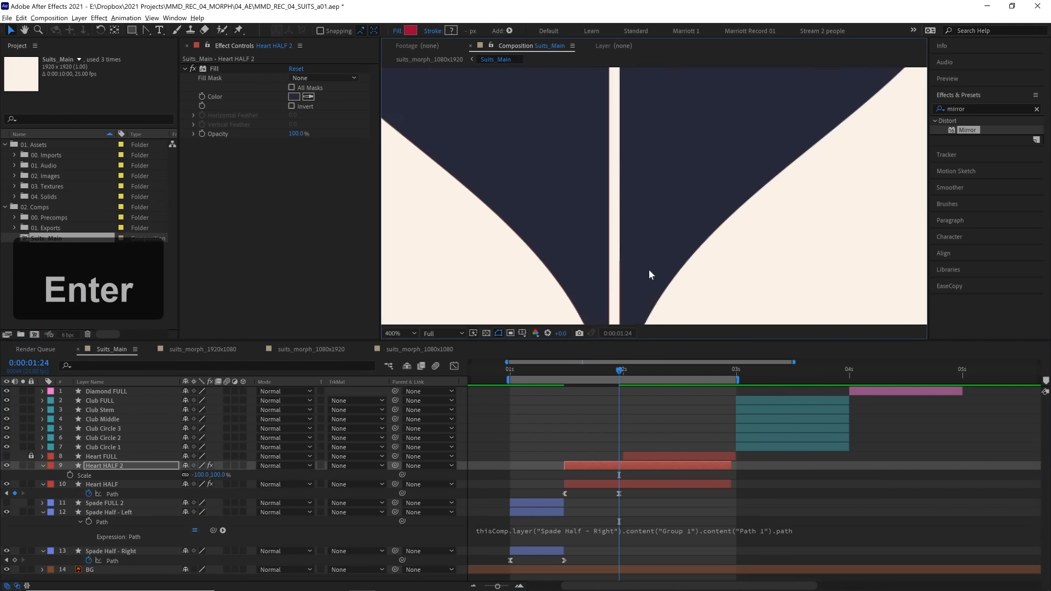
Reshape the Heart HALF path at 0:00:01:12 by pulling its outer side point and upper lobe point inward
{"action": "key", "text": "space"}
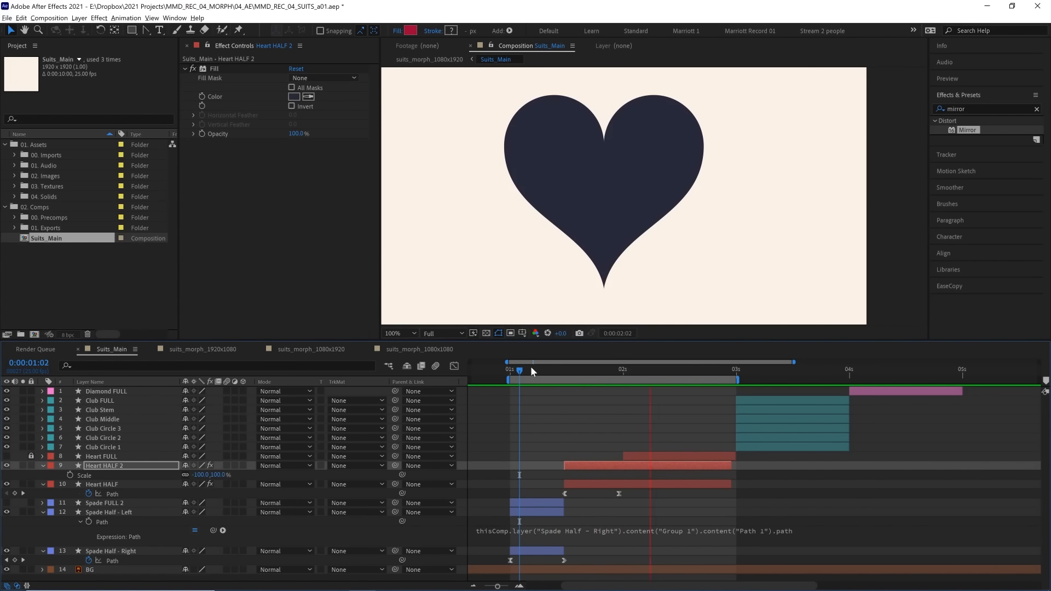
{"action": "left_click_drag", "start_coordinate": [529, 368], "coordinate": [563, 370]}
{"action": "scroll", "coordinate": [625, 194], "scroll_direction": "down", "scroll_amount": 1}
{"action": "scroll", "coordinate": [607, 247], "scroll_direction": "up", "scroll_amount": 1}
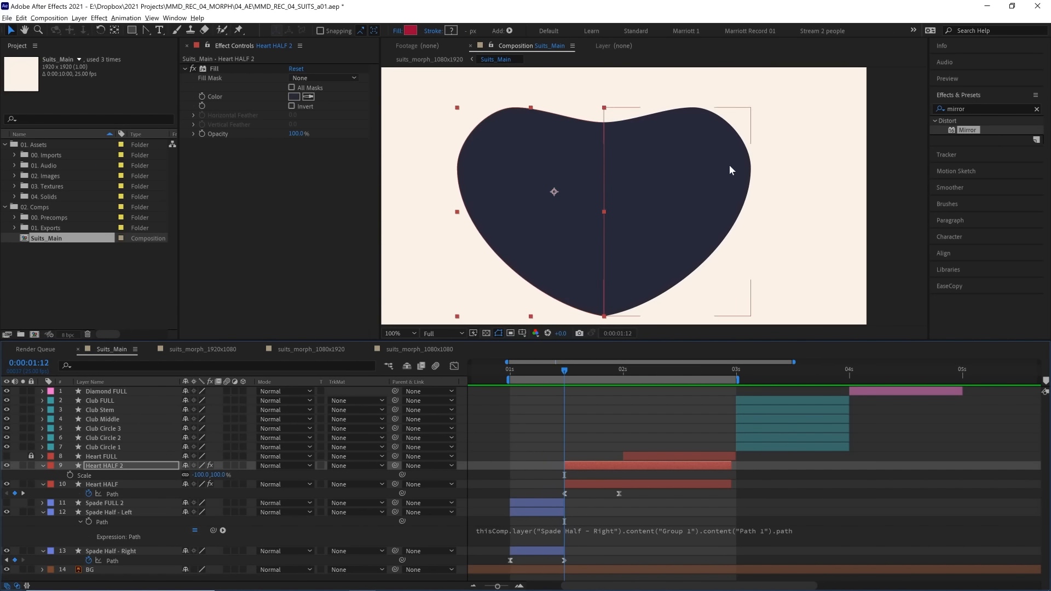
{"action": "mouse_move", "coordinate": [568, 377]}
{"action": "left_mouse_down"}
{"action": "mouse_move", "coordinate": [543, 379]}
{"action": "mouse_move", "coordinate": [565, 379]}
{"action": "left_mouse_up"}
{"action": "left_click_drag", "start_coordinate": [751, 174], "coordinate": [736, 175]}
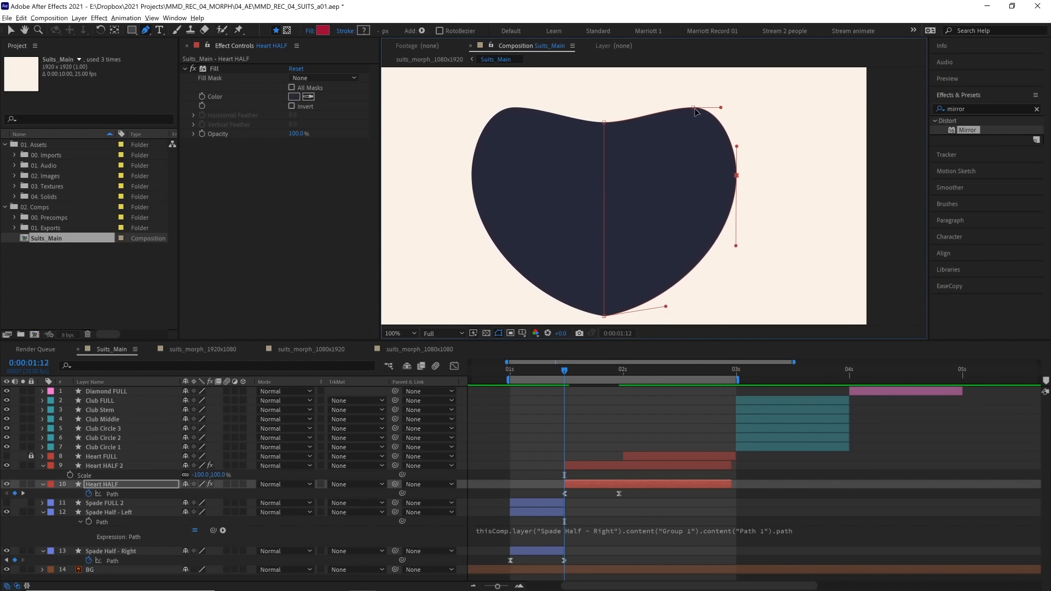
{"action": "mouse_move", "coordinate": [693, 107]}
{"action": "left_mouse_down"}
{"action": "mouse_move", "coordinate": [723, 117]}
{"action": "mouse_move", "coordinate": [692, 114]}
{"action": "left_mouse_up"}
{"action": "mouse_move", "coordinate": [736, 175]}
{"action": "left_mouse_down"}
{"action": "mouse_move", "coordinate": [722, 167]}
{"action": "mouse_move", "coordinate": [675, 178]}
{"action": "mouse_move", "coordinate": [738, 181]}
{"action": "mouse_move", "coordinate": [723, 180]}
{"action": "left_mouse_up"}
{"action": "left_click_drag", "start_coordinate": [692, 114], "coordinate": [683, 117]}
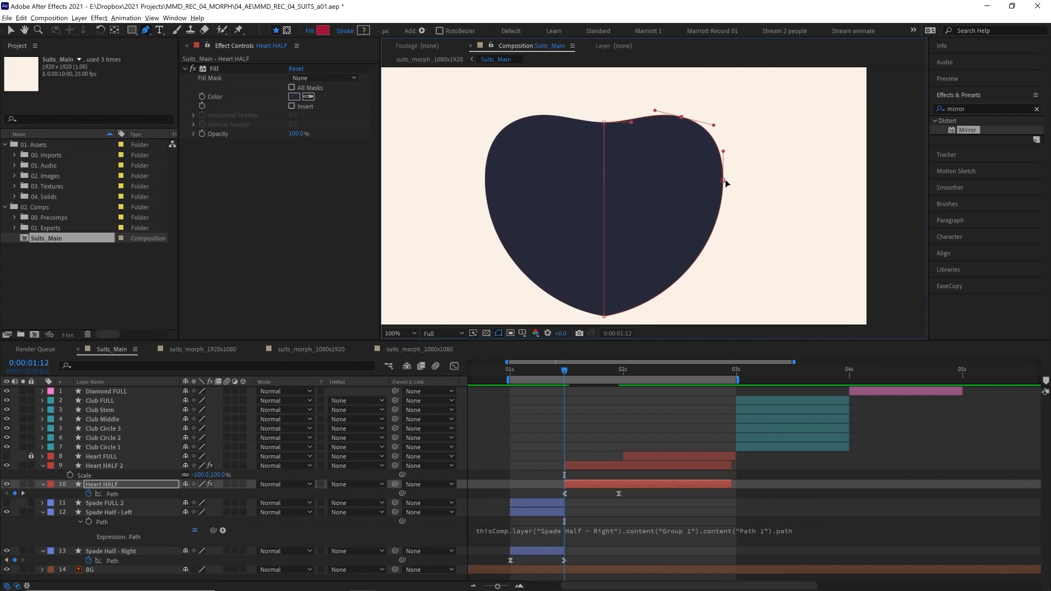
{"action": "left_click_drag", "start_coordinate": [724, 181], "coordinate": [727, 179]}
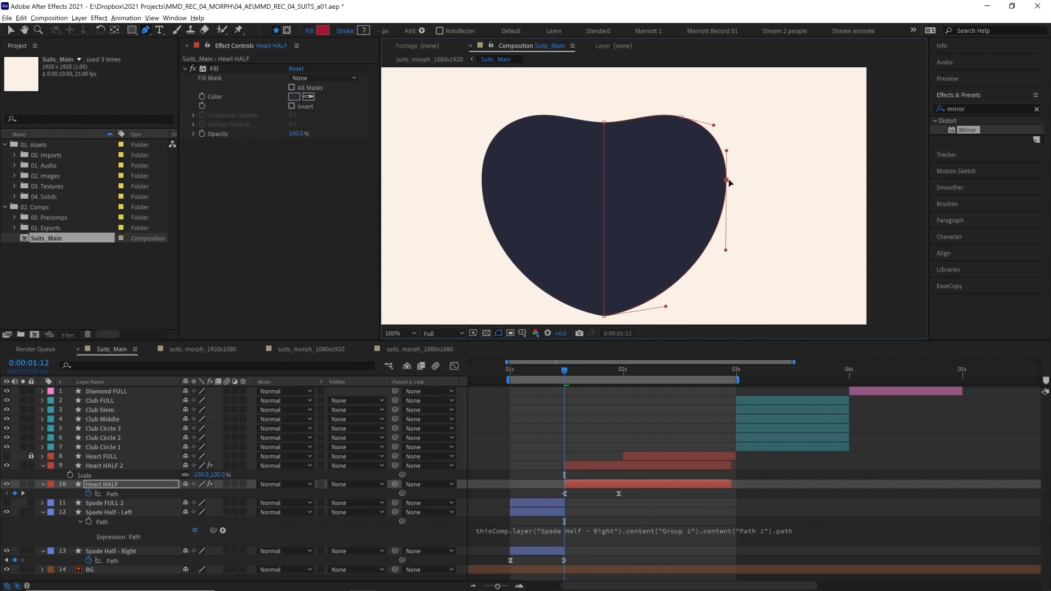
Compare the spade and heart shapes at 0:00:01:11 and 0:00:01:12, briefly hiding Heart HALF to check the overlap
{"action": "left_click", "coordinate": [560, 550]}
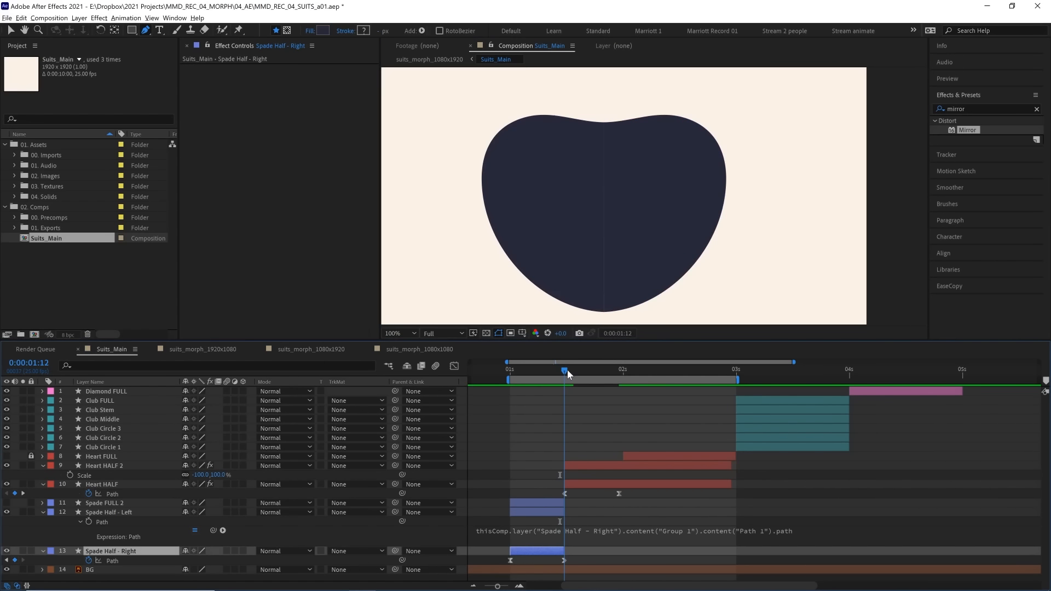
{"action": "left_click_drag", "start_coordinate": [567, 369], "coordinate": [556, 370]}
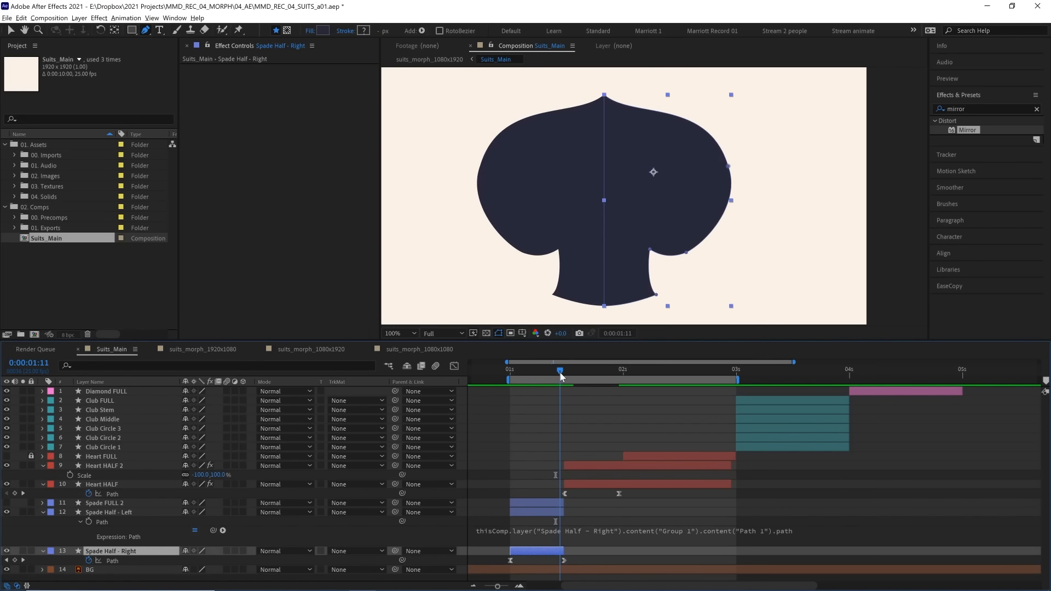
{"action": "left_click_drag", "start_coordinate": [559, 373], "coordinate": [563, 372]}
{"action": "left_click", "coordinate": [564, 560]}
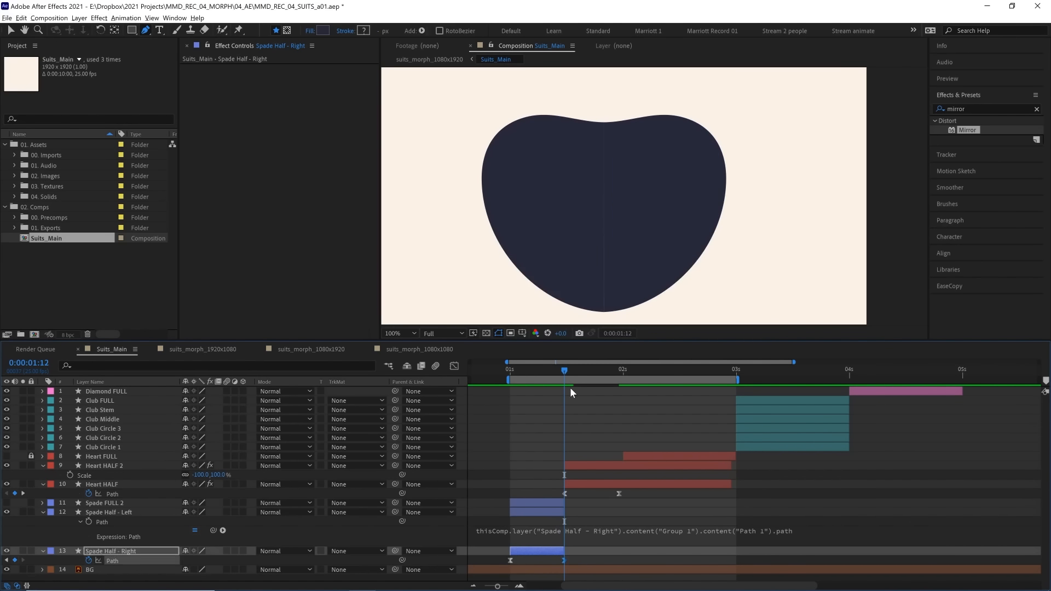
{"action": "right_click", "coordinate": [603, 193]}
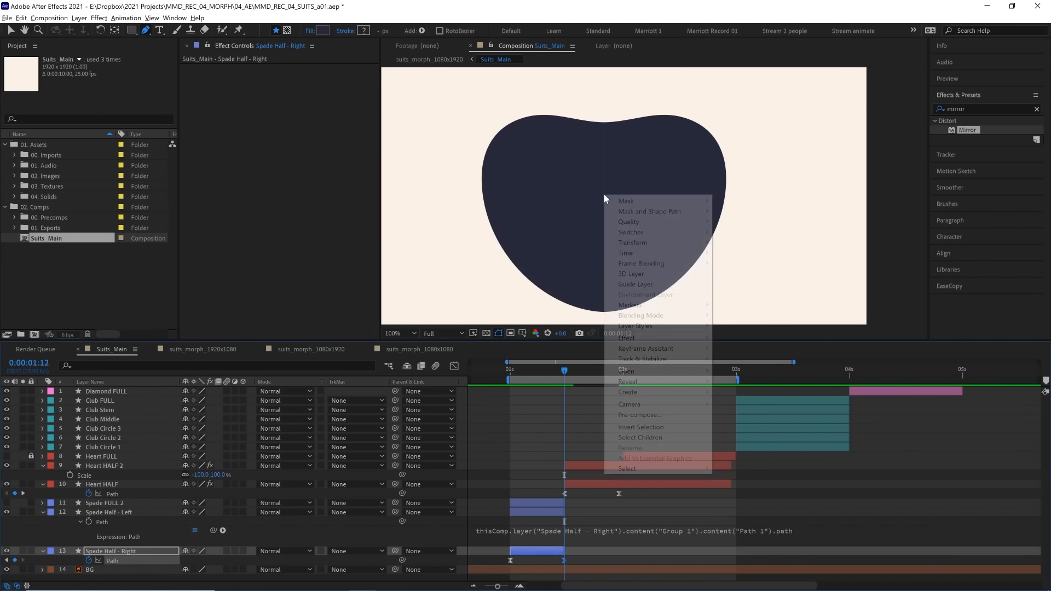
{"action": "left_click", "coordinate": [682, 142]}
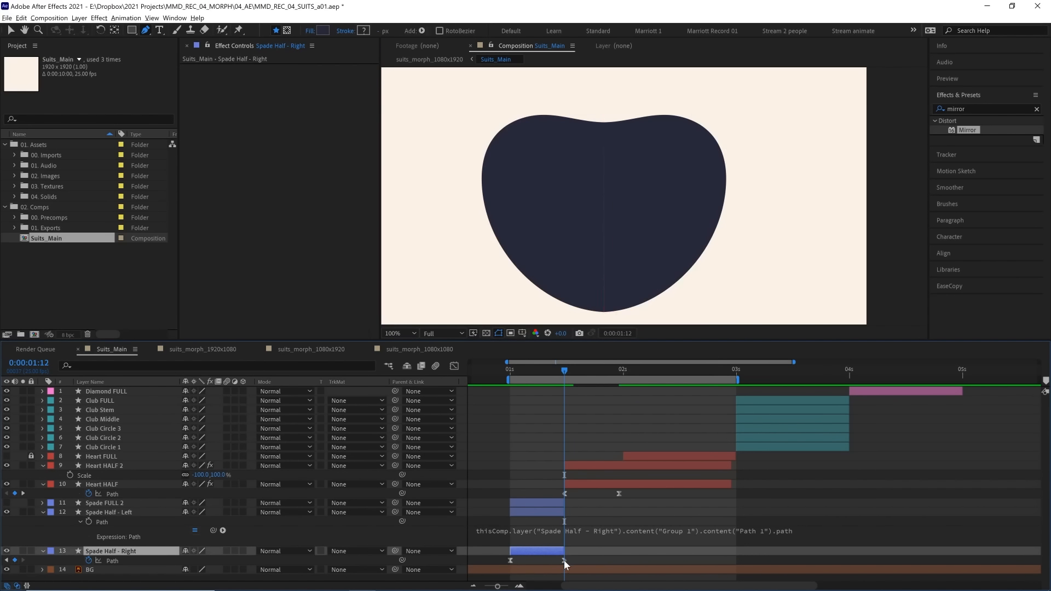
{"action": "left_click", "coordinate": [571, 483]}
{"action": "left_click", "coordinate": [6, 483]}
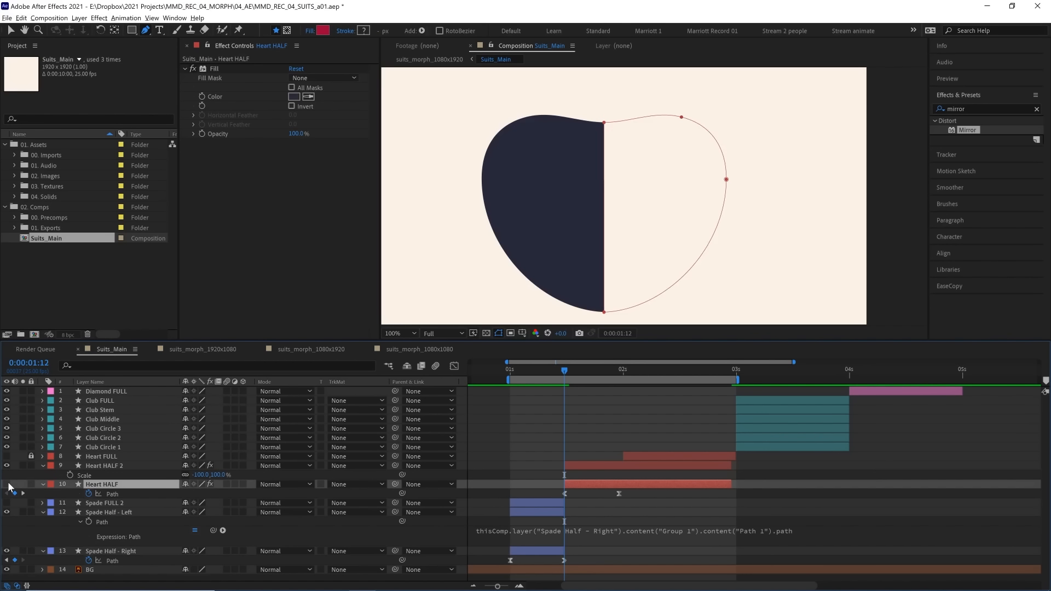
{"action": "left_click", "coordinate": [7, 484]}
Move the last path keyframe of Spade Half - Right to 0:00:01:11 and pull its upper outer curve inward to match the heart
{"action": "left_click", "coordinate": [573, 550]}
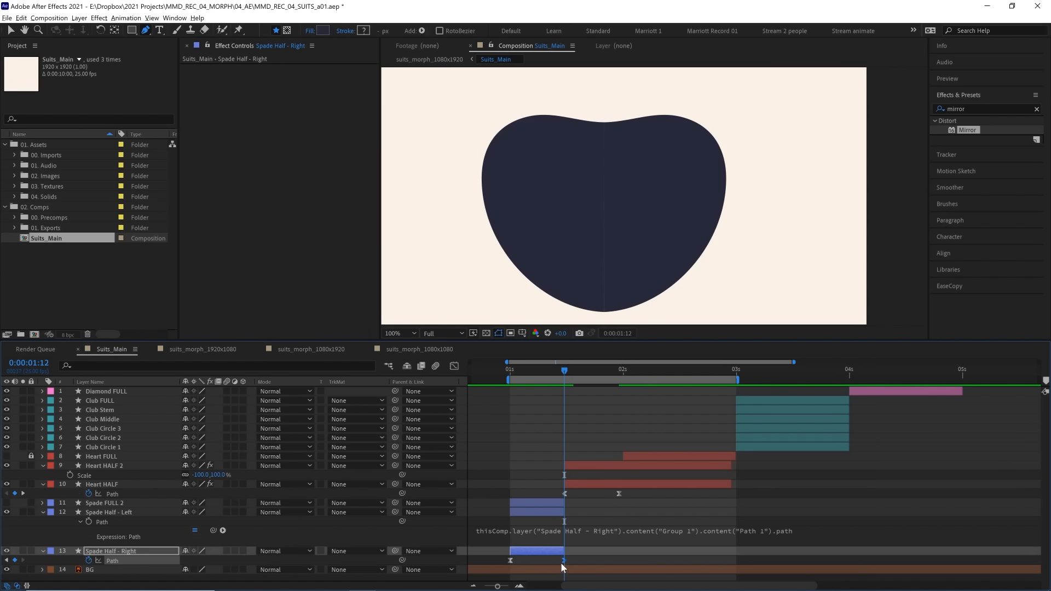
{"action": "left_click_drag", "start_coordinate": [563, 559], "coordinate": [558, 559]}
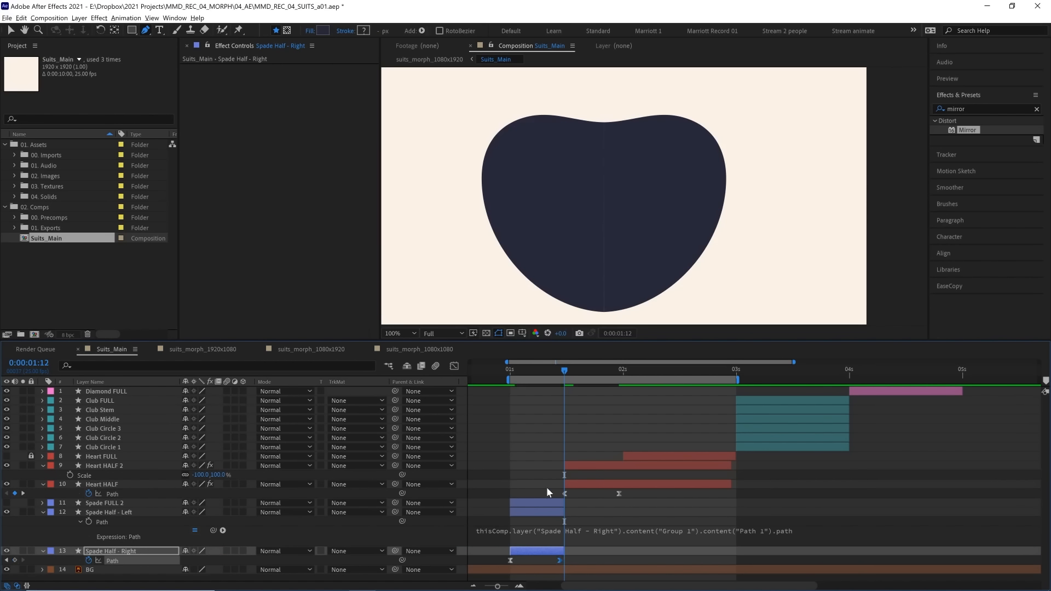
{"action": "left_click", "coordinate": [558, 377]}
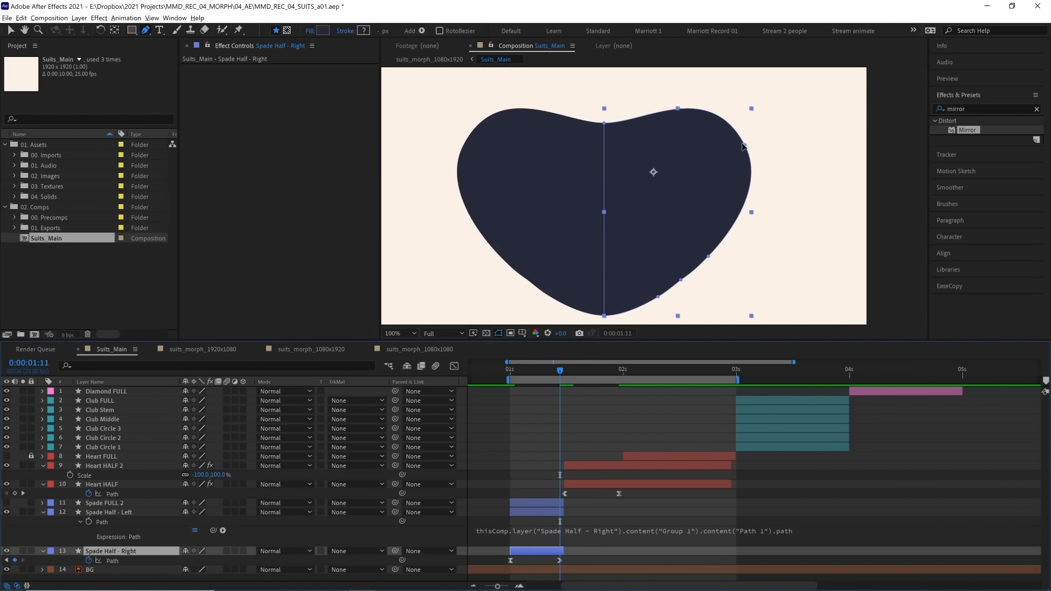
{"action": "left_click_drag", "start_coordinate": [742, 149], "coordinate": [690, 97]}
Preview and scrub the spade-to-heart handover around 0:00:01:11 to check how the shapes line up
{"action": "key", "text": "space"}
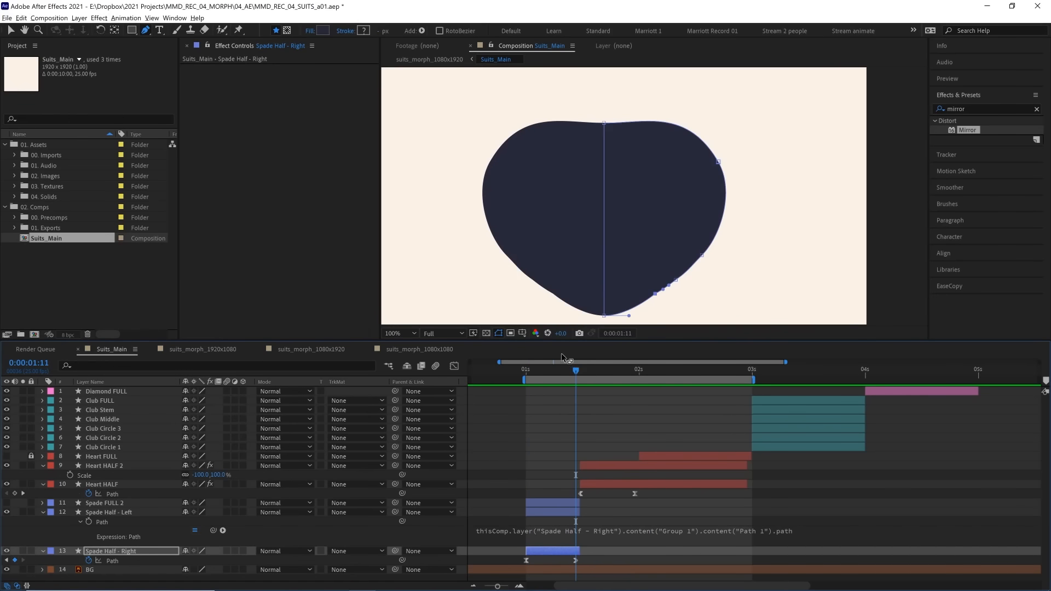
{"action": "left_click", "coordinate": [558, 372]}
{"action": "left_click_drag", "start_coordinate": [565, 372], "coordinate": [612, 336]}
{"action": "left_click_drag", "start_coordinate": [580, 370], "coordinate": [543, 366]}
{"action": "left_click", "coordinate": [583, 485]}
{"action": "key", "text": "space"}
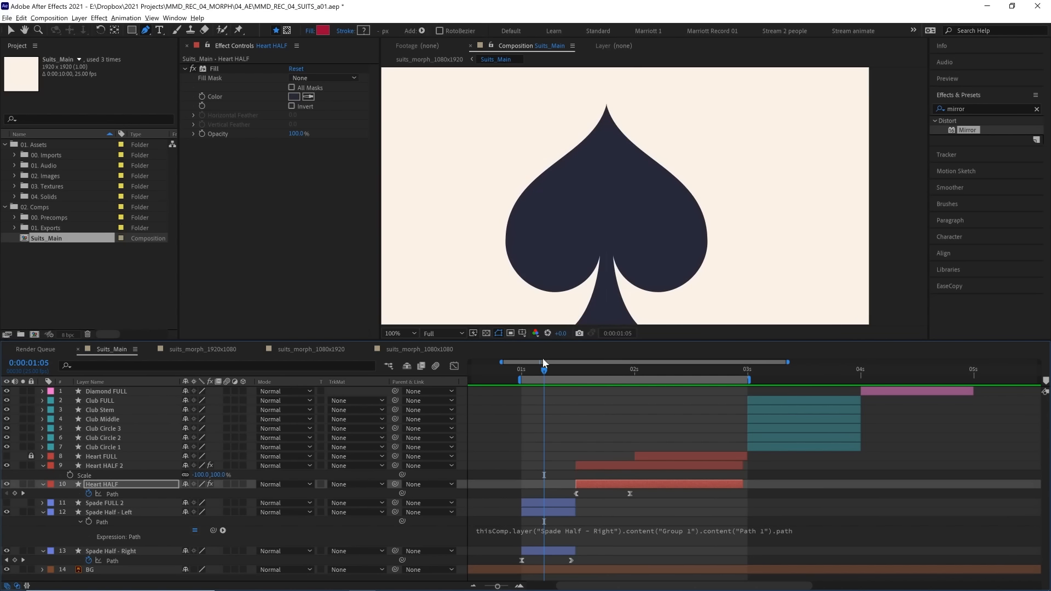
Lower the center dip and lobe point of Heart HALF at 0:00:01:12, and match Spade Half - Right to it at 0:00:01:11
{"action": "left_click_drag", "start_coordinate": [543, 369], "coordinate": [575, 370]}
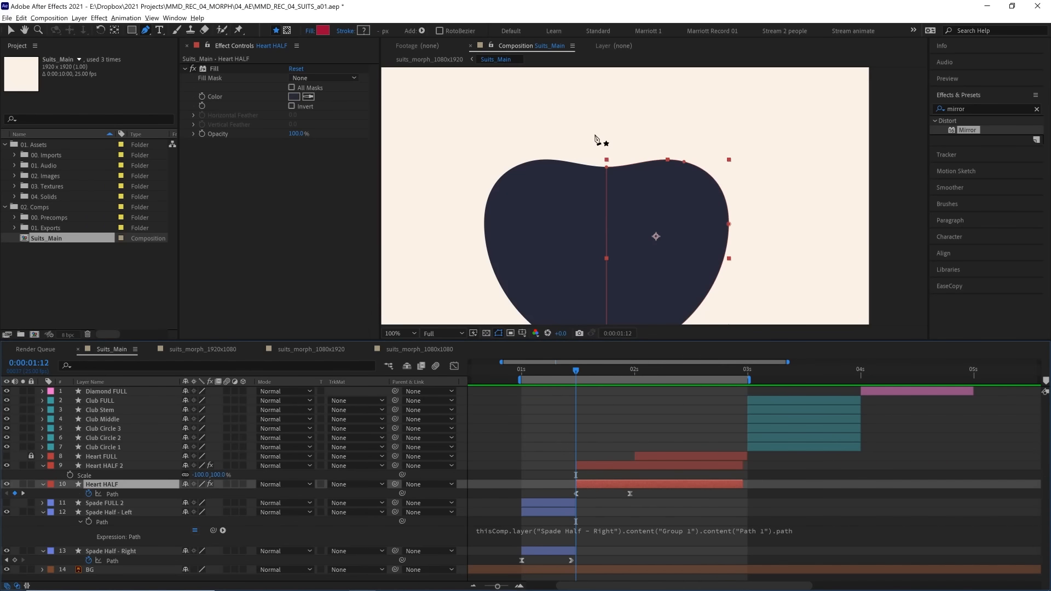
{"action": "left_click_drag", "start_coordinate": [606, 167], "coordinate": [607, 194]}
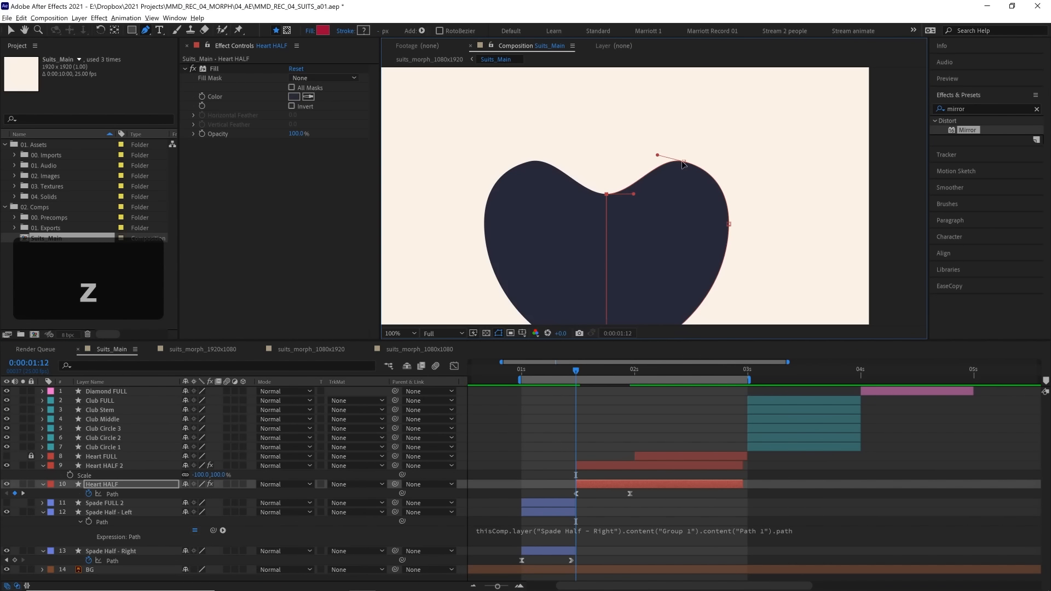
{"action": "left_click_drag", "start_coordinate": [684, 162], "coordinate": [683, 175]}
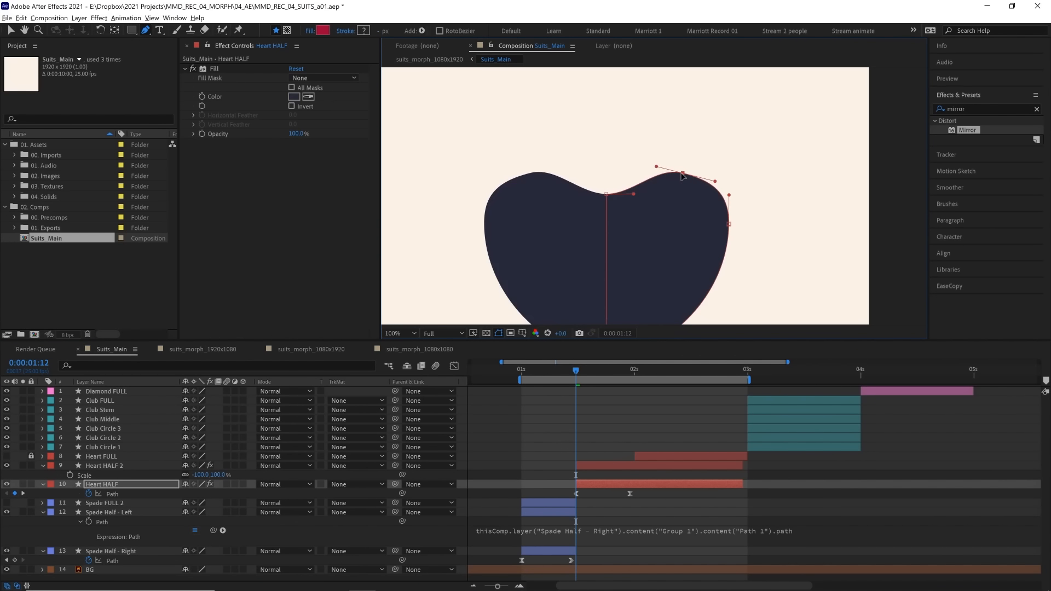
{"action": "left_click", "coordinate": [571, 372]}
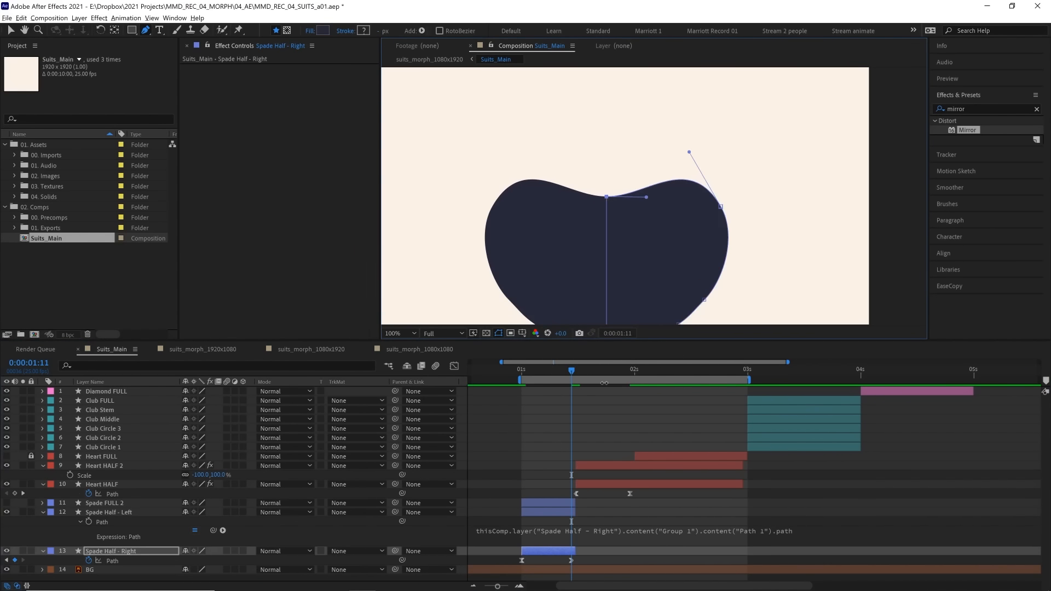
Scrub the morph from 0:00:01:02 to 0:00:01:15 to examine how the center dip and lobes move
{"action": "left_click_drag", "start_coordinate": [568, 370], "coordinate": [537, 371]}
{"action": "key", "text": "space"}
{"action": "left_click", "coordinate": [530, 371]}
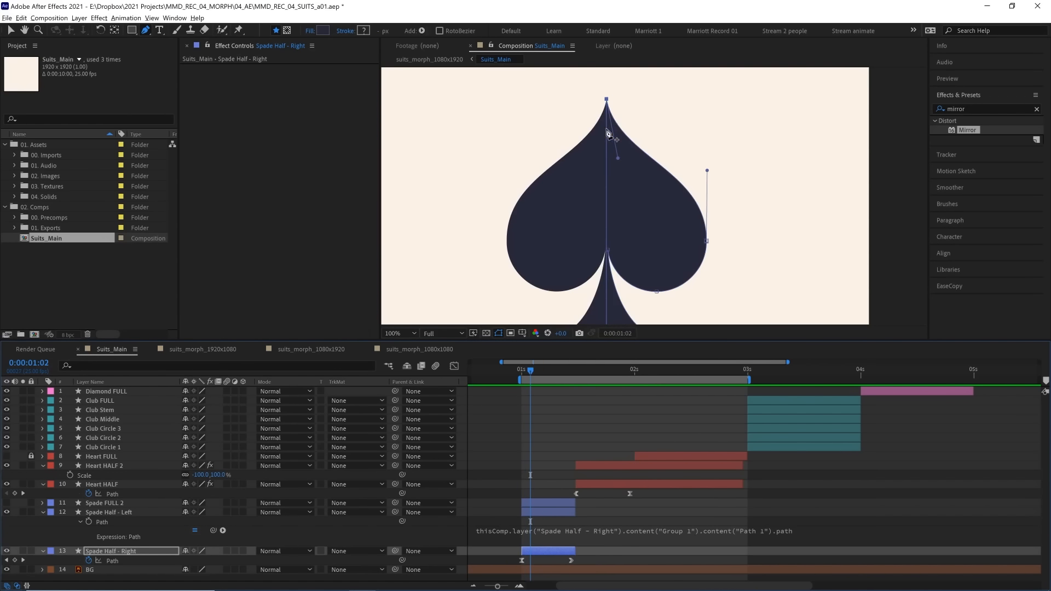
{"action": "left_click_drag", "start_coordinate": [550, 369], "coordinate": [575, 370]}
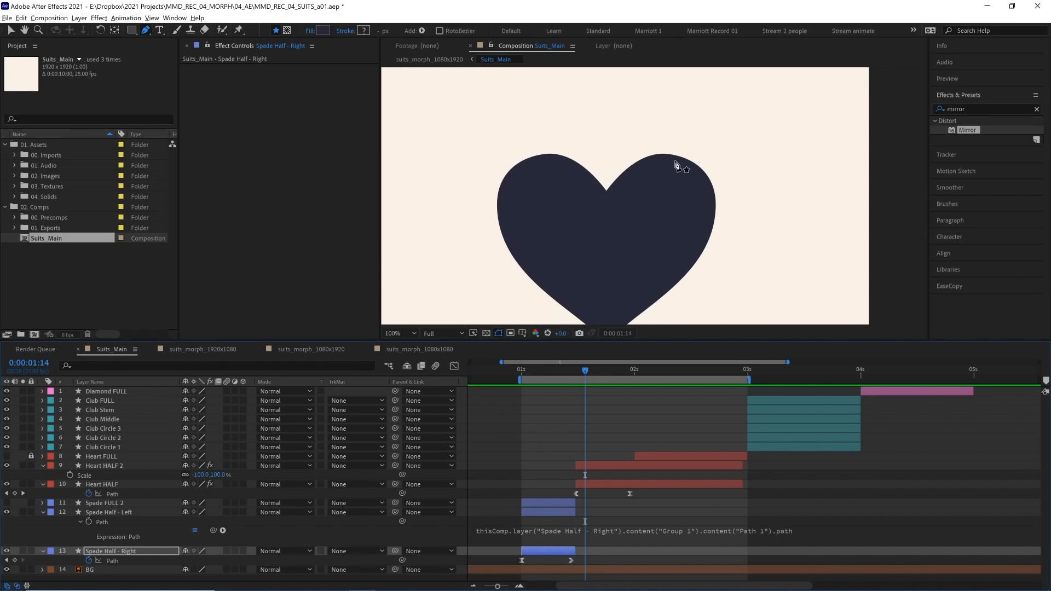
{"action": "mouse_move", "coordinate": [575, 376]}
{"action": "left_mouse_down"}
{"action": "mouse_move", "coordinate": [553, 374]}
{"action": "mouse_move", "coordinate": [590, 373]}
{"action": "left_mouse_up"}
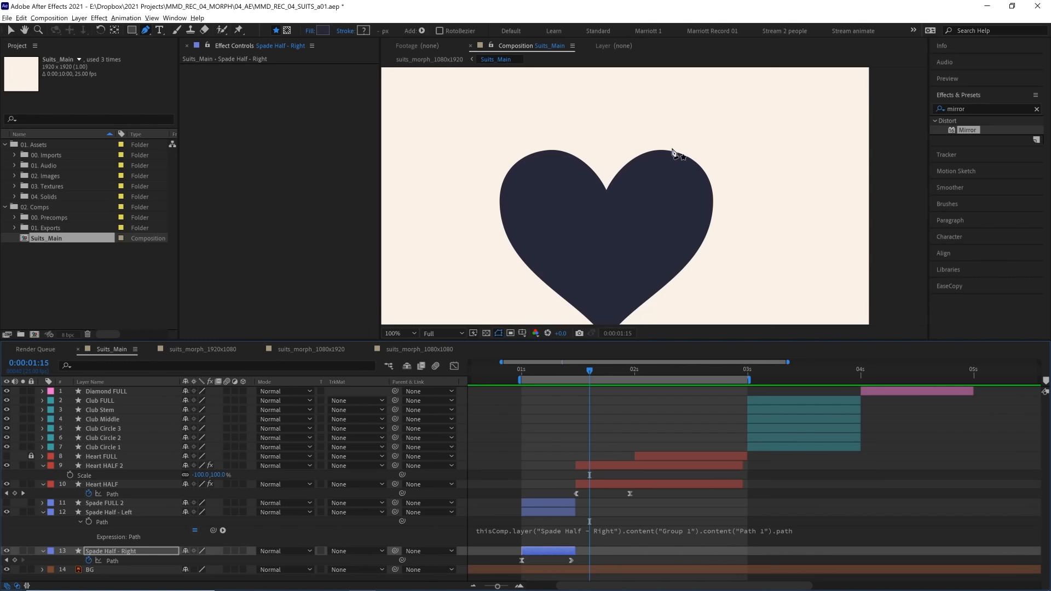
Level the lobe point's handles on Heart HALF at 0:00:01:12 and adjust the matching curve handle on Spade Half - Right at 0:00:01:11
{"action": "mouse_move", "coordinate": [570, 376]}
{"action": "left_mouse_down"}
{"action": "mouse_move", "coordinate": [551, 373]}
{"action": "mouse_move", "coordinate": [587, 365]}
{"action": "mouse_move", "coordinate": [582, 353]}
{"action": "mouse_move", "coordinate": [572, 374]}
{"action": "left_mouse_up"}
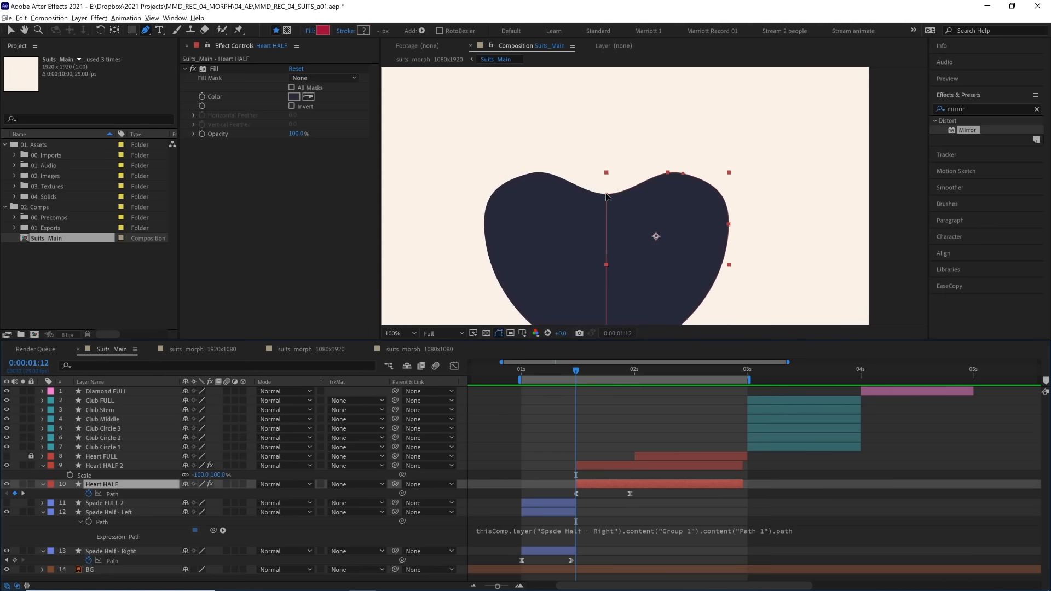
{"action": "left_click_drag", "start_coordinate": [605, 194], "coordinate": [706, 175]}
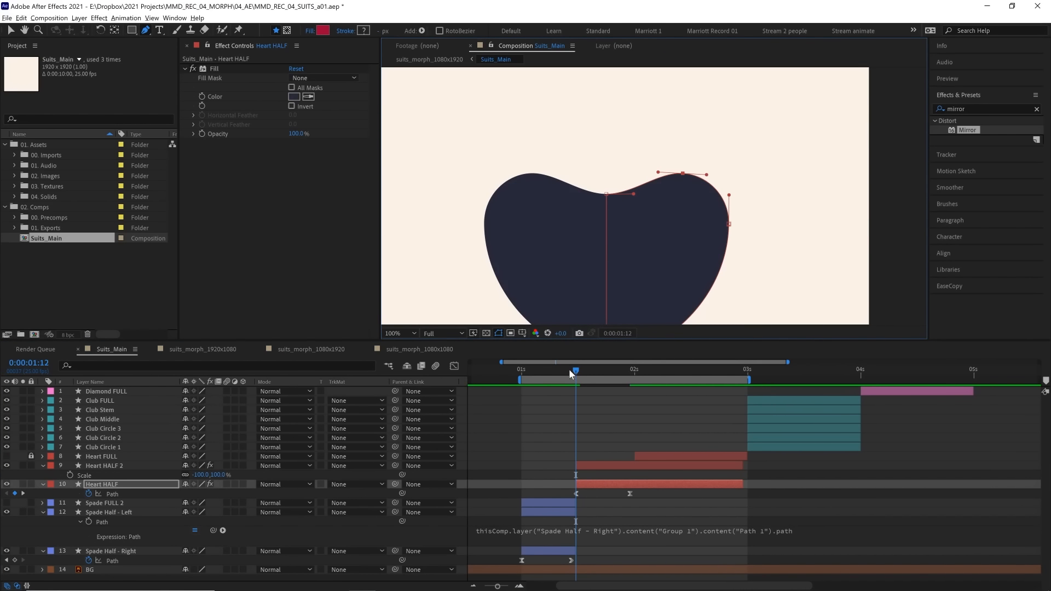
{"action": "left_click_drag", "start_coordinate": [572, 371], "coordinate": [571, 372]}
{"action": "left_click", "coordinate": [551, 551]}
{"action": "left_click_drag", "start_coordinate": [696, 172], "coordinate": [687, 157]}
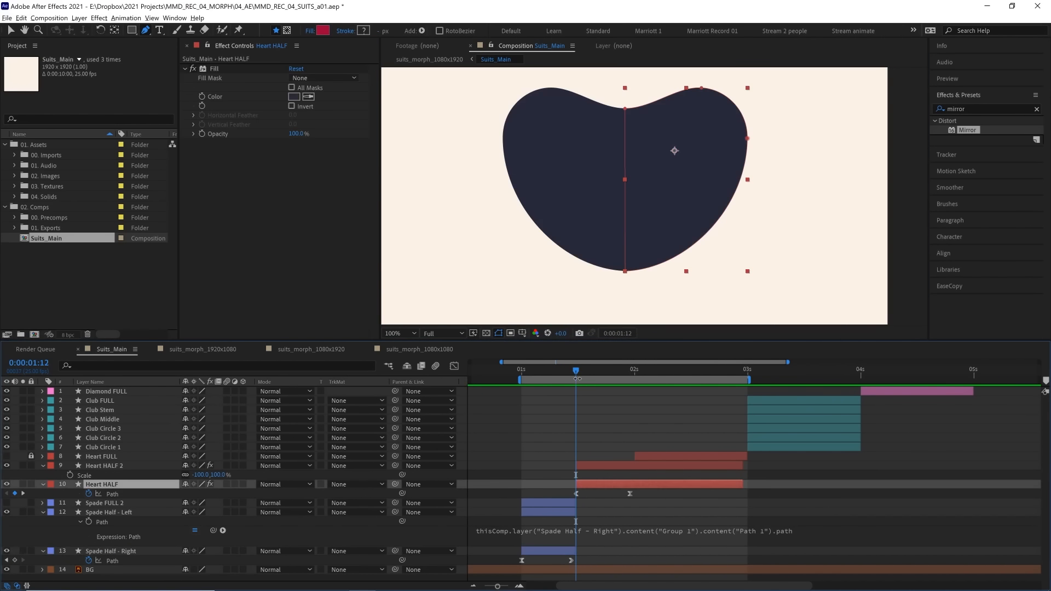
Scrub the spade between 0:00:01:03 and 0:00:01:10 and select its inner stem corner point to examine how the stem widens
{"action": "mouse_move", "coordinate": [576, 375]}
{"action": "left_mouse_down"}
{"action": "mouse_move", "coordinate": [558, 369]}
{"action": "mouse_move", "coordinate": [569, 367]}
{"action": "left_mouse_up"}
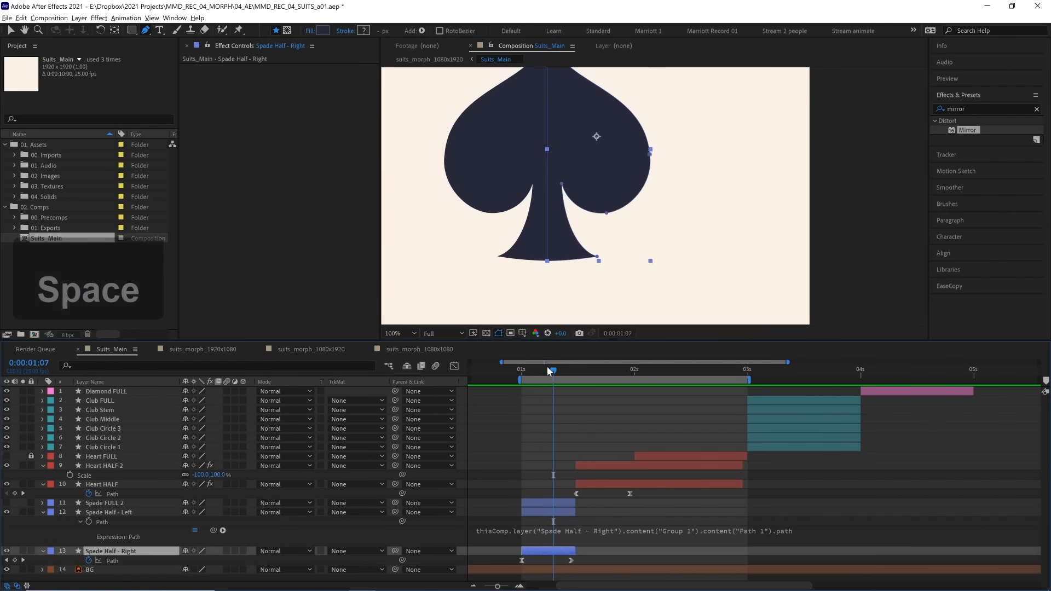
{"action": "left_click_drag", "start_coordinate": [548, 370], "coordinate": [566, 366]}
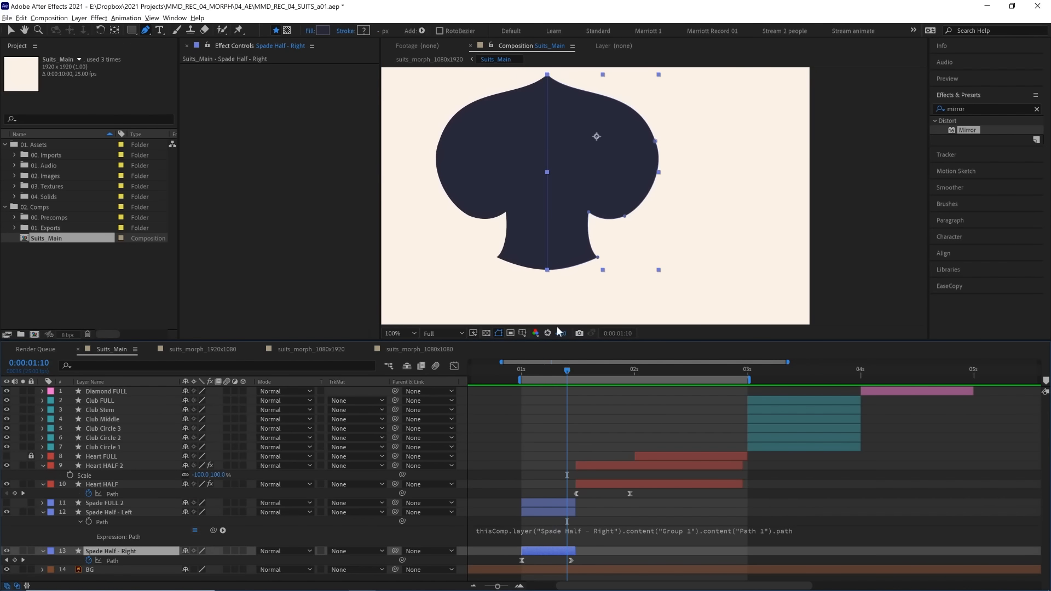
{"action": "left_click", "coordinate": [588, 213]}
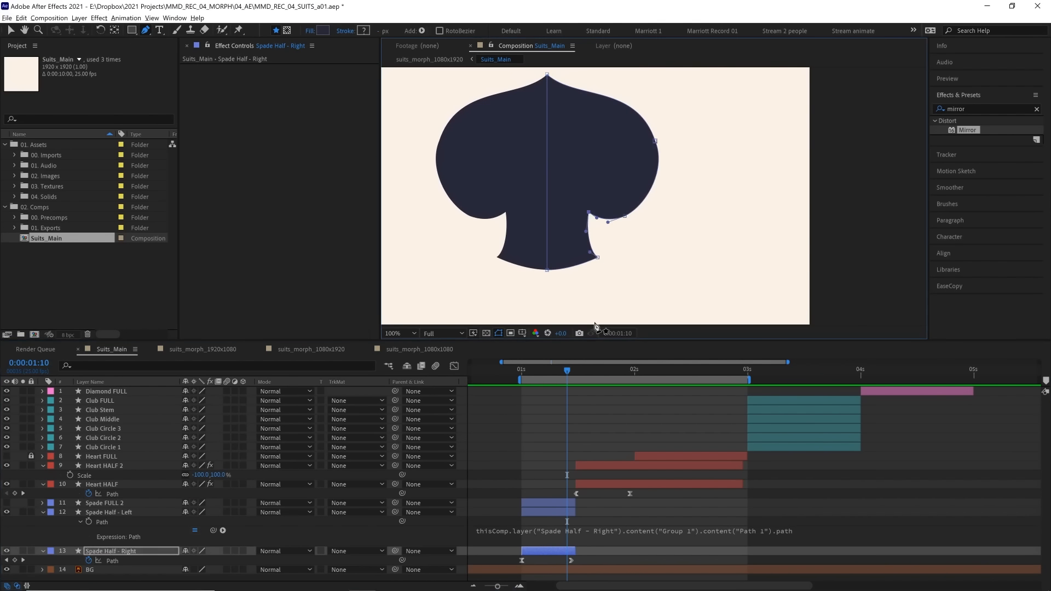
{"action": "left_click", "coordinate": [536, 369]}
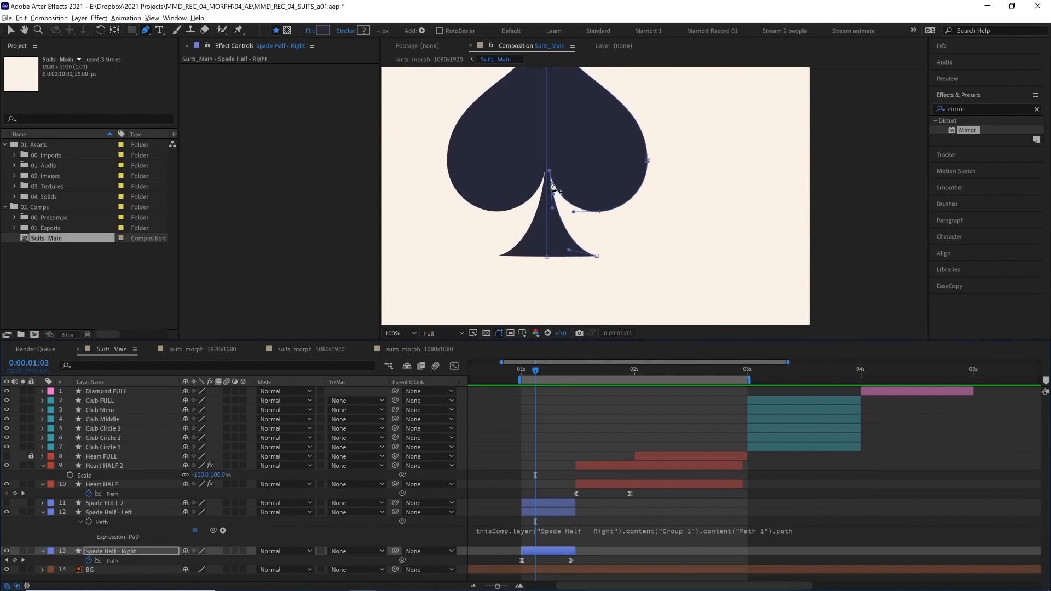
{"action": "left_click_drag", "start_coordinate": [543, 370], "coordinate": [562, 371]}
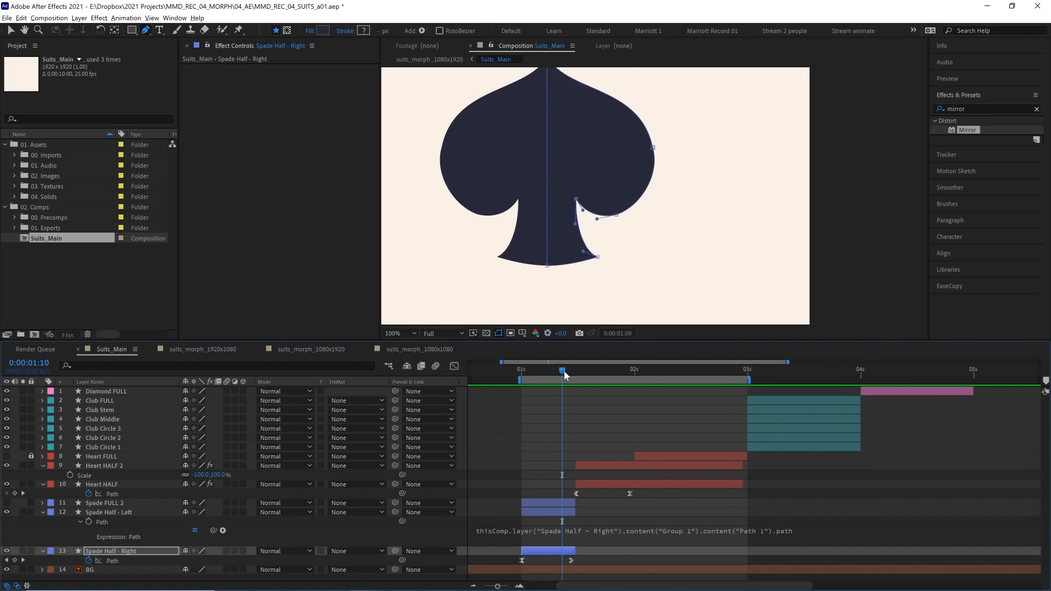
Nudge the inner stem corner of Spade Half - Right at 0:00:01:11 and inspect the lower-right edge up close
{"action": "left_click_drag", "start_coordinate": [564, 373], "coordinate": [539, 371]}
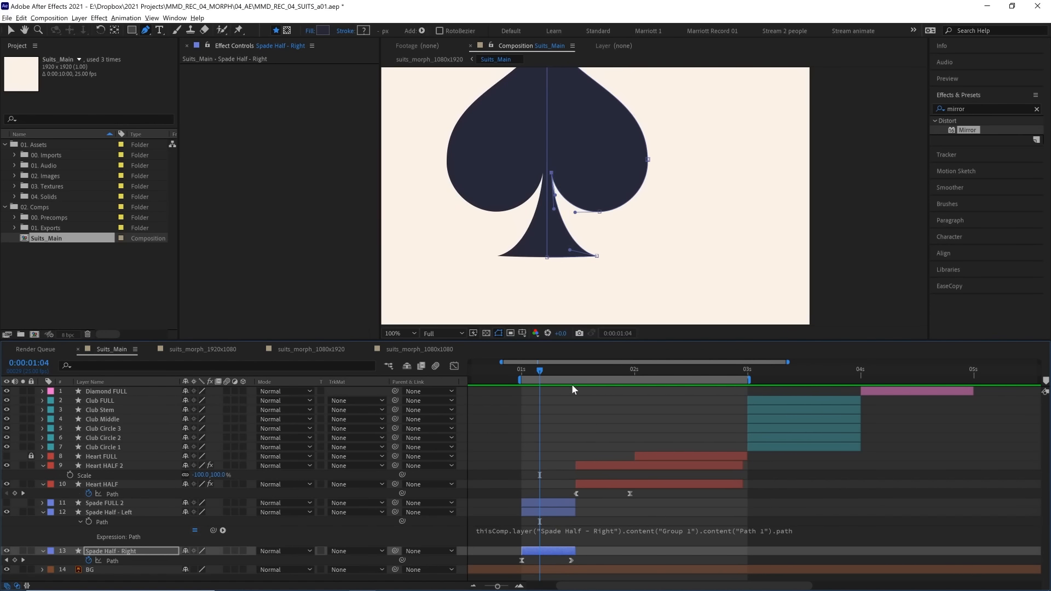
{"action": "left_click_drag", "start_coordinate": [548, 374], "coordinate": [571, 372]}
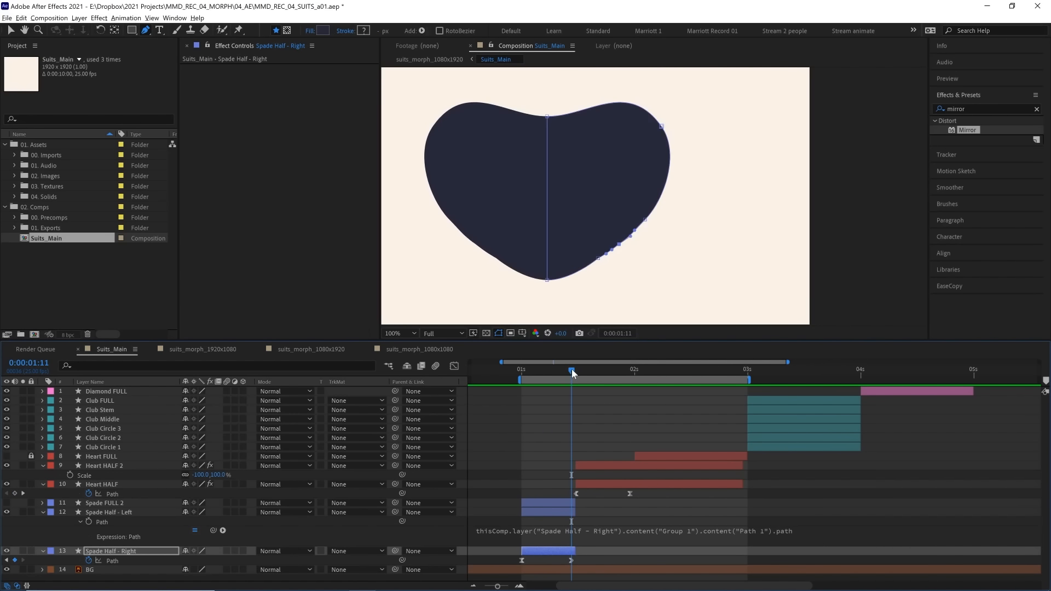
{"action": "left_click_drag", "start_coordinate": [618, 244], "coordinate": [614, 241]}
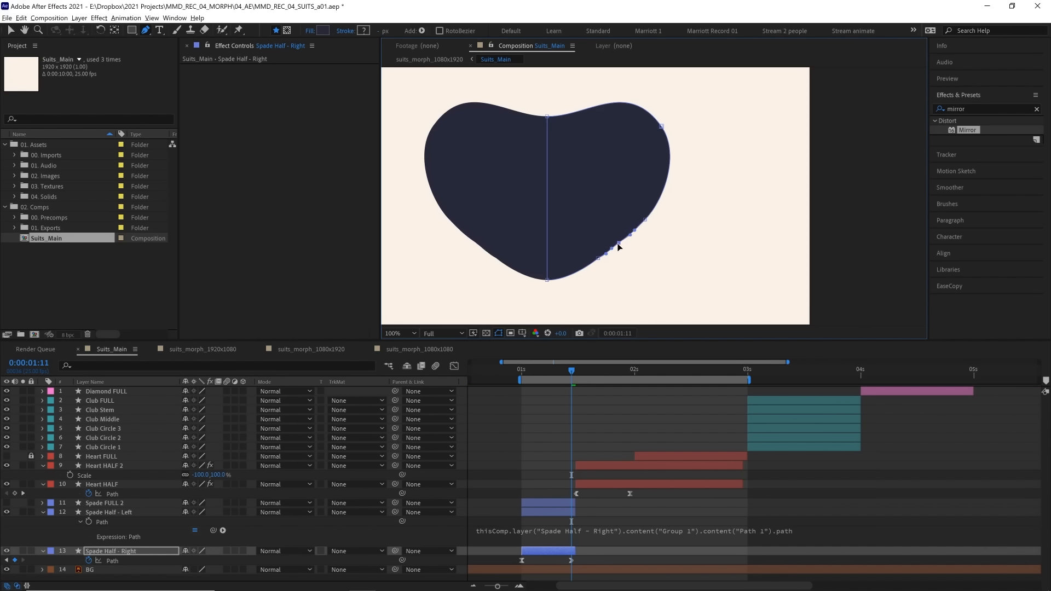
{"action": "key", "text": "period"}
{"action": "key", "text": "space"}
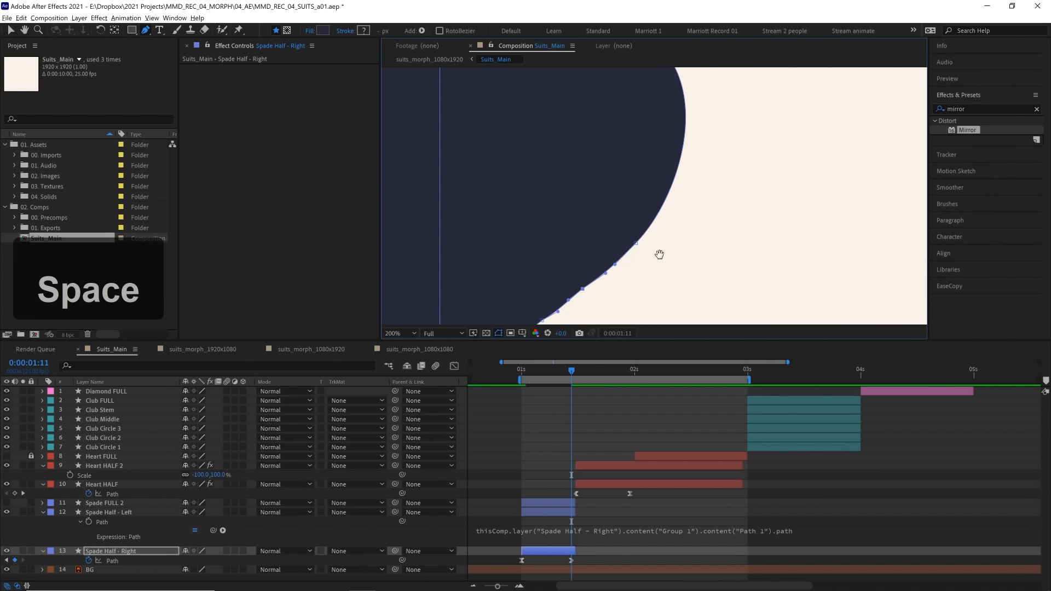
{"action": "left_click_drag", "start_coordinate": [659, 251], "coordinate": [737, 192]}
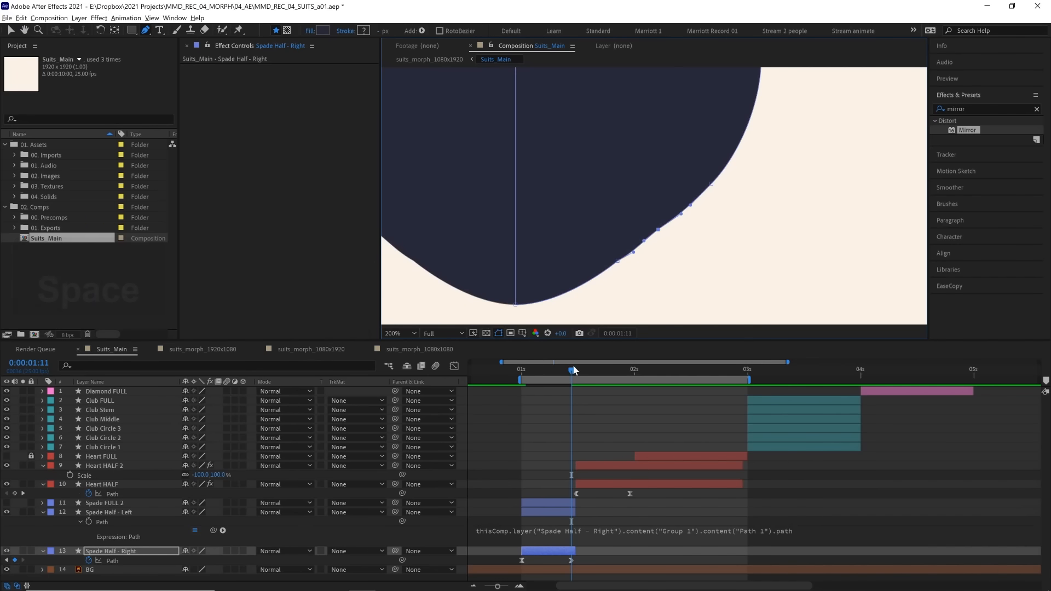
Scrub between 0:00:01:10 and 0:00:01:12 to compare the spade's lower edge with the Heart HALF shape at the handover
{"action": "left_click_drag", "start_coordinate": [572, 372], "coordinate": [568, 371]}
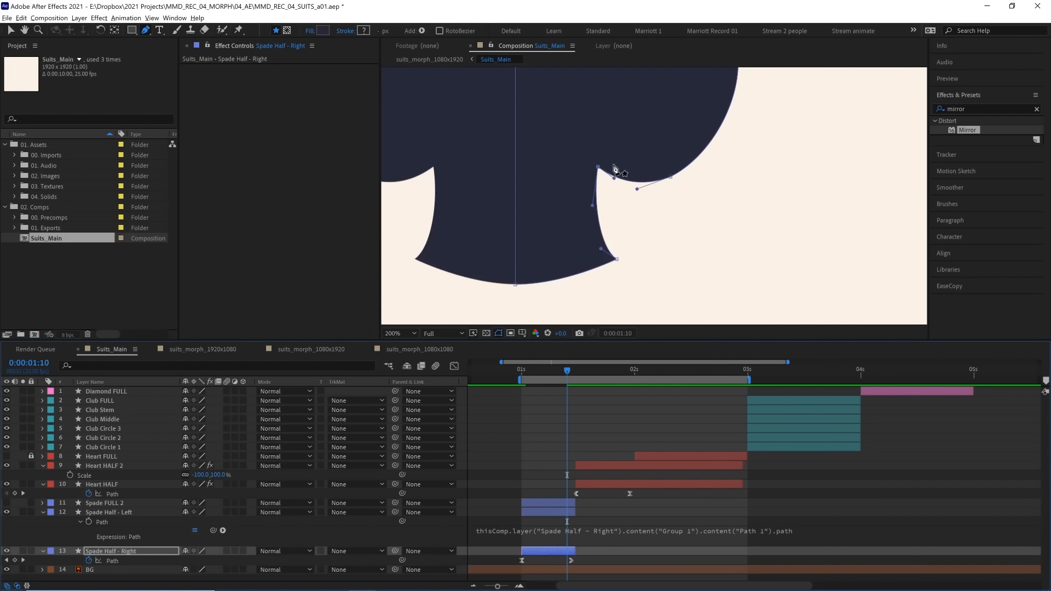
{"action": "left_click_drag", "start_coordinate": [563, 374], "coordinate": [574, 370]}
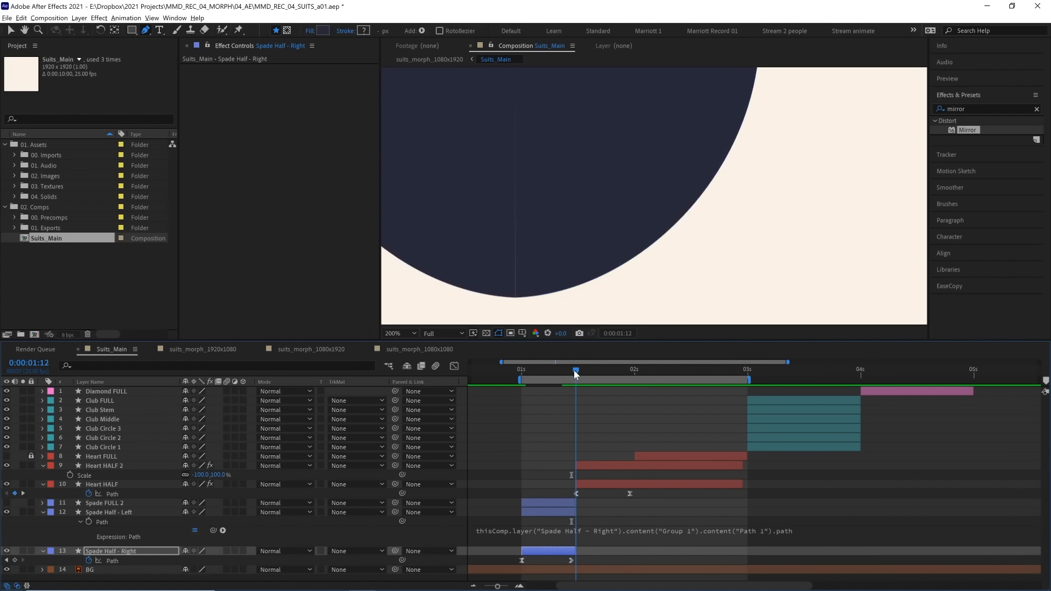
{"action": "scroll", "coordinate": [622, 251], "scroll_direction": "down", "scroll_amount": 2}
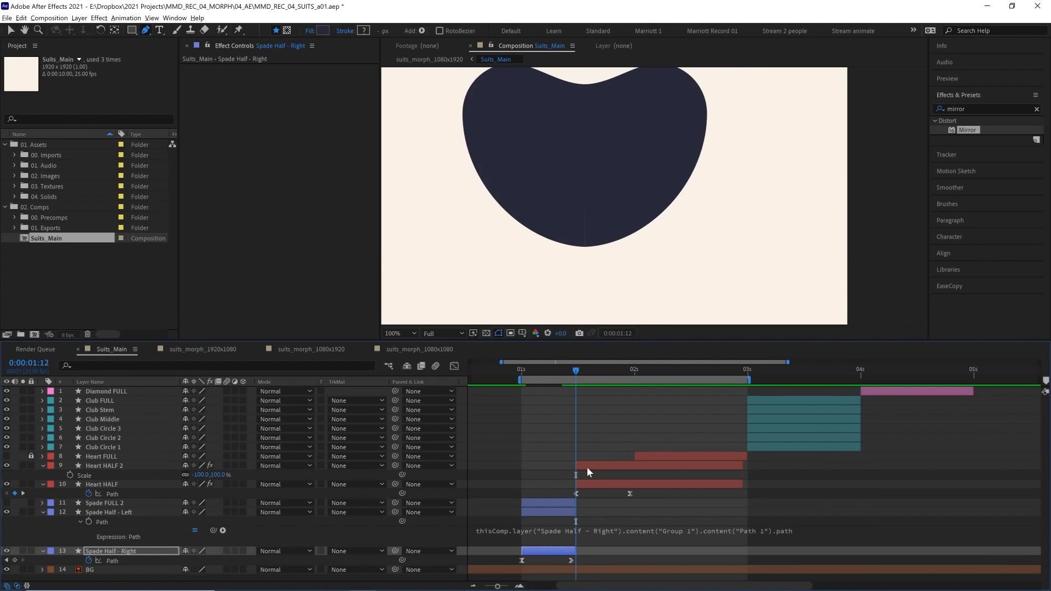
{"action": "left_click", "coordinate": [584, 483]}
{"action": "left_click_drag", "start_coordinate": [575, 372], "coordinate": [571, 371]}
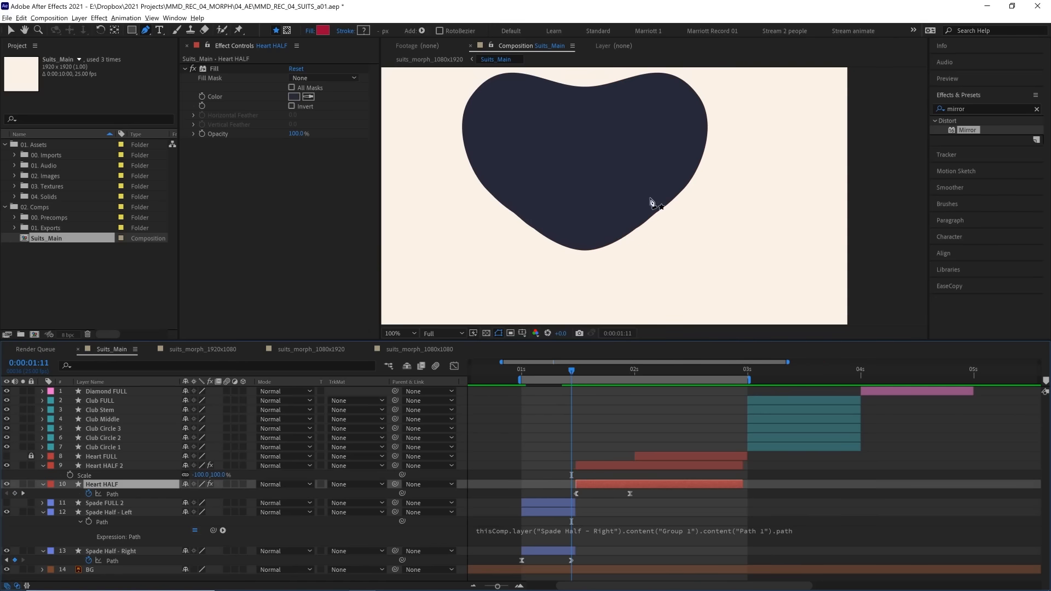
Pull the inner stem corner of Spade Half - Right inward at 0:00:01:11 and shift the outer stem corner up and outward
{"action": "scroll", "coordinate": [650, 202], "scroll_direction": "up", "scroll_amount": 2}
{"action": "left_click", "coordinate": [658, 228]}
{"action": "left_click_drag", "start_coordinate": [657, 229], "coordinate": [594, 207]}
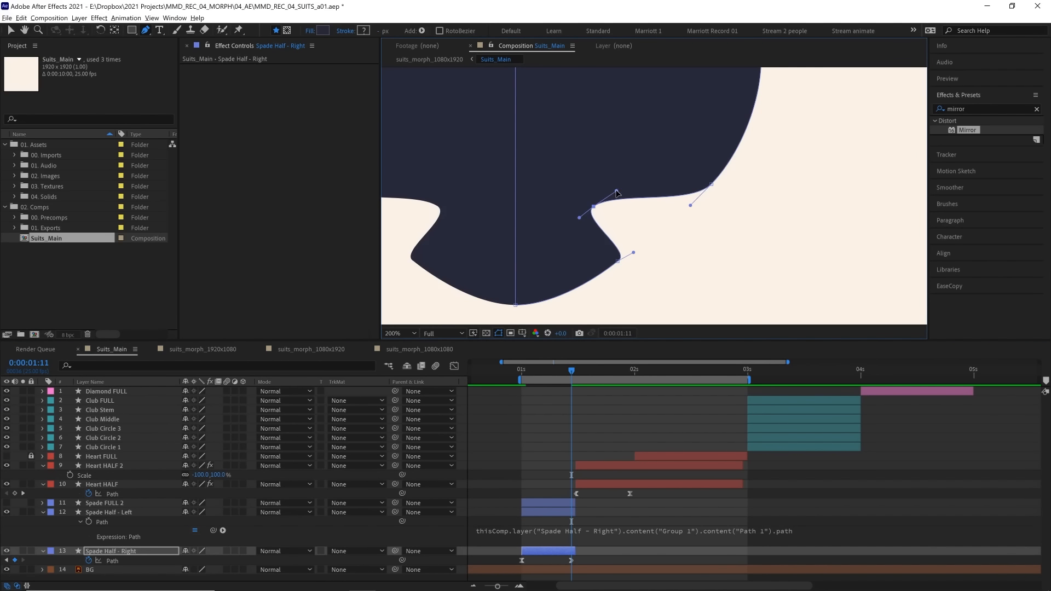
{"action": "left_click_drag", "start_coordinate": [595, 208], "coordinate": [662, 239]}
{"action": "key", "text": "space"}
Round the spade's base at 0:00:01:11 by adjusting the stem and bottom point handles, and raise the inner stem corner slightly outward
{"action": "left_click", "coordinate": [622, 261]}
{"action": "left_click_drag", "start_coordinate": [585, 250], "coordinate": [607, 225]}
{"action": "left_click_drag", "start_coordinate": [691, 194], "coordinate": [690, 206]}
{"action": "left_click_drag", "start_coordinate": [662, 238], "coordinate": [616, 241]}
{"action": "left_click_drag", "start_coordinate": [569, 305], "coordinate": [638, 307]}
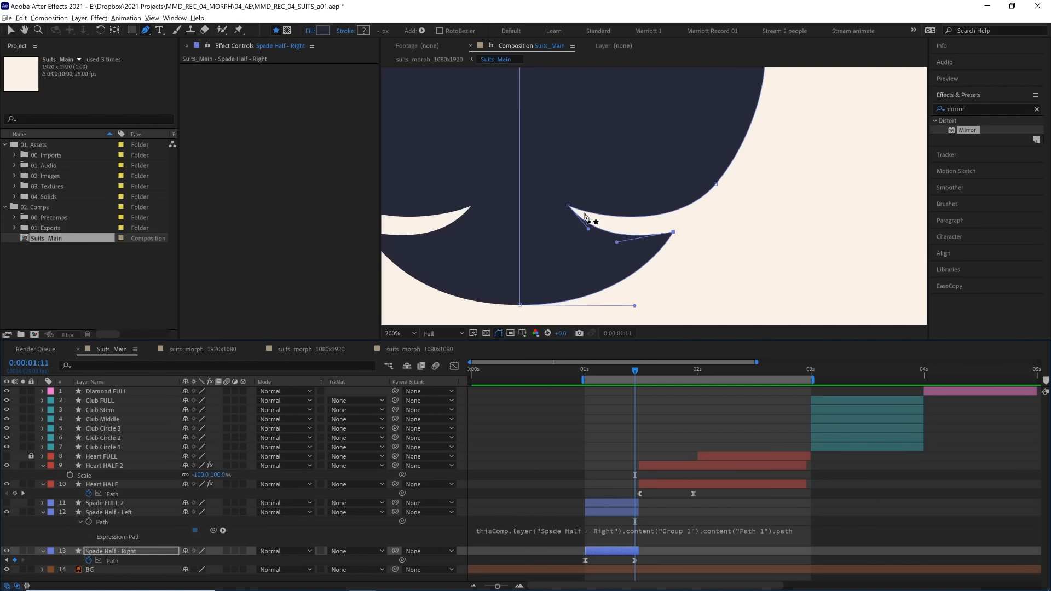
{"action": "mouse_move", "coordinate": [568, 207]}
{"action": "left_mouse_down"}
{"action": "mouse_move", "coordinate": [673, 222]}
{"action": "mouse_move", "coordinate": [610, 227]}
{"action": "mouse_move", "coordinate": [579, 191]}
{"action": "left_mouse_up"}
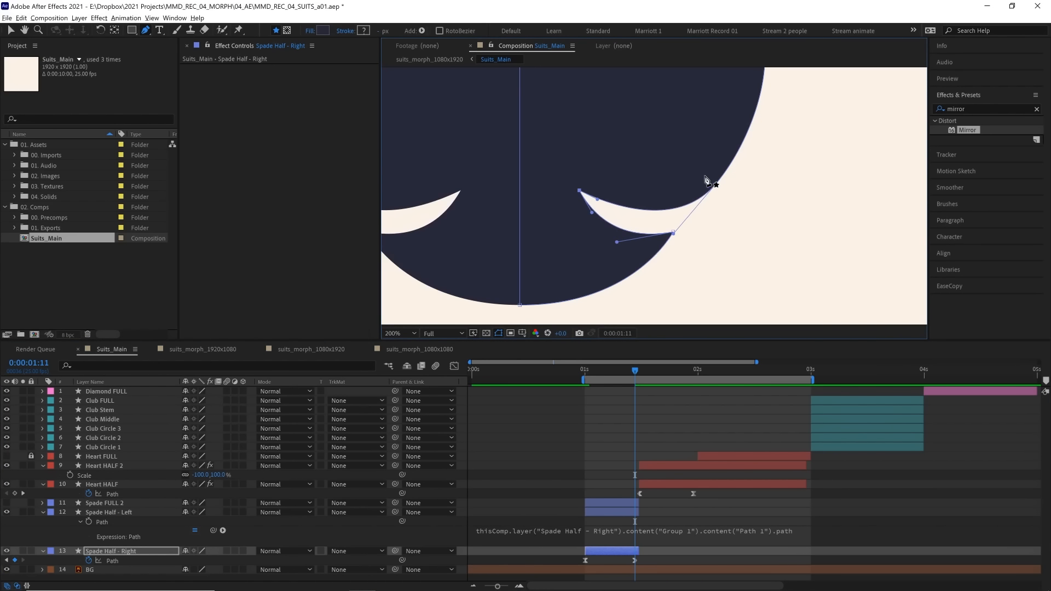
Scrub and play back the spade-to-heart morph to examine the reshaped stem
{"action": "left_click", "coordinate": [627, 374]}
{"action": "mouse_move", "coordinate": [626, 372]}
{"action": "left_mouse_down"}
{"action": "mouse_move", "coordinate": [598, 370]}
{"action": "mouse_move", "coordinate": [636, 365]}
{"action": "mouse_move", "coordinate": [608, 368]}
{"action": "left_mouse_up"}
{"action": "scroll", "coordinate": [621, 219], "scroll_direction": "down", "scroll_amount": 2}
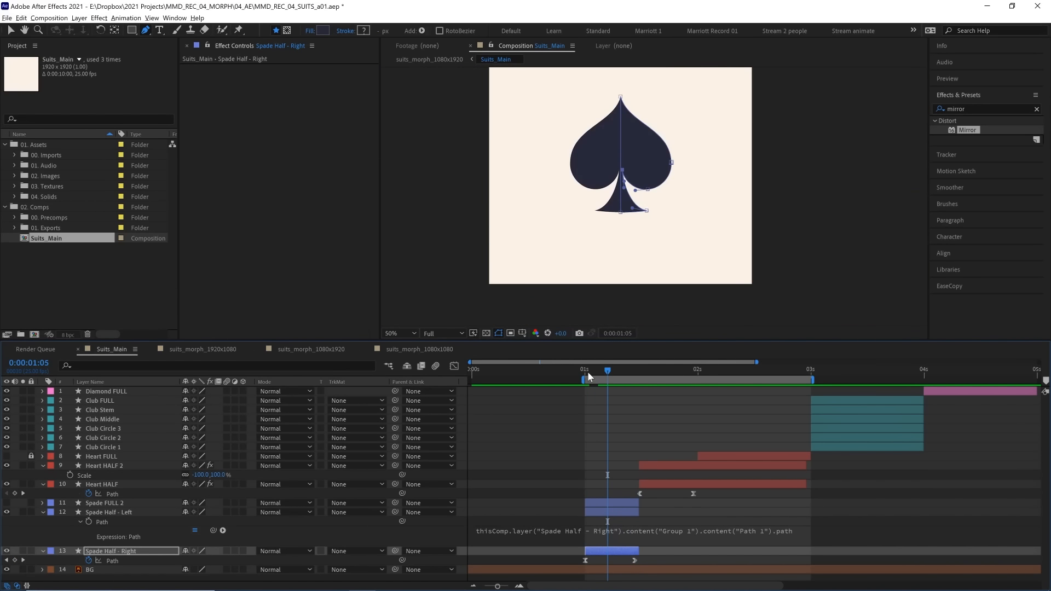
{"action": "key", "text": "space"}
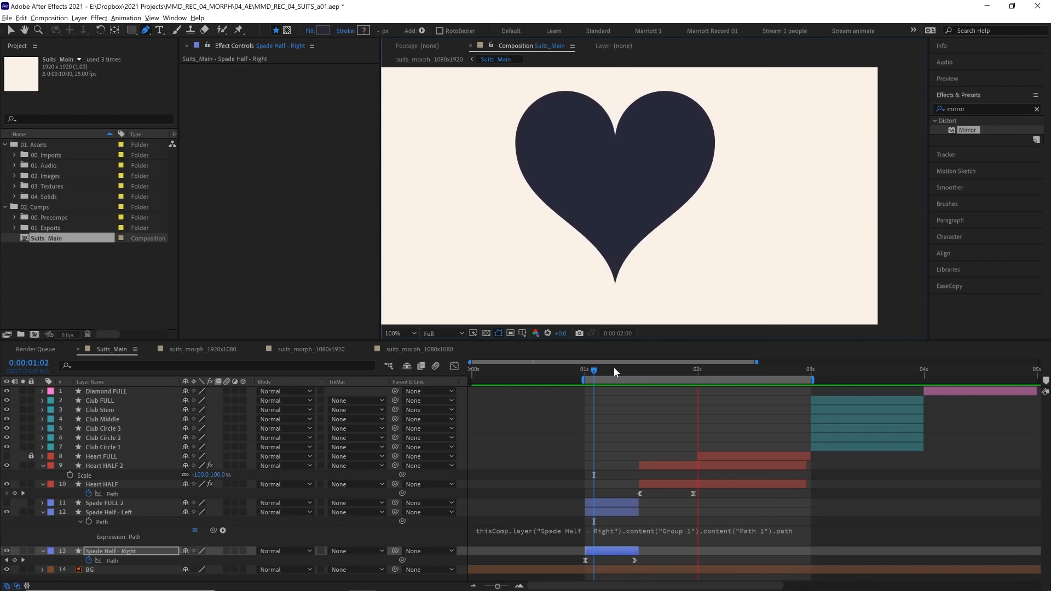
{"action": "key", "text": "space"}
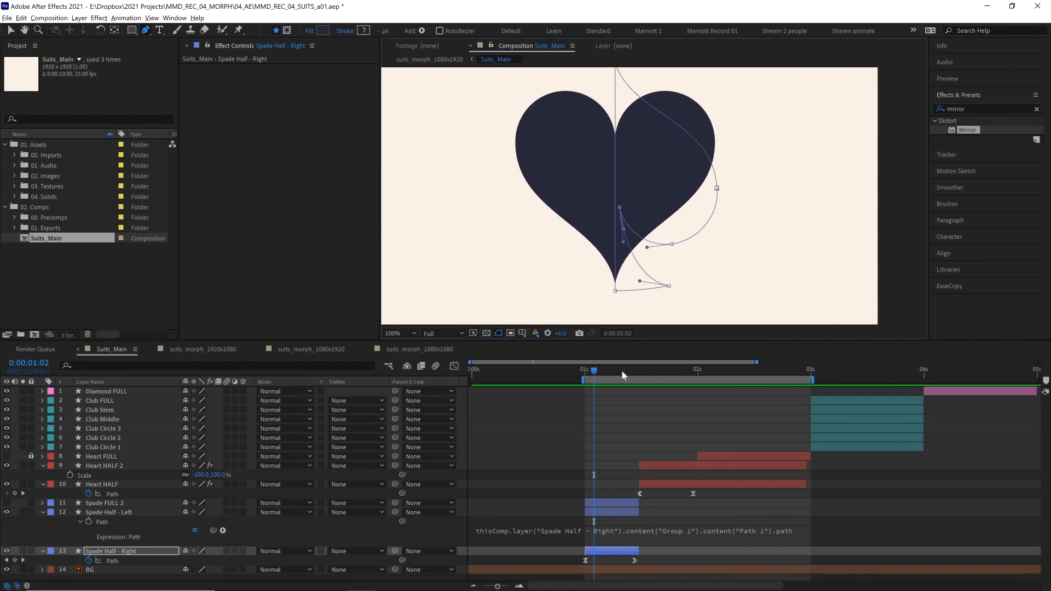
Turn off the Fill effect on Heart HALF and Heart HALF 2 to restore the heart's red color
{"action": "left_click_drag", "start_coordinate": [622, 371], "coordinate": [701, 431]}
{"action": "left_click", "coordinate": [700, 483]}
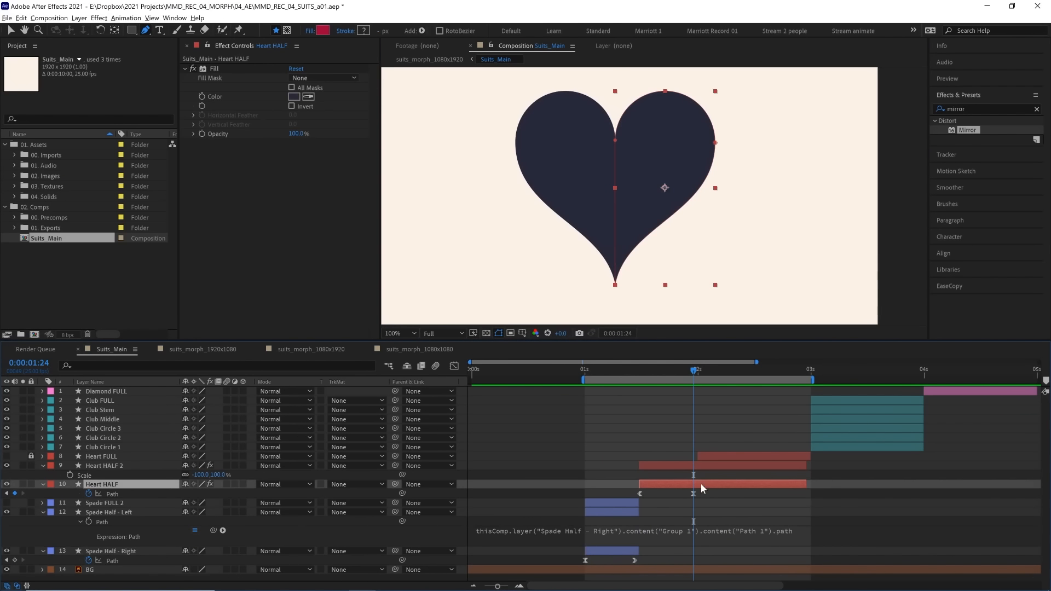
{"action": "left_click", "coordinate": [193, 69]}
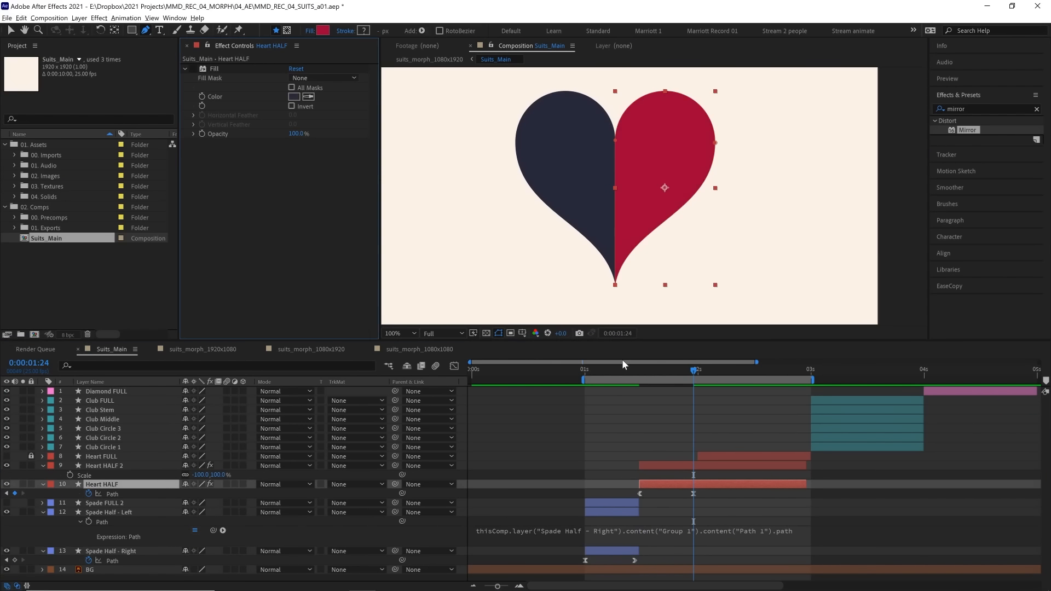
{"action": "left_click", "coordinate": [688, 464]}
{"action": "left_click", "coordinate": [194, 69]}
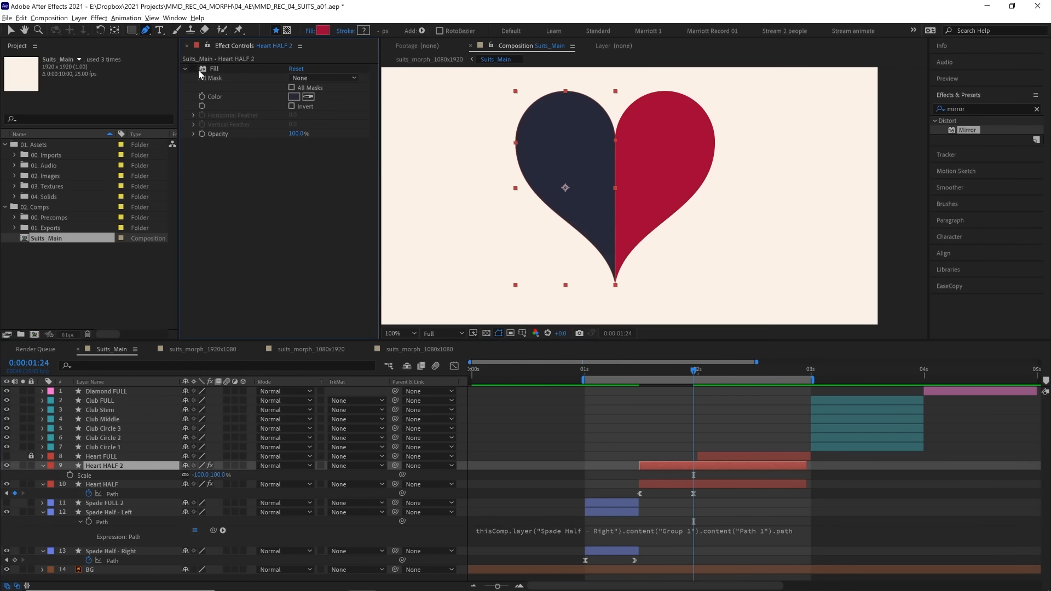
Play the recolored morph and examine Heart HALF's starting shape around its 0:00:01:12 path keyframe
{"action": "key", "text": "space"}
{"action": "left_click", "coordinate": [602, 370]}
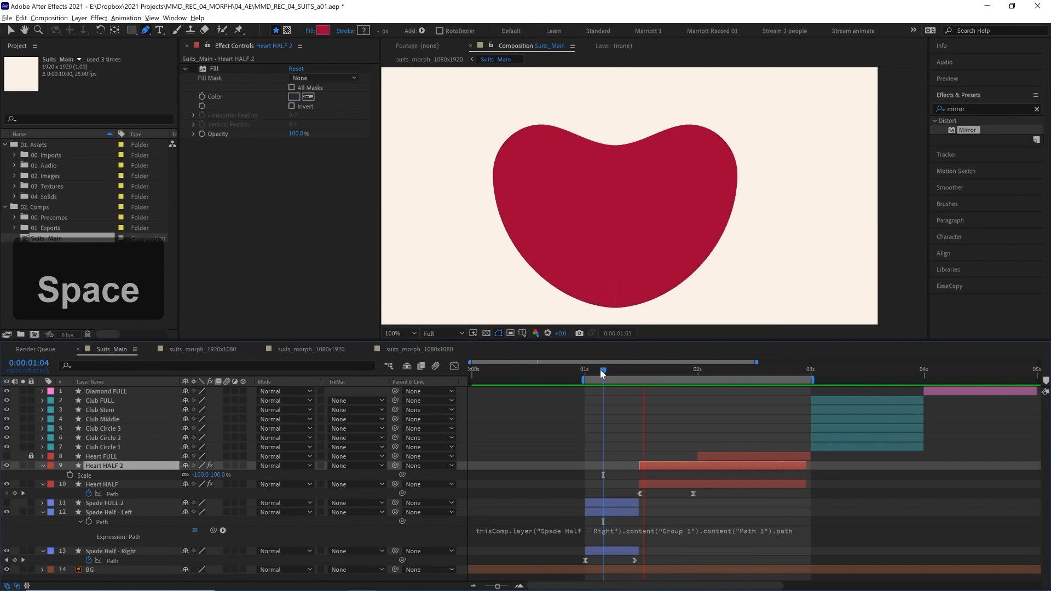
{"action": "scroll", "coordinate": [644, 299], "scroll_direction": "down", "scroll_amount": 2}
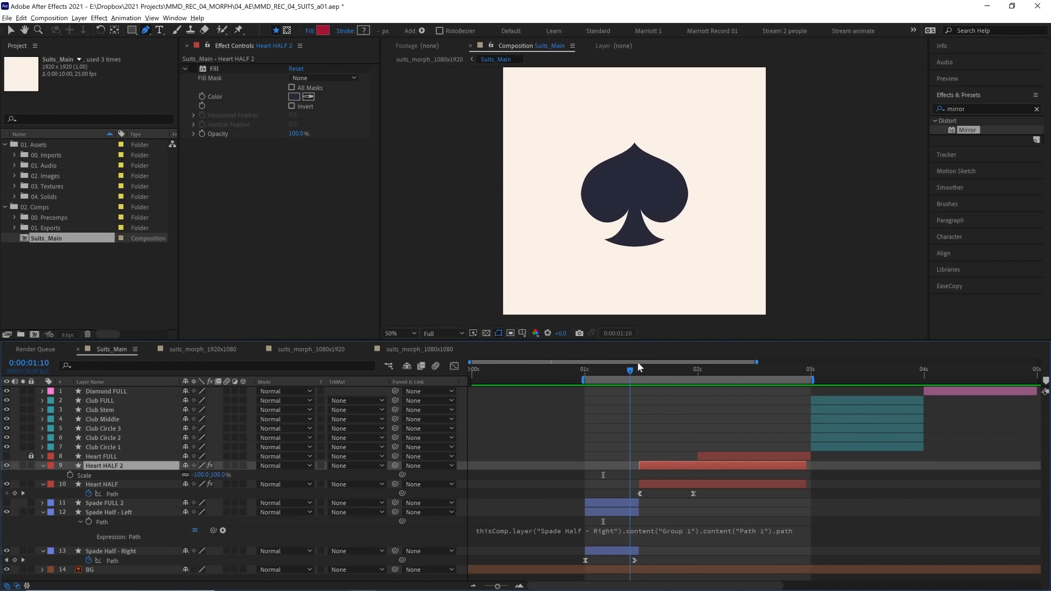
{"action": "left_click", "coordinate": [639, 493]}
{"action": "left_click", "coordinate": [645, 487]}
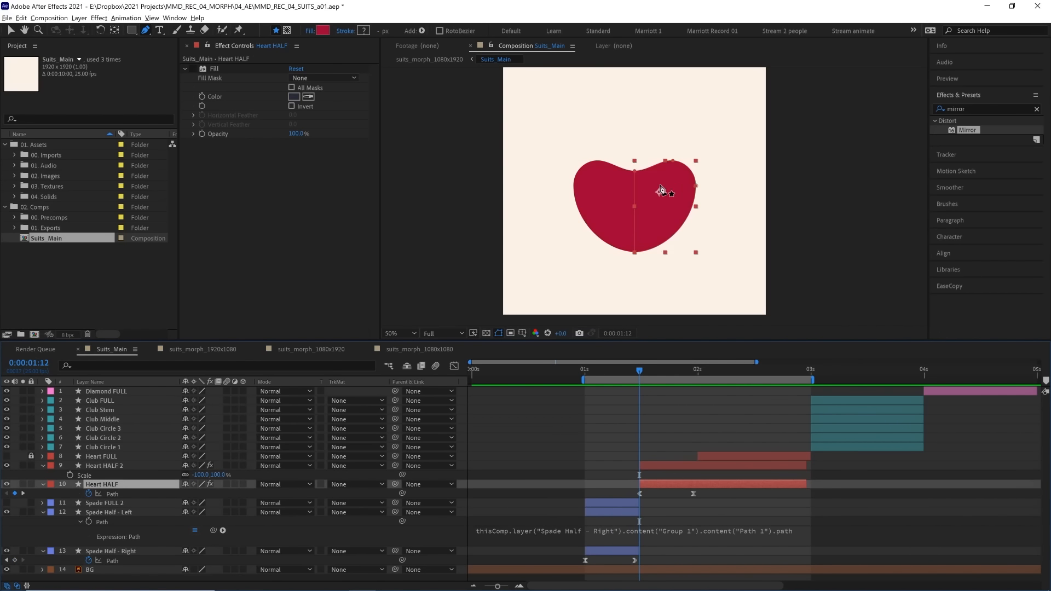
{"action": "scroll", "coordinate": [677, 192], "scroll_direction": "up", "scroll_amount": 2}
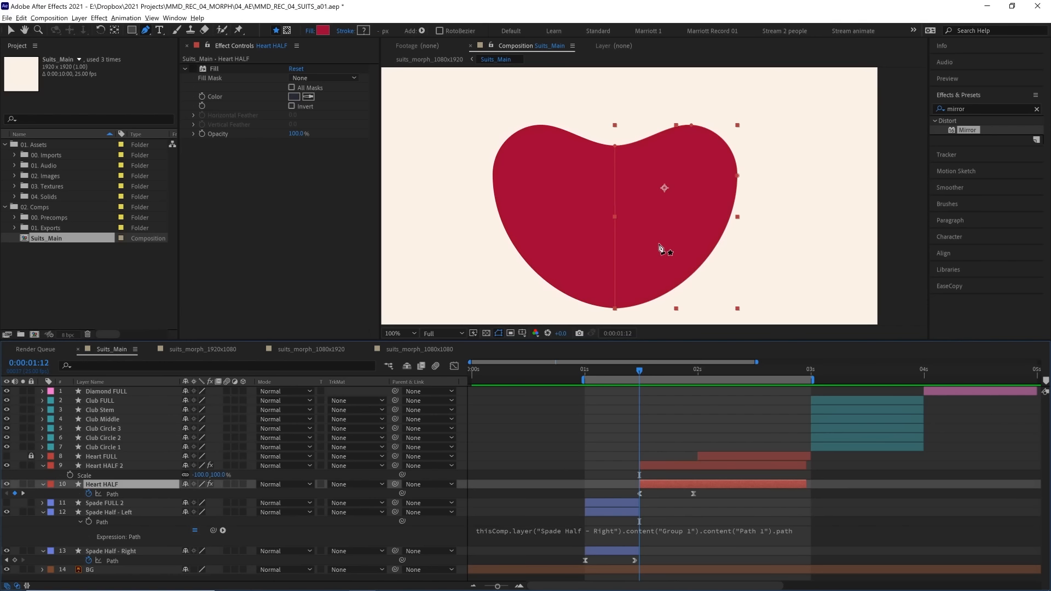
{"action": "left_click_drag", "start_coordinate": [606, 369], "coordinate": [638, 364]}
{"action": "left_click_drag", "start_coordinate": [669, 366], "coordinate": [637, 374]}
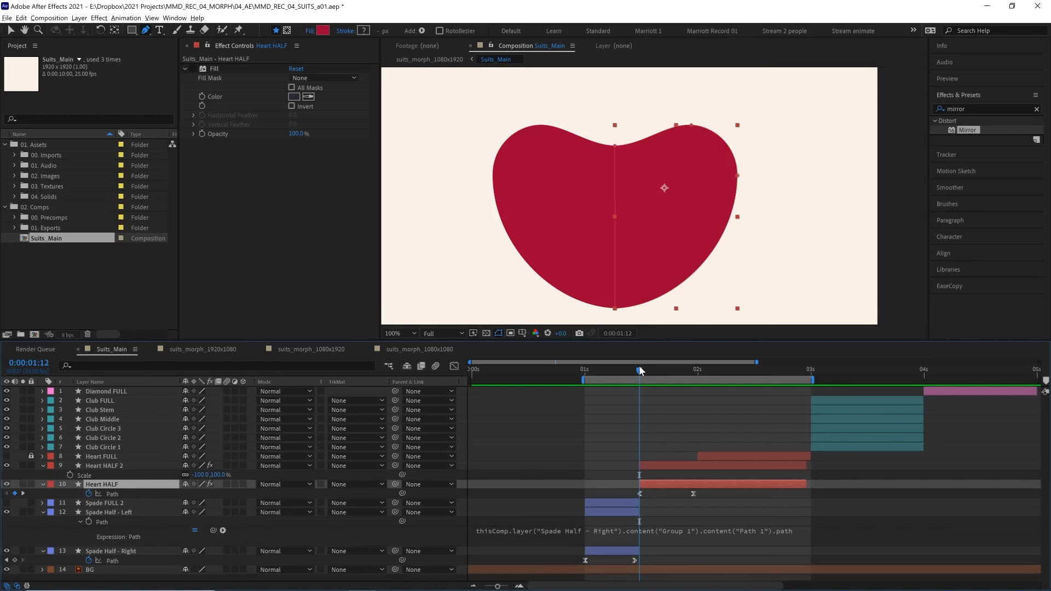
Scrub from the original spade to the finished heart and examine the Spade Half - Right path points at the 0:00:01:11 keyframe
{"action": "left_click_drag", "start_coordinate": [638, 365], "coordinate": [590, 371]}
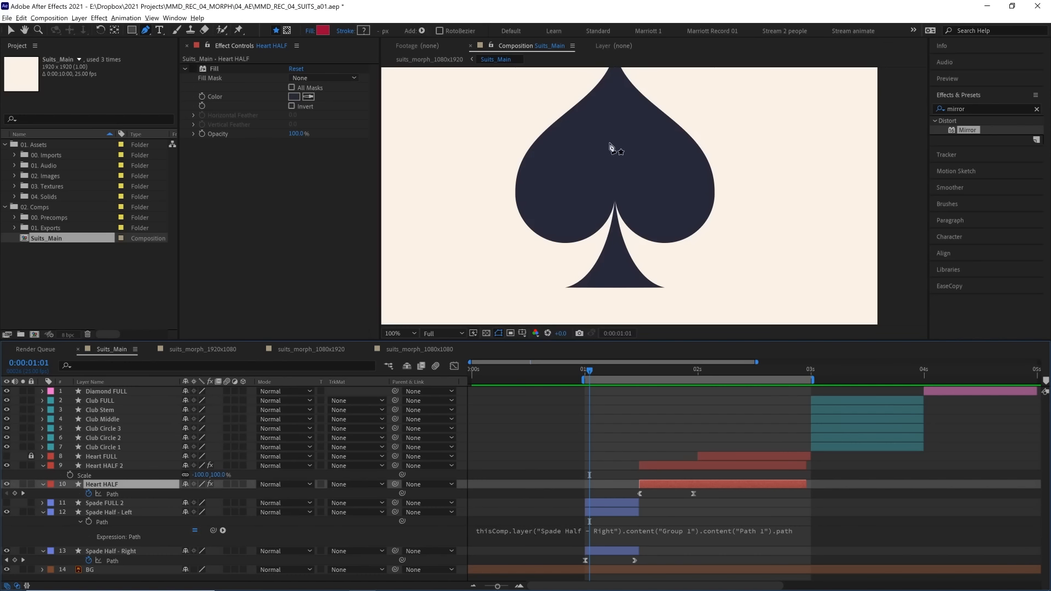
{"action": "left_click_drag", "start_coordinate": [769, 369], "coordinate": [633, 370]}
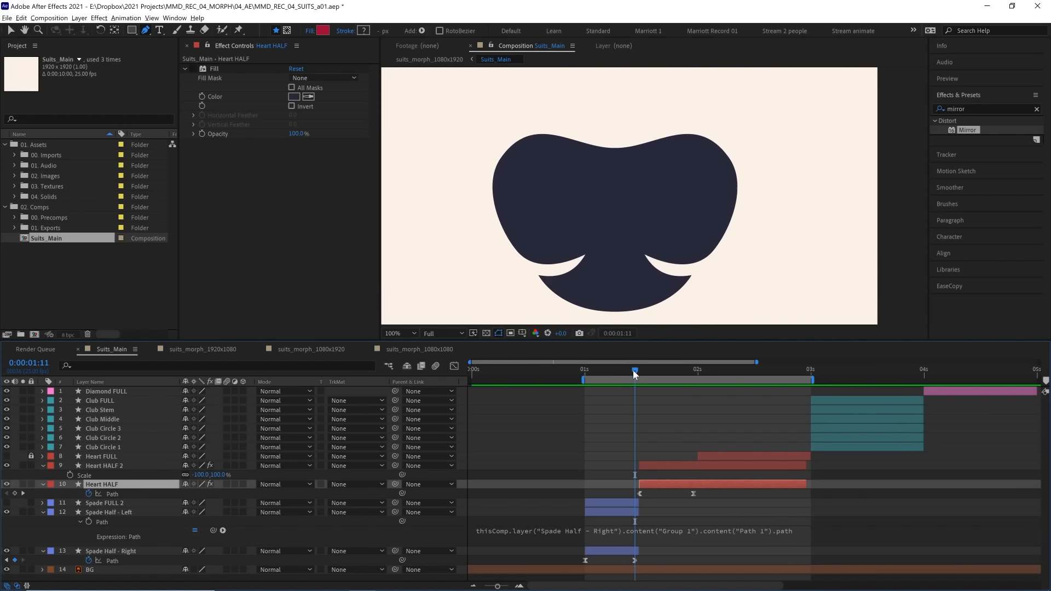
{"action": "left_click", "coordinate": [634, 560]}
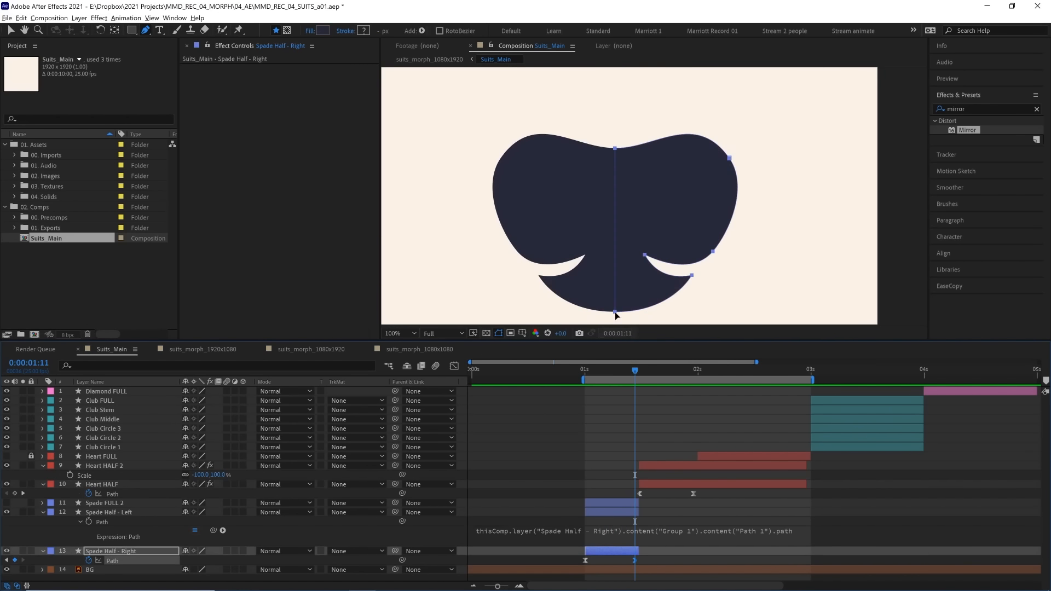
{"action": "mouse_move", "coordinate": [632, 372]}
{"action": "left_mouse_down"}
{"action": "mouse_move", "coordinate": [650, 368]}
{"action": "mouse_move", "coordinate": [606, 372]}
{"action": "mouse_move", "coordinate": [629, 373]}
{"action": "left_mouse_up"}
{"action": "key", "text": "space"}
{"action": "left_click_drag", "start_coordinate": [629, 373], "coordinate": [697, 364]}
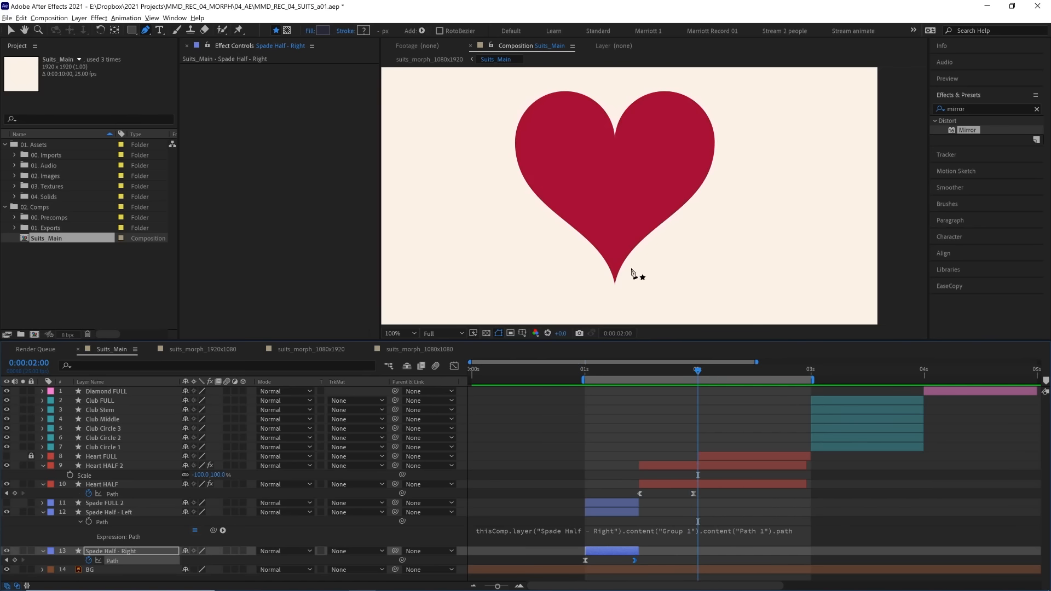
{"action": "left_click_drag", "start_coordinate": [624, 370], "coordinate": [602, 332]}
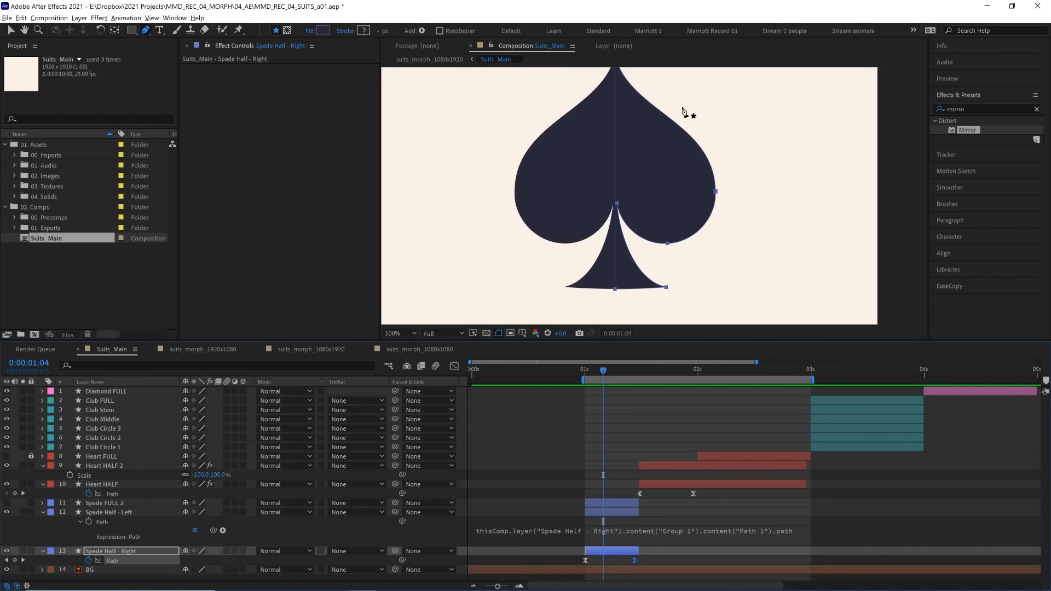
{"action": "mouse_move", "coordinate": [606, 369]}
{"action": "left_mouse_down"}
{"action": "mouse_move", "coordinate": [641, 371]}
{"action": "mouse_move", "coordinate": [608, 373]}
{"action": "left_mouse_up"}
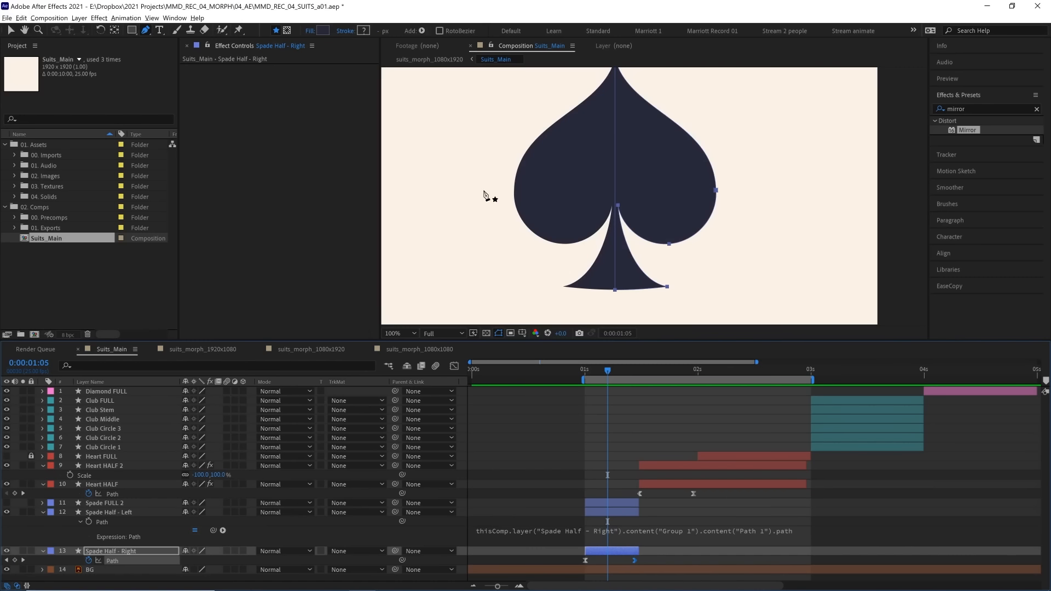
Level the outer stem corner's handle on Spade Half - Right at 0:00:01:11 and pull the inner stem corner's upper handle downward
{"action": "left_click_drag", "start_coordinate": [608, 370], "coordinate": [635, 370]}
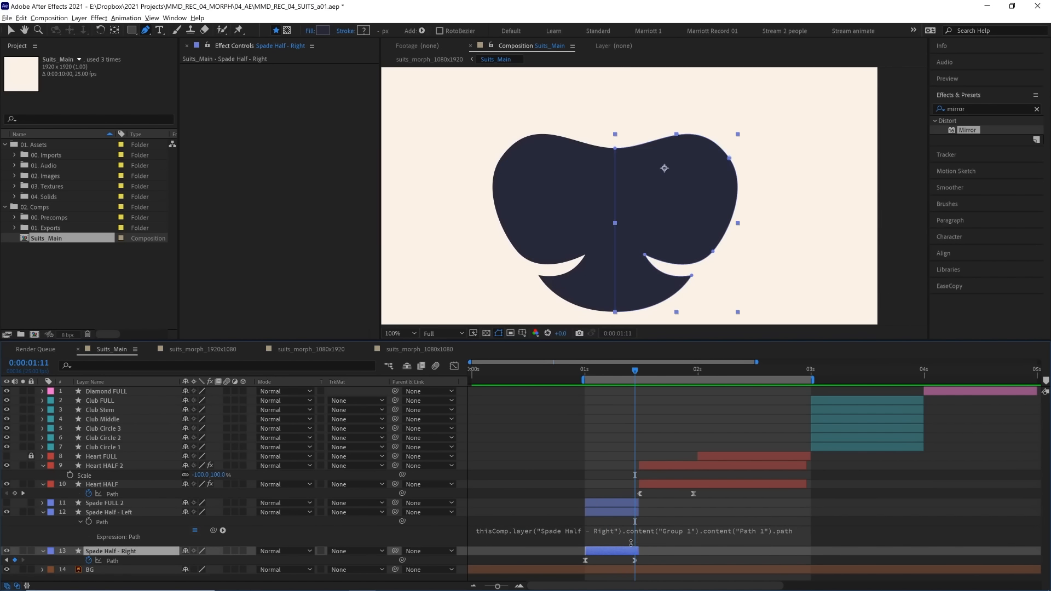
{"action": "left_click", "coordinate": [645, 255]}
{"action": "left_click_drag", "start_coordinate": [664, 280], "coordinate": [668, 275]}
{"action": "scroll", "coordinate": [668, 277], "scroll_direction": "up", "scroll_amount": 1}
{"action": "key", "text": "space"}
{"action": "left_click_drag", "start_coordinate": [669, 276], "coordinate": [615, 279]}
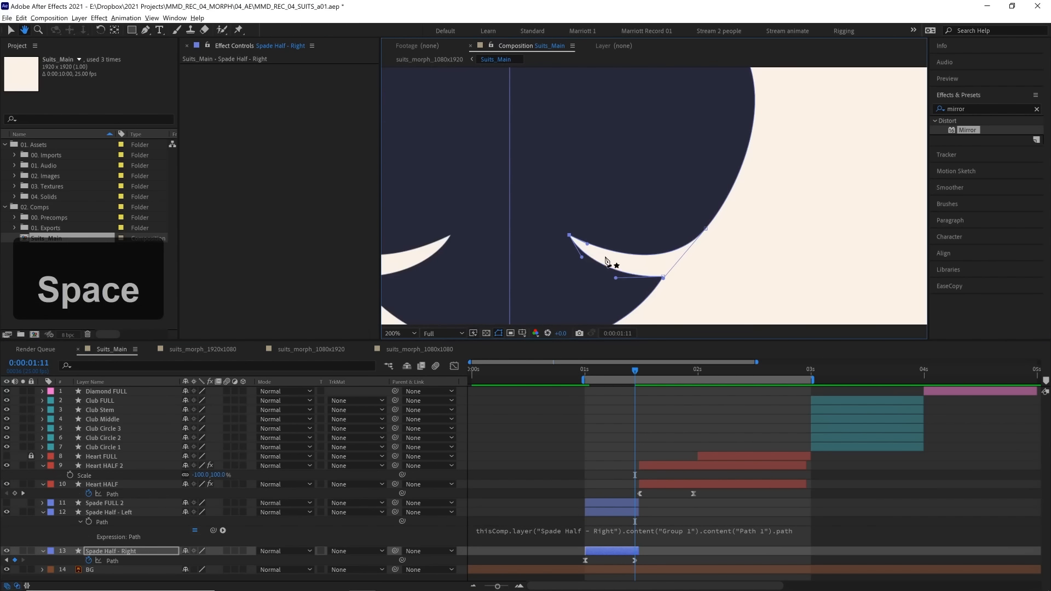
{"action": "left_click_drag", "start_coordinate": [587, 244], "coordinate": [590, 264]}
Play and scrub the morph from 0:00:01:03 onward to review the stem's transition into the red heart
{"action": "left_click", "coordinate": [600, 373]}
{"action": "key", "text": "/"}
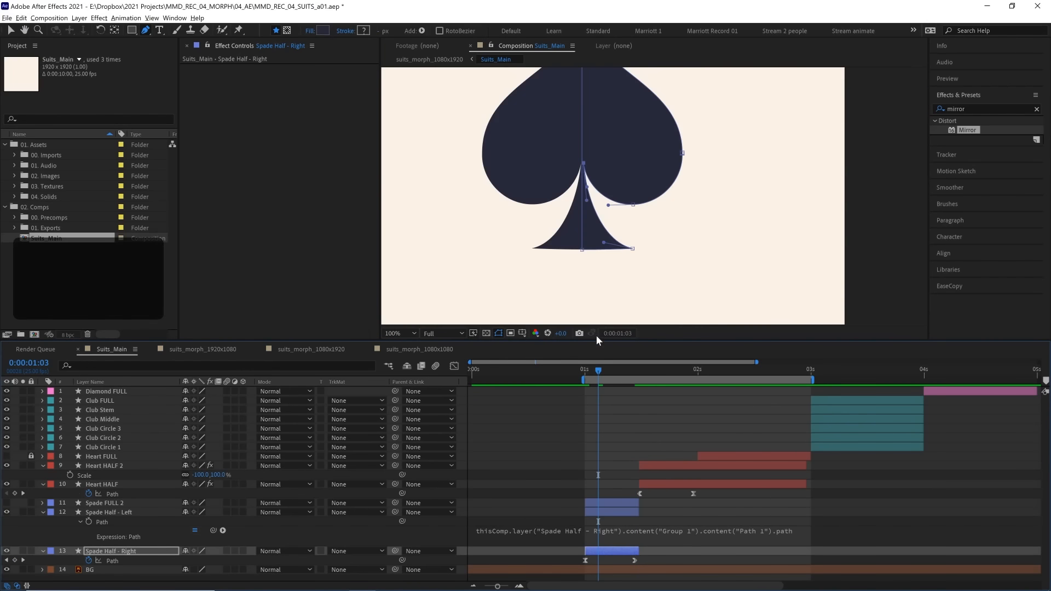
{"action": "key", "text": "space"}
{"action": "key", "text": "space"}
{"action": "mouse_move", "coordinate": [606, 368]}
{"action": "left_mouse_down"}
{"action": "mouse_move", "coordinate": [595, 364]}
{"action": "mouse_move", "coordinate": [622, 370]}
{"action": "left_mouse_up"}
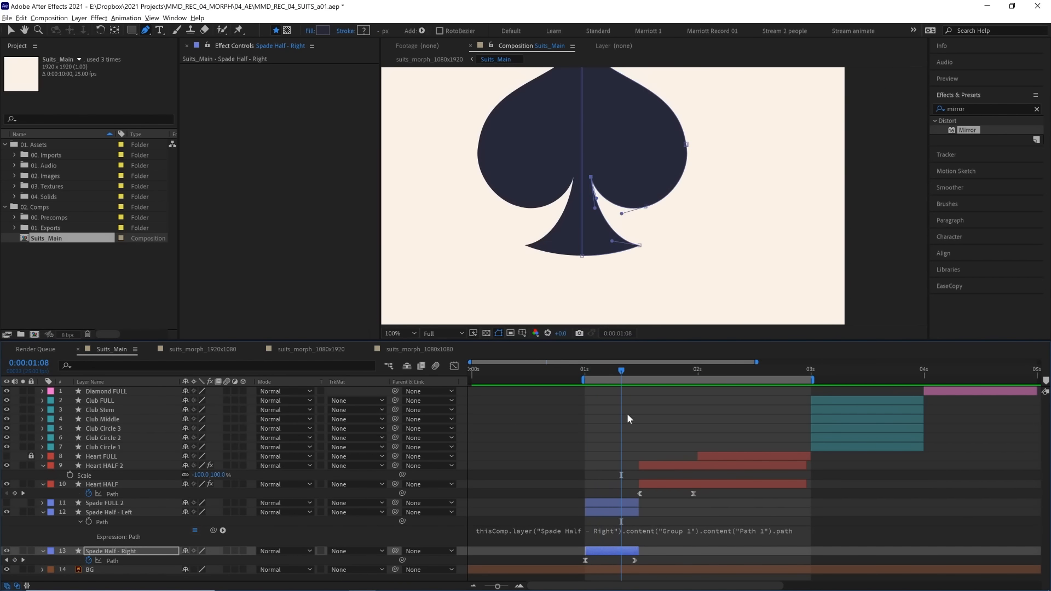
{"action": "left_click_drag", "start_coordinate": [620, 368], "coordinate": [644, 365]}
{"action": "key", "text": "space"}
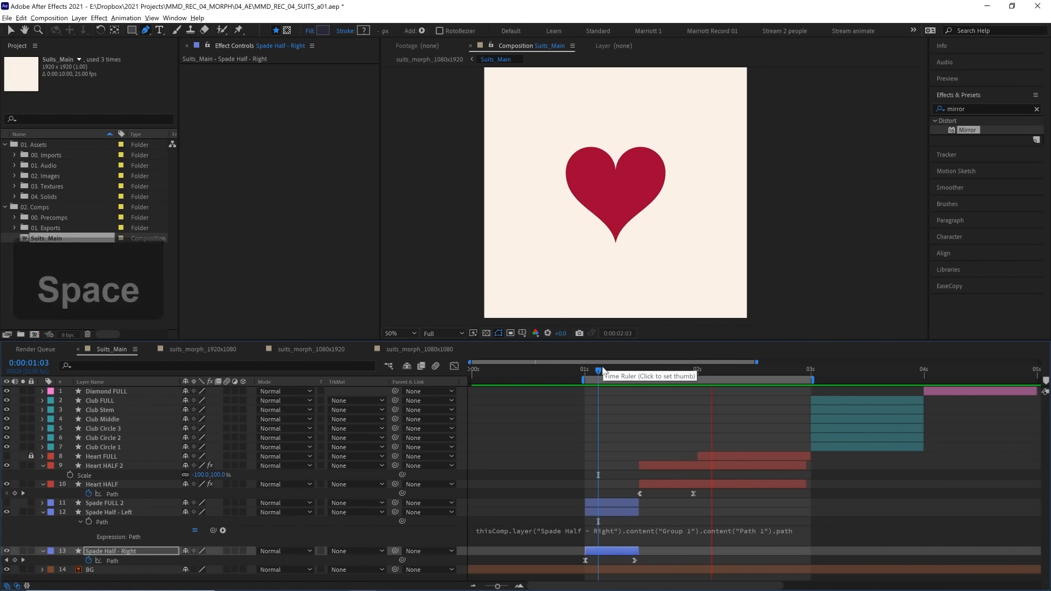
{"action": "left_click_drag", "start_coordinate": [602, 370], "coordinate": [847, 370]}
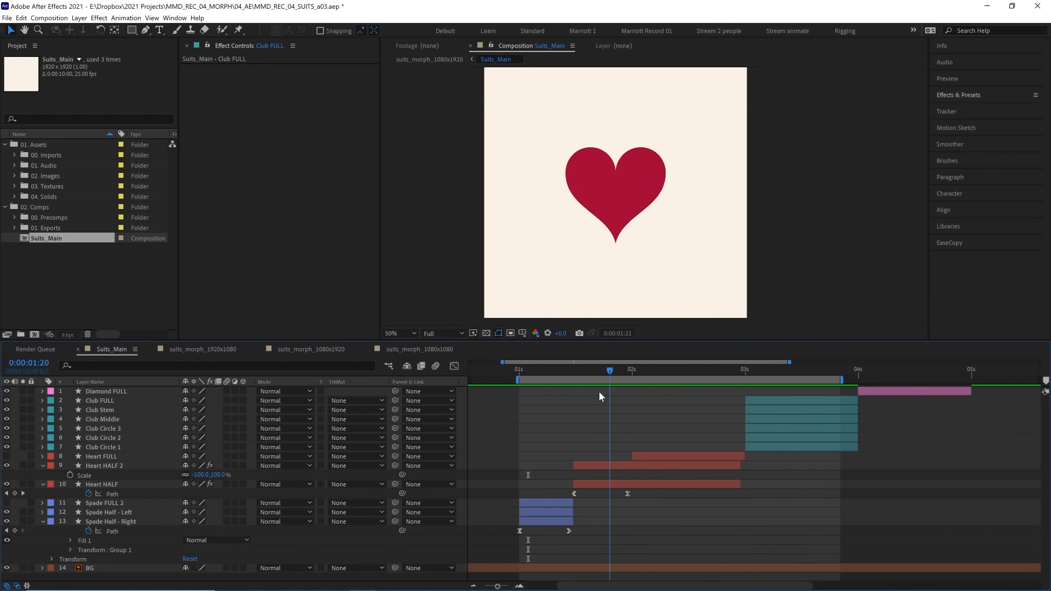
Move the three Club Circle layers earlier to start at about 0:00:02:17 and trim their ends back to 0:00:03:00
{"action": "left_click_drag", "start_coordinate": [598, 392], "coordinate": [753, 374]}
{"action": "left_click", "coordinate": [753, 401]}
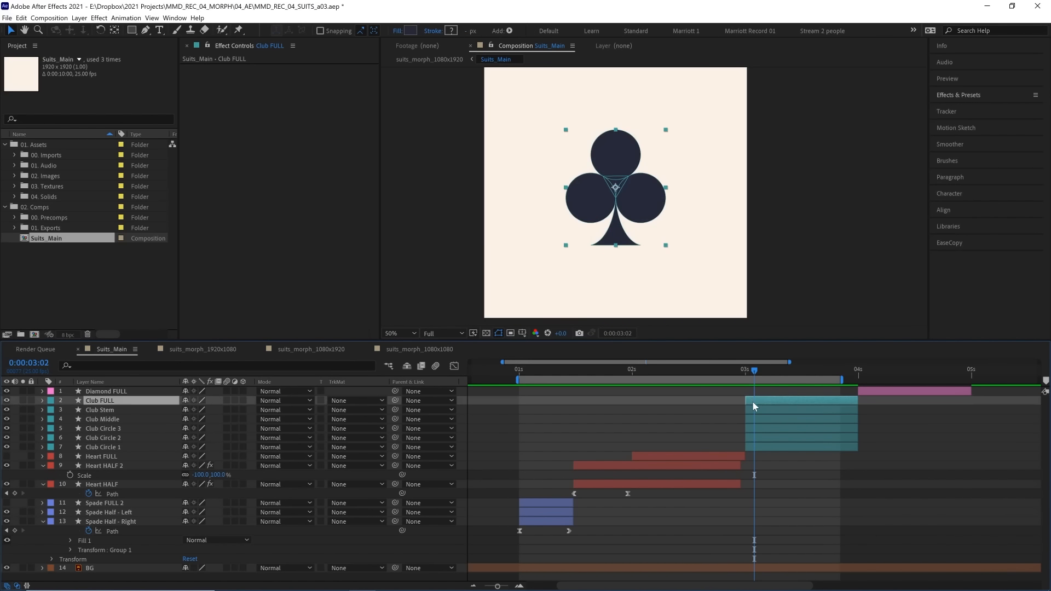
{"action": "left_click", "coordinate": [756, 429]}
{"action": "left_click", "coordinate": [756, 447], "text": "shift"}
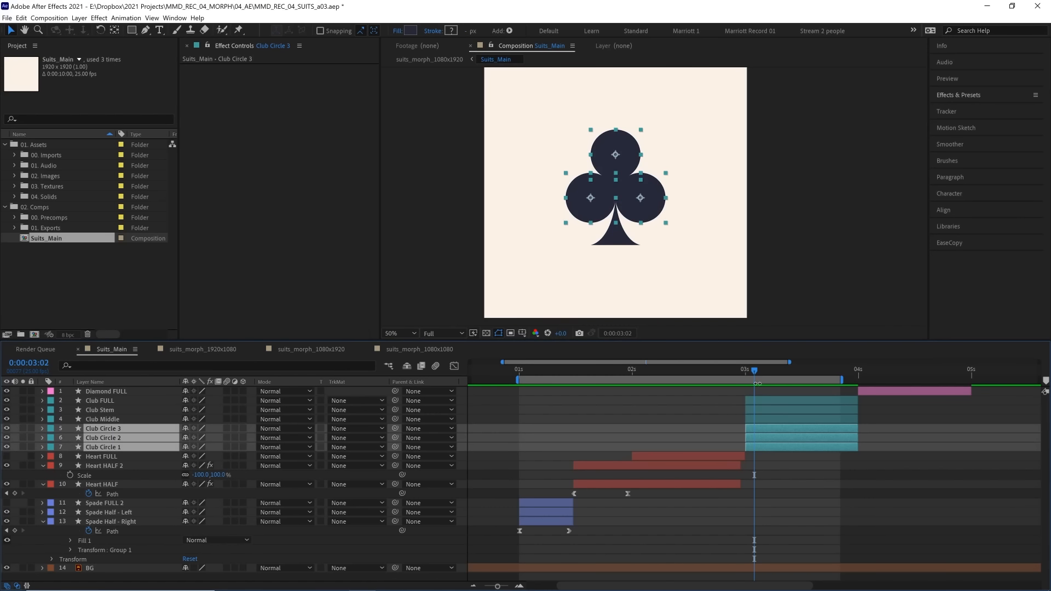
{"action": "left_click_drag", "start_coordinate": [753, 374], "coordinate": [691, 375]}
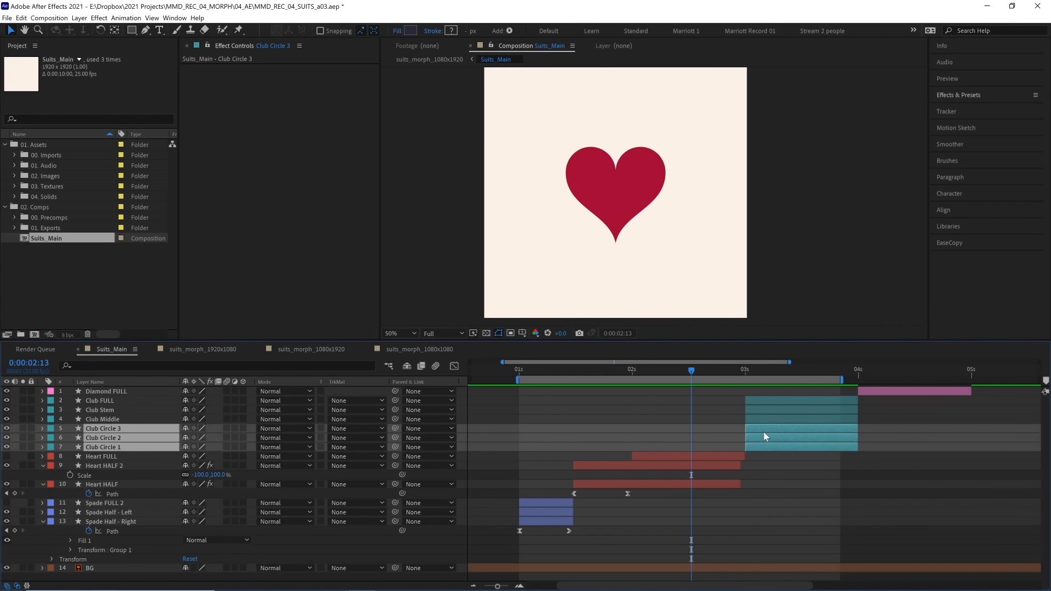
{"action": "left_click_drag", "start_coordinate": [766, 430], "coordinate": [728, 435]}
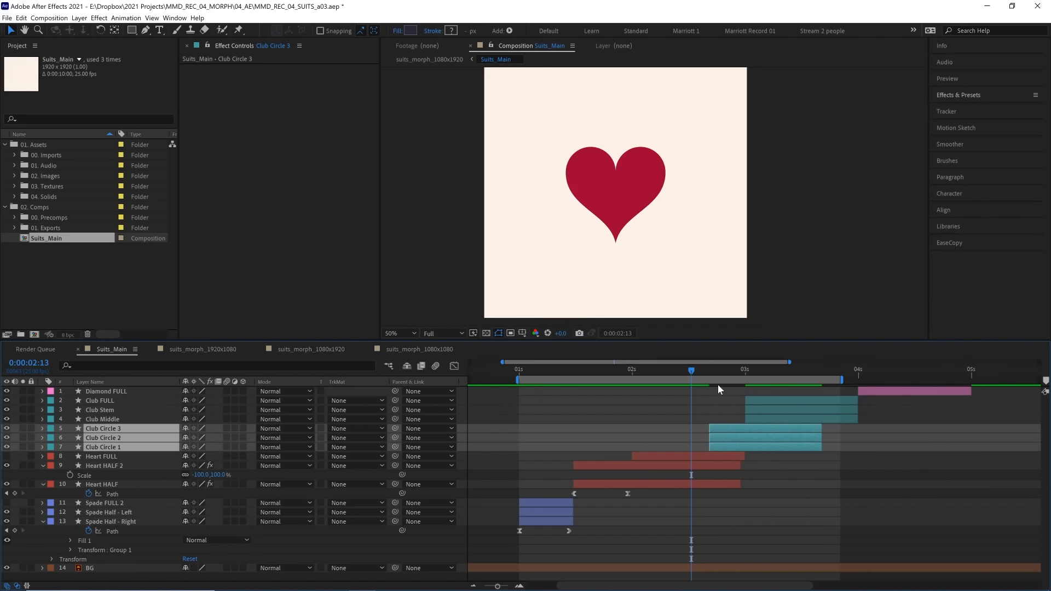
{"action": "left_click_drag", "start_coordinate": [715, 376], "coordinate": [720, 376]}
{"action": "left_click_drag", "start_coordinate": [820, 431], "coordinate": [751, 431]}
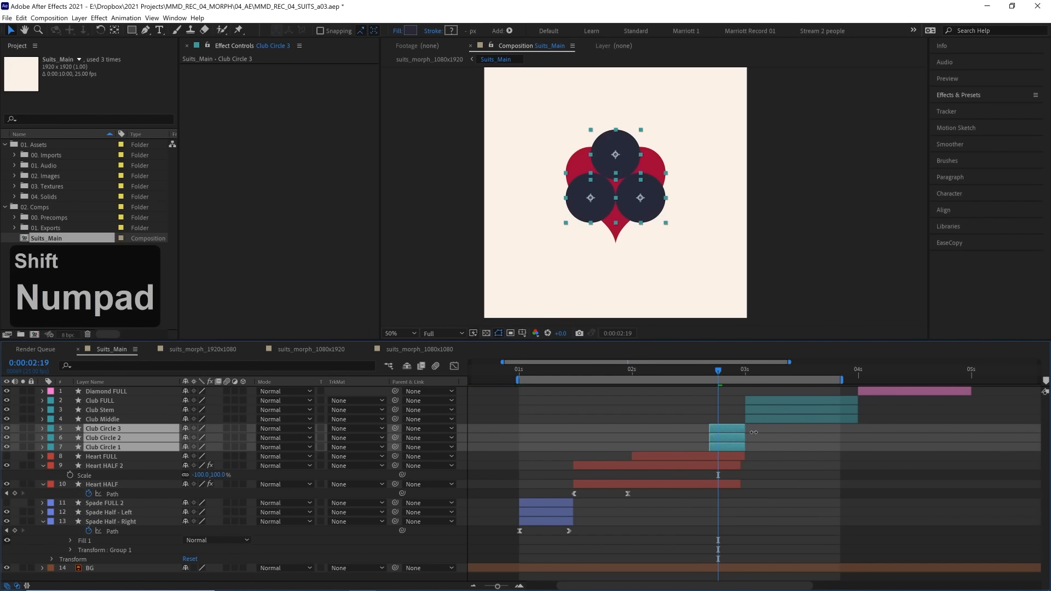
Trim the ends of Heart FULL, Heart HALF 2 and Heart HALF to where the Club Circle layers start
{"action": "left_click", "coordinate": [732, 456]}
{"action": "left_click", "coordinate": [722, 483], "text": "shift"}
{"action": "left_click_drag", "start_coordinate": [741, 466], "coordinate": [713, 465]}
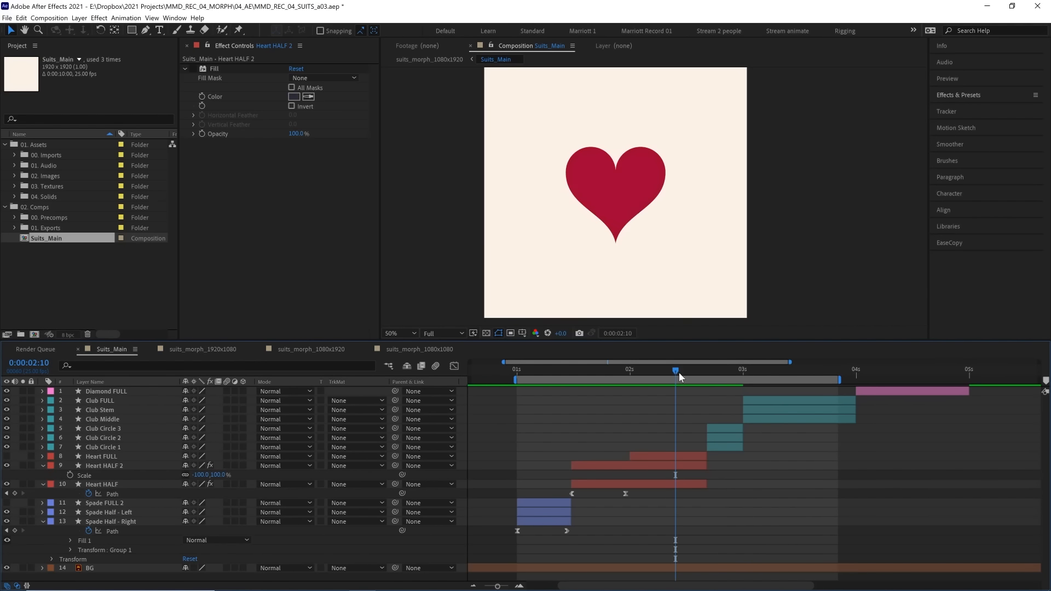
Enlarge the composition view and scrub across the cut to compare the finished heart's shape with the three club circles
{"action": "left_click_drag", "start_coordinate": [678, 373], "coordinate": [734, 371]}
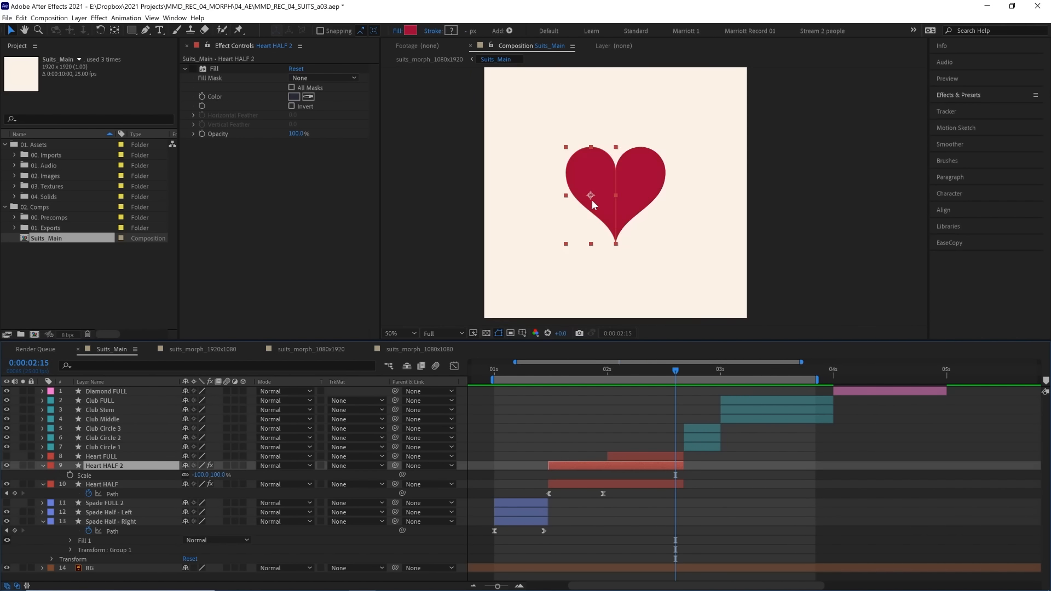
{"action": "key", "text": "period"}
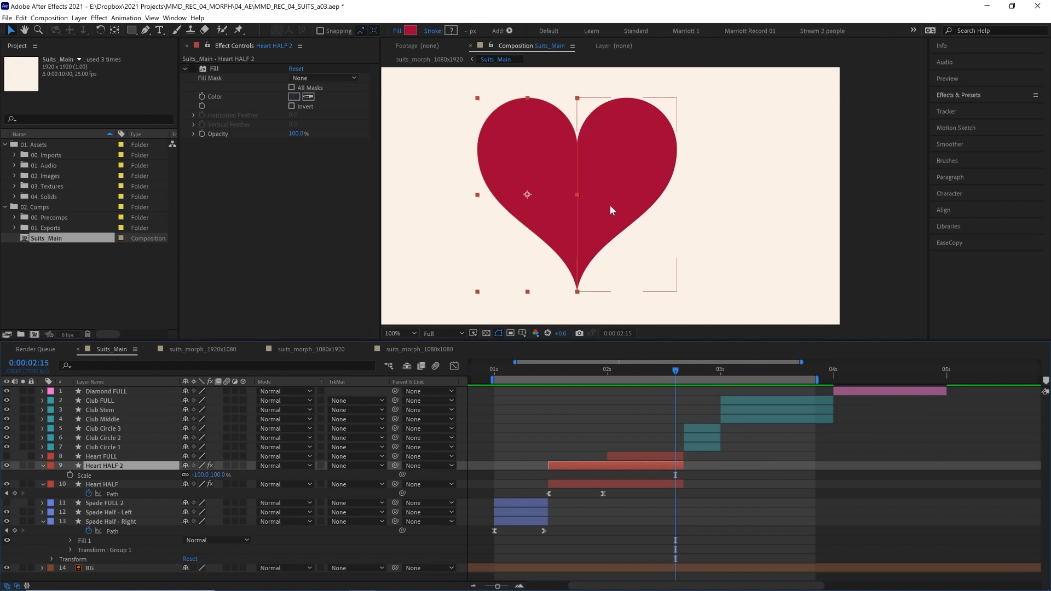
{"action": "left_click", "coordinate": [677, 371]}
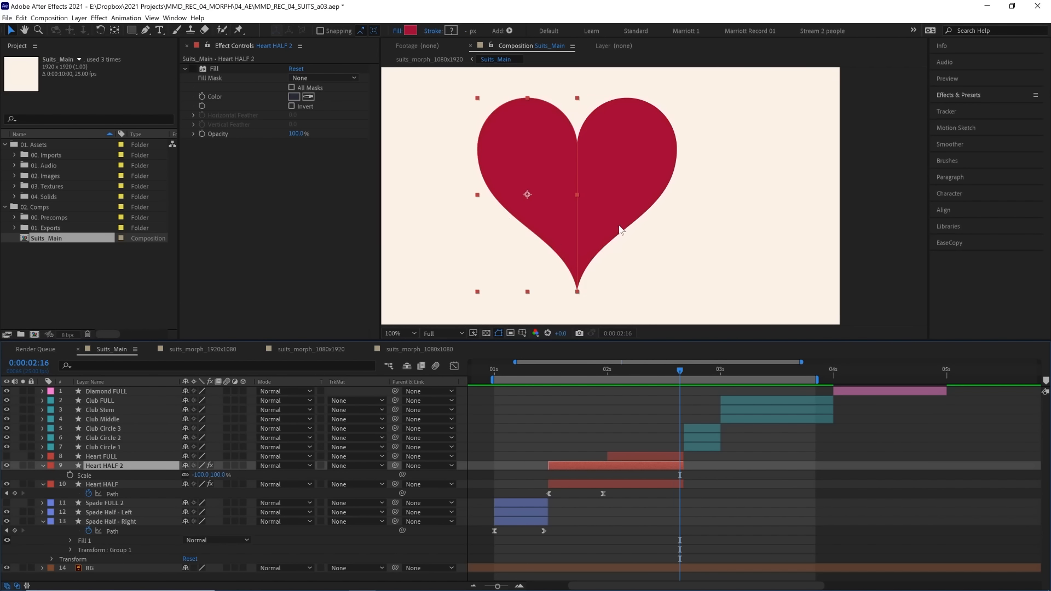
{"action": "left_click", "coordinate": [692, 370]}
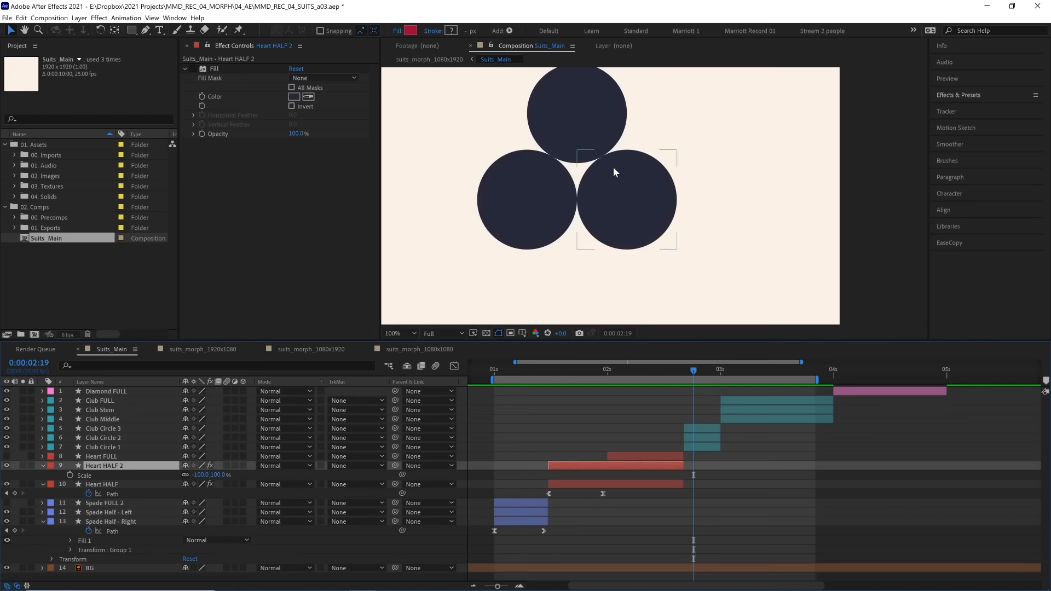
{"action": "key", "text": "space"}
{"action": "left_click_drag", "start_coordinate": [605, 152], "coordinate": [615, 249]}
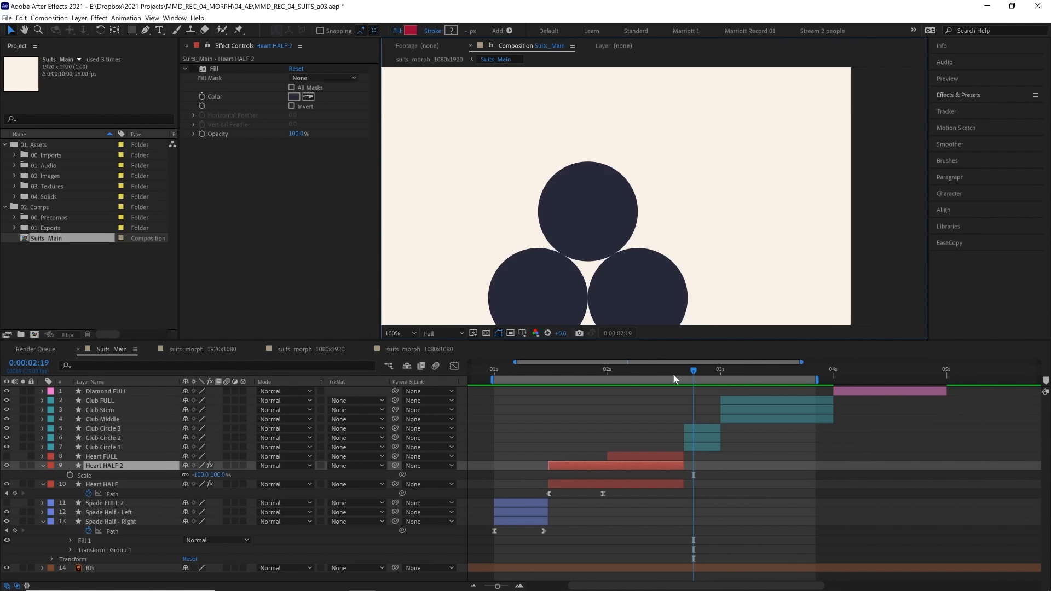
{"action": "mouse_move", "coordinate": [658, 369]}
{"action": "left_mouse_down"}
{"action": "mouse_move", "coordinate": [737, 365]}
{"action": "mouse_move", "coordinate": [646, 376]}
{"action": "left_mouse_up"}
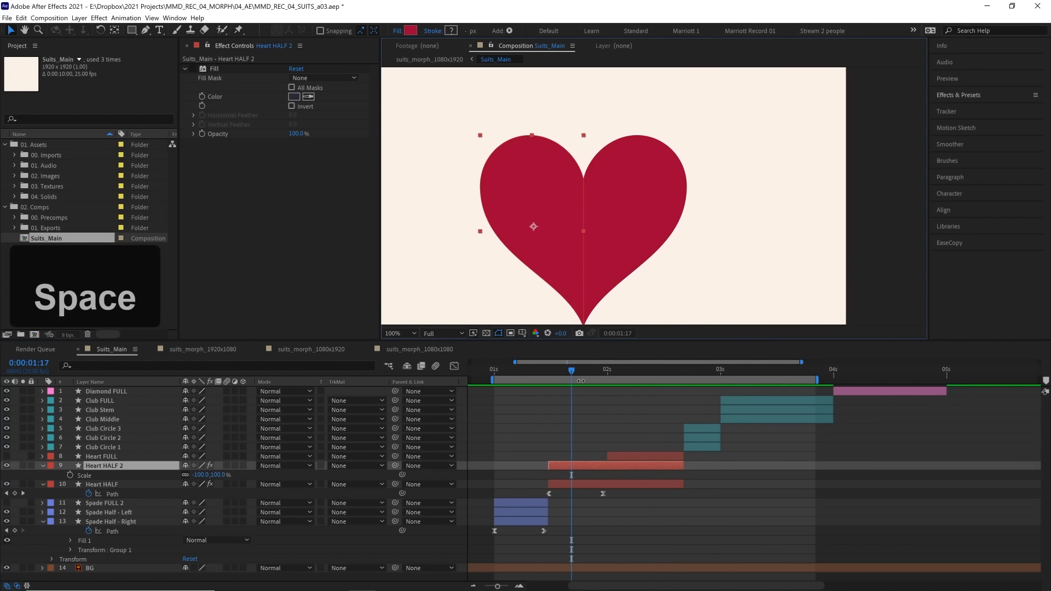
{"action": "left_click_drag", "start_coordinate": [569, 371], "coordinate": [677, 371]}
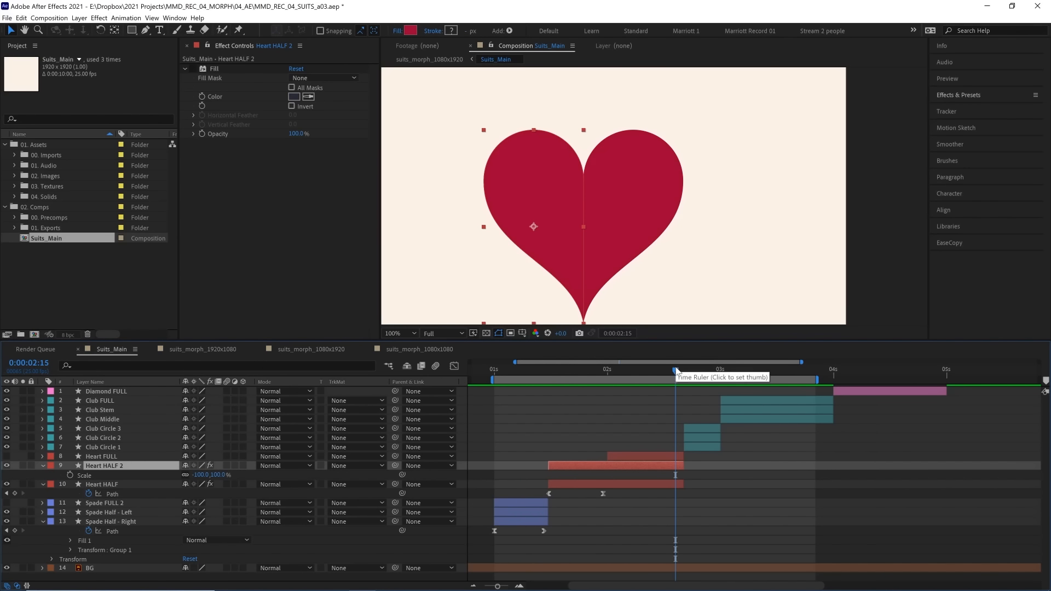
{"action": "left_click_drag", "start_coordinate": [665, 381], "coordinate": [708, 372]}
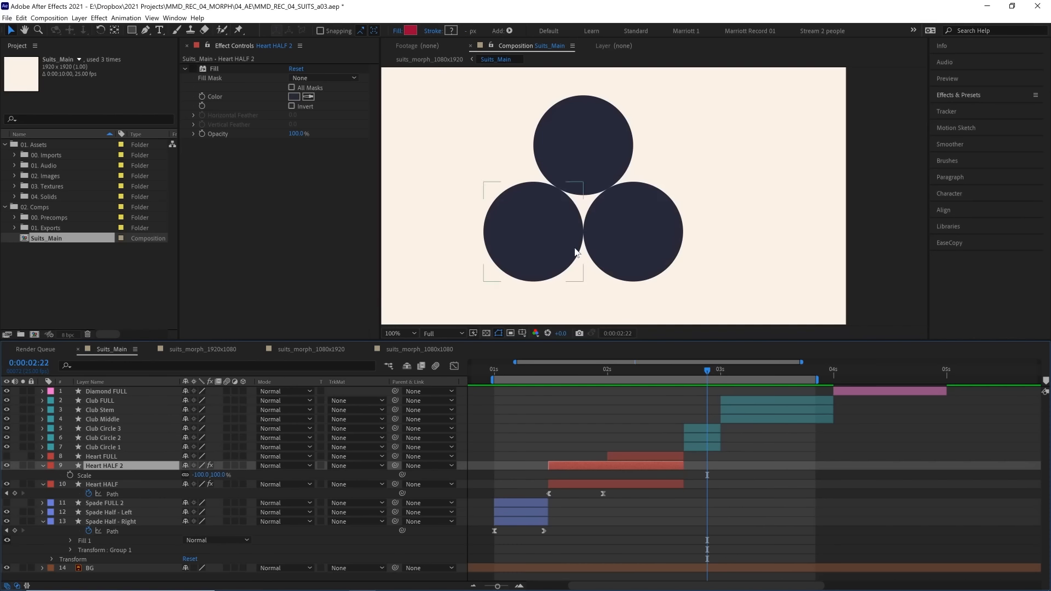
Delete the Heart FULL layer at 0:00:02:07
{"action": "left_click_drag", "start_coordinate": [671, 372], "coordinate": [636, 371]}
{"action": "left_click", "coordinate": [630, 456]}
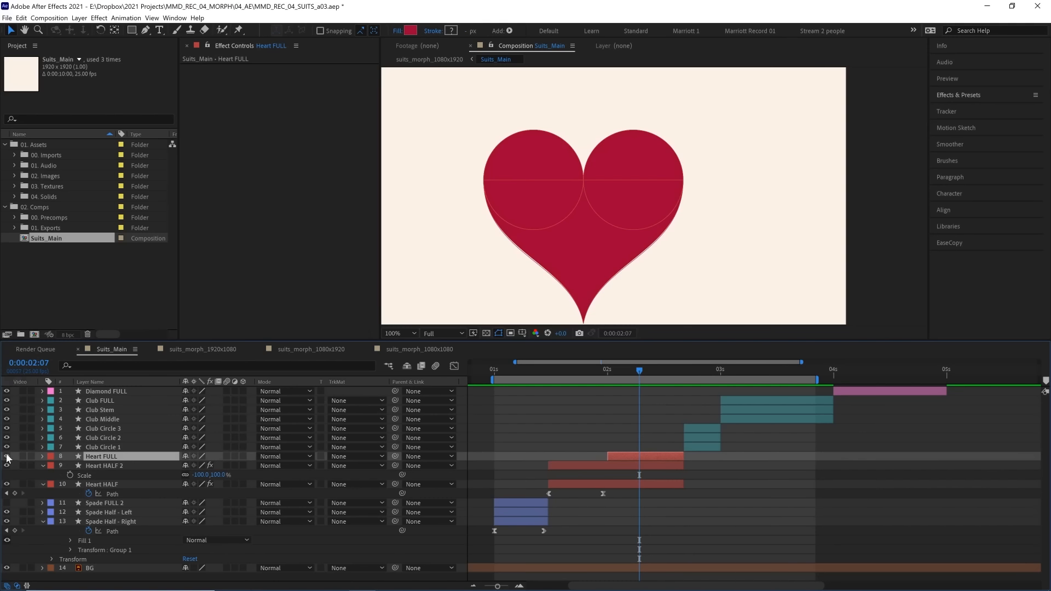
{"action": "key", "text": "Delete"}
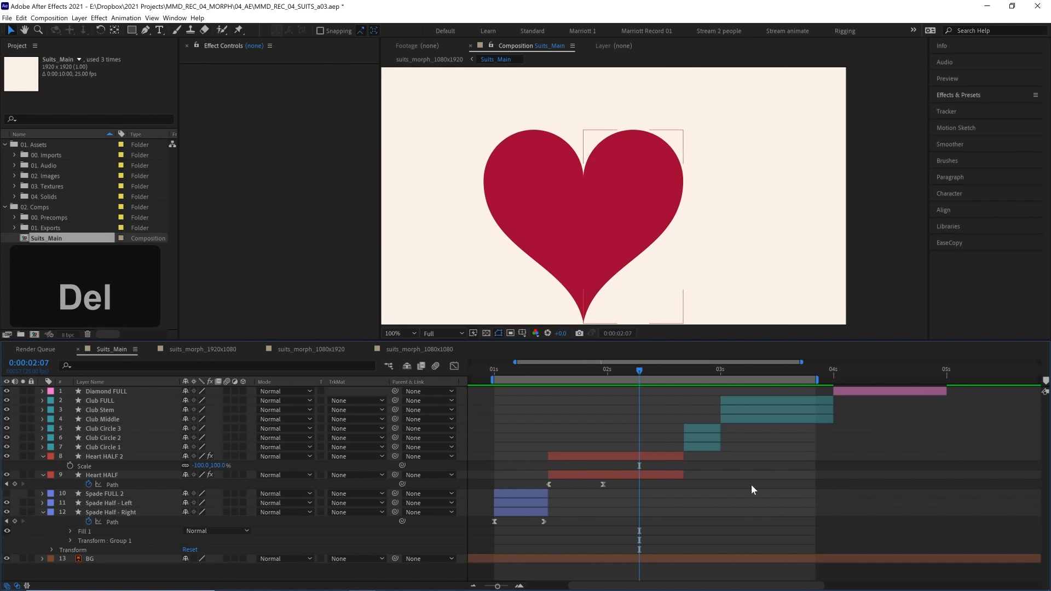
Trim the Heart HALF and Heart HALF 2 layers so both end at 0:00:02:07
{"action": "left_click", "coordinate": [646, 460]}
{"action": "left_click", "coordinate": [676, 474], "text": "shift"}
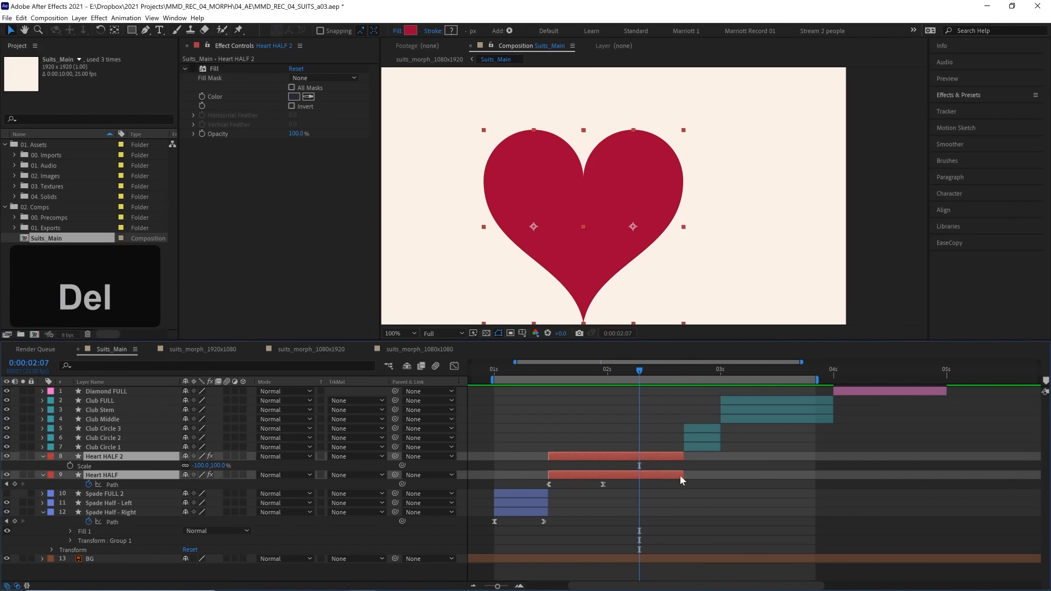
{"action": "left_click_drag", "start_coordinate": [682, 474], "coordinate": [639, 475]}
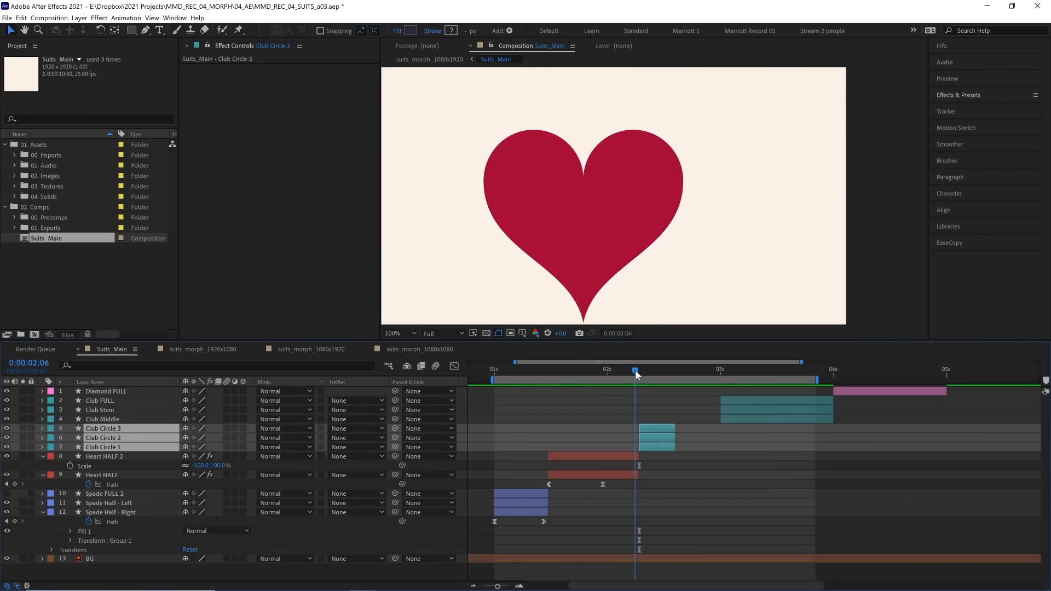
Start the three Club Circle layers at 0:00:02:07, extended just past 4 s, and shift Club Stem and Club Middle to start at about 0:00:02:19
{"action": "left_click_drag", "start_coordinate": [635, 370], "coordinate": [639, 372]}
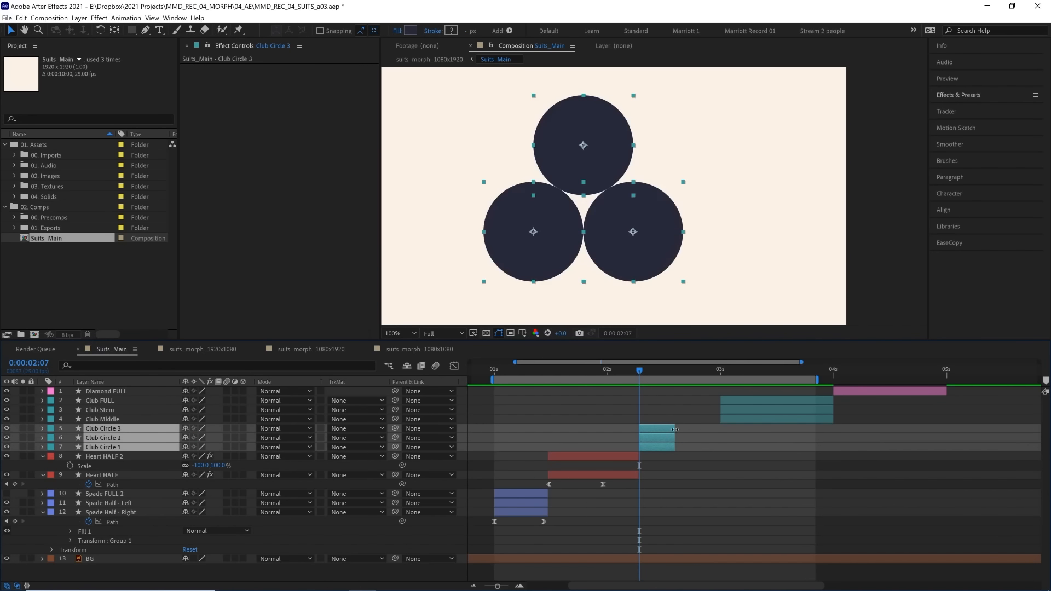
{"action": "left_click_drag", "start_coordinate": [675, 429], "coordinate": [679, 429]}
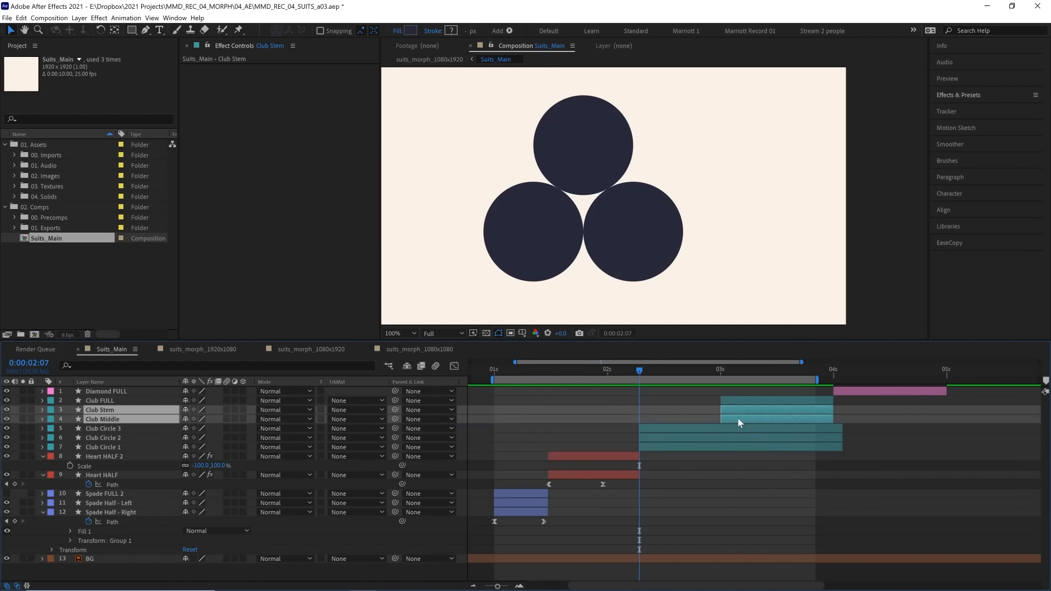
{"action": "left_click_drag", "start_coordinate": [737, 418], "coordinate": [709, 413]}
{"action": "left_click", "coordinate": [685, 370]}
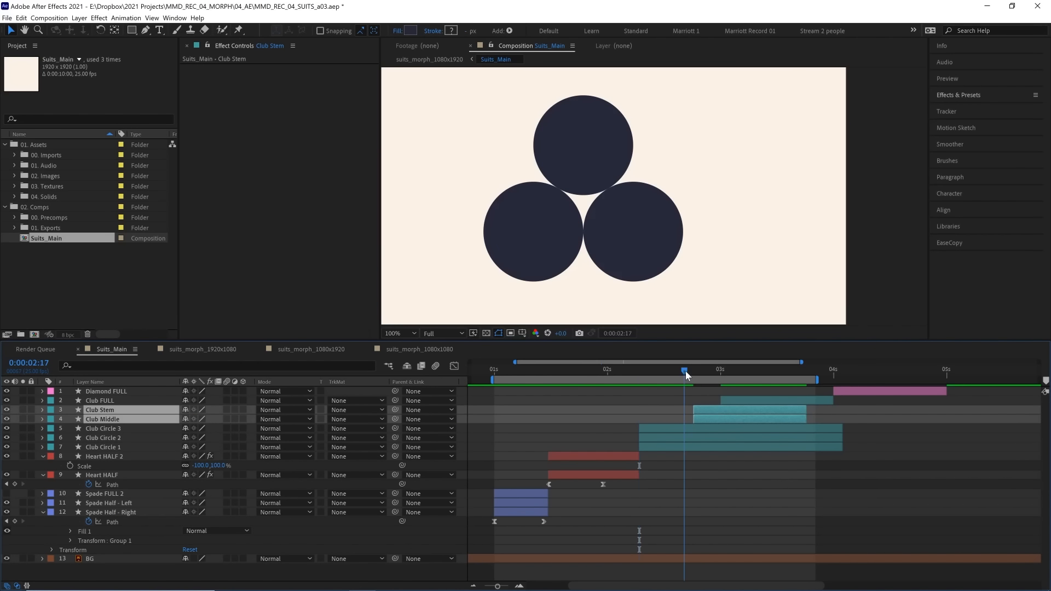
{"action": "left_click_drag", "start_coordinate": [685, 370], "coordinate": [702, 371]}
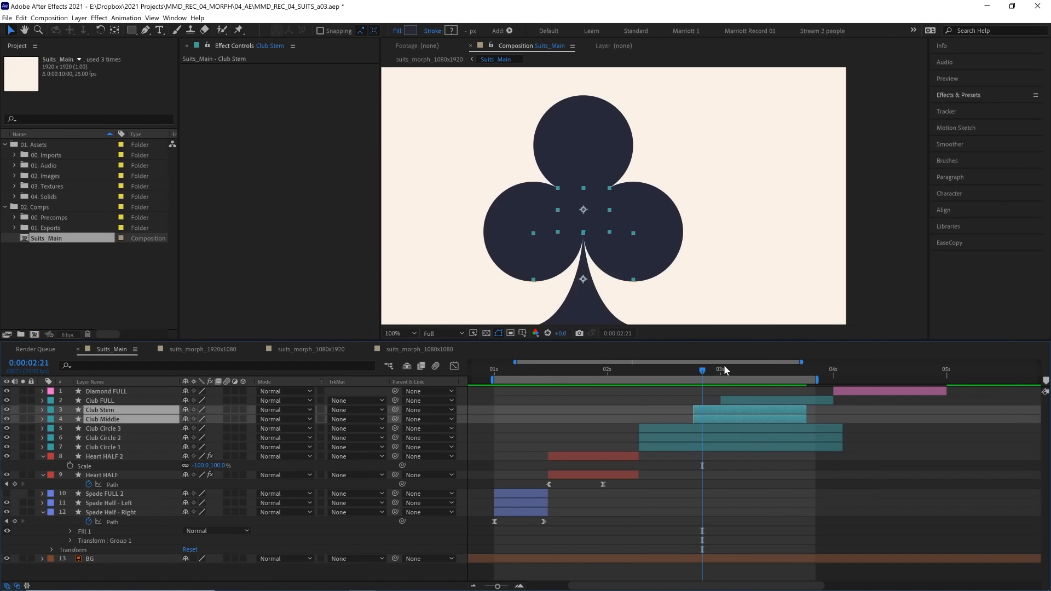
Shift Club FULL to start at about 0:00:03:12 and hide it, and extend Club Stem and Club Middle past 4 s
{"action": "left_click", "coordinate": [743, 370]}
{"action": "left_click", "coordinate": [328, 400]}
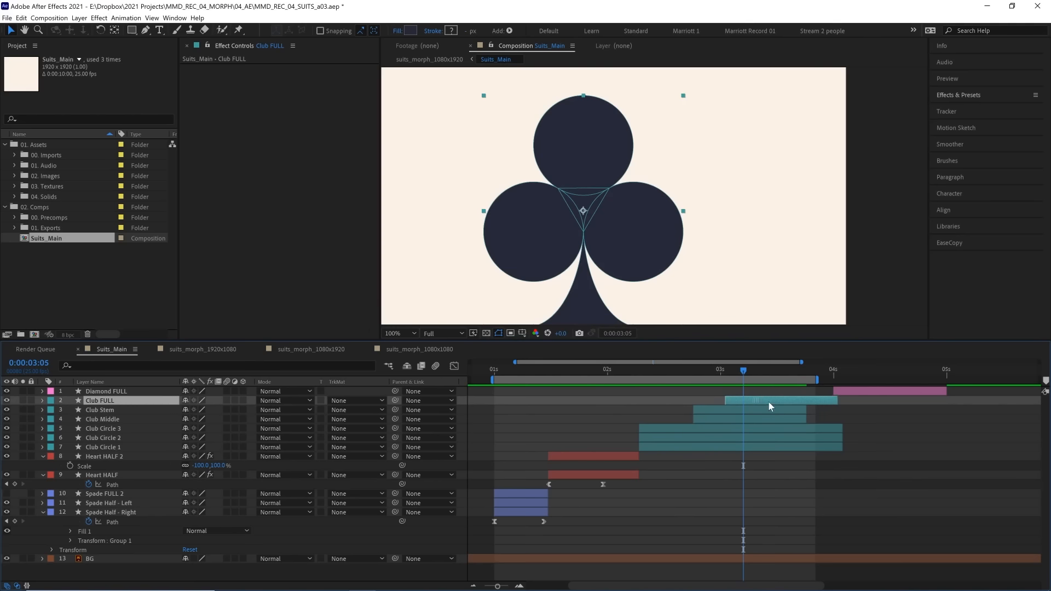
{"action": "left_click_drag", "start_coordinate": [769, 405], "coordinate": [808, 419]}
{"action": "left_click", "coordinate": [797, 411]}
{"action": "left_click", "coordinate": [803, 419], "text": "shift"}
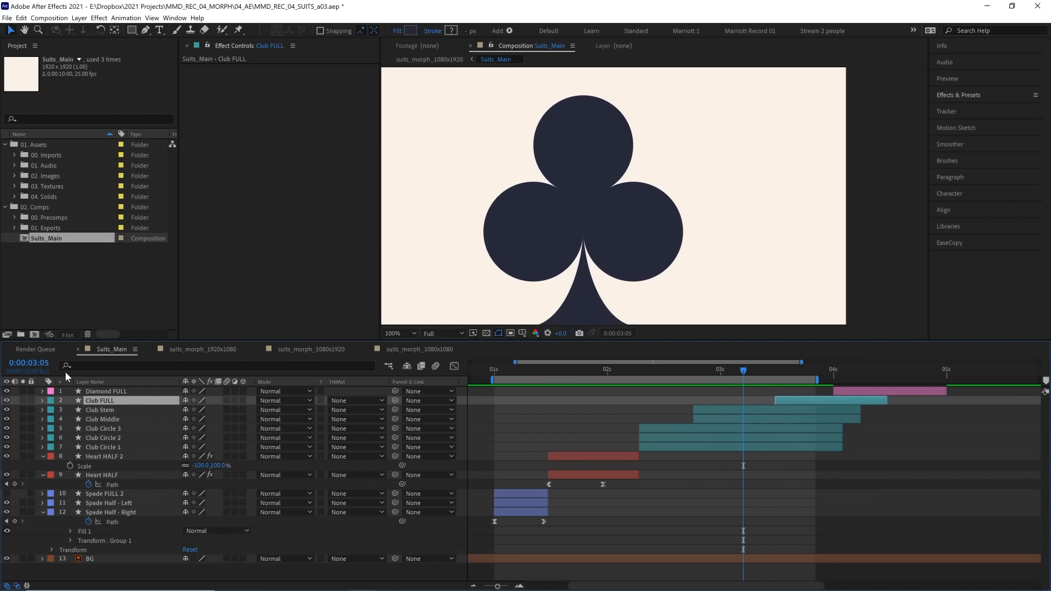
Create a null object named NULL - CLUB ROTATE directly below Club FULL, starting at about 0:00:01:11
{"action": "left_click_drag", "start_coordinate": [684, 370], "coordinate": [668, 385]}
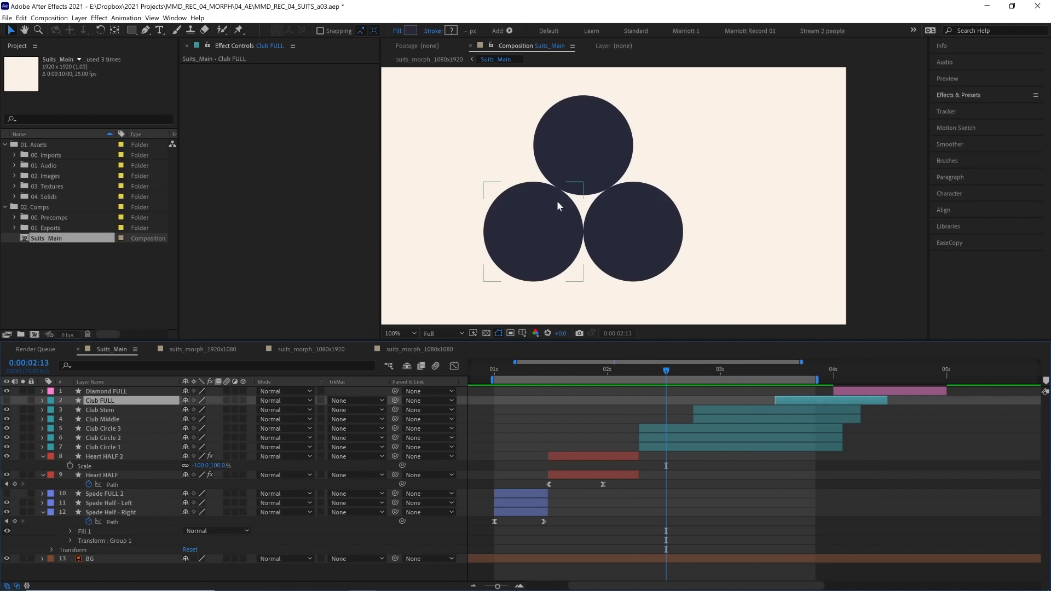
{"action": "left_click", "coordinate": [665, 405]}
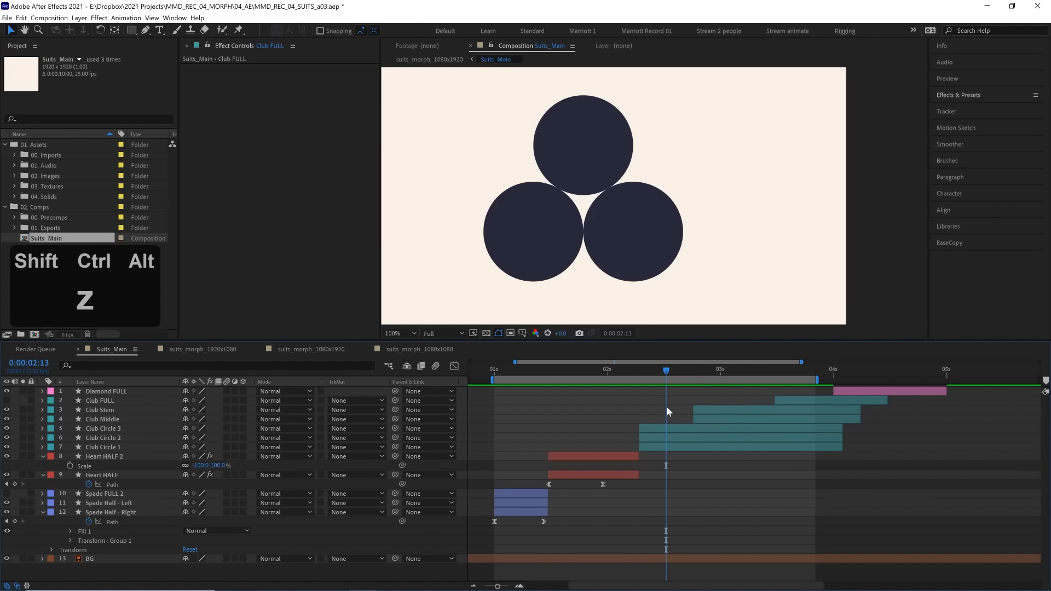
{"action": "key", "text": "ctrl+alt+shift+y"}
{"action": "left_click_drag", "start_coordinate": [155, 394], "coordinate": [164, 414]}
{"action": "key", "text": "Return"}
{"action": "type", "text": "NULL - CLUB ROTATE"}
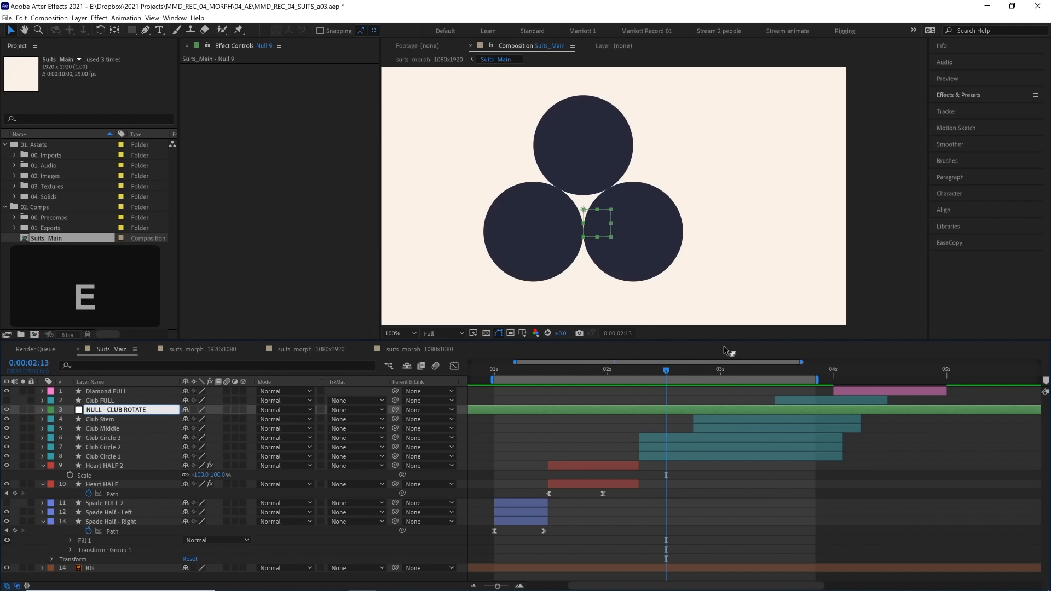
{"action": "key", "text": "Return"}
{"action": "left_click_drag", "start_coordinate": [509, 415], "coordinate": [655, 411]}
Move the null up to the centre of the gap between the three club circles
{"action": "scroll", "coordinate": [663, 206], "scroll_direction": "up", "scroll_amount": 1}
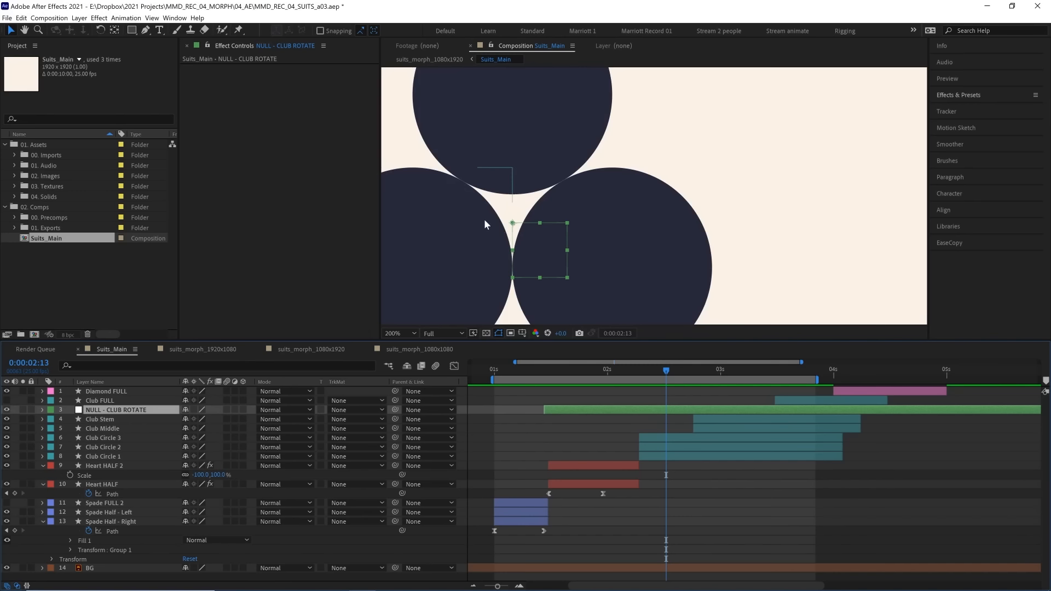
{"action": "scroll", "coordinate": [484, 215], "scroll_direction": "up", "scroll_amount": 1}
{"action": "key", "text": "space"}
{"action": "left_click_drag", "start_coordinate": [537, 215], "coordinate": [687, 210]}
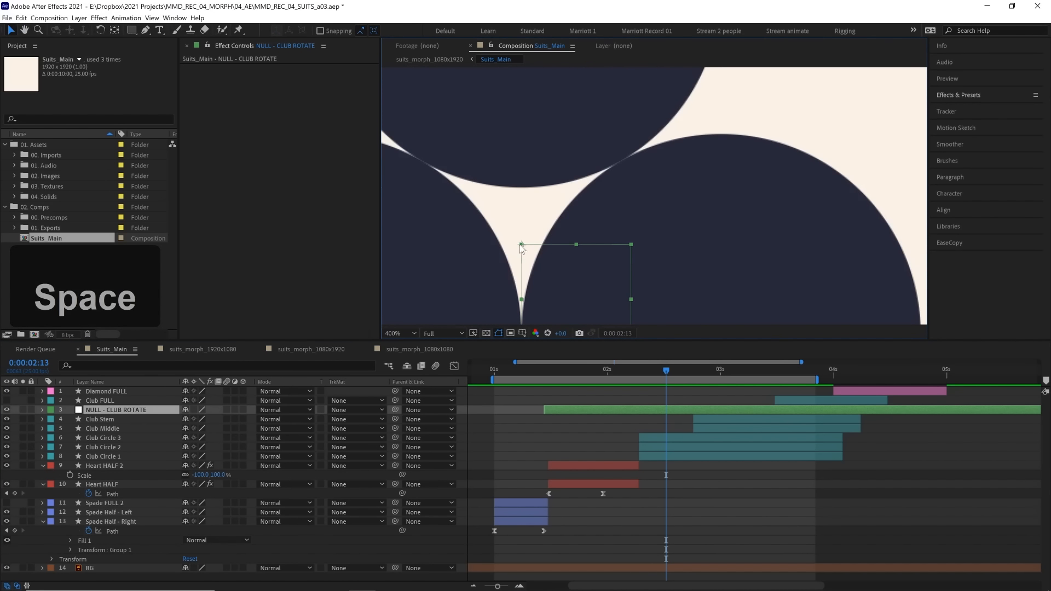
{"action": "left_click_drag", "start_coordinate": [521, 244], "coordinate": [518, 216]}
{"action": "scroll", "coordinate": [557, 213], "scroll_direction": "down", "scroll_amount": 2}
{"action": "scroll", "coordinate": [557, 213], "scroll_direction": "up", "scroll_amount": 2}
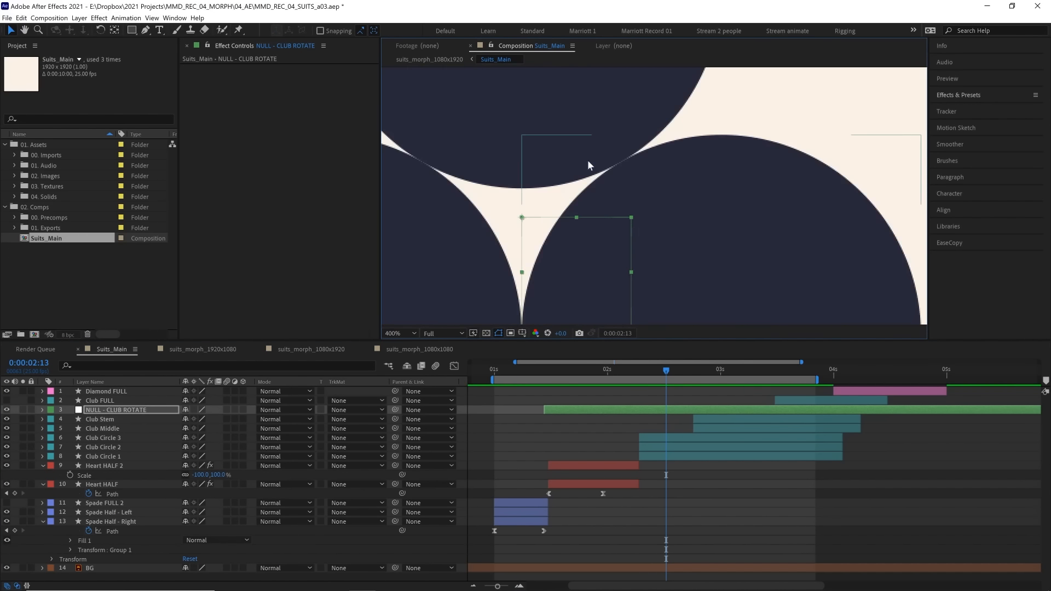
Parent Club FULL, Club Stem, Club Middle, the three Club Circle layers and both Heart HALF layers to NULL - CLUB ROTATE
{"action": "left_click", "coordinate": [652, 439]}
{"action": "left_click", "coordinate": [666, 458], "text": "shift"}
{"action": "left_click", "coordinate": [792, 408]}
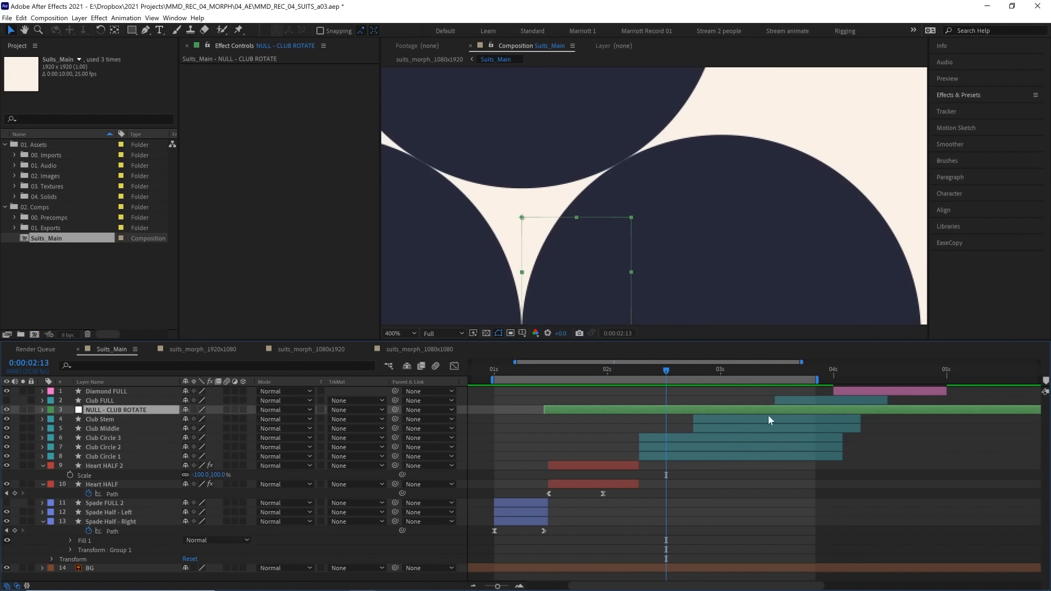
{"action": "left_click", "coordinate": [740, 421]}
{"action": "left_click", "coordinate": [659, 457], "text": "shift"}
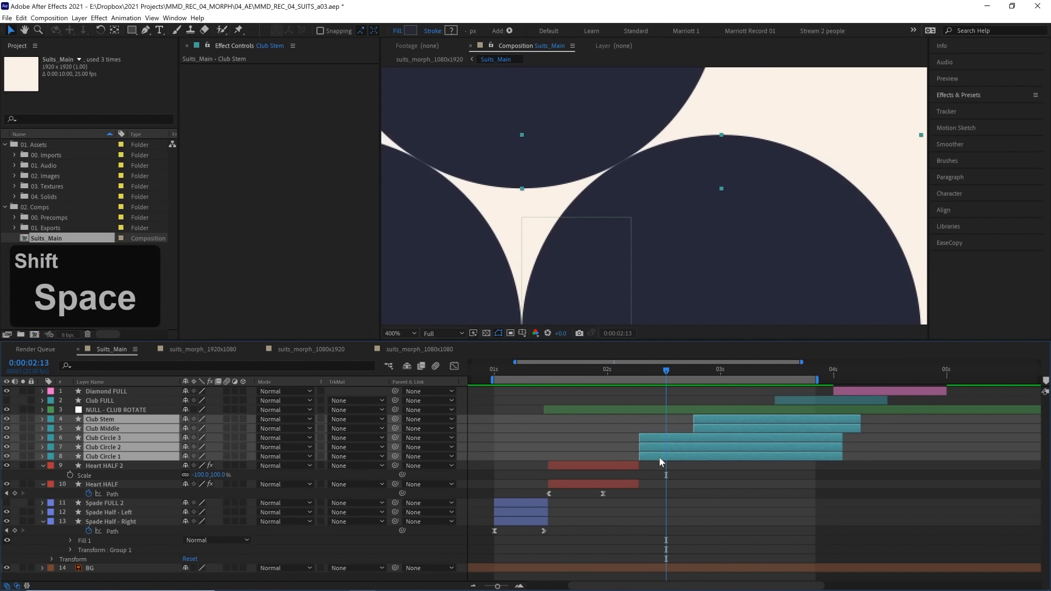
{"action": "left_click", "coordinate": [640, 484], "text": "shift"}
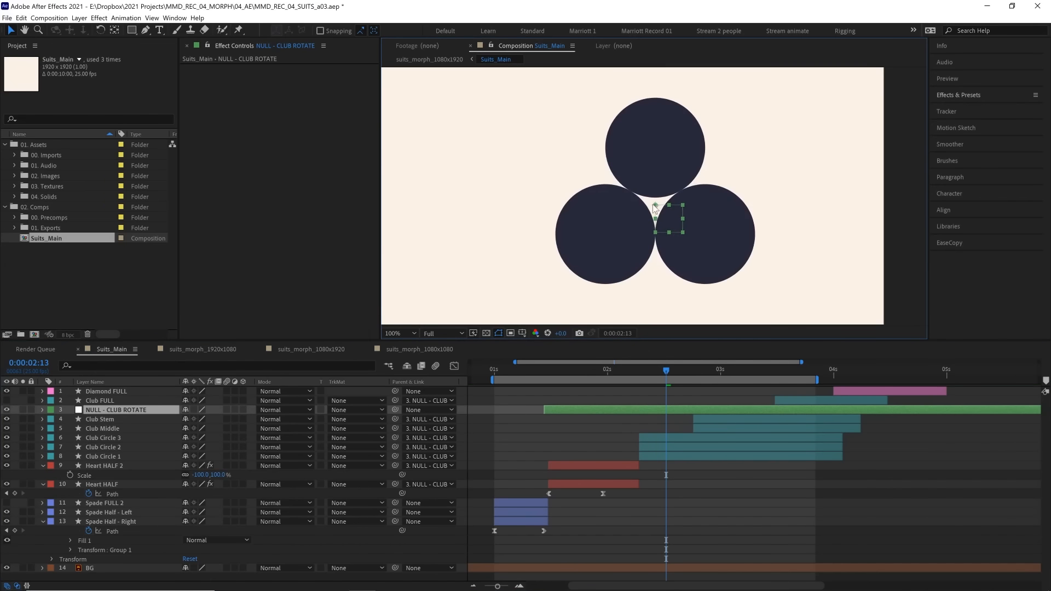
{"action": "key", "text": "ctrl+z"}
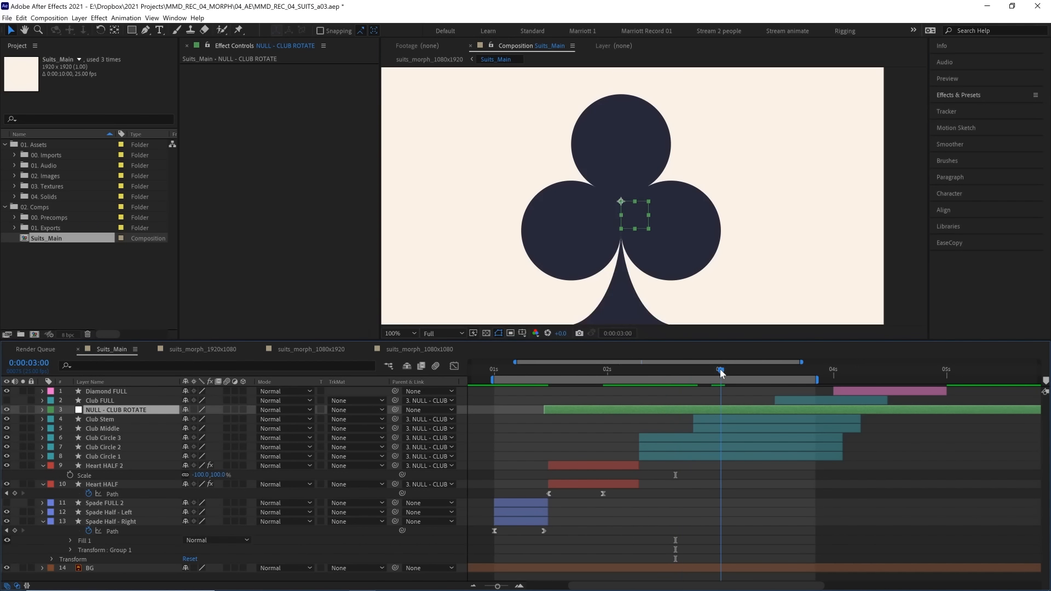
Add a 0° Rotation keyframe to NULL - CLUB ROTATE at 0:00:03:05
{"action": "scroll", "coordinate": [565, 237], "scroll_direction": "down", "scroll_amount": 2}
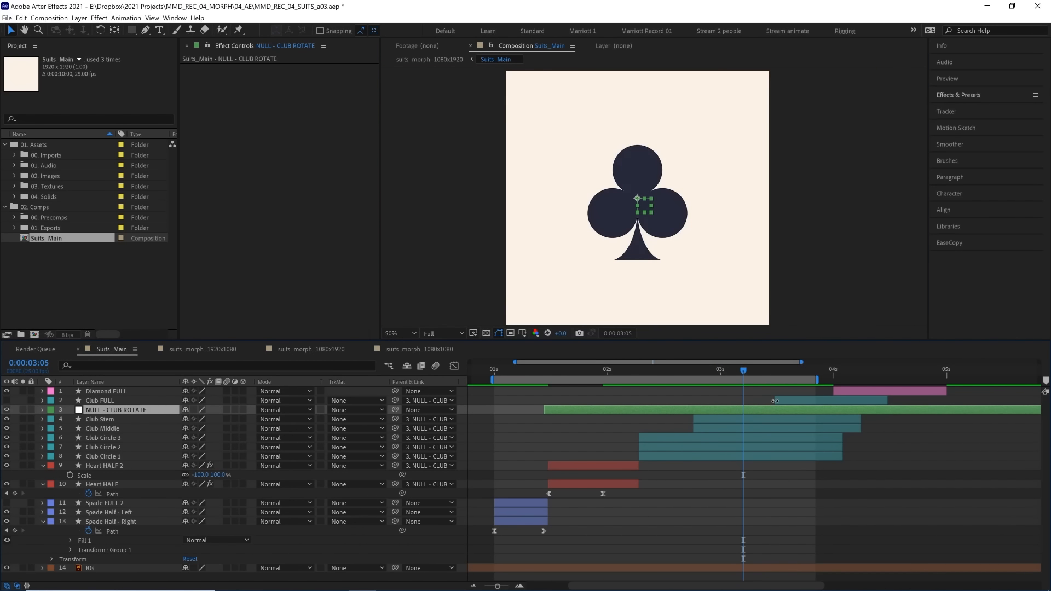
{"action": "left_click", "coordinate": [692, 424]}
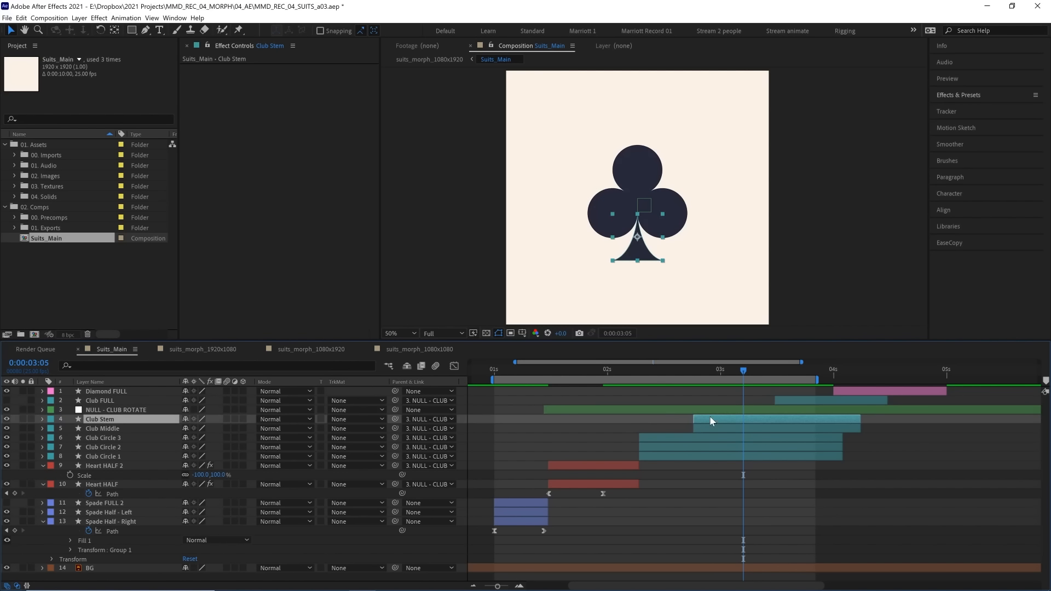
{"action": "left_click", "coordinate": [717, 428]}
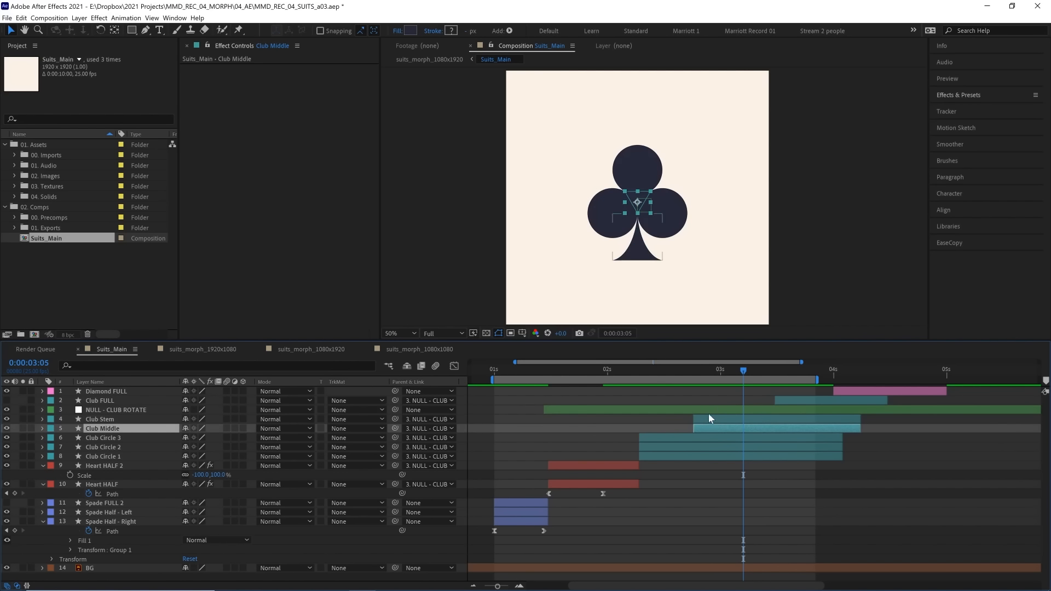
{"action": "left_click", "coordinate": [693, 409]}
{"action": "key", "text": "t"}
{"action": "key", "text": "r"}
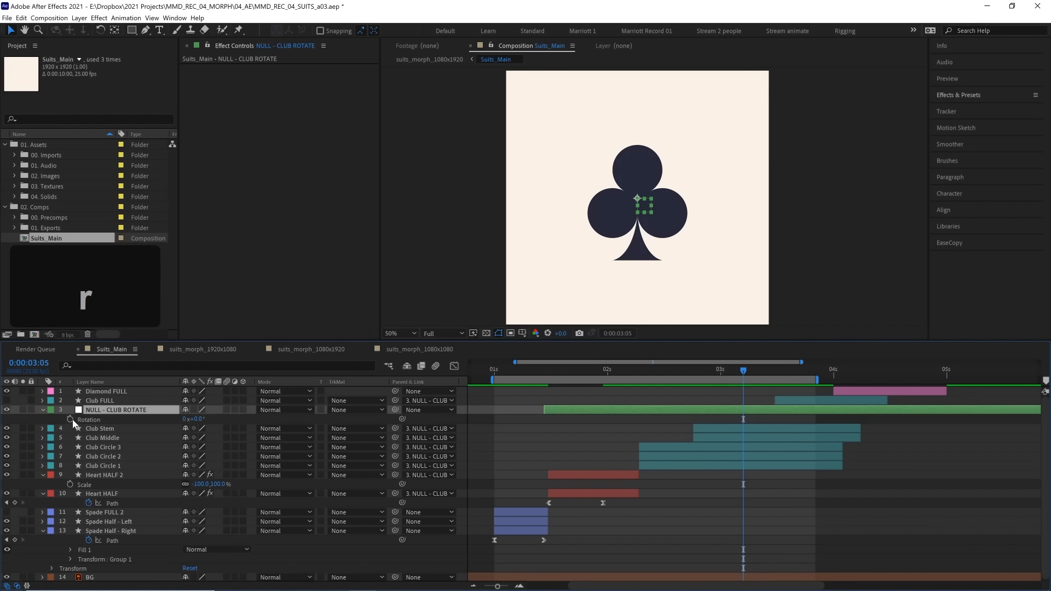
{"action": "left_click", "coordinate": [70, 419]}
Try a -180° Rotation keyframe on NULL - CLUB ROTATE at 0:00:02:15
{"action": "left_click", "coordinate": [675, 374]}
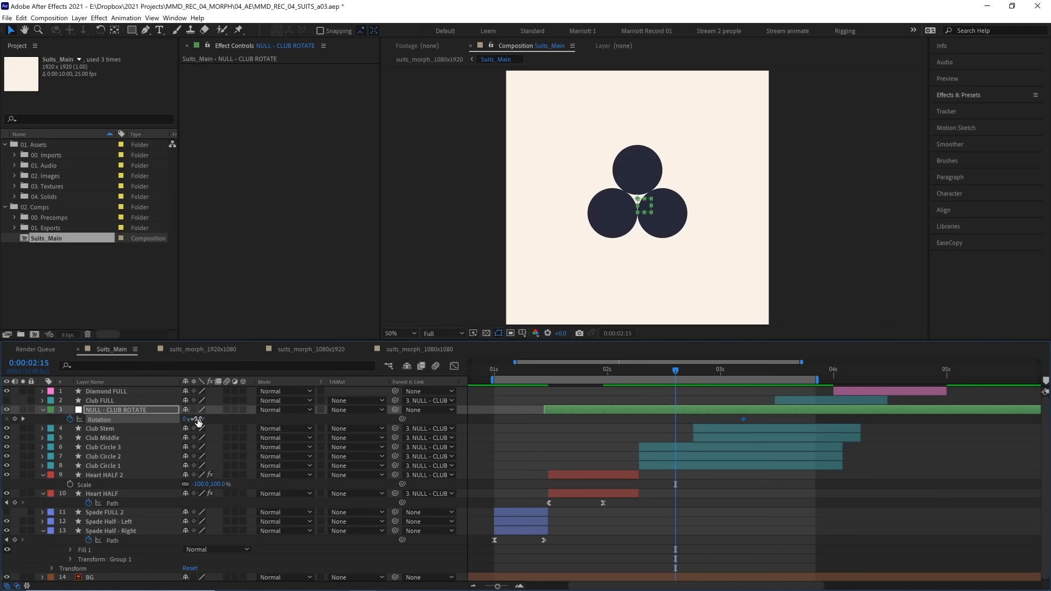
{"action": "left_click_drag", "start_coordinate": [197, 418], "coordinate": [148, 440]}
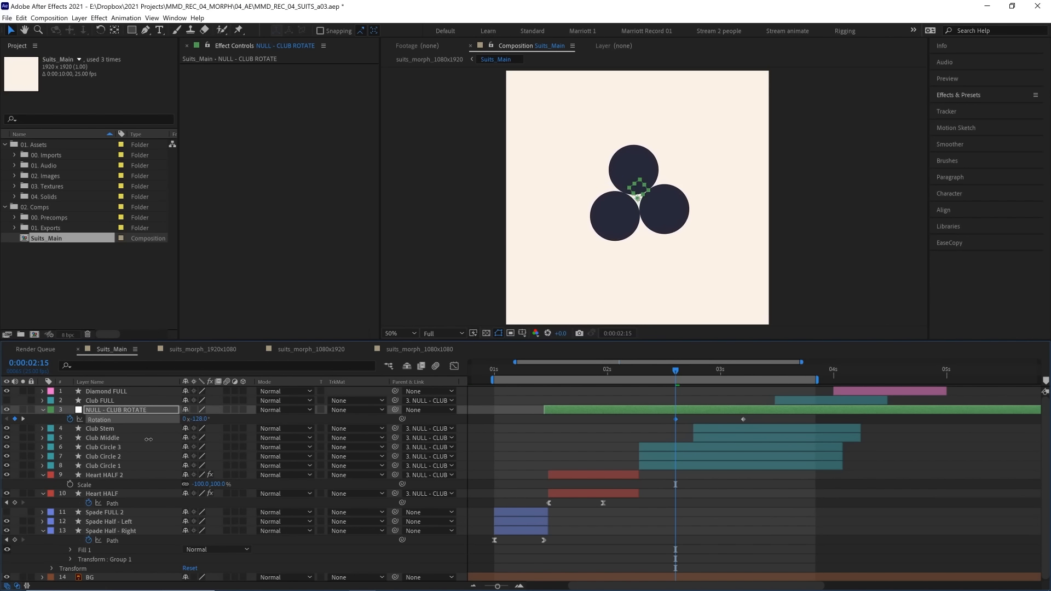
{"action": "left_click", "coordinate": [203, 418]}
{"action": "type", "text": "-180"}
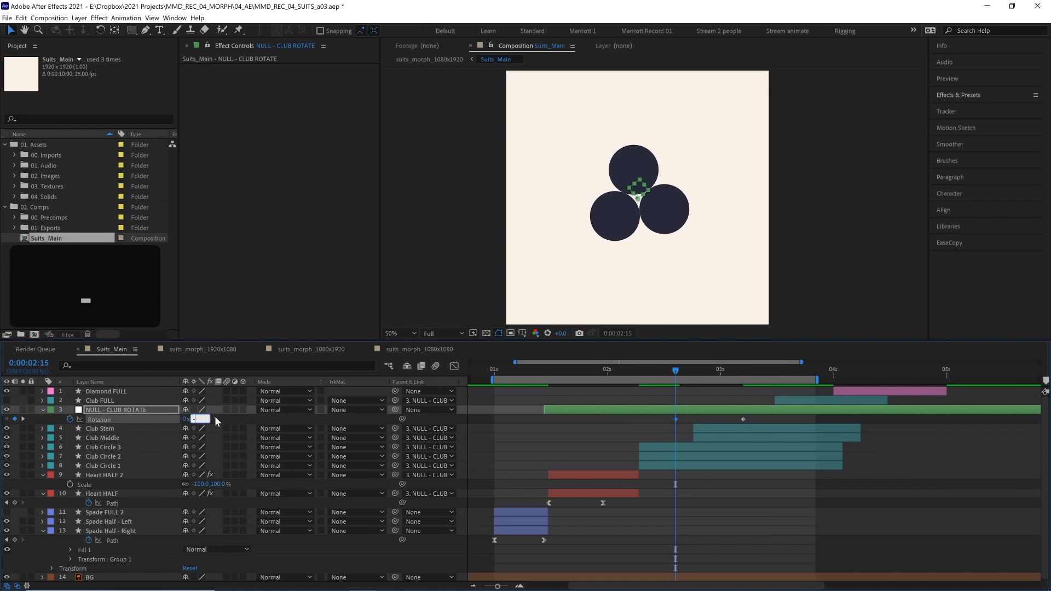
{"action": "key", "text": "Return"}
Check the rotation back through the heart section and undo the rotation change at 0:00:02:15
{"action": "left_click", "coordinate": [668, 367]}
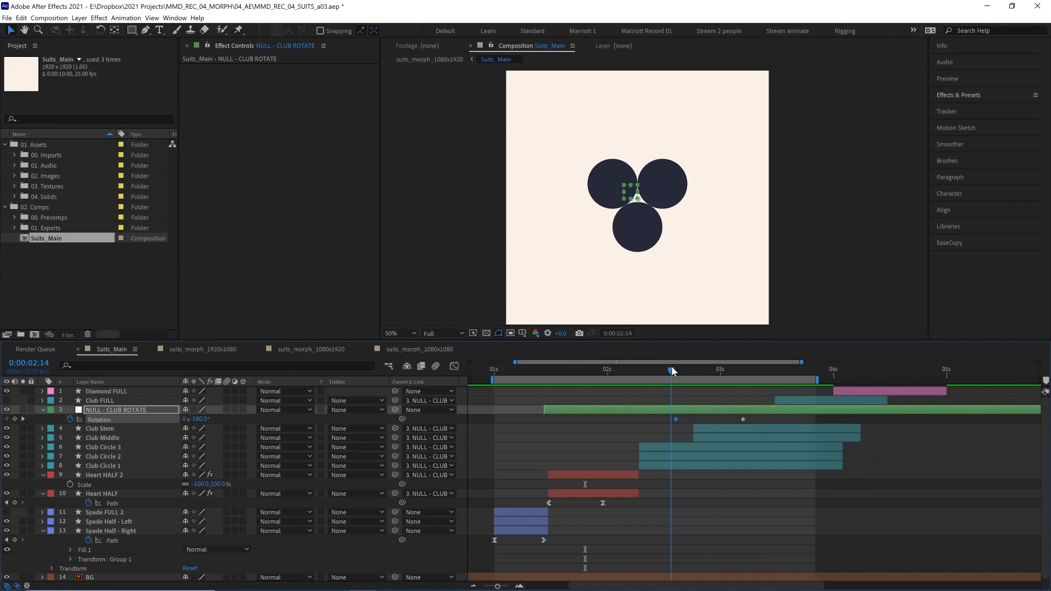
{"action": "left_click_drag", "start_coordinate": [671, 368], "coordinate": [584, 375]}
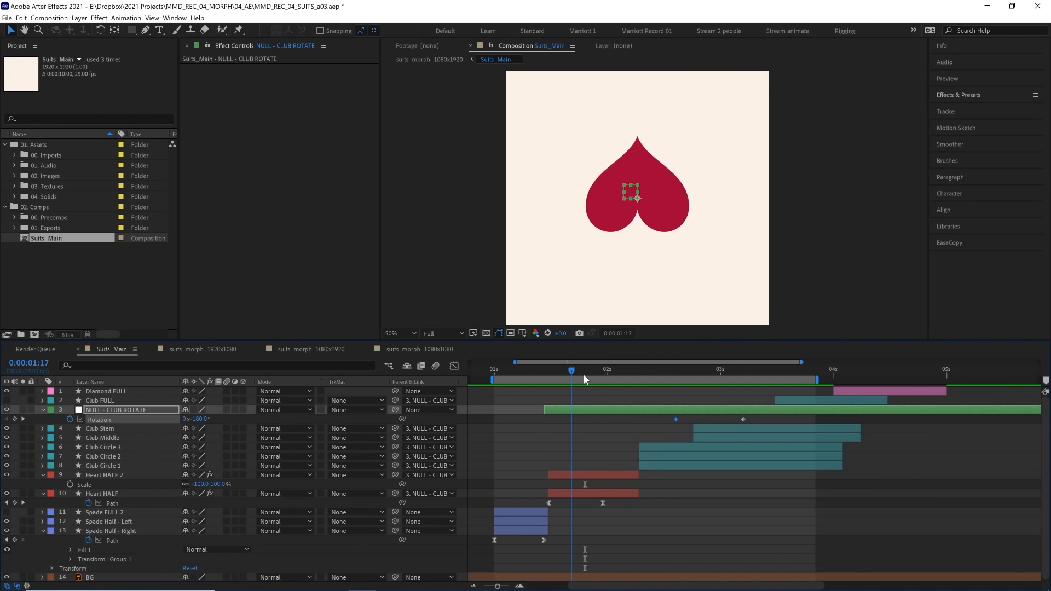
{"action": "key", "text": "space"}
{"action": "key", "text": "ctrl+z"}
{"action": "key", "text": "ctrl+z"}
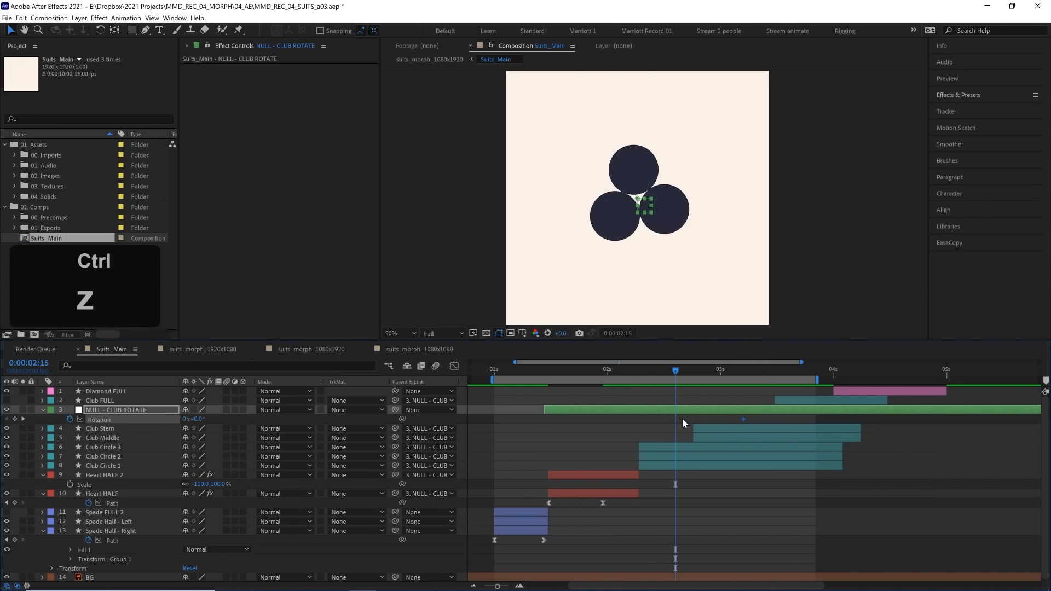
Set the parent of the Heart HALF and Heart HALF 2 layers to None
{"action": "left_click_drag", "start_coordinate": [560, 371], "coordinate": [652, 454]}
{"action": "left_click", "coordinate": [618, 476]}
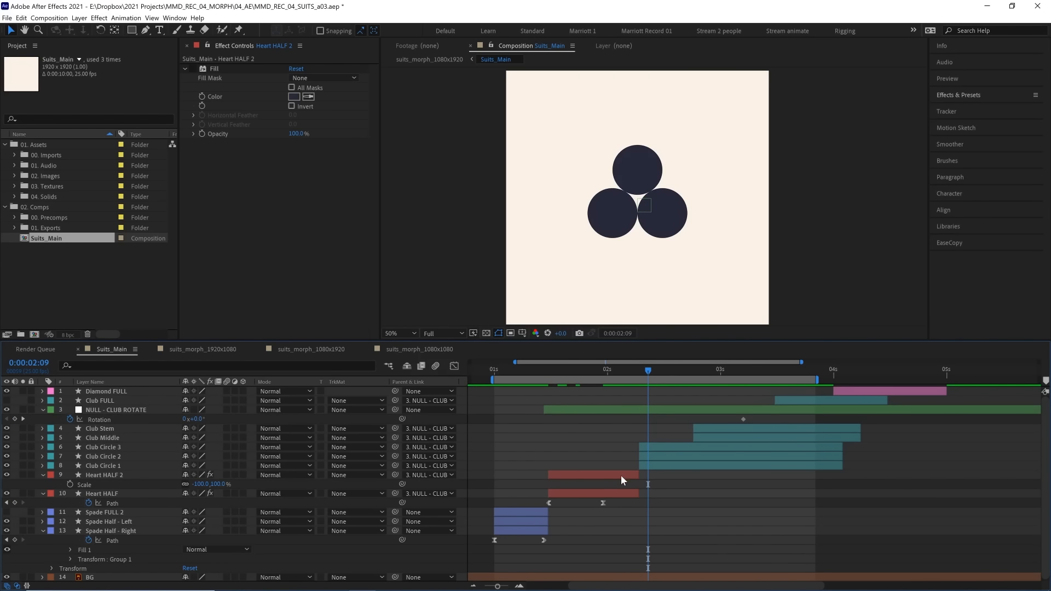
{"action": "left_click", "coordinate": [607, 494], "text": "shift"}
{"action": "left_click", "coordinate": [426, 475]}
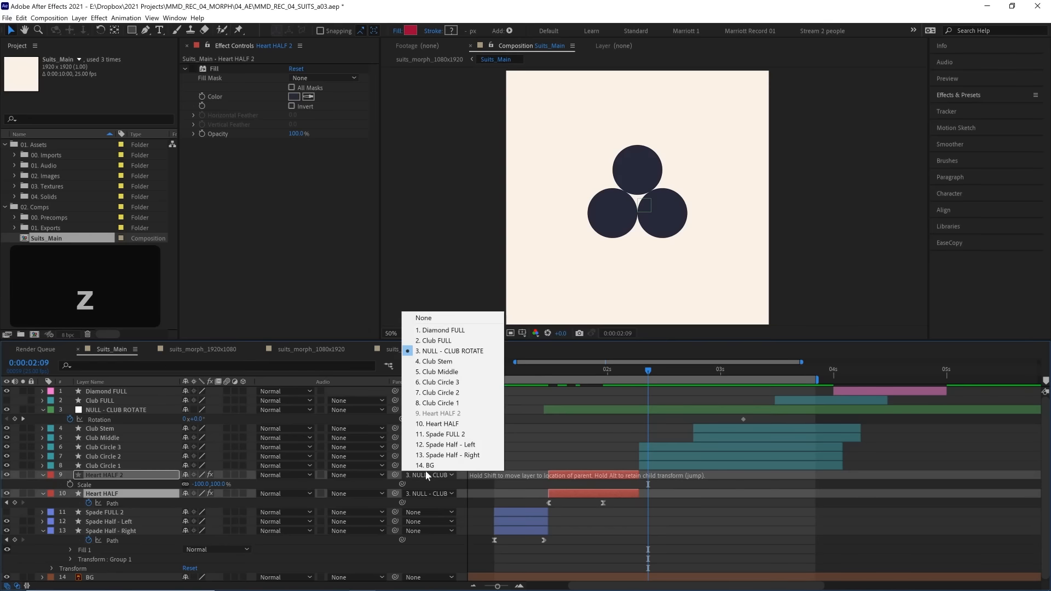
{"action": "left_click", "coordinate": [439, 315]}
Set the Rotation of NULL - CLUB ROTATE to -180° at 0:00:02:09
{"action": "left_click", "coordinate": [212, 418]}
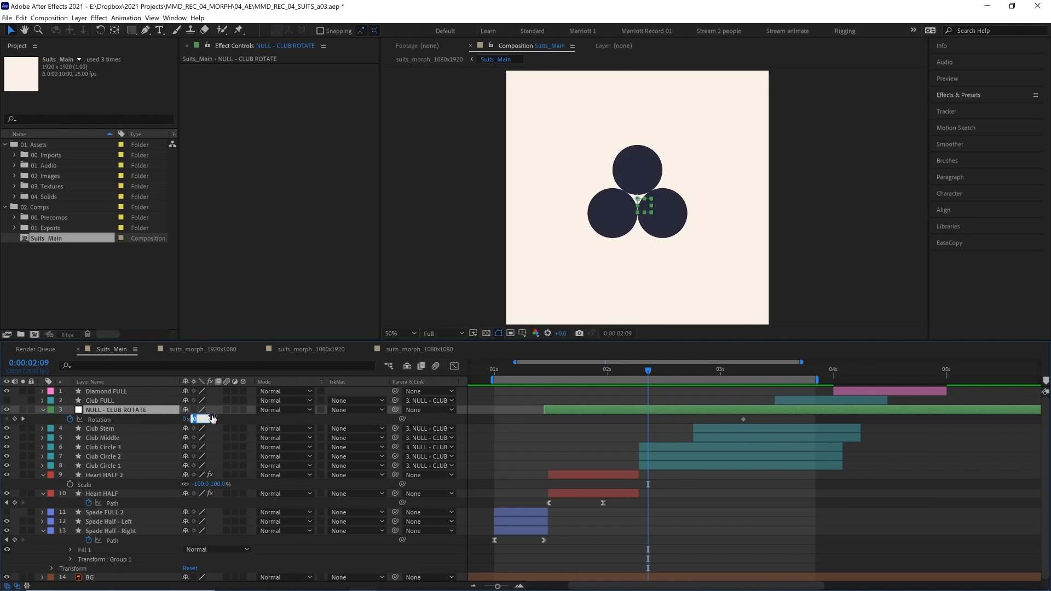
{"action": "type", "text": "-180"}
{"action": "key", "text": "Return"}
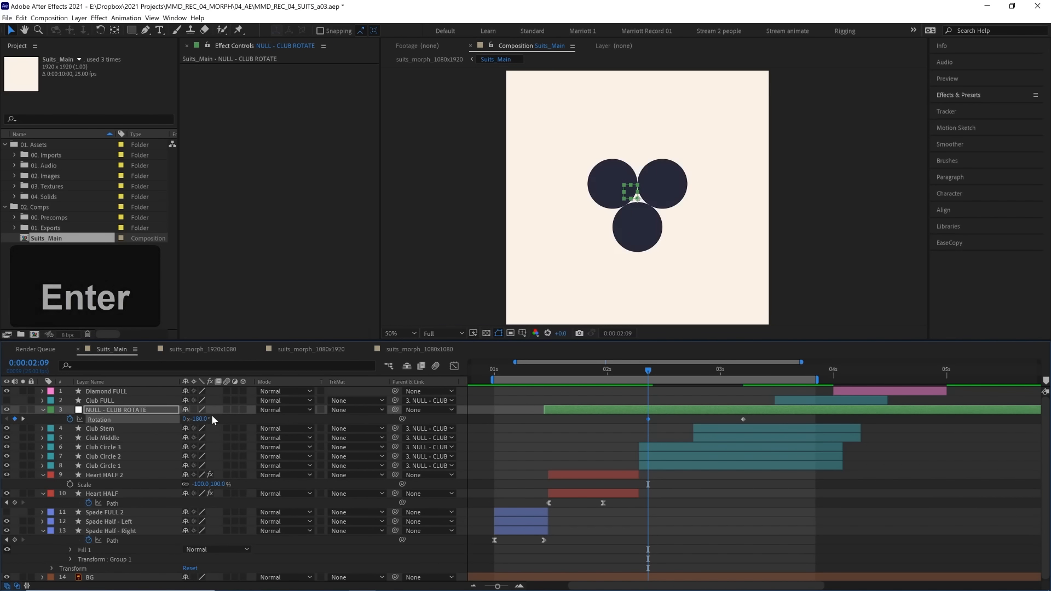
{"action": "mouse_move", "coordinate": [648, 372]}
{"action": "left_mouse_down"}
{"action": "mouse_move", "coordinate": [670, 373]}
{"action": "mouse_move", "coordinate": [621, 372]}
{"action": "mouse_move", "coordinate": [656, 372]}
{"action": "left_mouse_up"}
{"action": "key", "text": "period"}
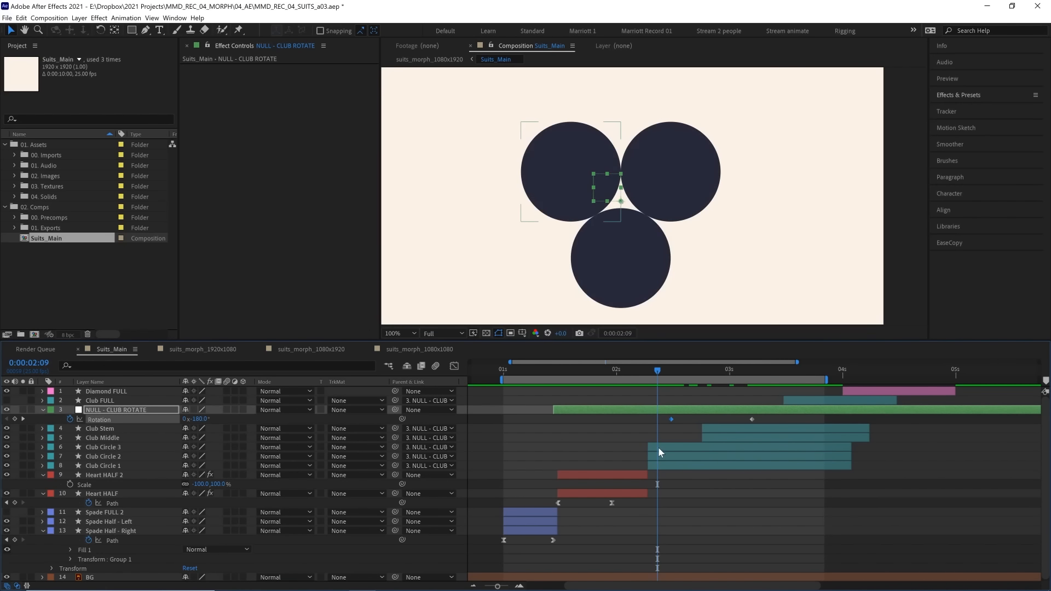
Add a Fill effect to the Club Circle 3 layer
{"action": "left_click", "coordinate": [657, 447]}
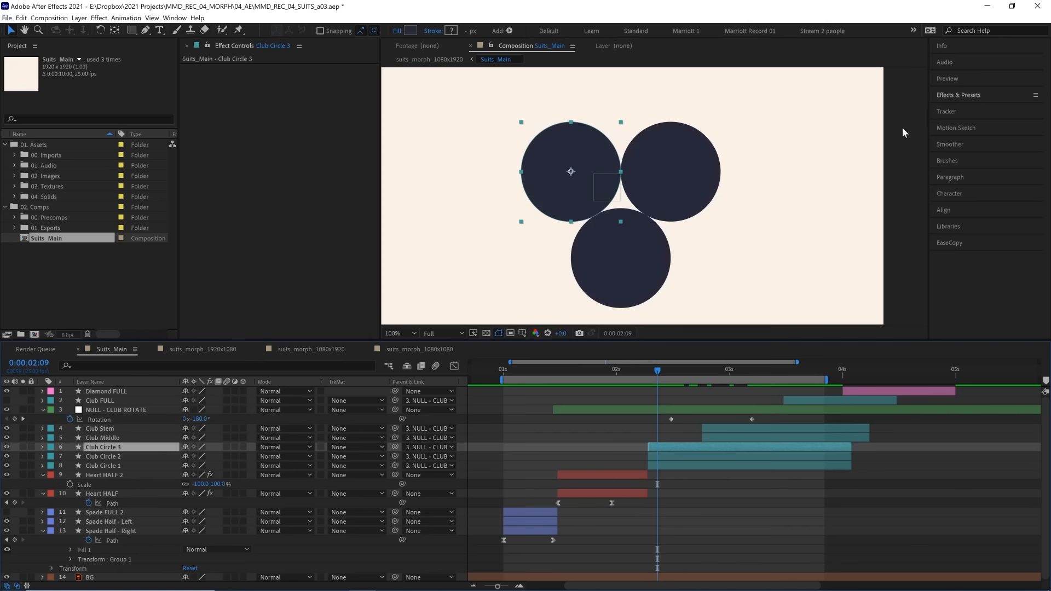
{"action": "left_click", "coordinate": [955, 94]}
{"action": "left_click", "coordinate": [961, 108]}
{"action": "type", "text": "fill"}
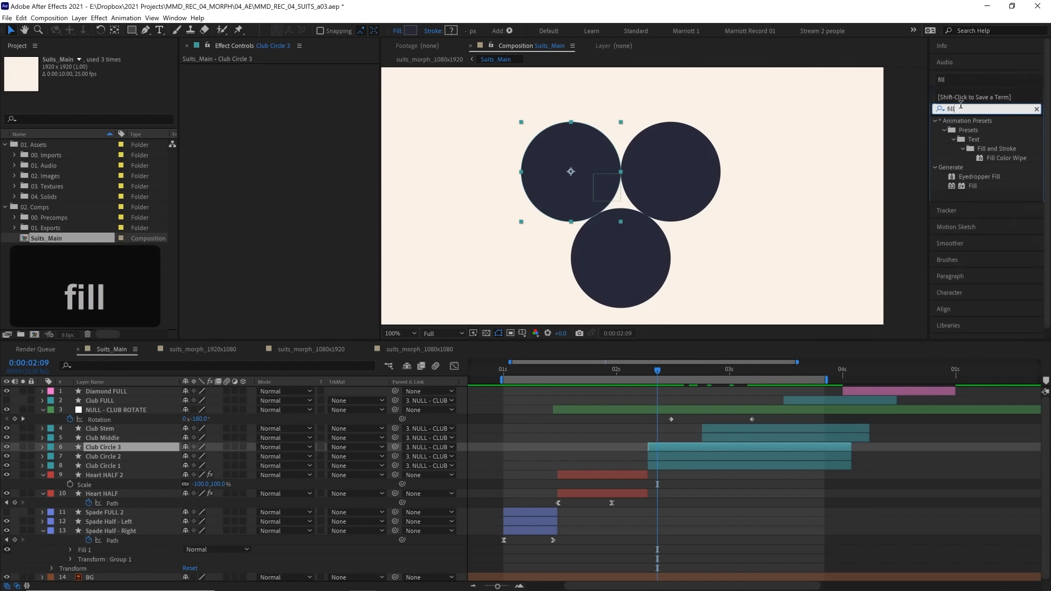
{"action": "double_click", "coordinate": [972, 186]}
Sample the heart's red from 0:00:01:24 as the Fill color of Club Circle 3, and return to 0:00:02:12
{"action": "key", "text": "j"}
{"action": "left_click", "coordinate": [308, 96]}
{"action": "left_click", "coordinate": [595, 200]}
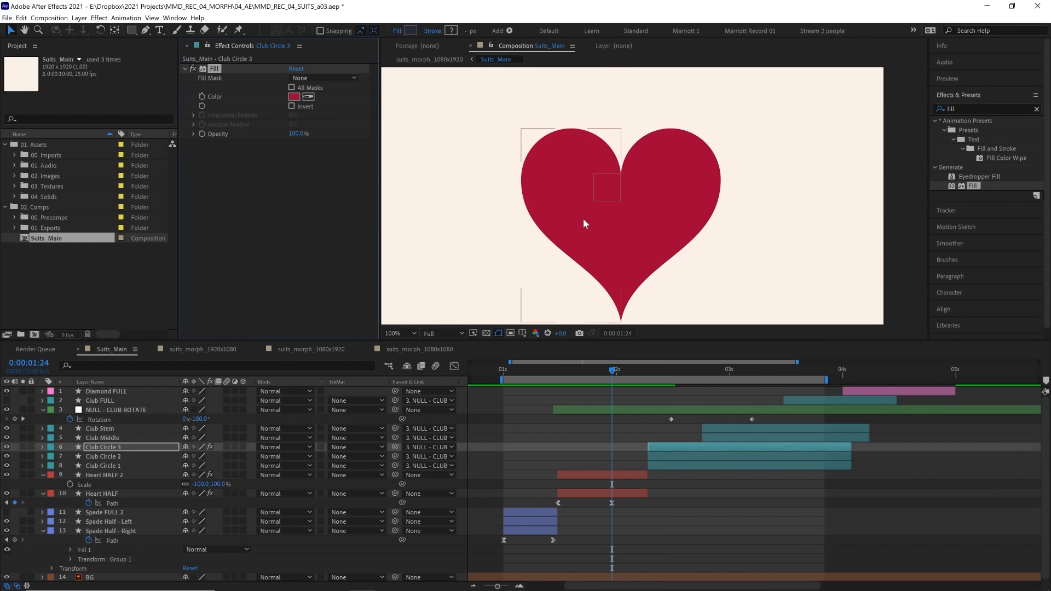
{"action": "left_click", "coordinate": [684, 370]}
{"action": "left_click_drag", "start_coordinate": [675, 368], "coordinate": [670, 372]}
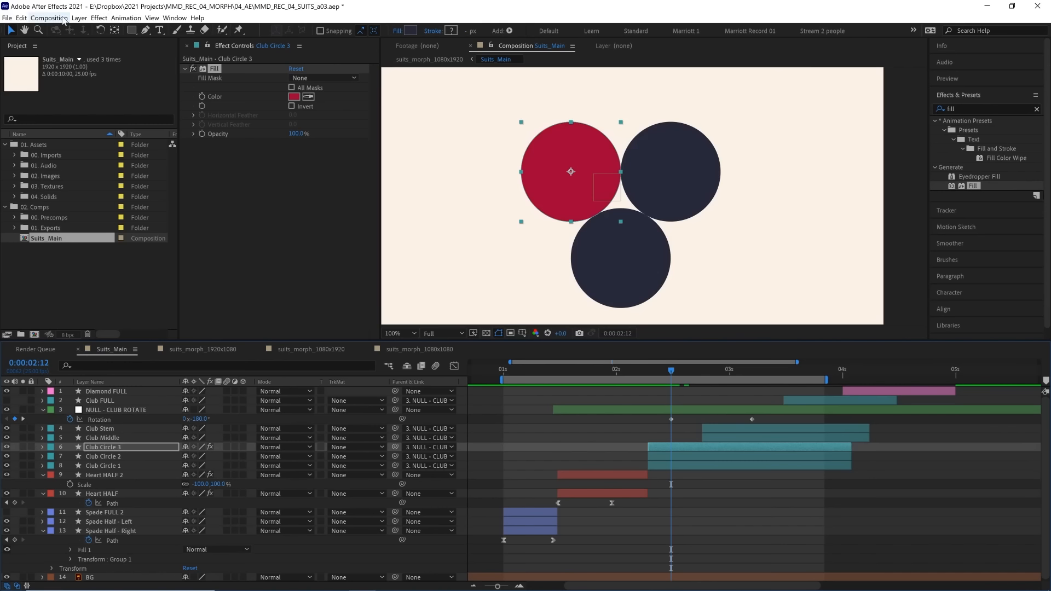
Copy the Fill effect of Club Circle 3 with relative property links and paste it onto Club Circle 2 and Club Circle 1
{"action": "left_click", "coordinate": [21, 19]}
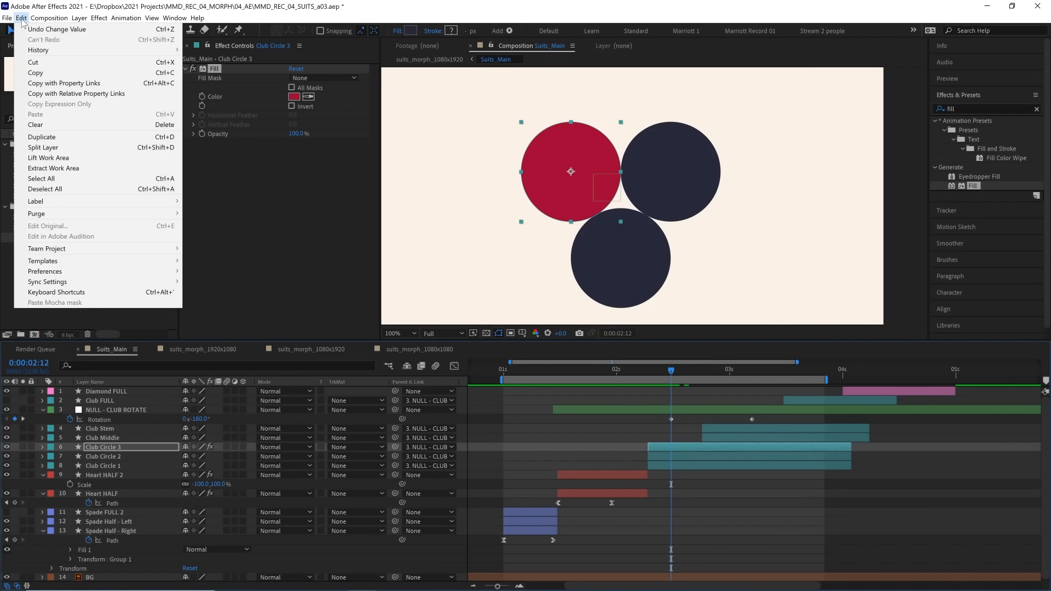
{"action": "left_click", "coordinate": [59, 94]}
{"action": "left_click", "coordinate": [668, 457]}
{"action": "left_click", "coordinate": [670, 465], "text": "shift"}
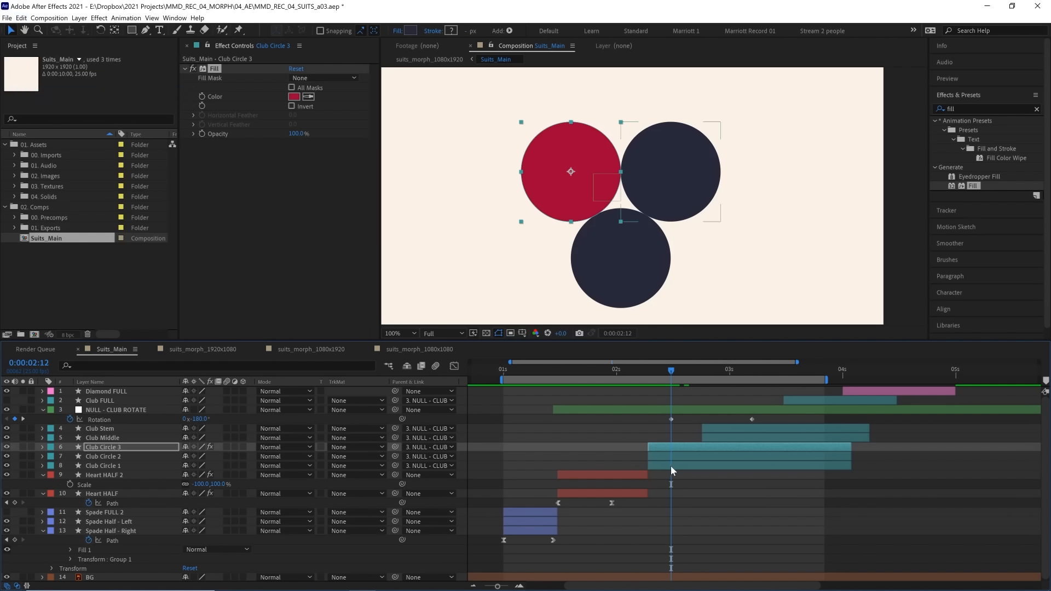
{"action": "key", "text": "ctrl+v"}
Reveal the expression on the Fill effect's Color property in the Club Circle 2 layer
{"action": "left_click", "coordinate": [674, 465], "text": "ctrl"}
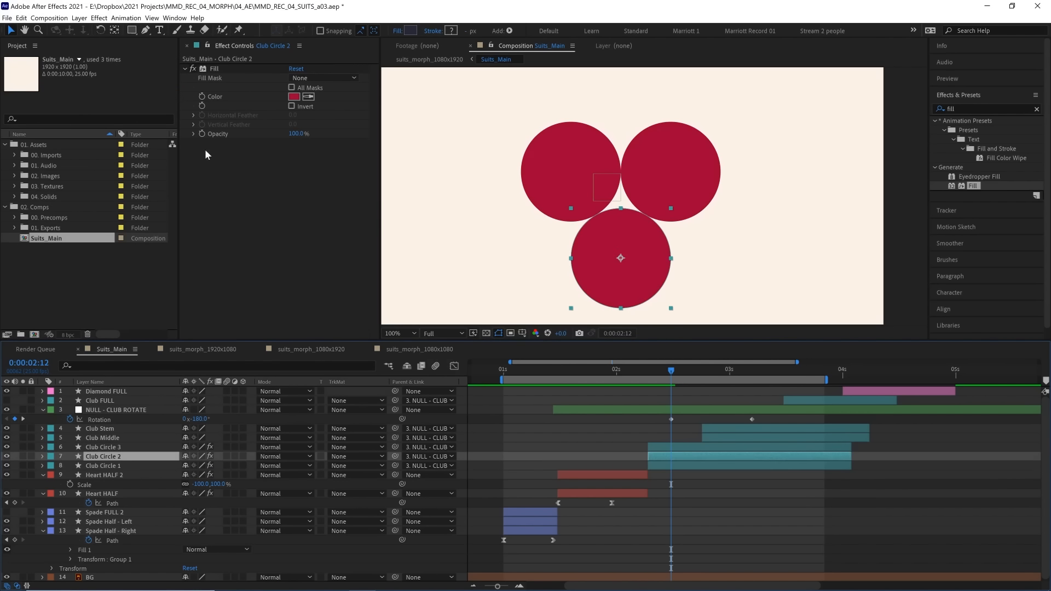
{"action": "left_click", "coordinate": [43, 456]}
{"action": "left_click", "coordinate": [52, 476]}
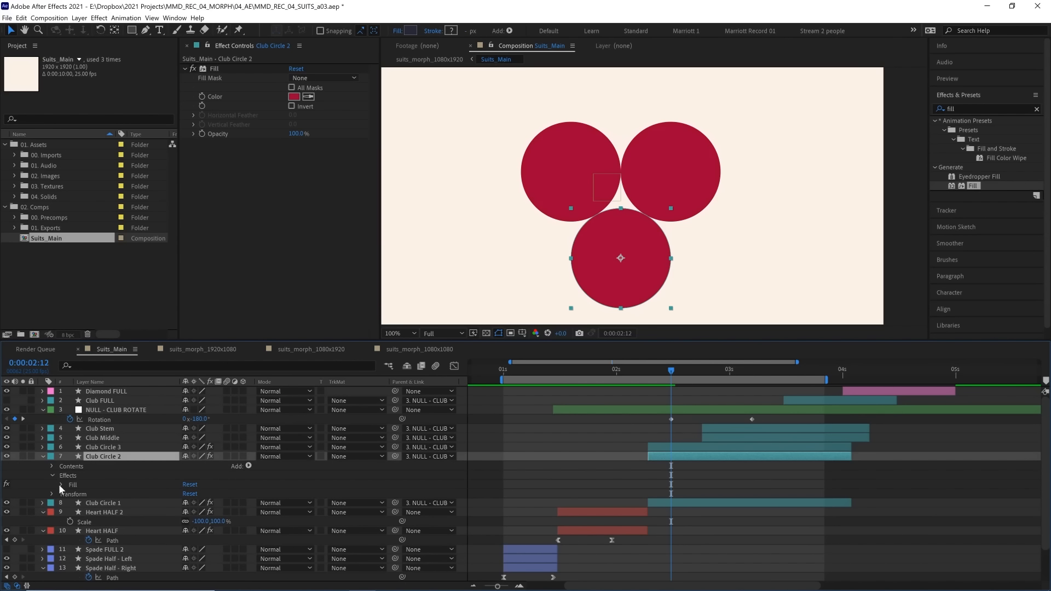
{"action": "left_click", "coordinate": [61, 485]}
{"action": "left_click", "coordinate": [70, 512]}
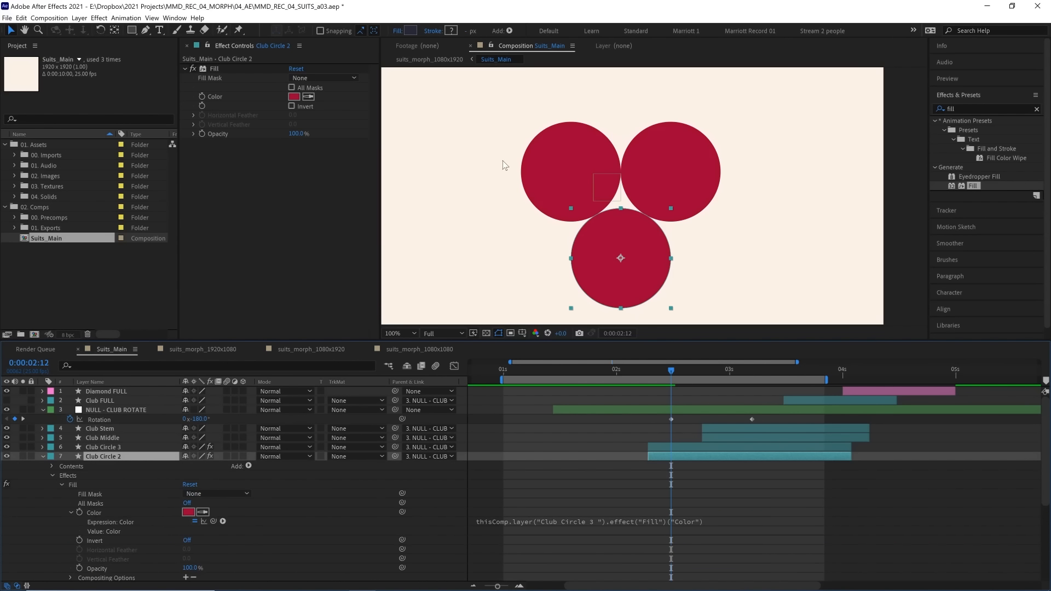
Test the linked circles by previewing a brighter red Fill color on Club Circle 3, and cancel the color change
{"action": "left_click", "coordinate": [573, 139]}
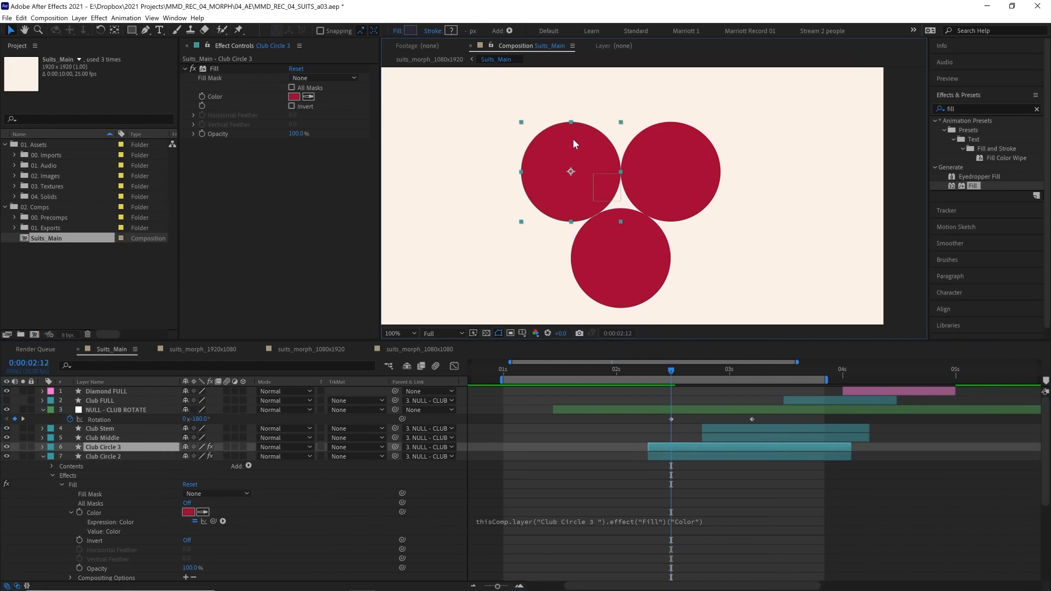
{"action": "left_click", "coordinate": [294, 96]}
{"action": "left_click_drag", "start_coordinate": [315, 291], "coordinate": [248, 256]}
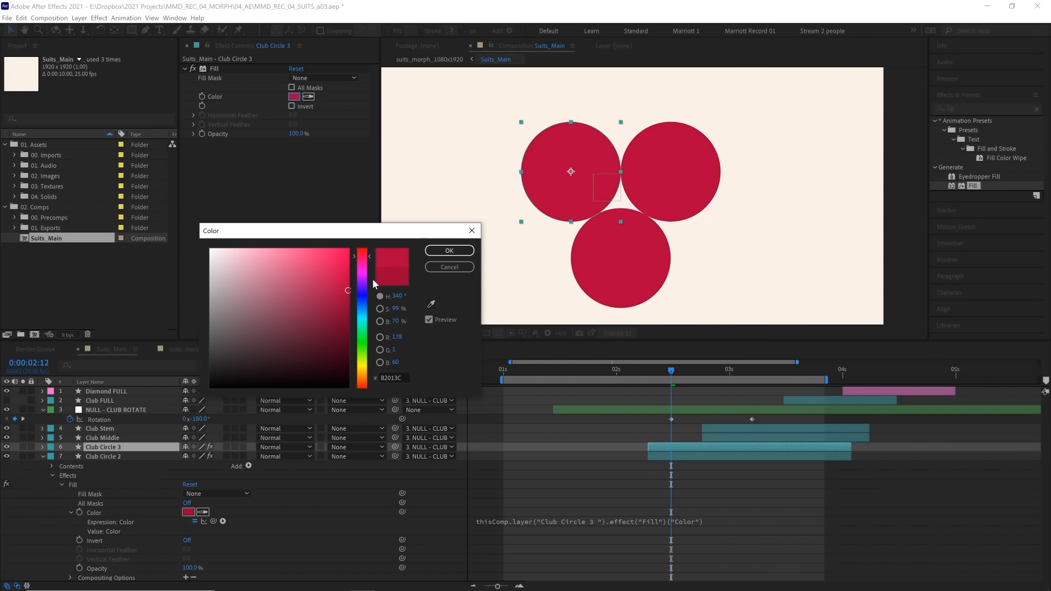
{"action": "left_click", "coordinate": [453, 269]}
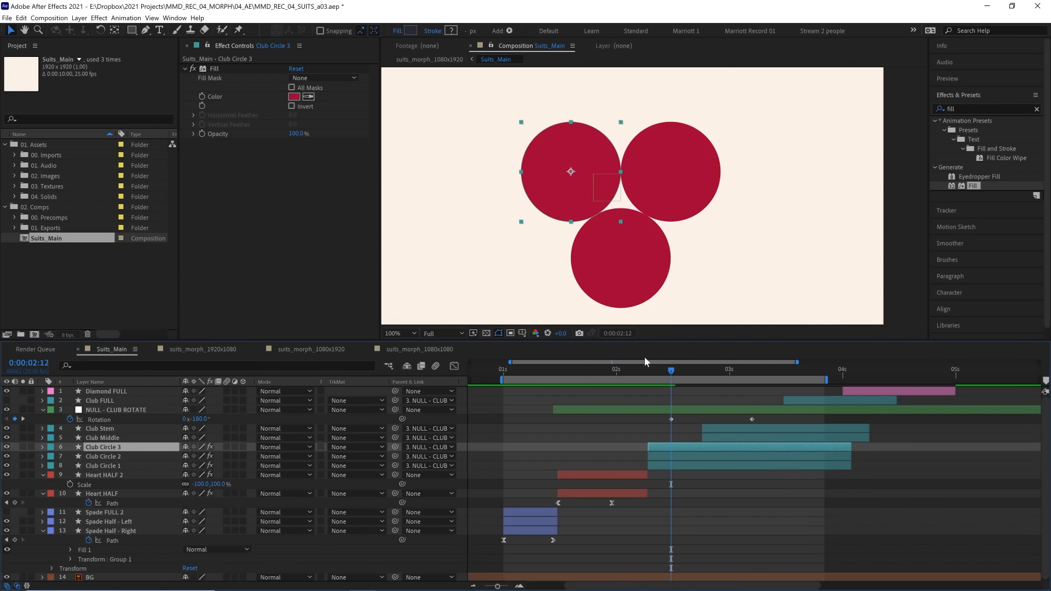
{"action": "left_click_drag", "start_coordinate": [636, 373], "coordinate": [671, 365]}
{"action": "left_click", "coordinate": [8, 18]}
{"action": "mouse_move", "coordinate": [20, 19]}
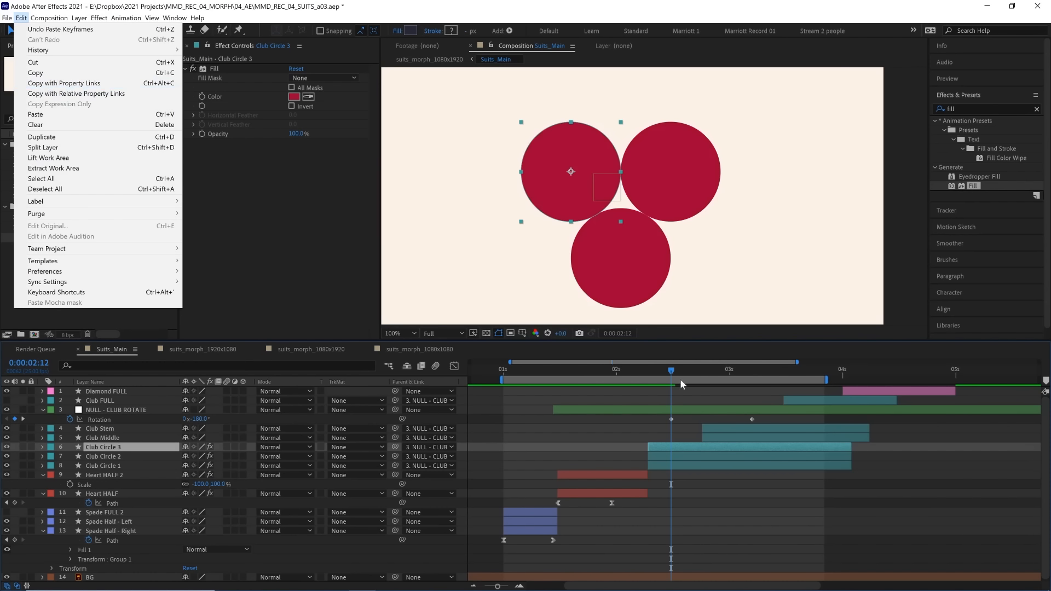
{"action": "left_click", "coordinate": [707, 481]}
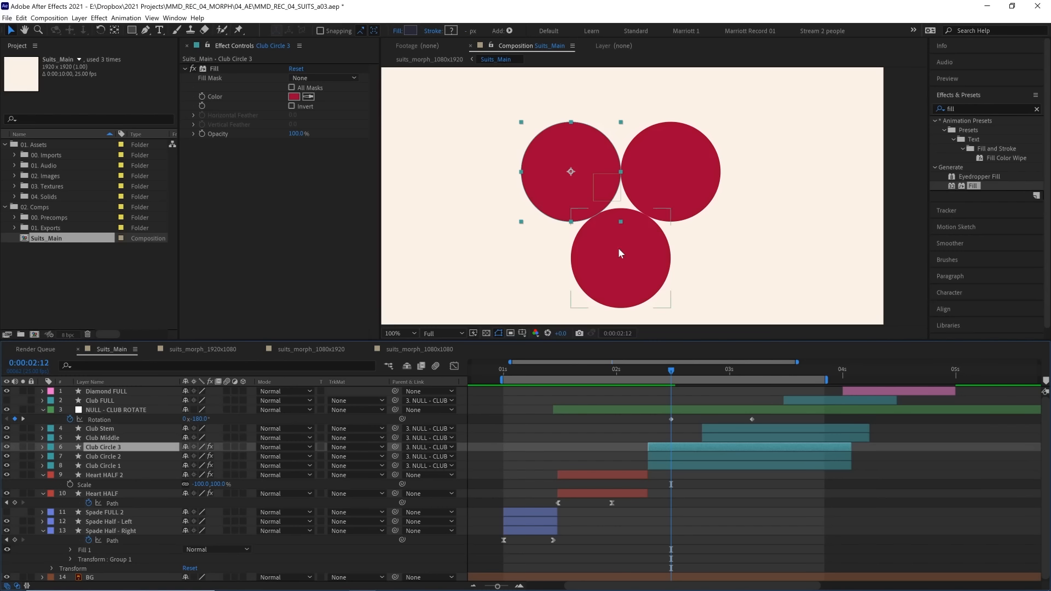
{"action": "left_click", "coordinate": [120, 438]}
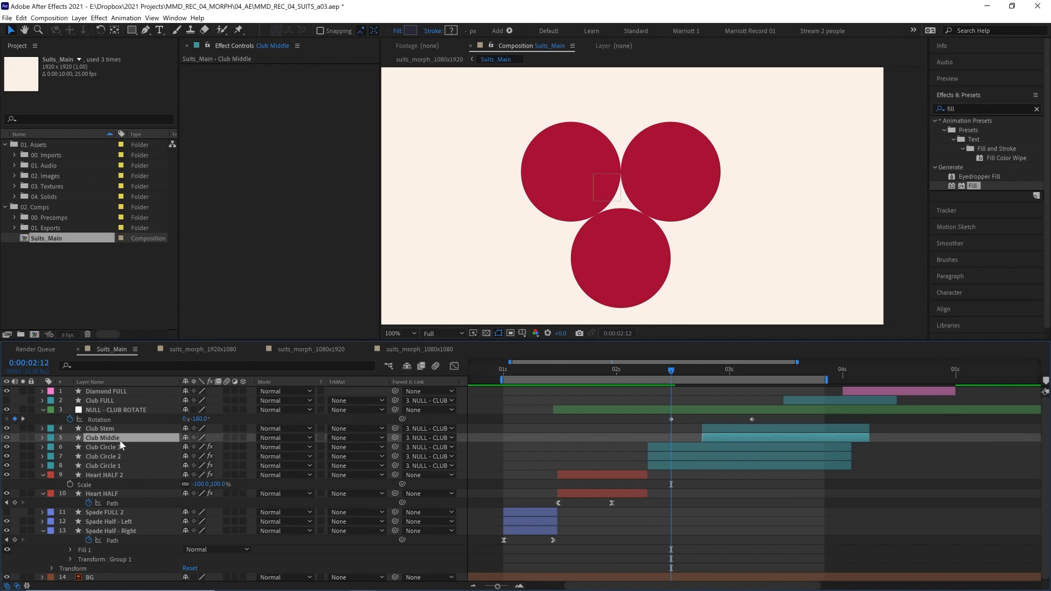
{"action": "left_click", "coordinate": [123, 447]}
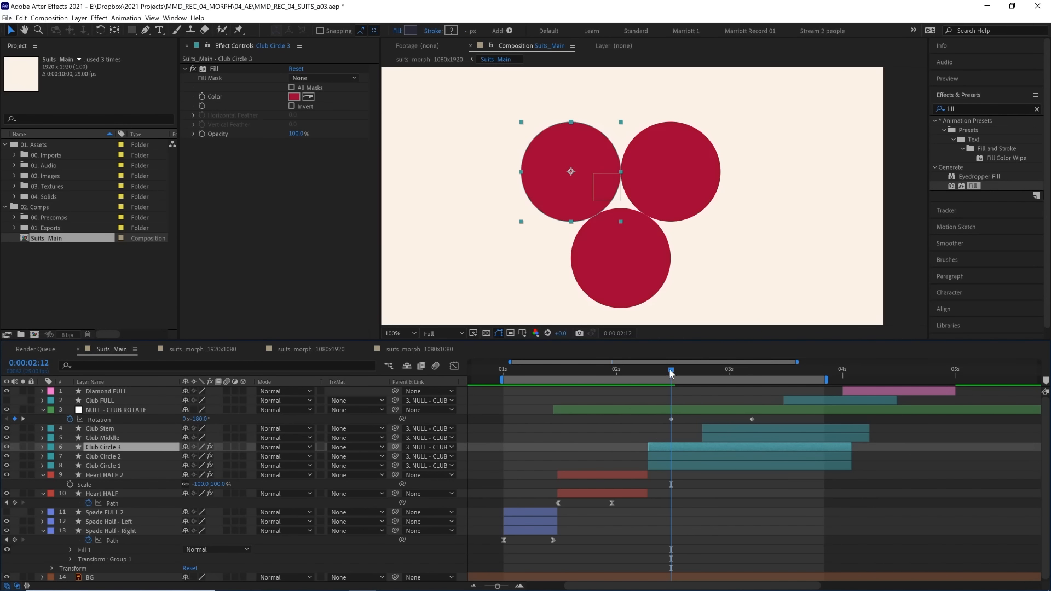
Preview the switch from the heart to the three club circles around 0:00:02:06 and the rotation that follows
{"action": "mouse_move", "coordinate": [679, 374]}
{"action": "left_mouse_down"}
{"action": "mouse_move", "coordinate": [645, 373]}
{"action": "mouse_move", "coordinate": [668, 372]}
{"action": "left_mouse_up"}
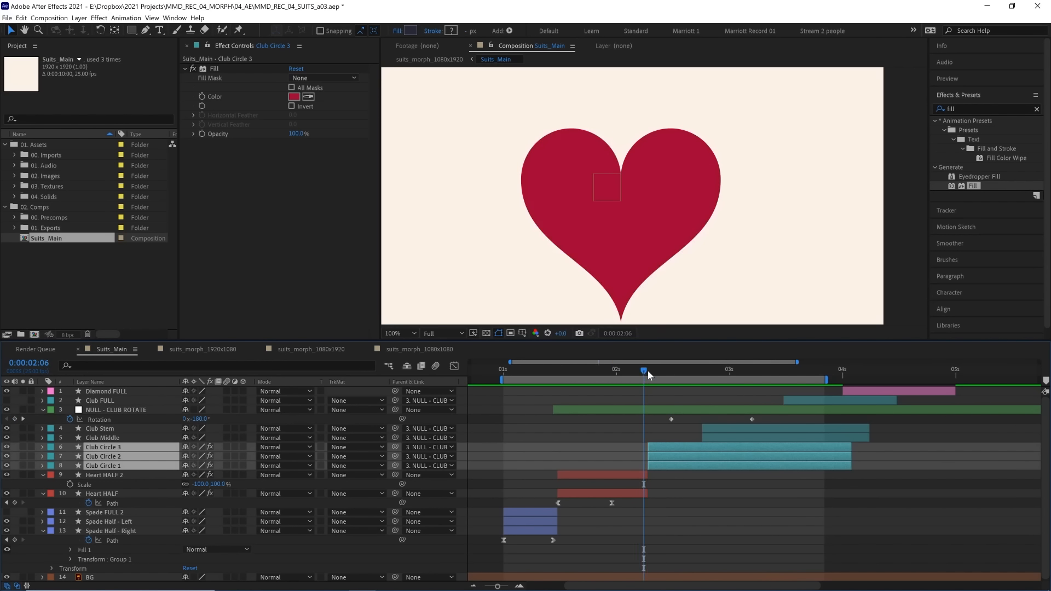
{"action": "left_click_drag", "start_coordinate": [648, 370], "coordinate": [665, 370]}
{"action": "key", "text": "space"}
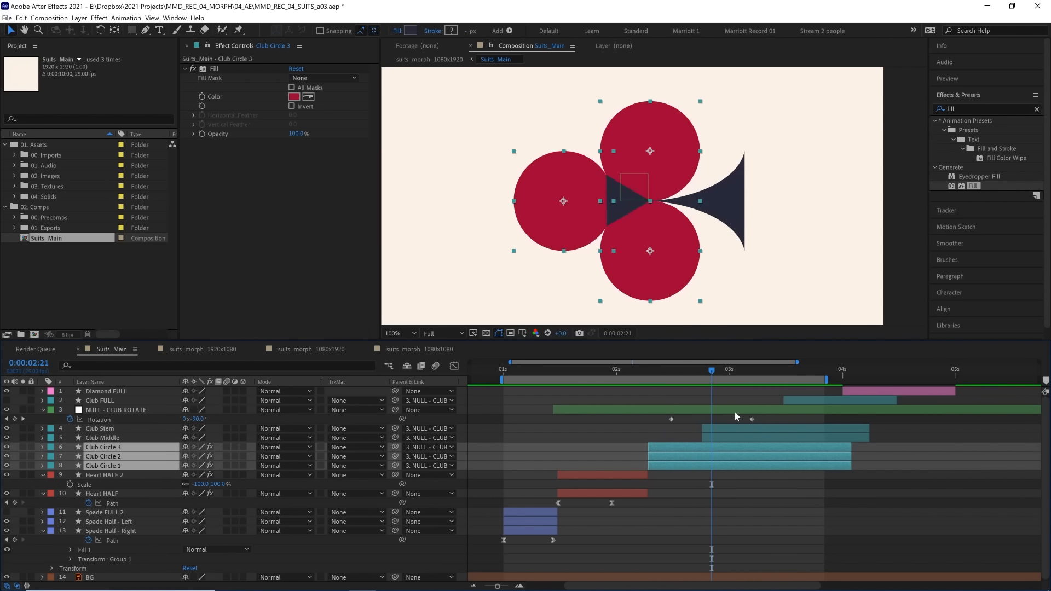
Easy-ease both Rotation keyframes of NULL - CLUB ROTATE and lengthen both curve handles for a steeper middle in the value graph
{"action": "left_click_drag", "start_coordinate": [720, 368], "coordinate": [615, 435]}
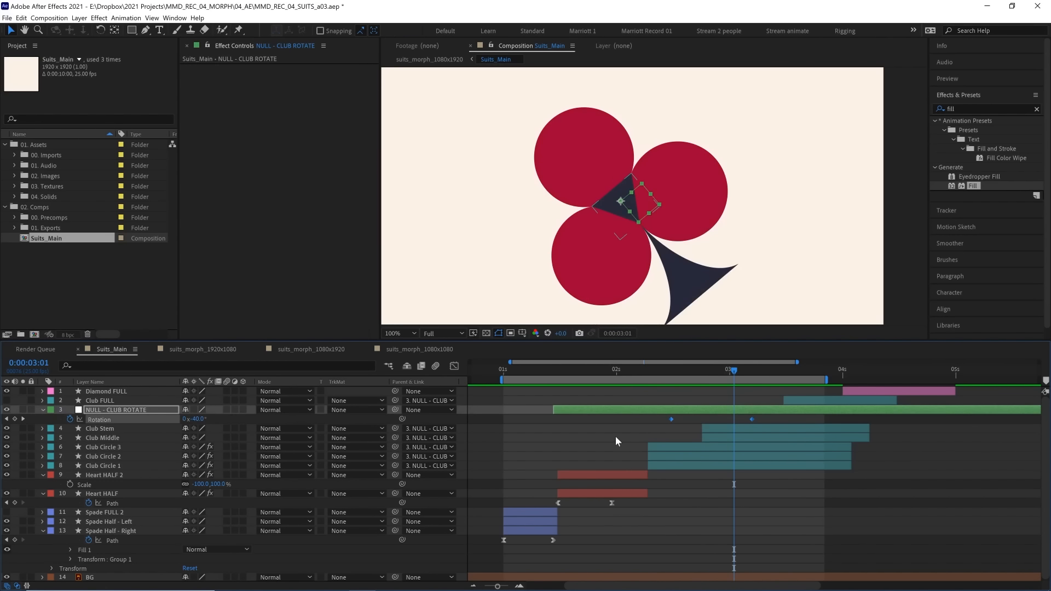
{"action": "key", "text": "F9"}
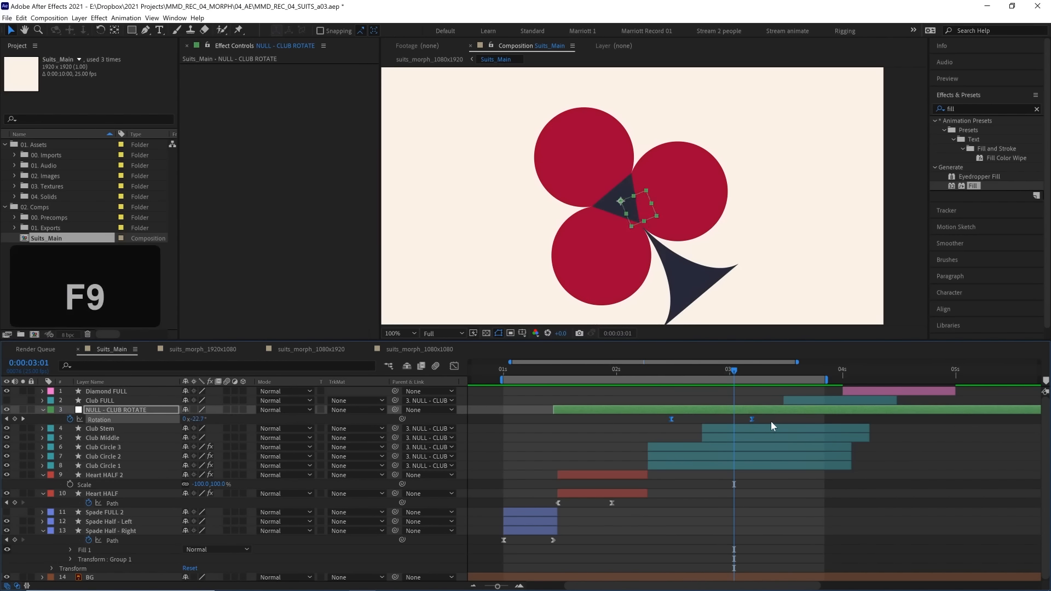
{"action": "left_click", "coordinate": [454, 365]}
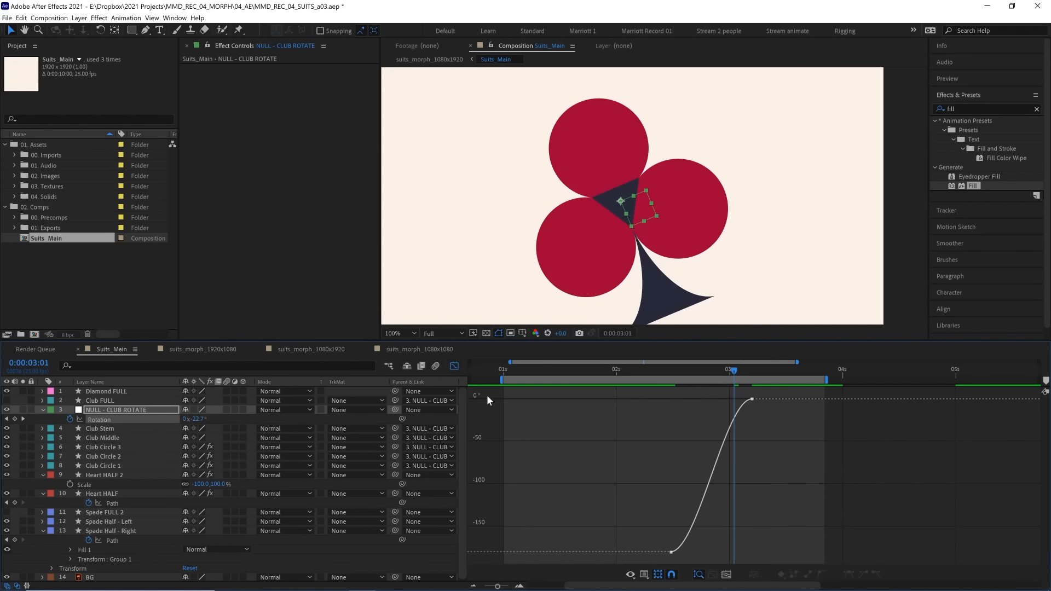
{"action": "left_click", "coordinate": [740, 404]}
{"action": "left_click_drag", "start_coordinate": [725, 399], "coordinate": [688, 399]}
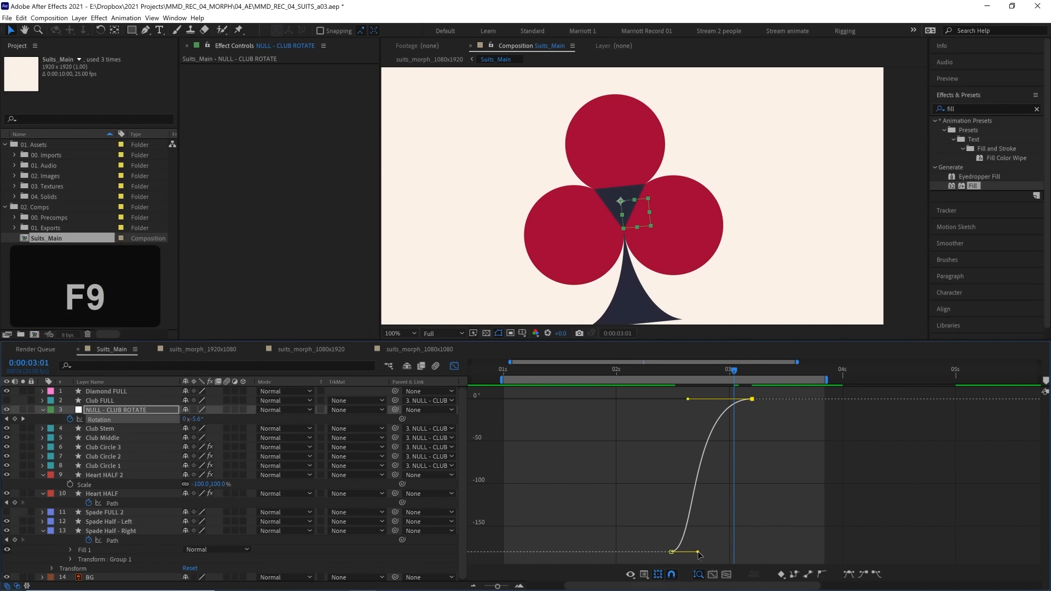
{"action": "left_click_drag", "start_coordinate": [698, 554], "coordinate": [730, 552]}
Play back the eased club rotation from about 0:00:02:12 and close the Graph Editor
{"action": "left_click", "coordinate": [672, 372]}
{"action": "key", "text": "space"}
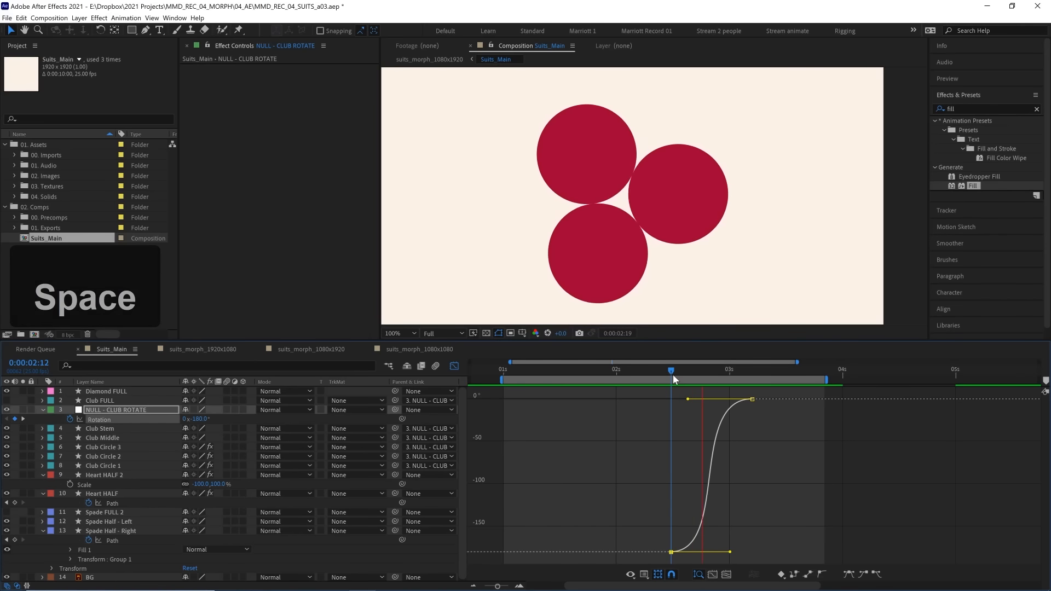
{"action": "mouse_move", "coordinate": [671, 369]}
{"action": "left_mouse_down"}
{"action": "mouse_move", "coordinate": [713, 373]}
{"action": "mouse_move", "coordinate": [666, 374]}
{"action": "left_mouse_up"}
{"action": "key", "text": "space"}
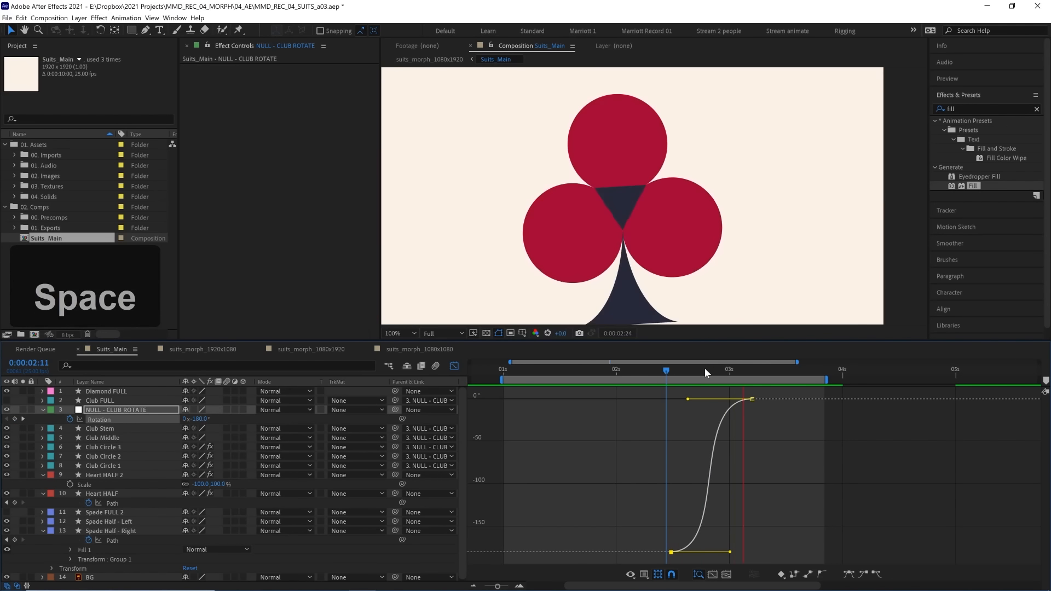
{"action": "left_click", "coordinate": [705, 368]}
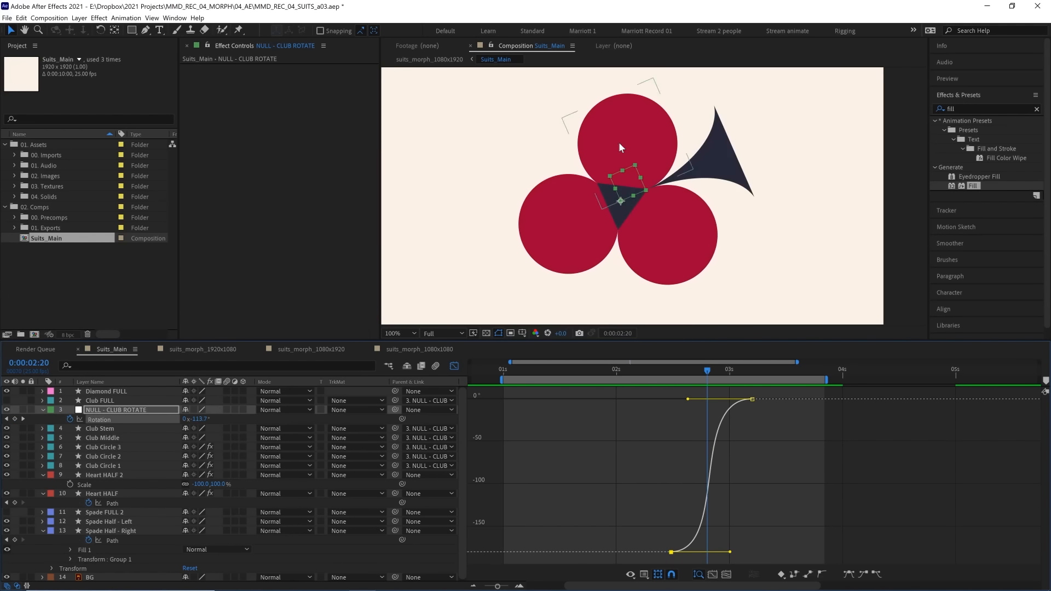
{"action": "left_click", "coordinate": [454, 365]}
Examine frame by frame how the heart halves swap to the club circles between 0:00:02:05 and 0:00:02:08
{"action": "left_click", "coordinate": [711, 430]}
{"action": "mouse_move", "coordinate": [652, 371]}
{"action": "left_mouse_down"}
{"action": "mouse_move", "coordinate": [671, 372]}
{"action": "mouse_move", "coordinate": [547, 380]}
{"action": "mouse_move", "coordinate": [636, 378]}
{"action": "left_mouse_up"}
{"action": "key", "text": "Page_Down"}
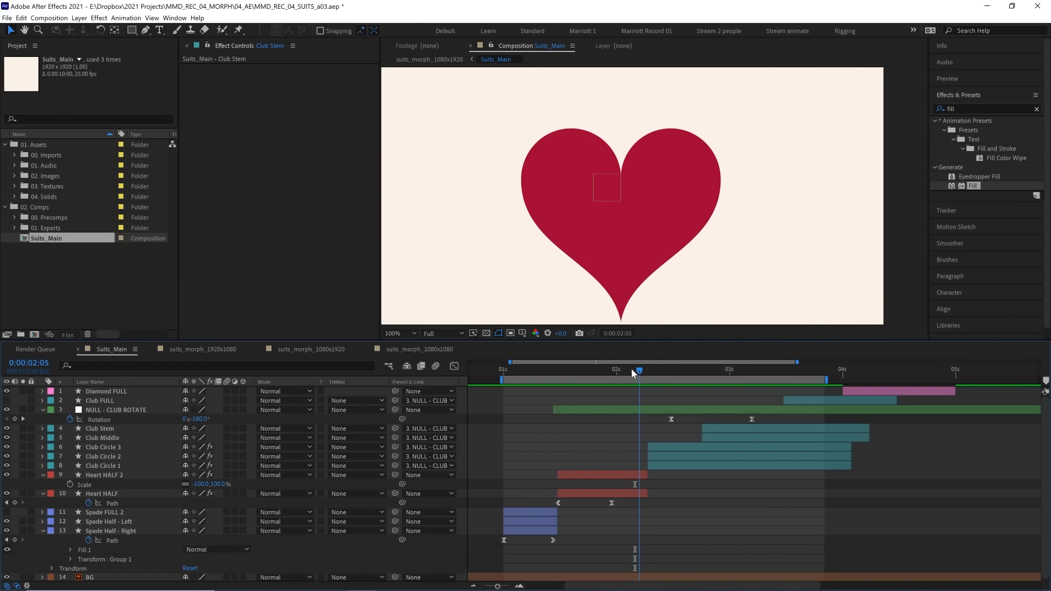
{"action": "left_click_drag", "start_coordinate": [637, 371], "coordinate": [652, 372]}
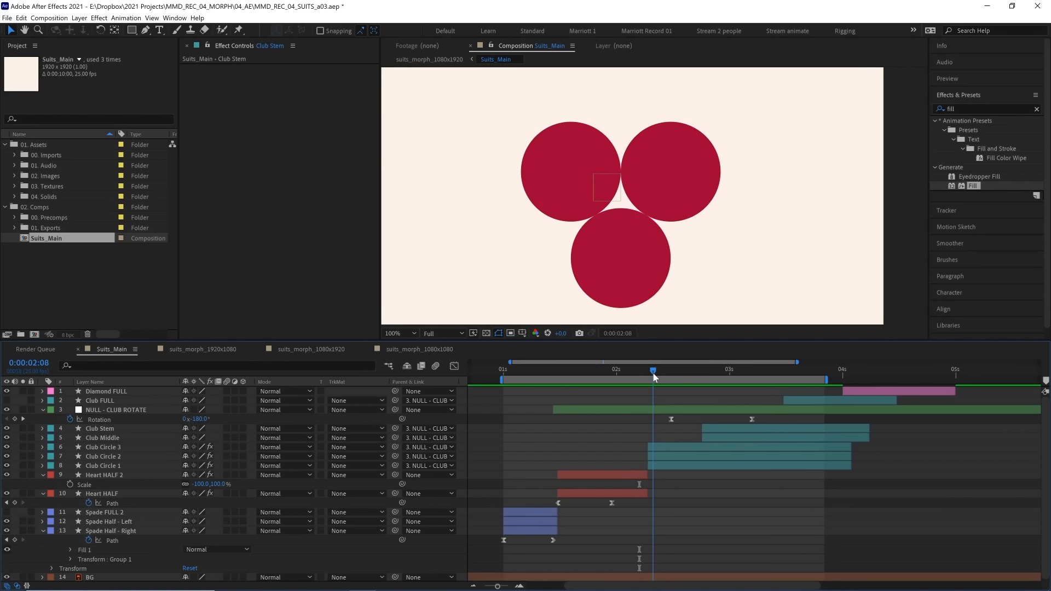
{"action": "key", "text": "Page_Up"}
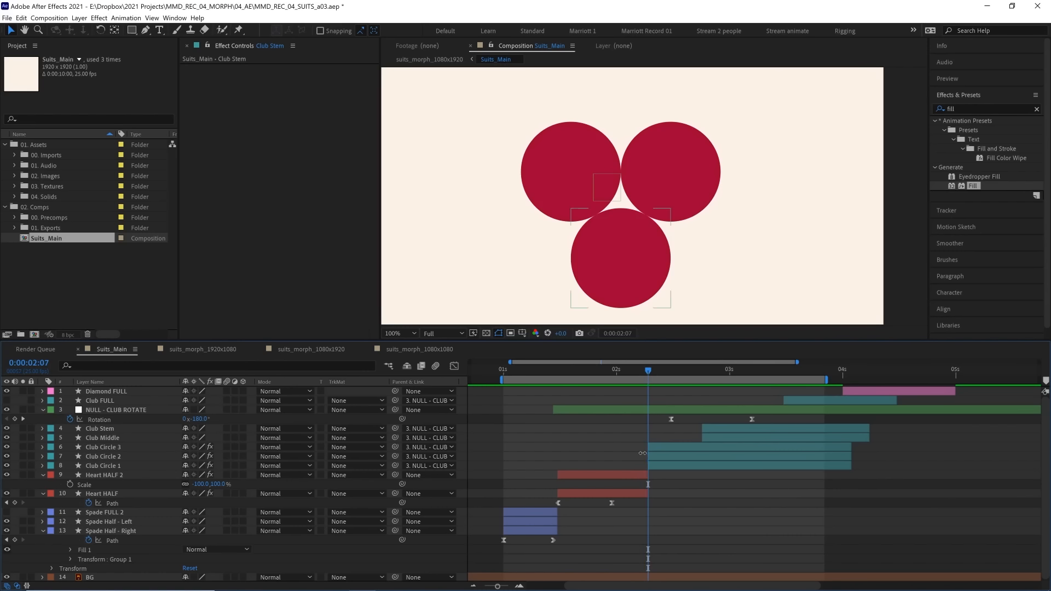
{"action": "key", "text": "Page_Up"}
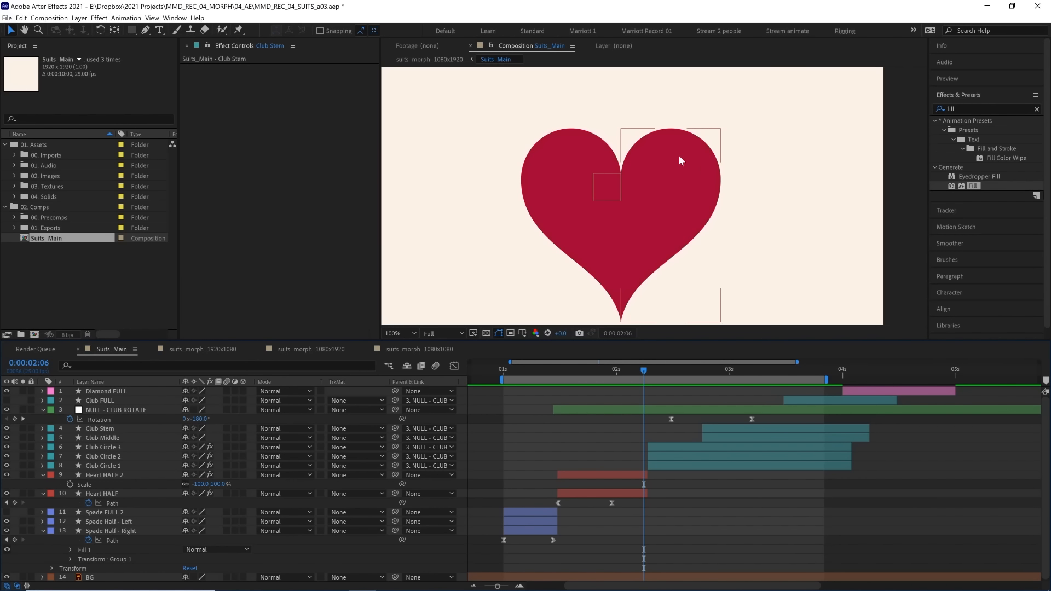
{"action": "mouse_move", "coordinate": [641, 366]}
{"action": "left_mouse_down"}
{"action": "mouse_move", "coordinate": [655, 365]}
{"action": "mouse_move", "coordinate": [644, 363]}
{"action": "left_mouse_up"}
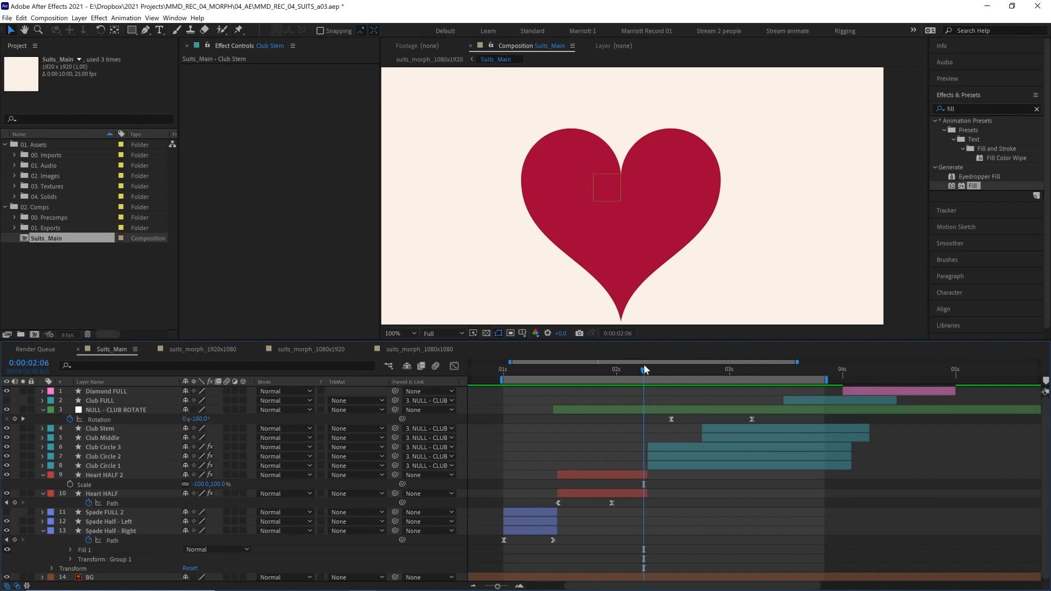
{"action": "left_click", "coordinate": [640, 474]}
{"action": "left_click", "coordinate": [643, 492]}
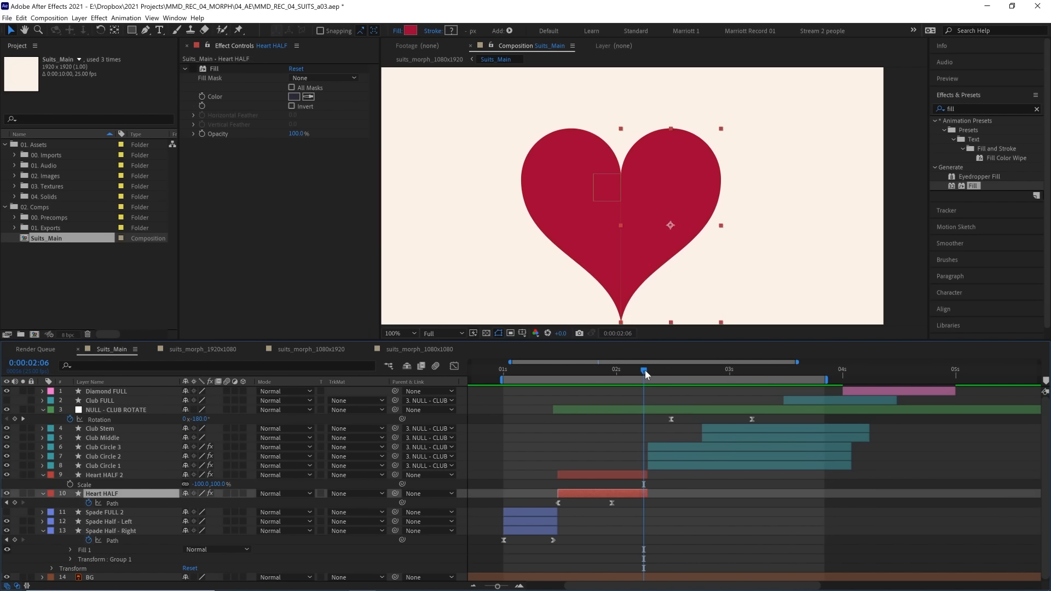
Try moving Club Circle 1 away from the other circles at 0:00:02:08, and undo the move
{"action": "left_click_drag", "start_coordinate": [645, 370], "coordinate": [652, 372]}
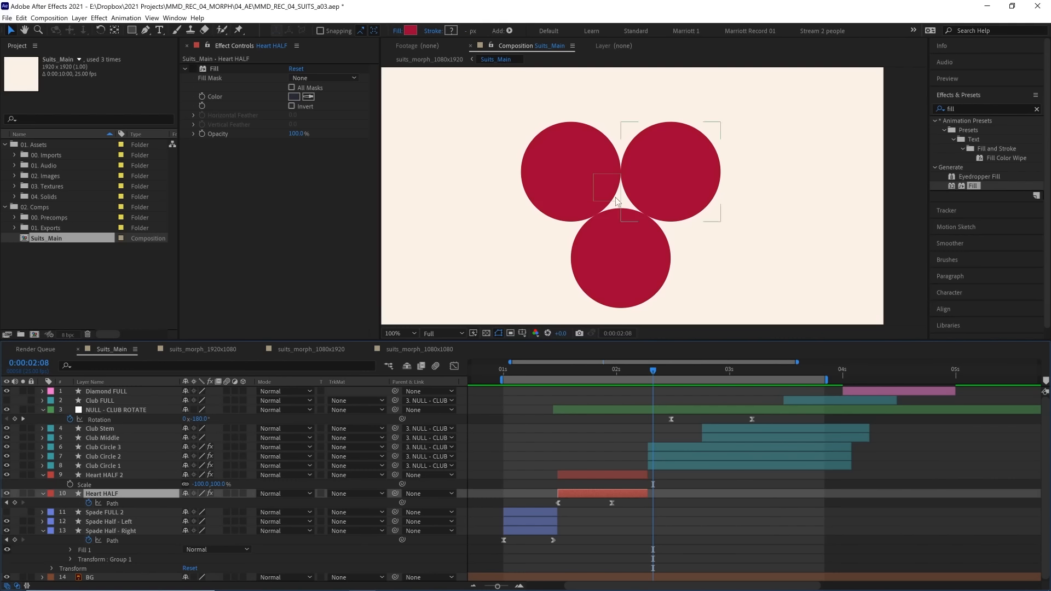
{"action": "left_click_drag", "start_coordinate": [654, 182], "coordinate": [681, 168]}
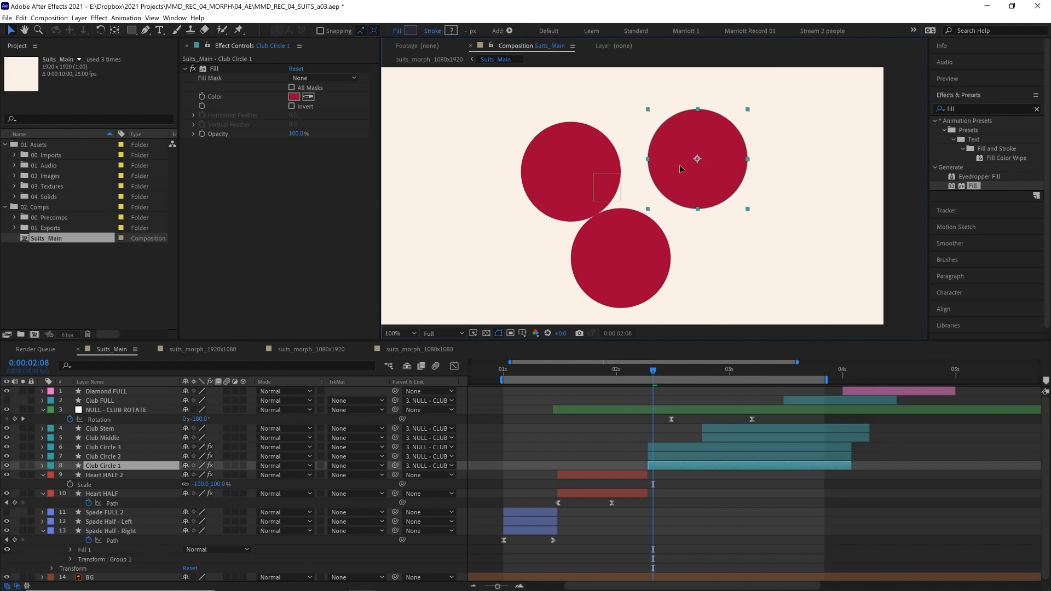
{"action": "key", "text": "ctrl+z"}
Move the second Path keyframe of the Heart HALF layer to 0:00:02:00
{"action": "left_click_drag", "start_coordinate": [650, 376], "coordinate": [618, 370]}
{"action": "left_click", "coordinate": [612, 502]}
{"action": "key", "text": "Caps_Lock"}
{"action": "left_click_drag", "start_coordinate": [612, 502], "coordinate": [616, 502]}
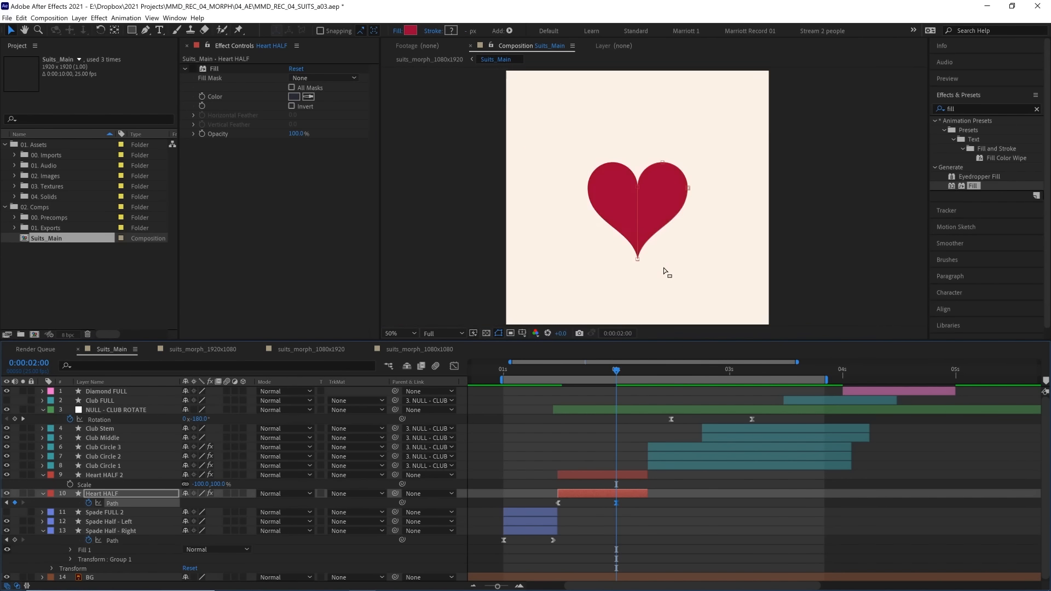
{"action": "left_click", "coordinate": [635, 501]}
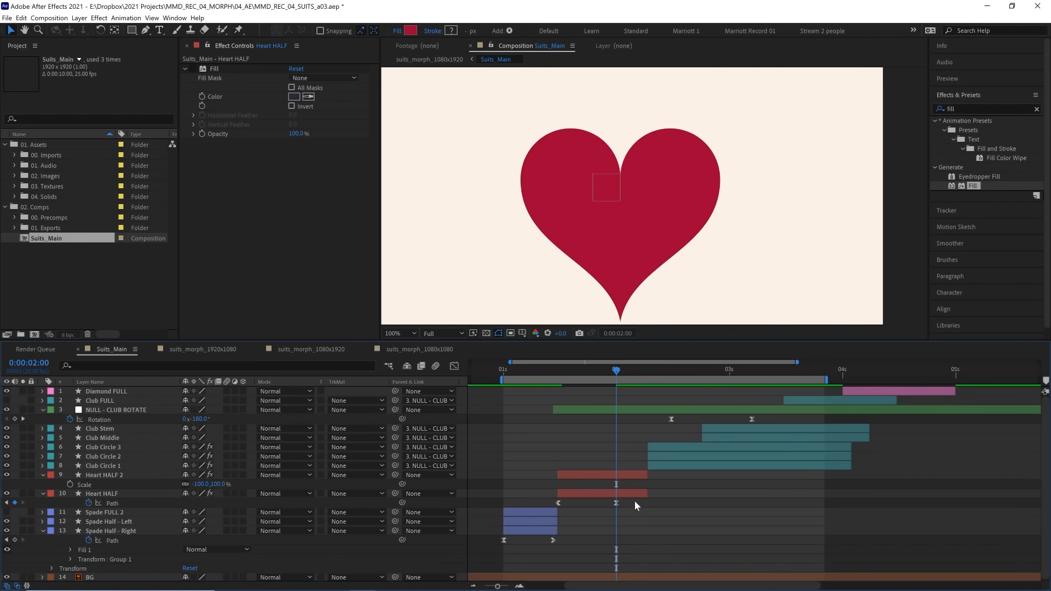
Move the Heart HALF layer's anchor point onto the heart's vertical centre line and parent Heart HALF 2 to Heart HALF
{"action": "left_click", "coordinate": [625, 492]}
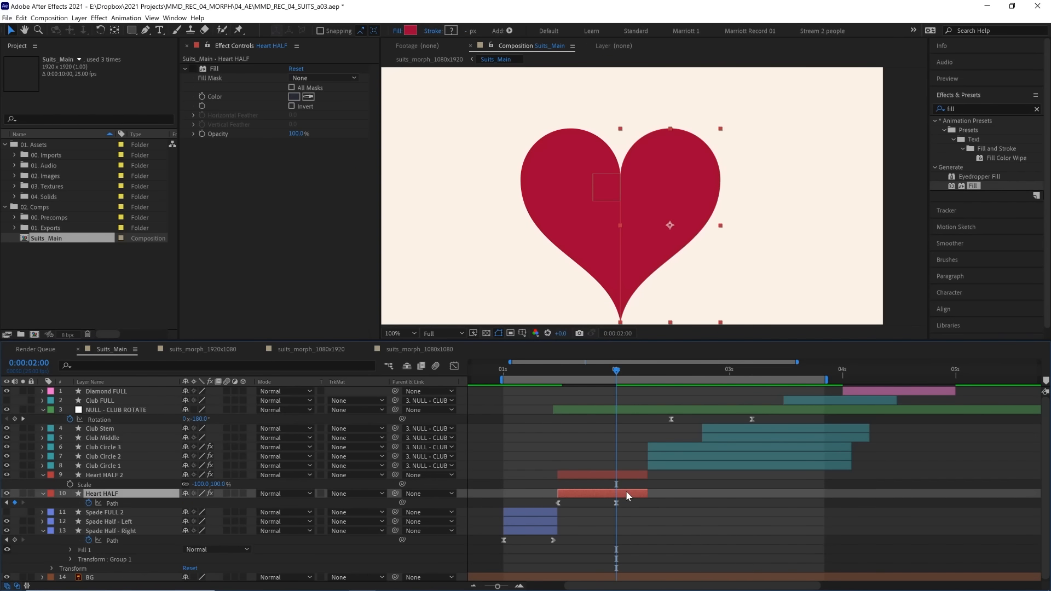
{"action": "left_click", "coordinate": [119, 29]}
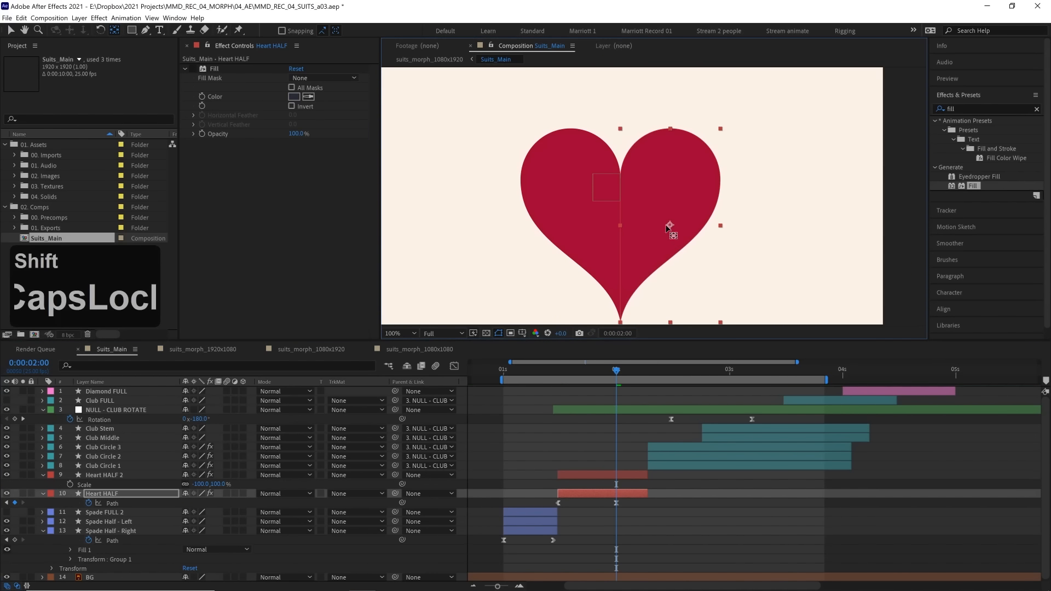
{"action": "left_click_drag", "start_coordinate": [667, 226], "coordinate": [620, 232]}
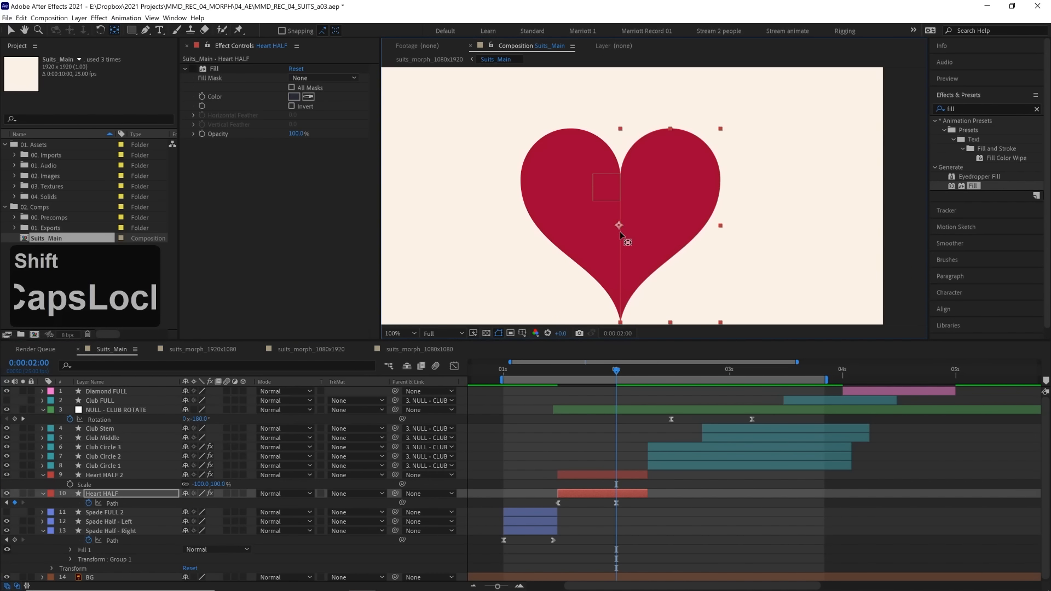
{"action": "left_click", "coordinate": [108, 475]}
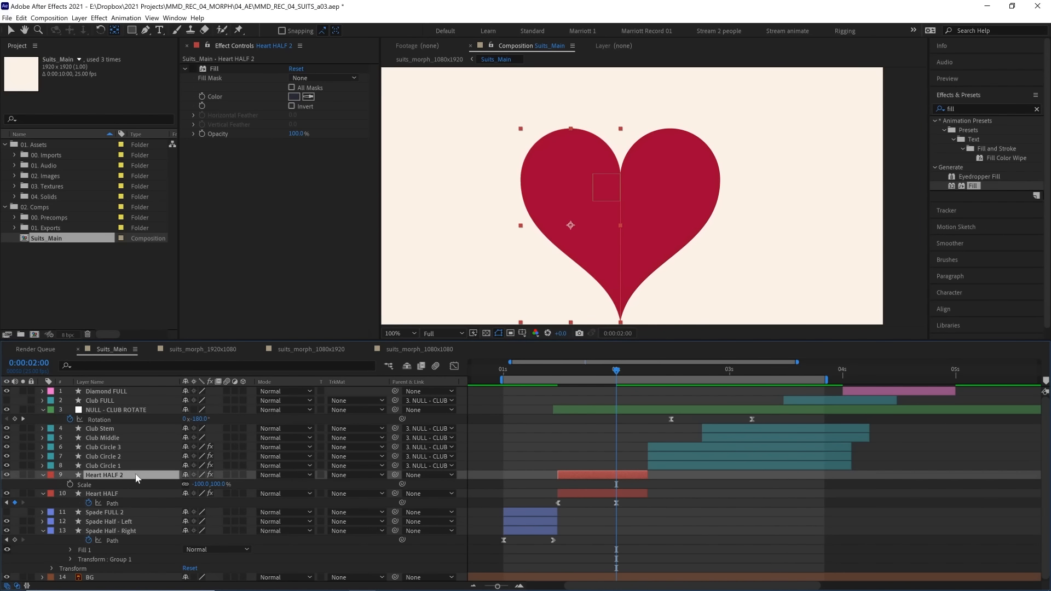
{"action": "left_click_drag", "start_coordinate": [394, 474], "coordinate": [106, 498]}
Rename Heart HALF 2 as Heart HALF Left and Heart HALF as Heart HALF Right
{"action": "key", "text": "Return"}
{"action": "left_click", "coordinate": [127, 475]}
{"action": "key", "text": "BackSpace"}
{"action": "type", "text": "Left"}
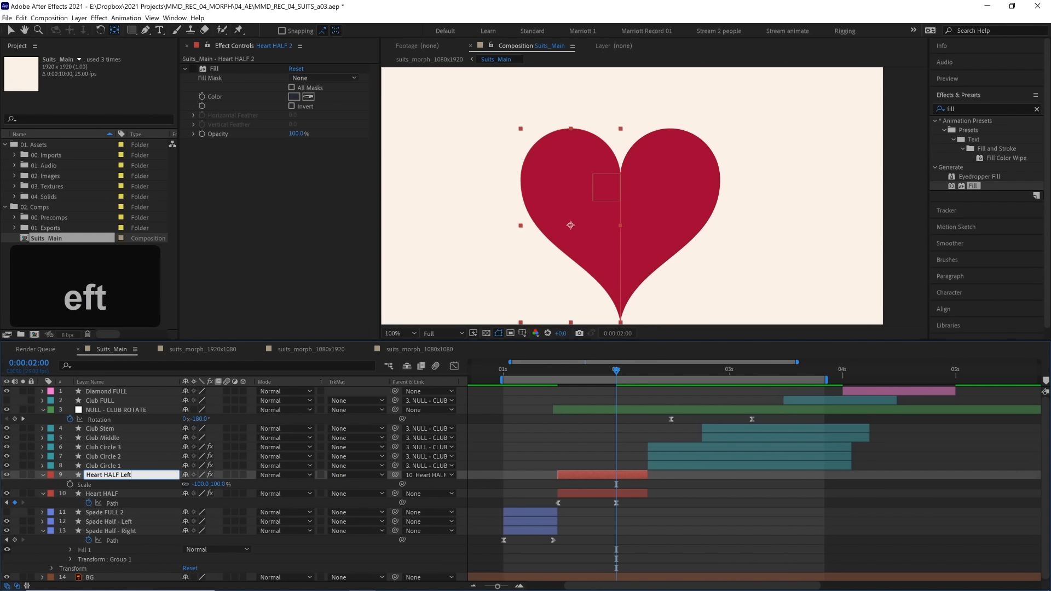
{"action": "left_click", "coordinate": [123, 494]}
{"action": "key", "text": "Return"}
{"action": "left_click", "coordinate": [132, 494]}
{"action": "type", "text": "Right"}
{"action": "left_click", "coordinate": [619, 476]}
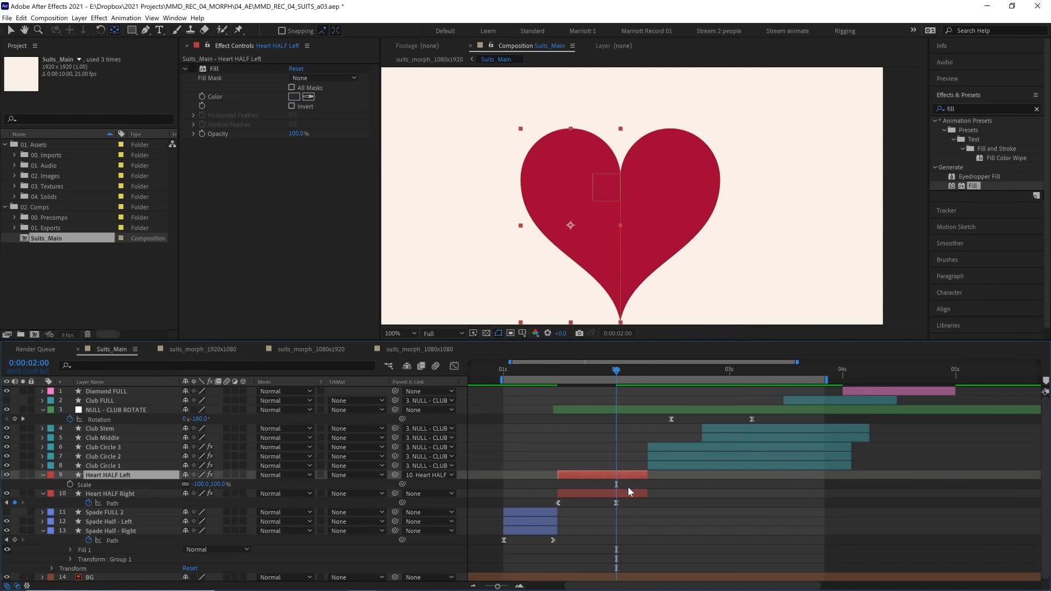
Animate the Scale of Heart HALF Right from 100% at 0:00:02:00 to 90% at 0:00:02:05
{"action": "left_click", "coordinate": [626, 493]}
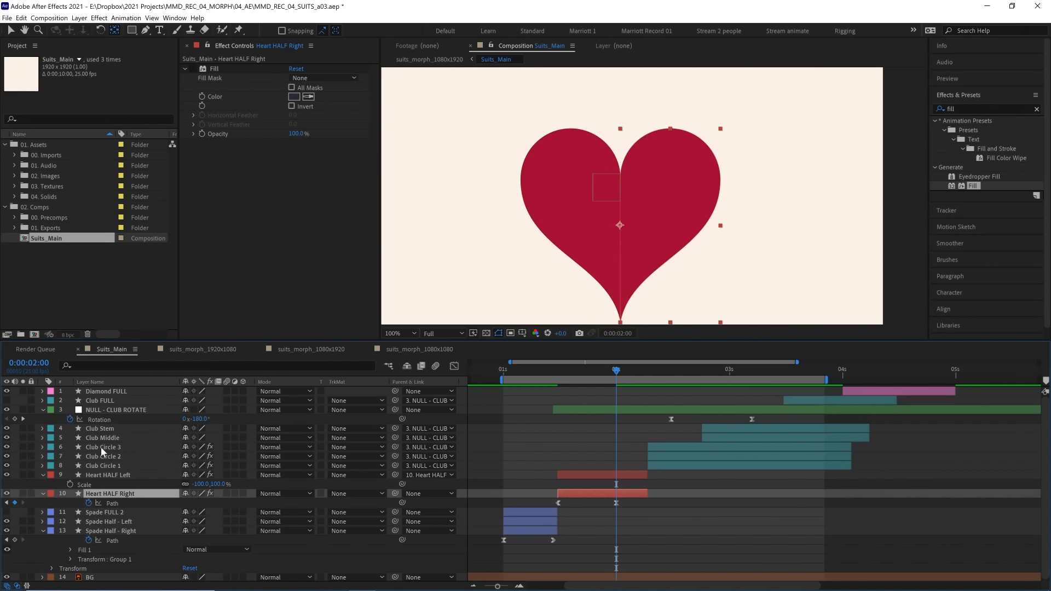
{"action": "key", "text": "s"}
{"action": "left_click", "coordinate": [70, 502]}
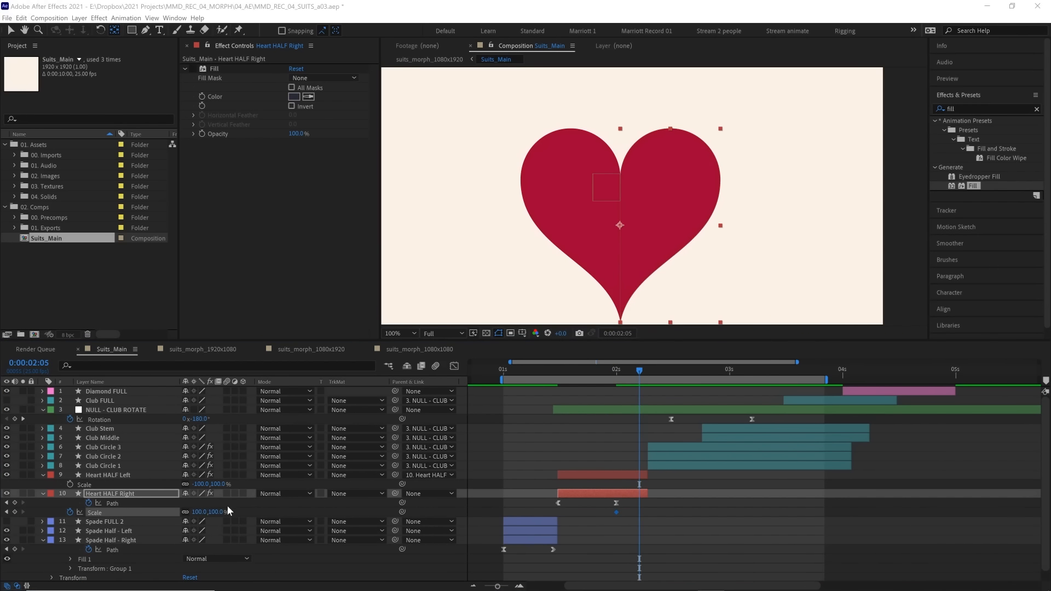
{"action": "left_click", "coordinate": [210, 512]}
{"action": "type", "text": "90"}
{"action": "key", "text": "Return"}
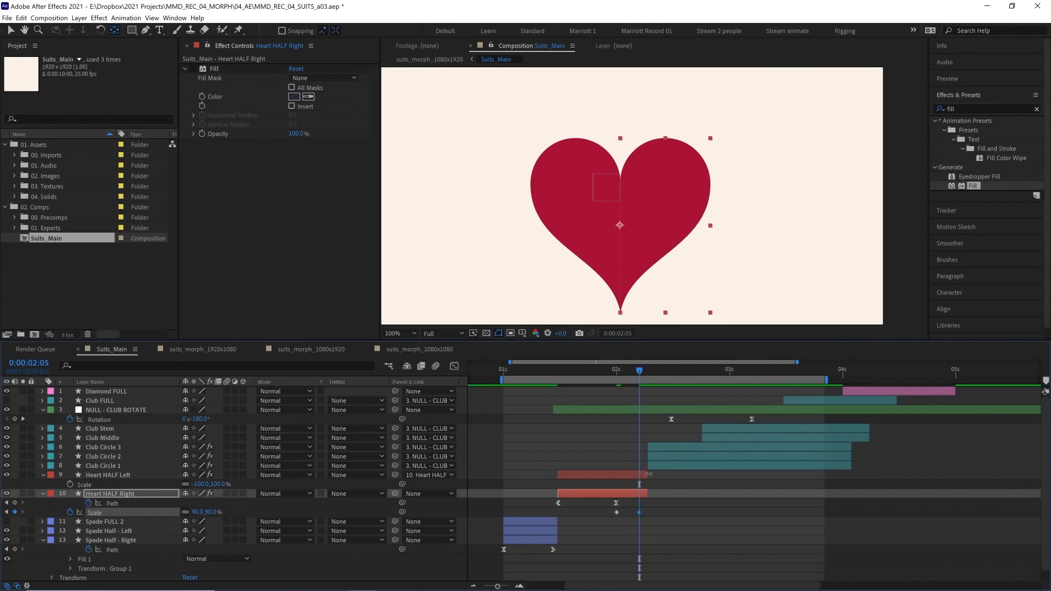
Move the 90% Scale keyframe to 0:00:02:07 and ease the first Scale keyframe with long influence in the Graph Editor
{"action": "left_click_drag", "start_coordinate": [639, 512], "coordinate": [647, 512]}
{"action": "key", "text": "j"}
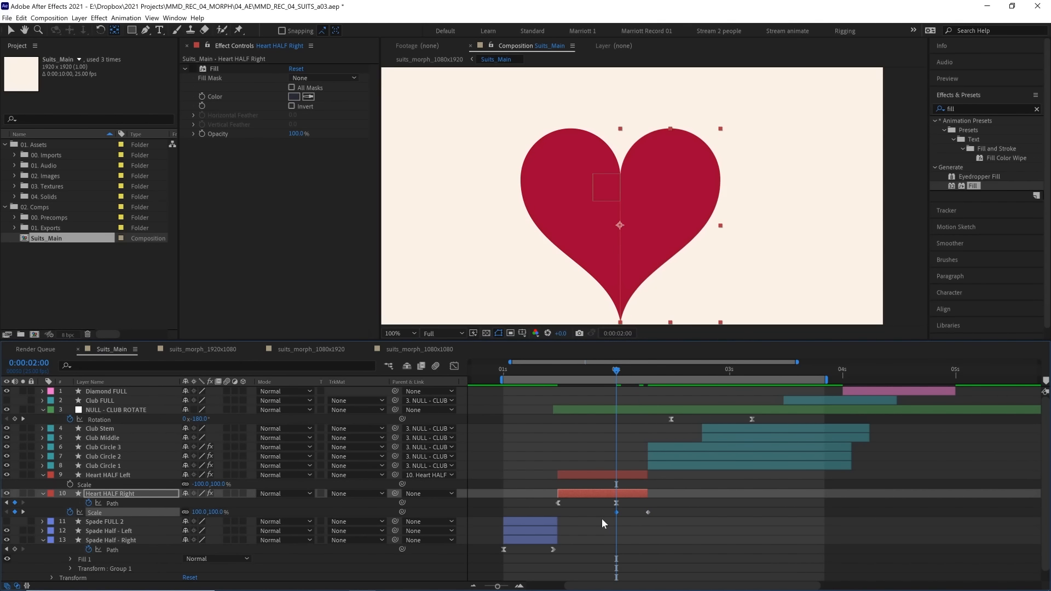
{"action": "key", "text": "F9"}
{"action": "left_click_drag", "start_coordinate": [645, 371], "coordinate": [616, 372]}
{"action": "key", "text": "space"}
{"action": "key", "text": "shift+F3"}
{"action": "key", "text": "shift+space"}
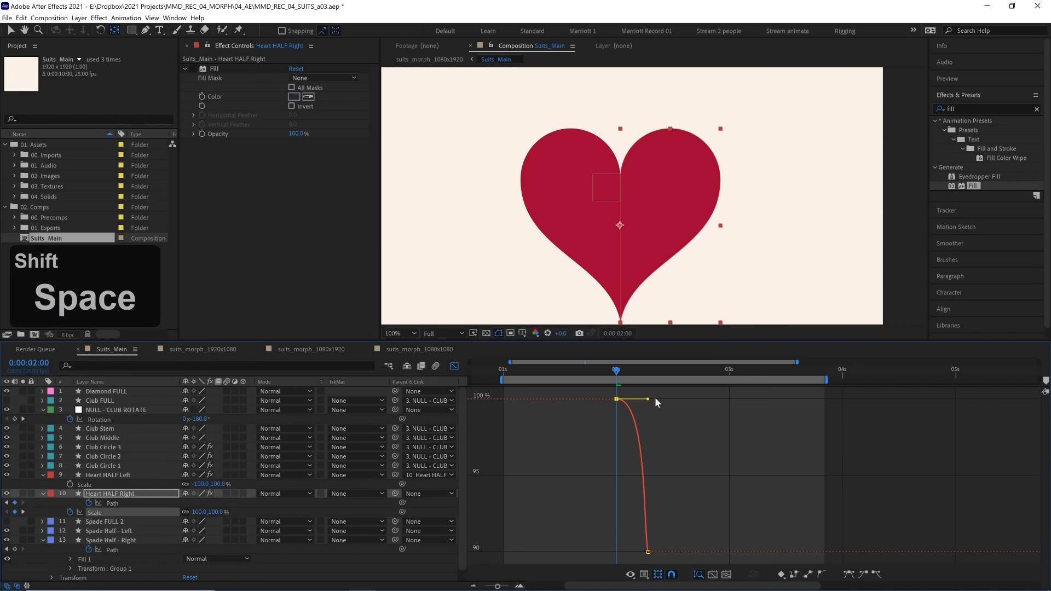
{"action": "key", "text": "shift+F3"}
{"action": "key", "text": "space"}
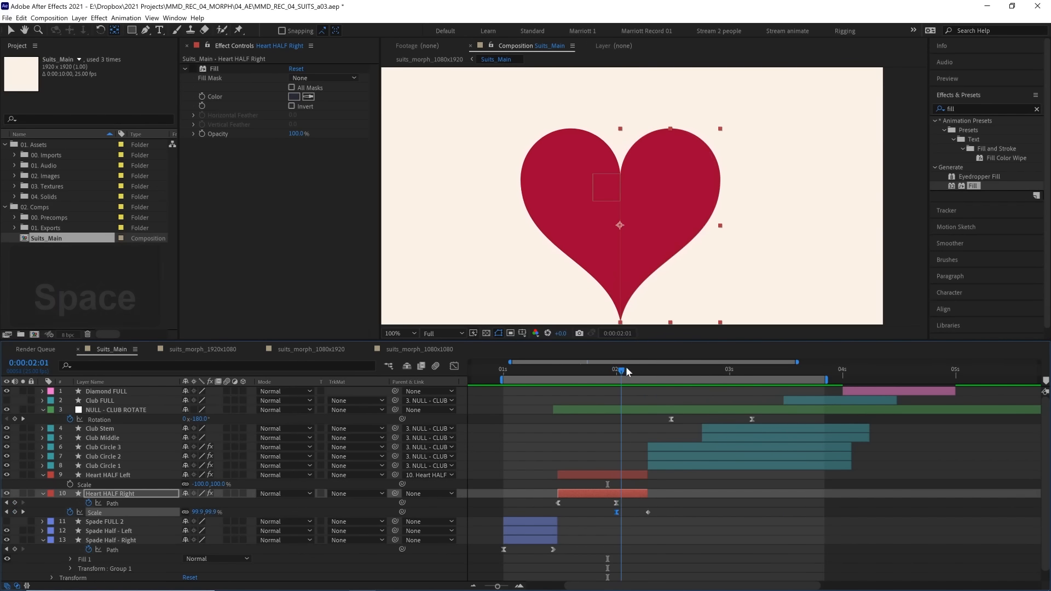
Retime the swap to 0:00:02:05 by aligning the 90% Scale keyframe, both heart halves' ends and the three Club Circle layers' starts
{"action": "left_click", "coordinate": [639, 369]}
{"action": "left_click_drag", "start_coordinate": [647, 514], "coordinate": [639, 494]}
{"action": "key", "text": "space"}
{"action": "left_click_drag", "start_coordinate": [646, 475], "coordinate": [656, 447]}
{"action": "left_click", "coordinate": [663, 466]}
{"action": "left_click", "coordinate": [665, 446], "text": "shift"}
{"action": "key", "text": "space"}
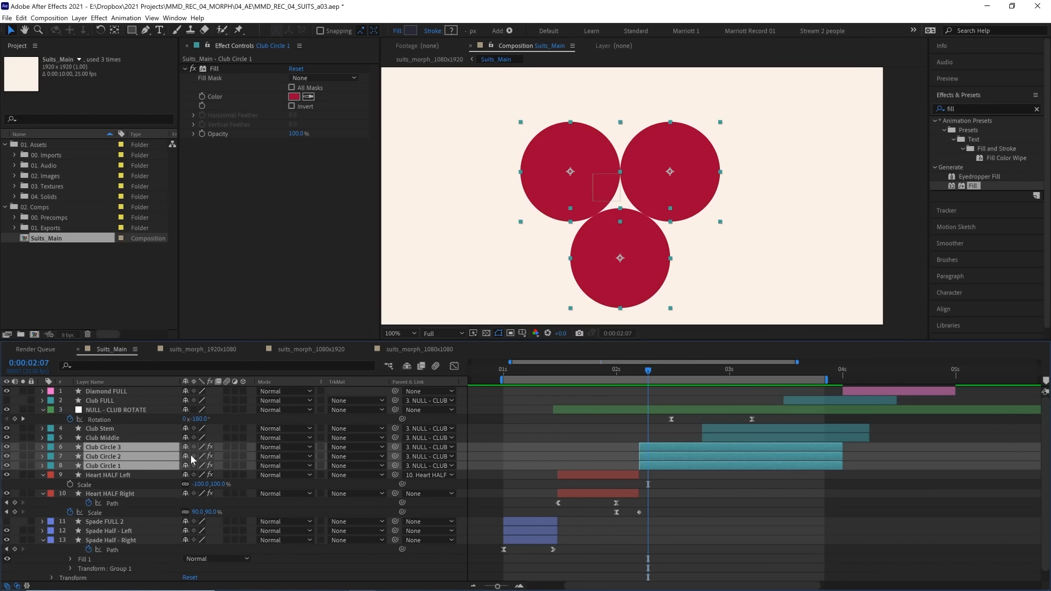
Add Position keyframes to all three Club Circle layers at 0:00:02:05 and 0:00:03:05
{"action": "key", "text": "p"}
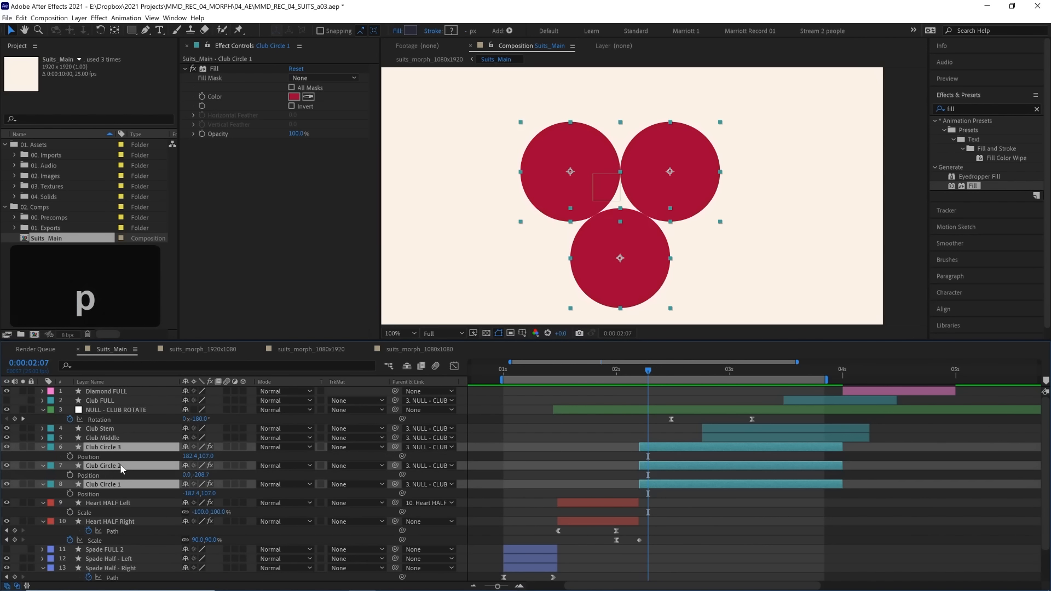
{"action": "left_click", "coordinate": [639, 370]}
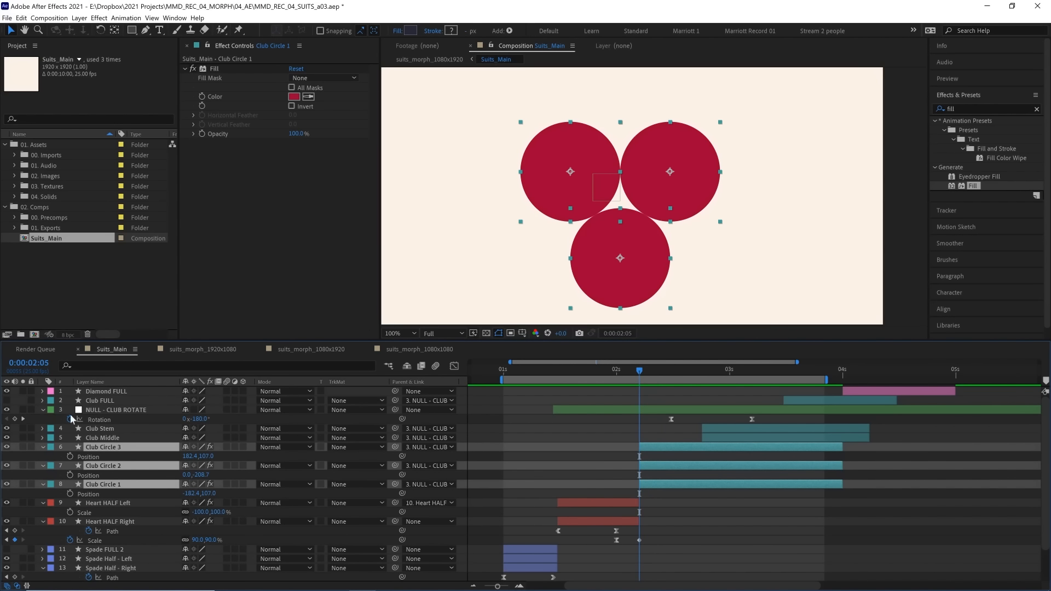
{"action": "left_click", "coordinate": [71, 457]}
{"action": "left_click_drag", "start_coordinate": [684, 371], "coordinate": [752, 378]}
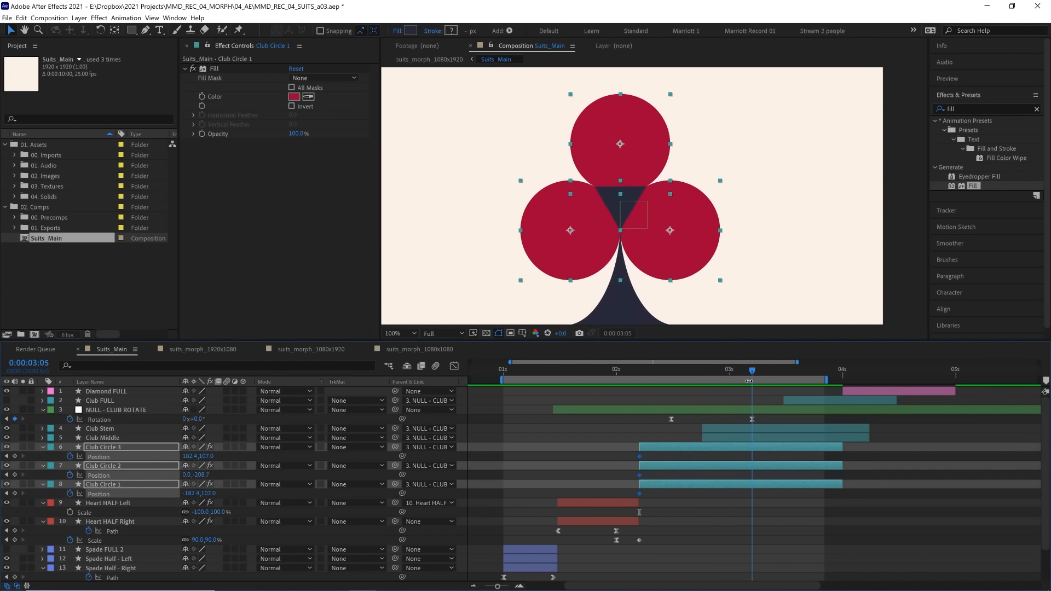
{"action": "left_click", "coordinate": [15, 456]}
Move Club Circle 3 outward to a Position of about 240, 152 at 0:00:02:11
{"action": "left_click_drag", "start_coordinate": [756, 371], "coordinate": [670, 397]}
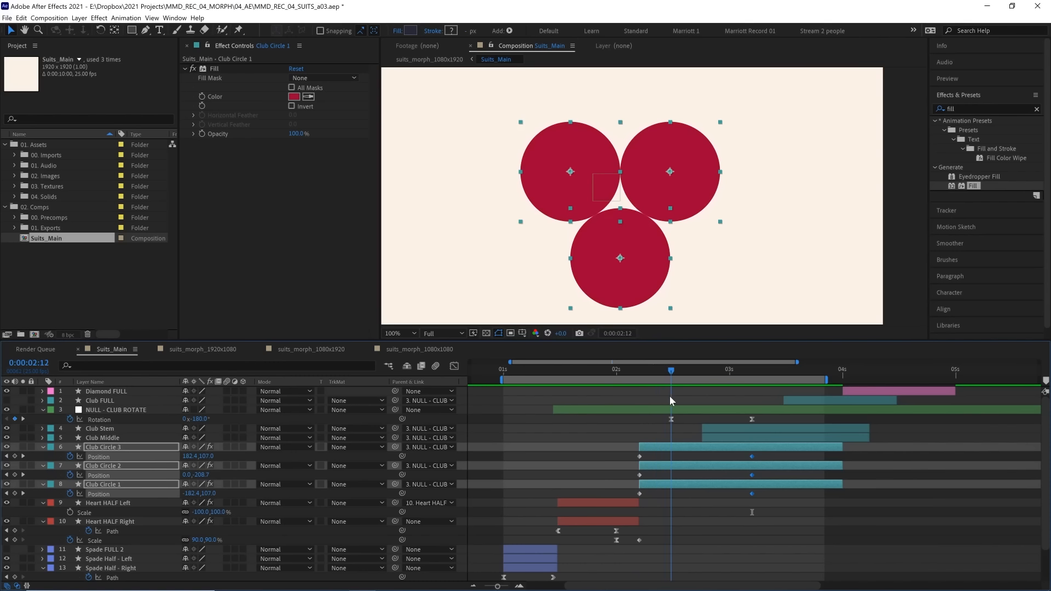
{"action": "left_click", "coordinate": [670, 454]}
{"action": "left_click", "coordinate": [670, 447]}
{"action": "left_click", "coordinate": [671, 409]}
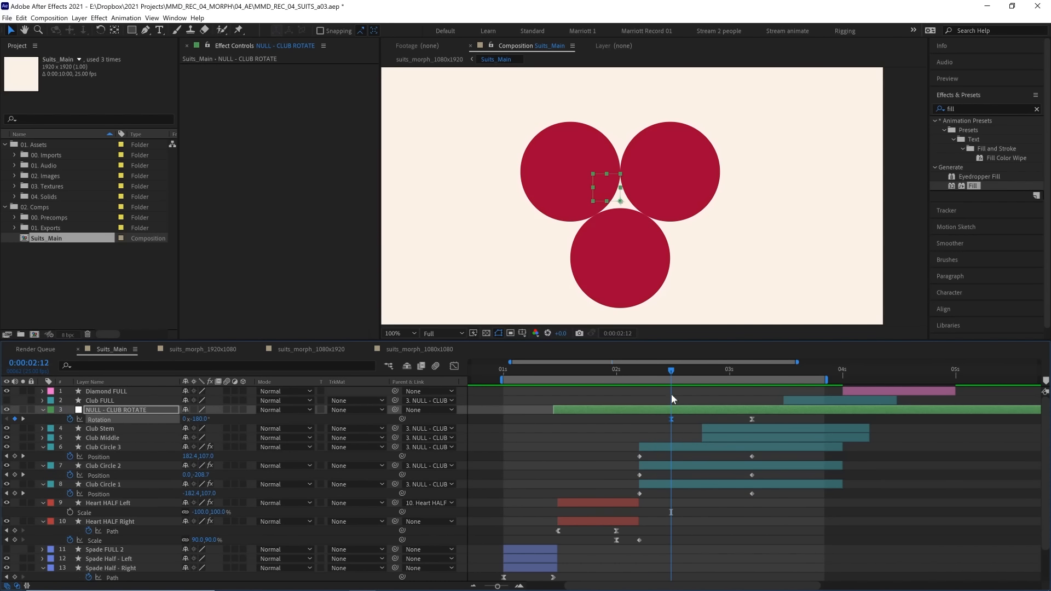
{"action": "left_click", "coordinate": [669, 446]}
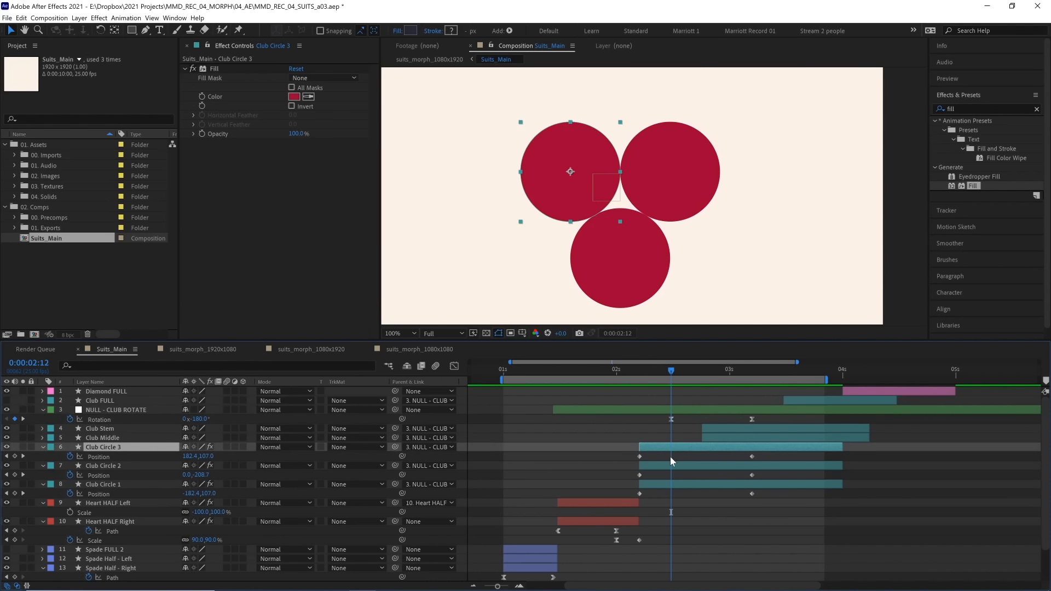
{"action": "left_click", "coordinate": [666, 373]}
{"action": "left_click", "coordinate": [670, 373]}
{"action": "key", "text": "Page_Up"}
{"action": "left_click_drag", "start_coordinate": [580, 196], "coordinate": [564, 183]}
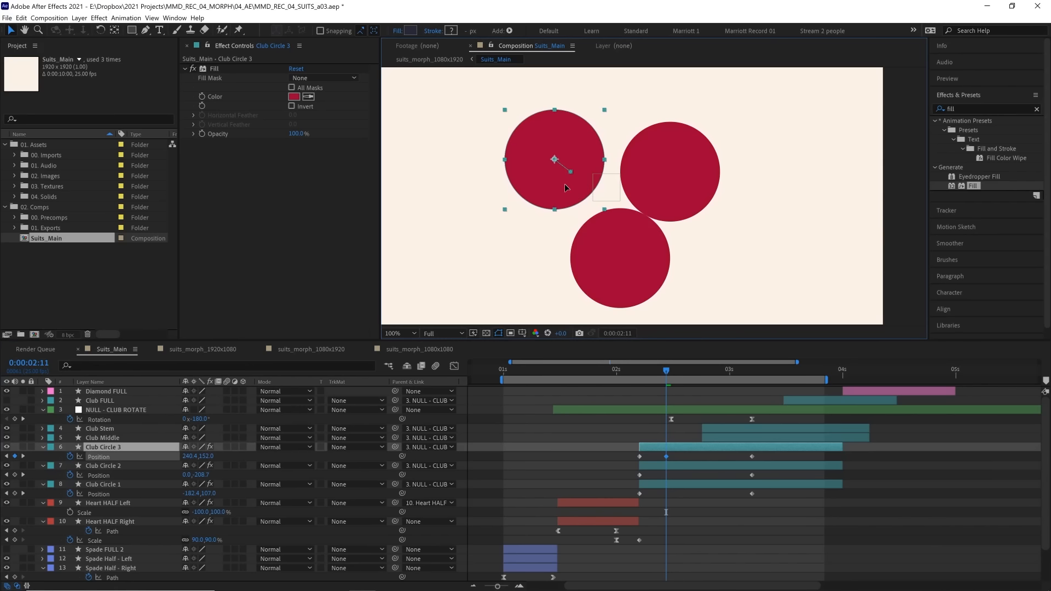
Move Club Circle 2 outward to about 0, -277 and Club Circle 1 to about -232, 152 at 0:00:02:11
{"action": "left_click", "coordinate": [676, 466]}
{"action": "left_click_drag", "start_coordinate": [628, 269], "coordinate": [628, 288]}
{"action": "left_click", "coordinate": [676, 485]}
{"action": "left_click_drag", "start_coordinate": [691, 193], "coordinate": [705, 176]}
{"action": "key", "text": "period"}
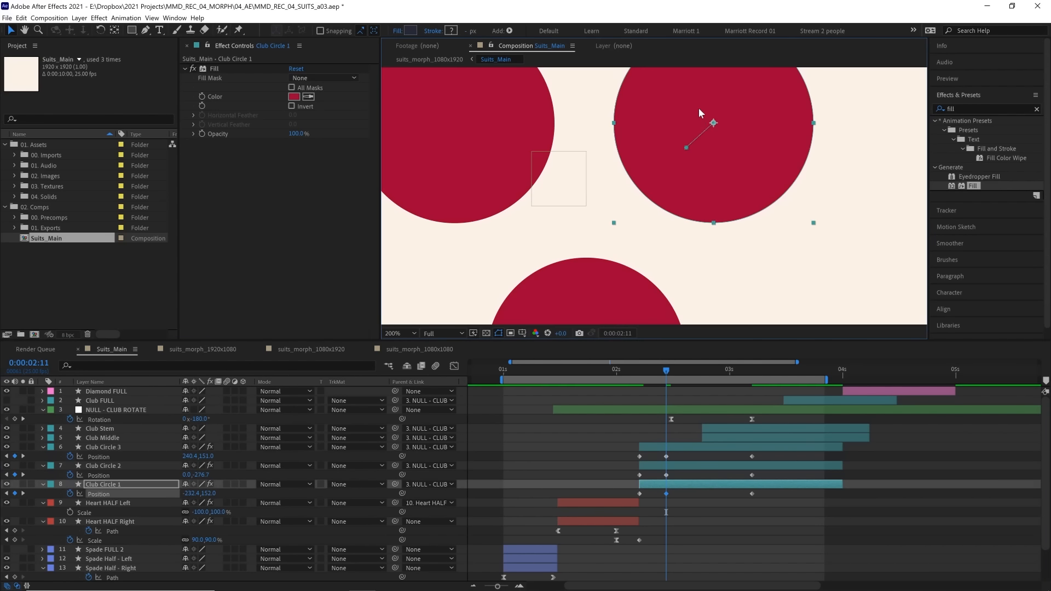
Examine the club circles' motion paths at 0:00:02:11 and review the Motion Path options in the Display preferences
{"action": "left_click", "coordinate": [681, 465]}
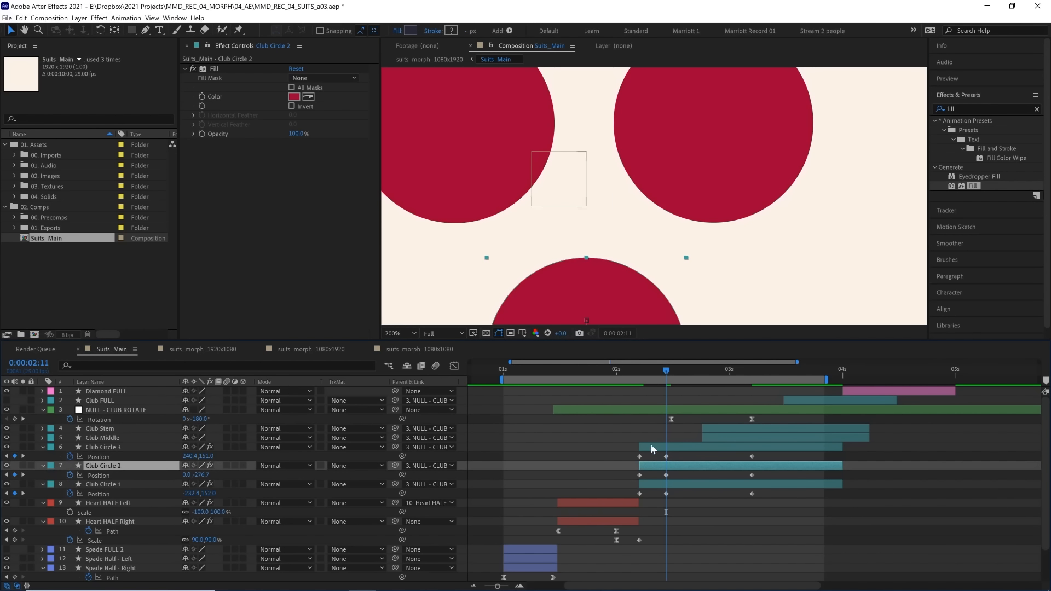
{"action": "left_click_drag", "start_coordinate": [695, 189], "coordinate": [695, 176]}
{"action": "key", "text": "comma"}
{"action": "left_click", "coordinate": [679, 447]}
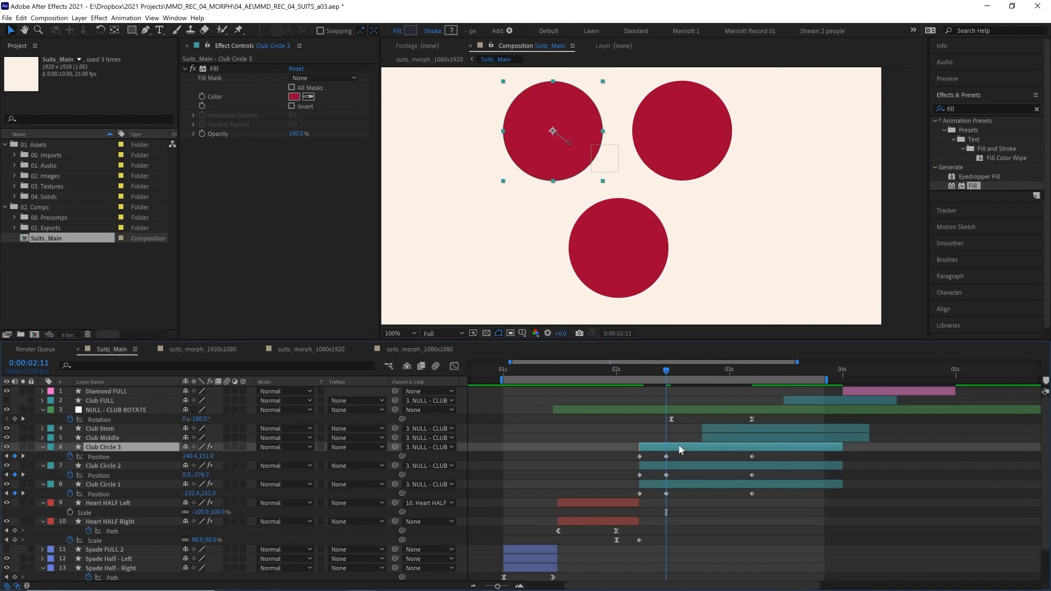
{"action": "left_click", "coordinate": [680, 485]}
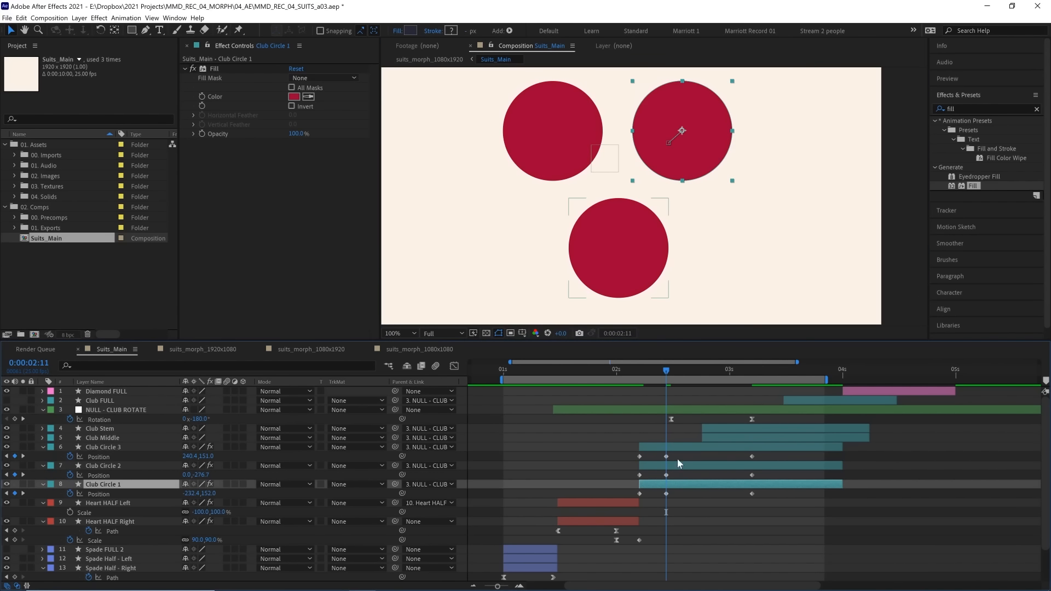
{"action": "left_click", "coordinate": [7, 18]}
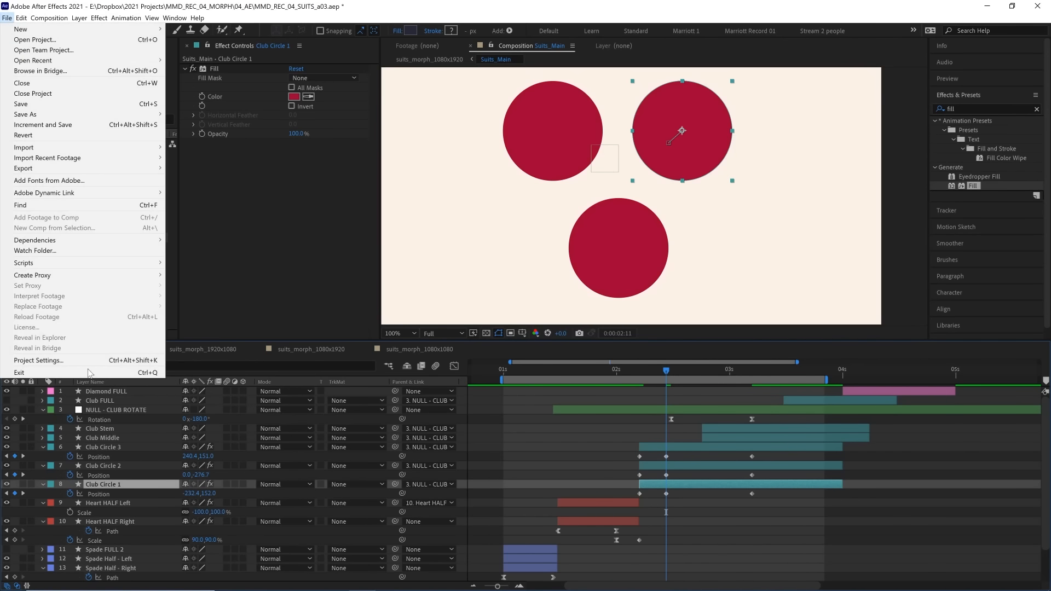
{"action": "mouse_move", "coordinate": [21, 18]}
{"action": "mouse_move", "coordinate": [136, 272]}
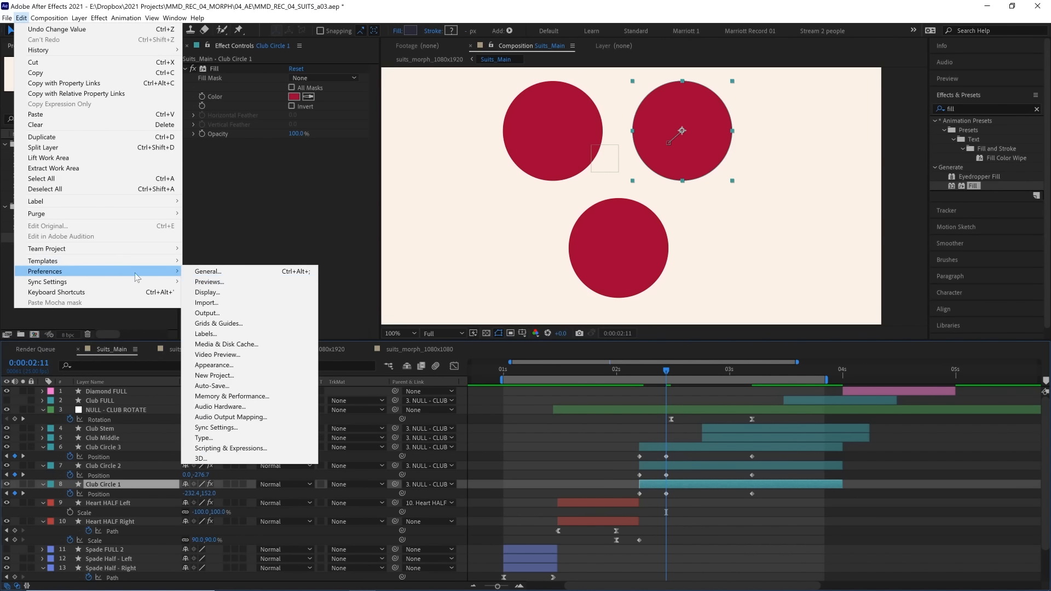
{"action": "left_click", "coordinate": [218, 293]}
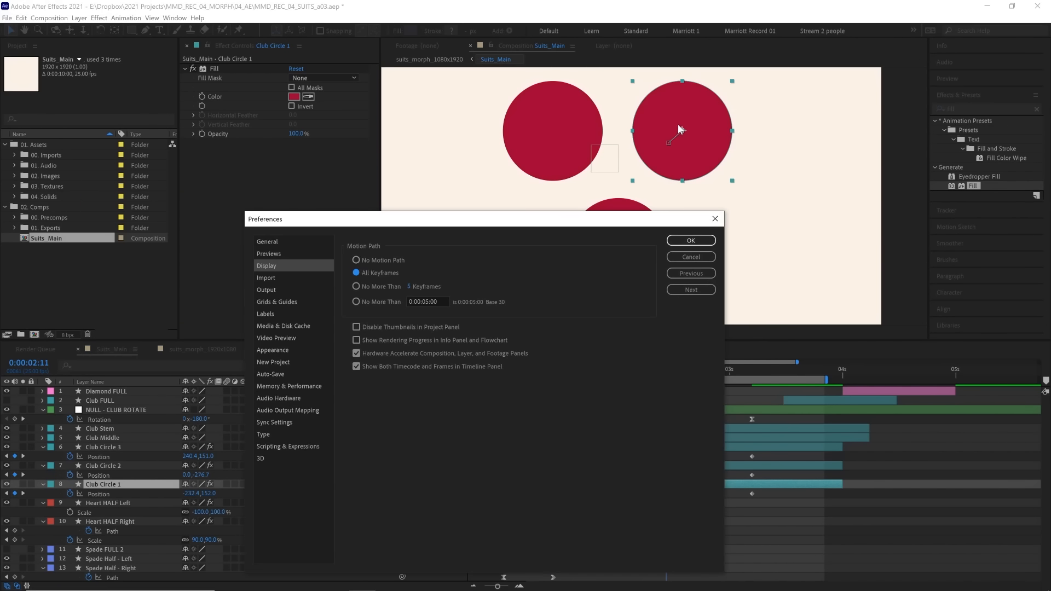
{"action": "left_click", "coordinate": [687, 240]}
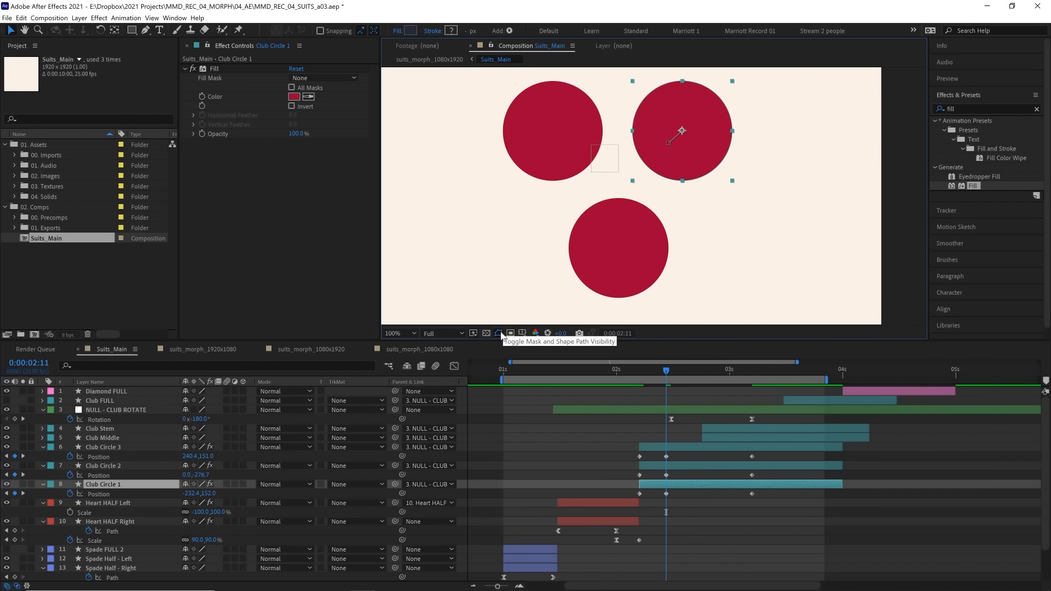
Play back the heart-to-club transition several times from about 0:00:01:22
{"action": "left_click_drag", "start_coordinate": [665, 376], "coordinate": [608, 373]}
{"action": "key", "text": "space"}
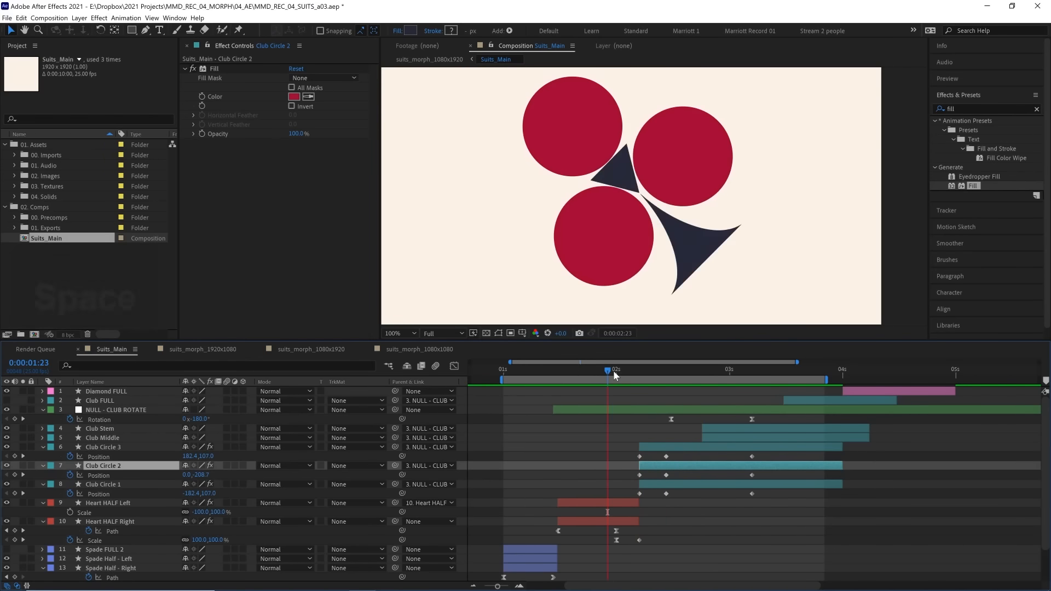
{"action": "left_click", "coordinate": [613, 373]}
{"action": "key", "text": "space"}
{"action": "mouse_move", "coordinate": [614, 372]}
{"action": "left_mouse_down"}
{"action": "mouse_move", "coordinate": [642, 375]}
{"action": "mouse_move", "coordinate": [617, 372]}
{"action": "left_mouse_up"}
{"action": "key", "text": "space"}
{"action": "left_click", "coordinate": [603, 372]}
{"action": "key", "text": "space"}
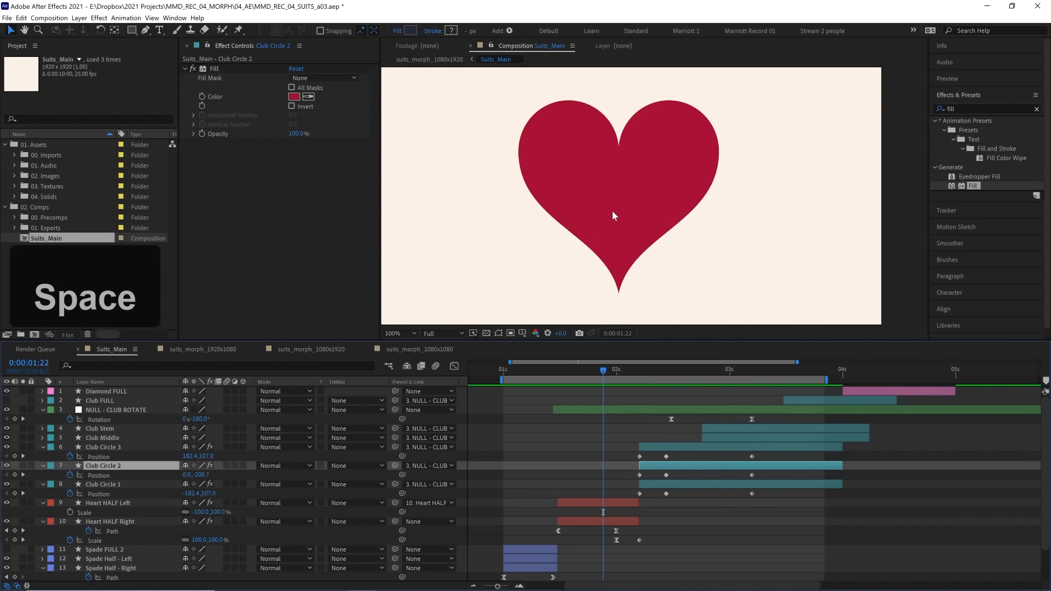
Move the middle Position keyframes of all three Club Circle layers to about 0:00:02:18
{"action": "left_click_drag", "start_coordinate": [604, 368], "coordinate": [668, 362]}
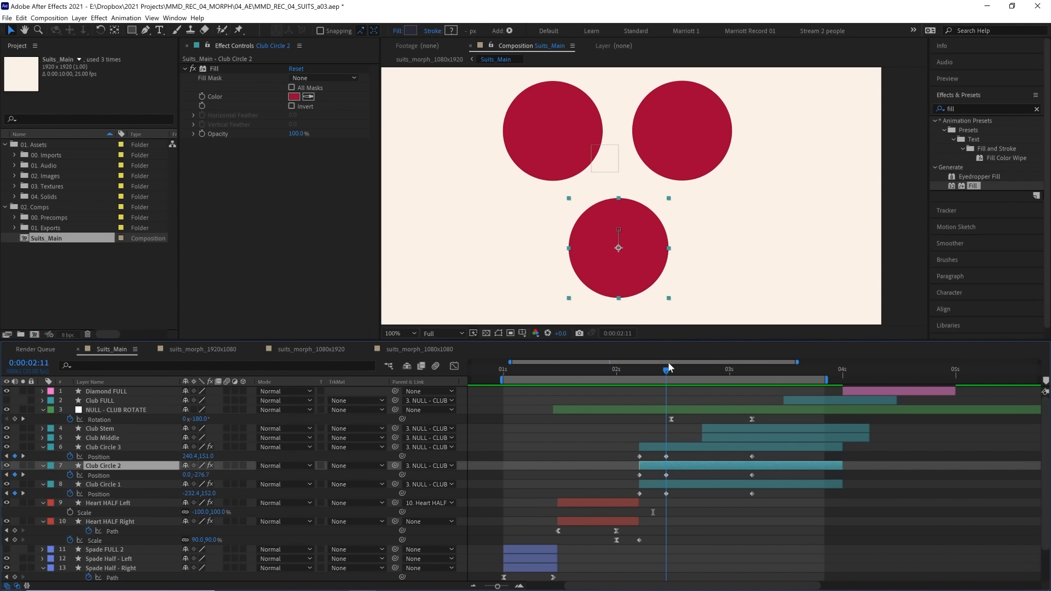
{"action": "left_click_drag", "start_coordinate": [677, 455], "coordinate": [663, 502]}
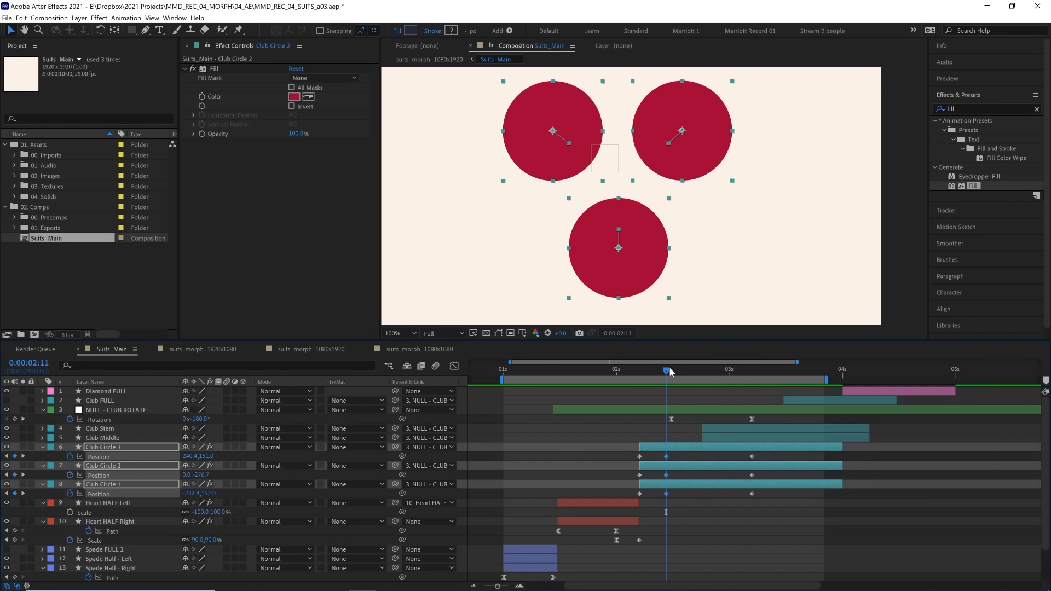
{"action": "left_click_drag", "start_coordinate": [668, 370], "coordinate": [673, 372]}
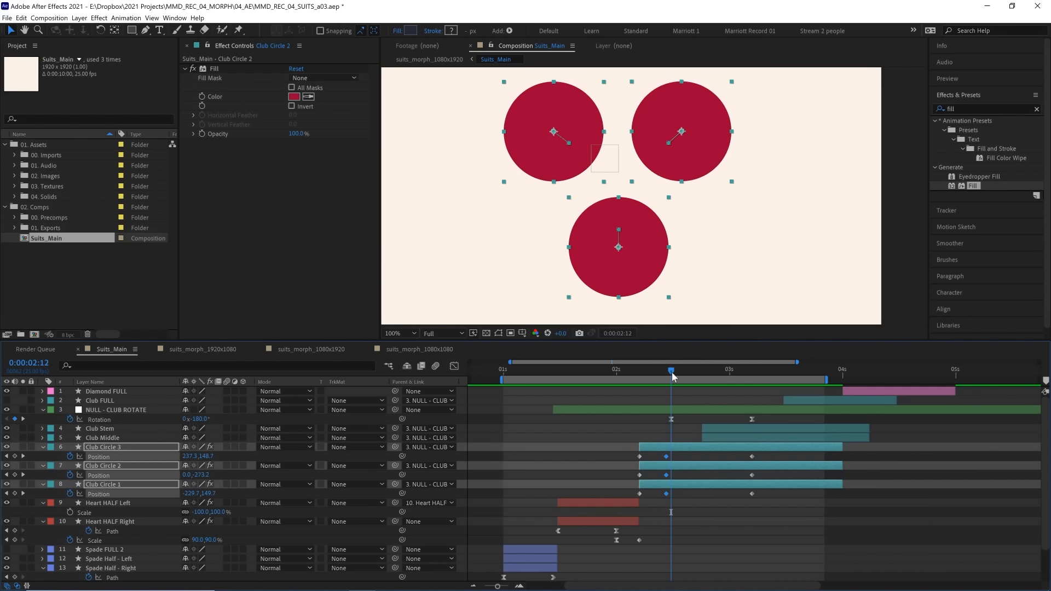
{"action": "left_click_drag", "start_coordinate": [667, 458], "coordinate": [698, 456]}
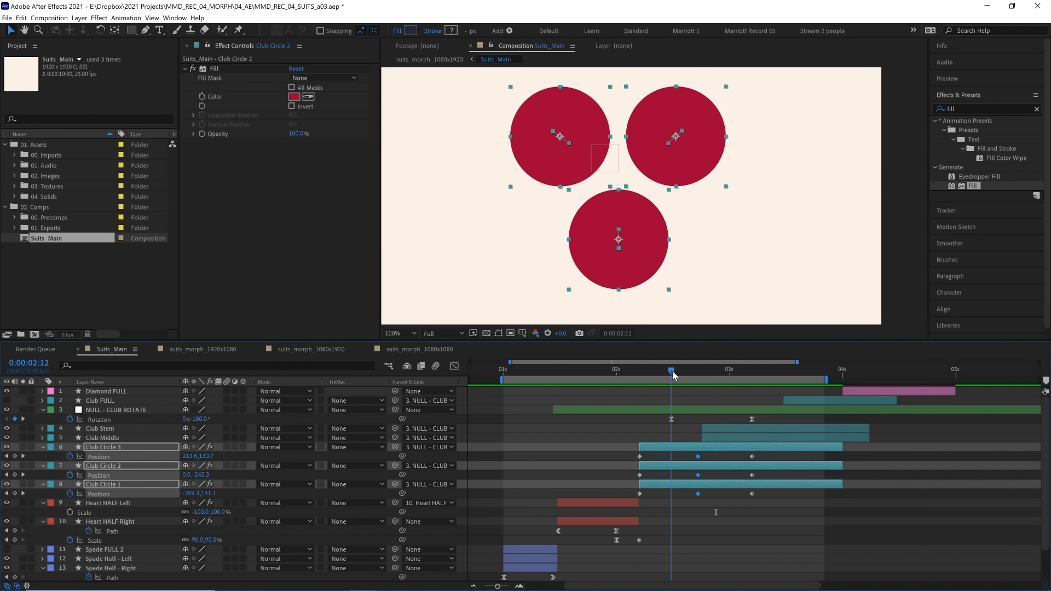
Move the middle Position keyframes of all three Club Circle layers to 0:00:02:16 and apply Easy Ease to them
{"action": "left_click_drag", "start_coordinate": [672, 370], "coordinate": [702, 370]}
{"action": "left_click", "coordinate": [610, 160]}
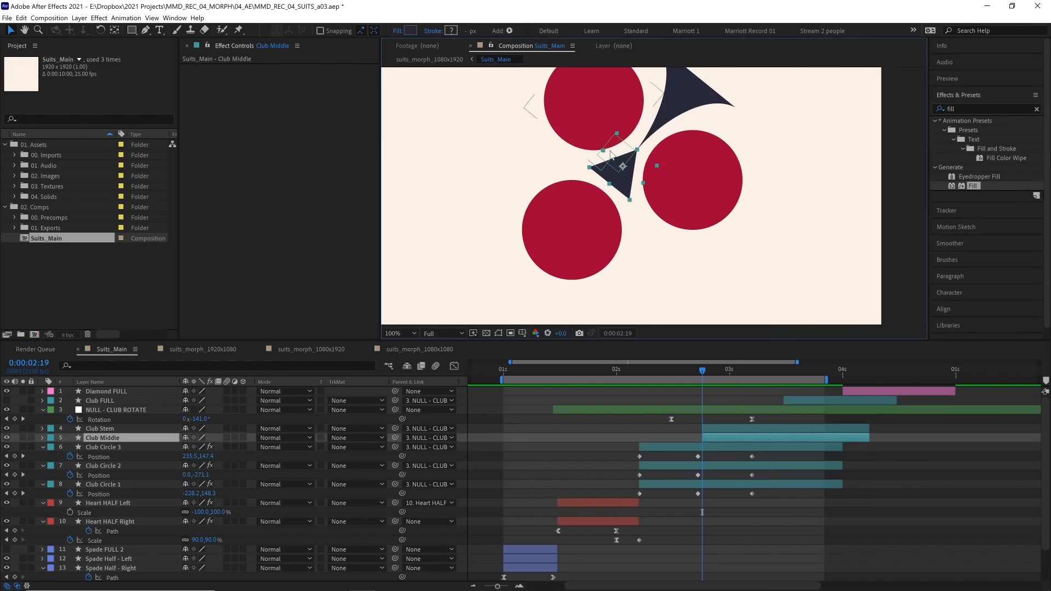
{"action": "left_click_drag", "start_coordinate": [693, 371], "coordinate": [698, 373]}
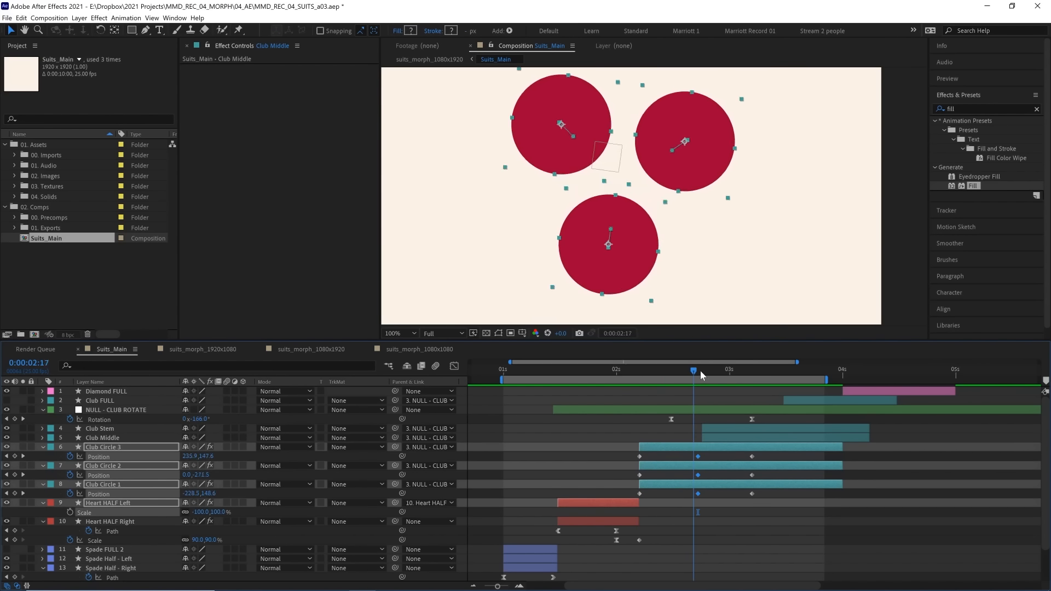
{"action": "left_click_drag", "start_coordinate": [697, 457], "coordinate": [689, 457]}
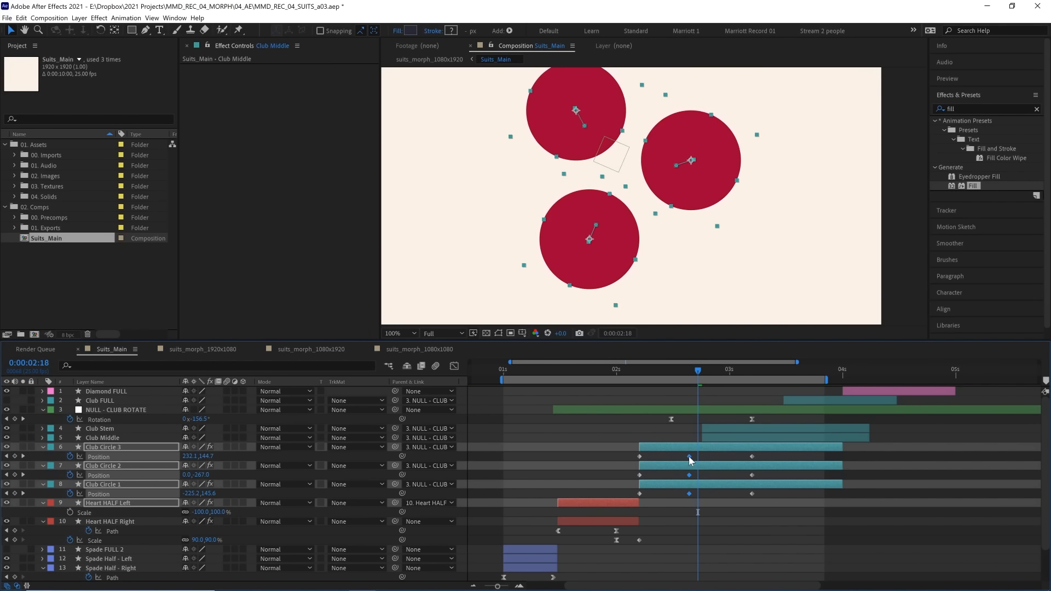
{"action": "left_click", "coordinate": [690, 366]}
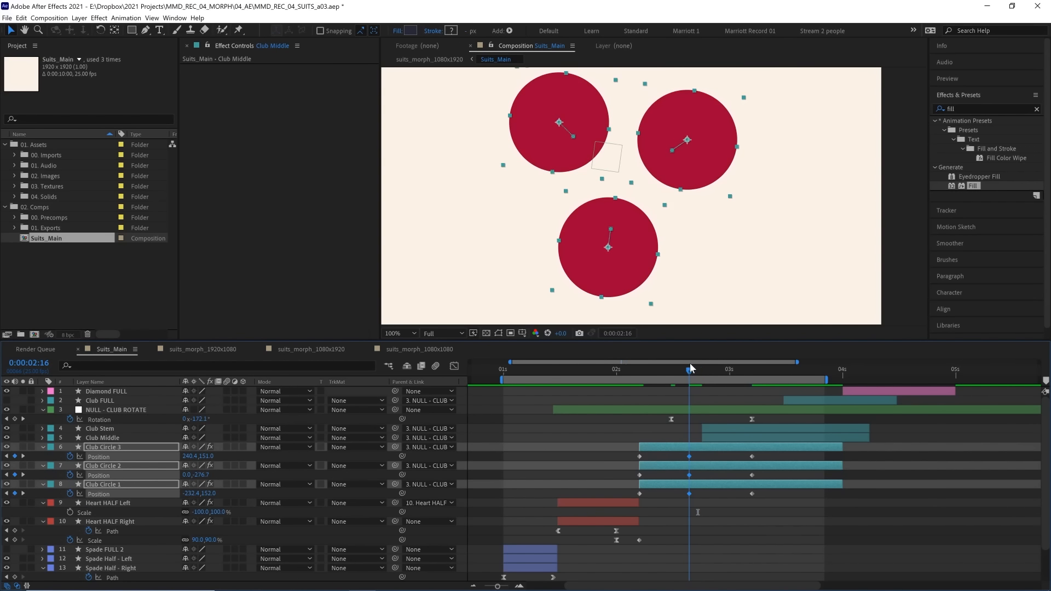
{"action": "key", "text": "F9"}
Stretch both influence handles of the middle keyframe in Club Circle 3's Position speed graph so it moves fast outward and slows at 0:00:02:16
{"action": "left_click", "coordinate": [689, 456]}
{"action": "left_click", "coordinate": [455, 367]}
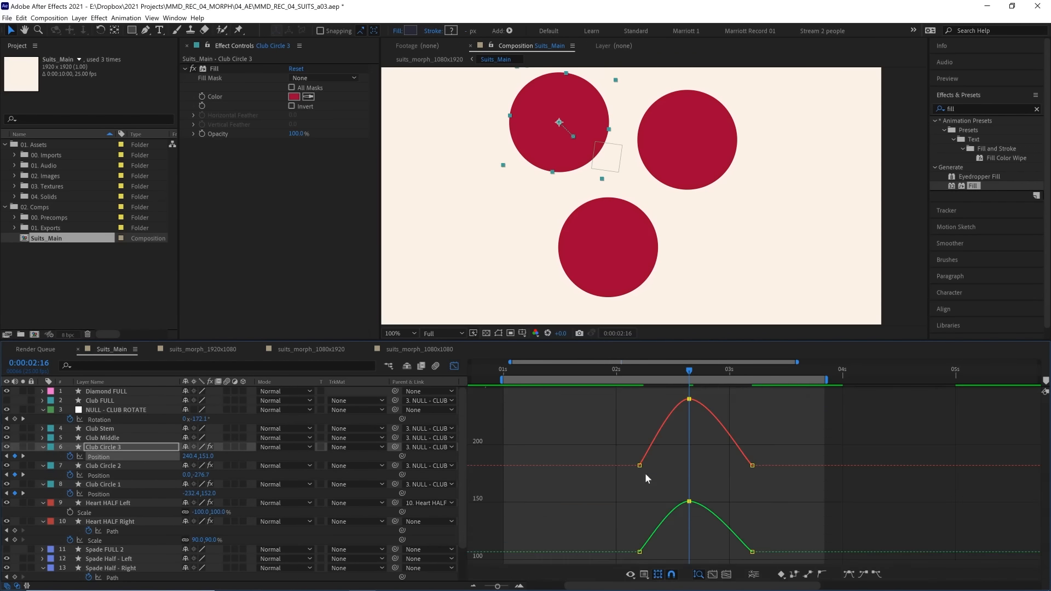
{"action": "left_click", "coordinate": [631, 575]}
{"action": "left_click", "coordinate": [681, 484]}
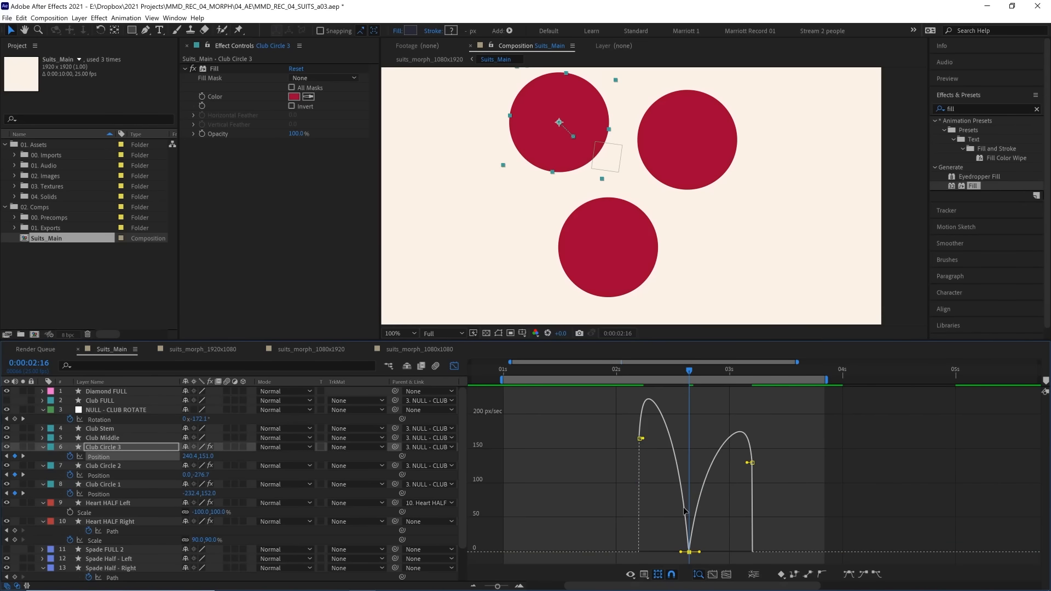
{"action": "left_click", "coordinate": [689, 552]}
{"action": "key", "text": "shift+F9"}
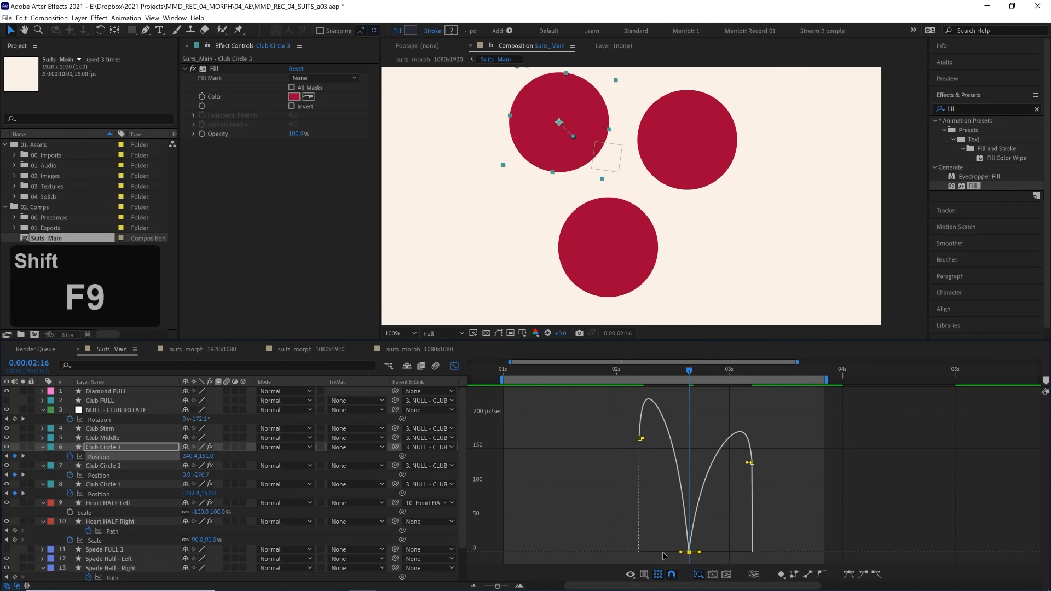
{"action": "left_click", "coordinate": [640, 516]}
{"action": "key", "text": "shift+F9"}
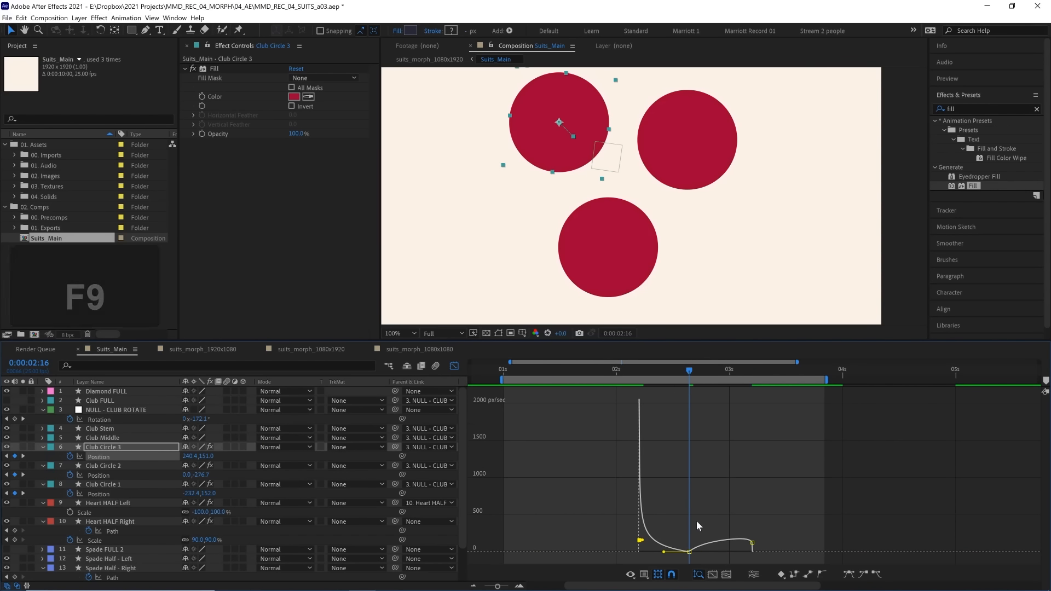
{"action": "left_click_drag", "start_coordinate": [698, 552], "coordinate": [743, 553]}
{"action": "left_click", "coordinate": [454, 367]}
Copy Club Circle 3's Position easing with EaseCopy and paste it onto the Position keyframes of Club Circle 2 and Club Circle 1
{"action": "left_click", "coordinate": [969, 330]}
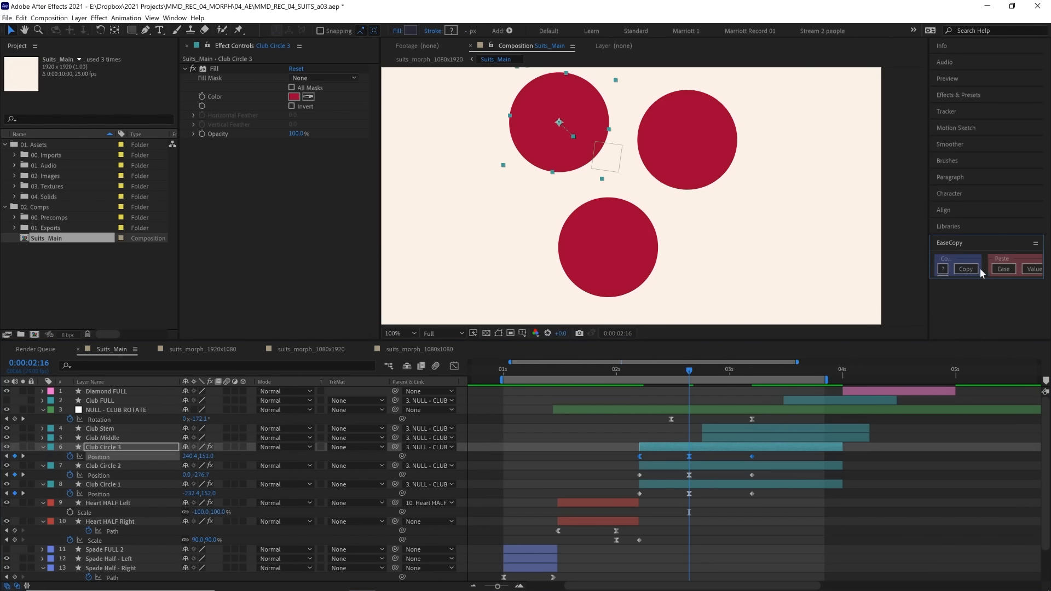
{"action": "left_click", "coordinate": [966, 269]}
{"action": "left_click_drag", "start_coordinate": [779, 466], "coordinate": [635, 501]}
{"action": "left_click", "coordinate": [1003, 269]}
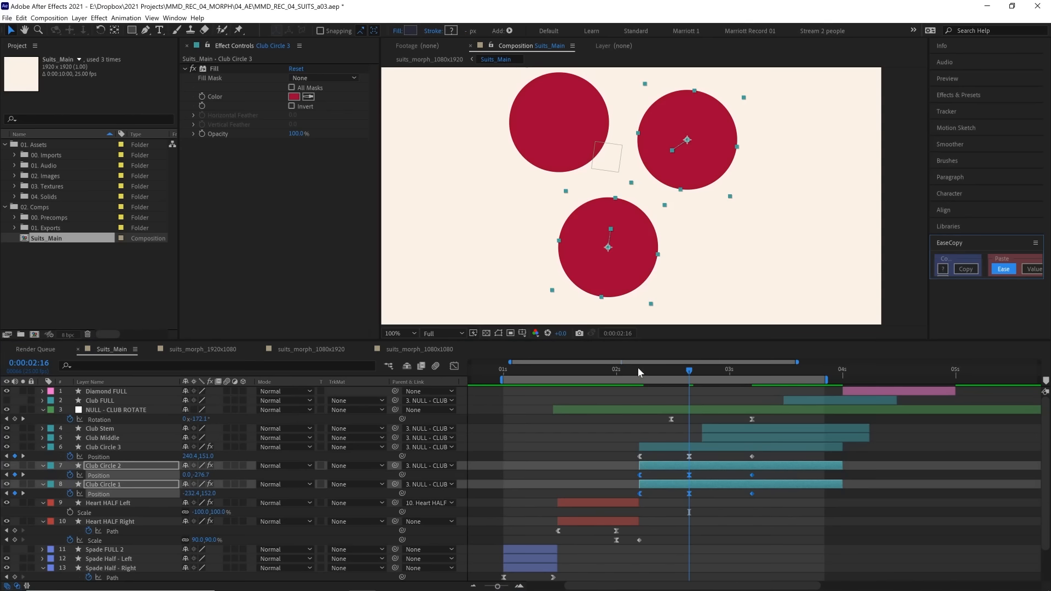
Play back and scrub the heart-to-club transition from about 0:00:02:00 to 0:00:03:05
{"action": "left_click", "coordinate": [615, 369]}
{"action": "key", "text": "space"}
{"action": "key", "text": "space"}
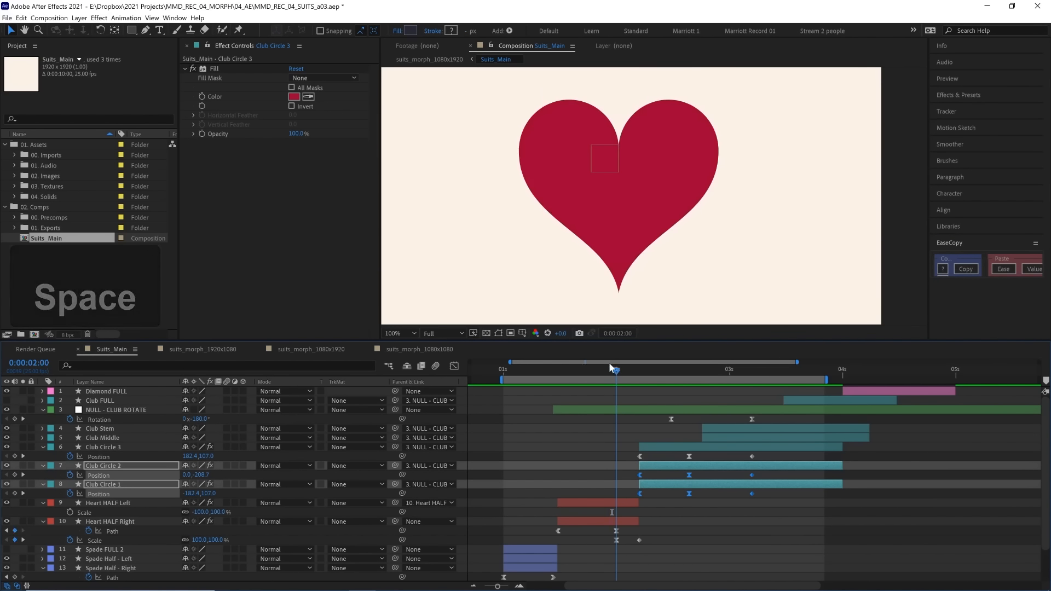
{"action": "key", "text": "space"}
{"action": "key", "text": "space"}
{"action": "left_click_drag", "start_coordinate": [613, 369], "coordinate": [752, 377]}
{"action": "key", "text": "space"}
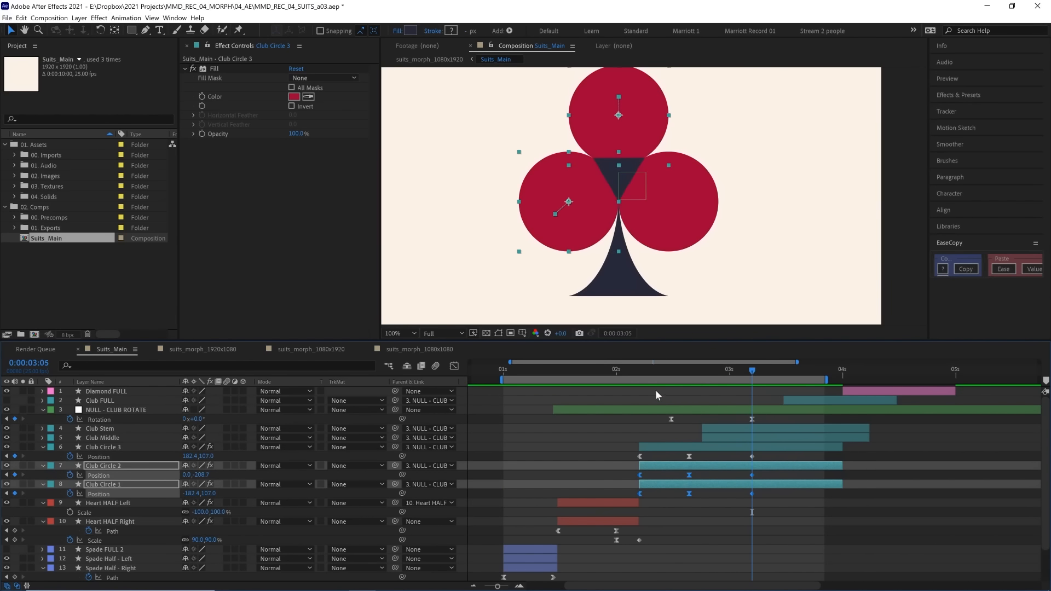
{"action": "left_click_drag", "start_coordinate": [656, 371], "coordinate": [728, 371]}
Compare the club around 0:00:03:05 with the Club Middle layer hidden and shown
{"action": "left_click", "coordinate": [125, 437]}
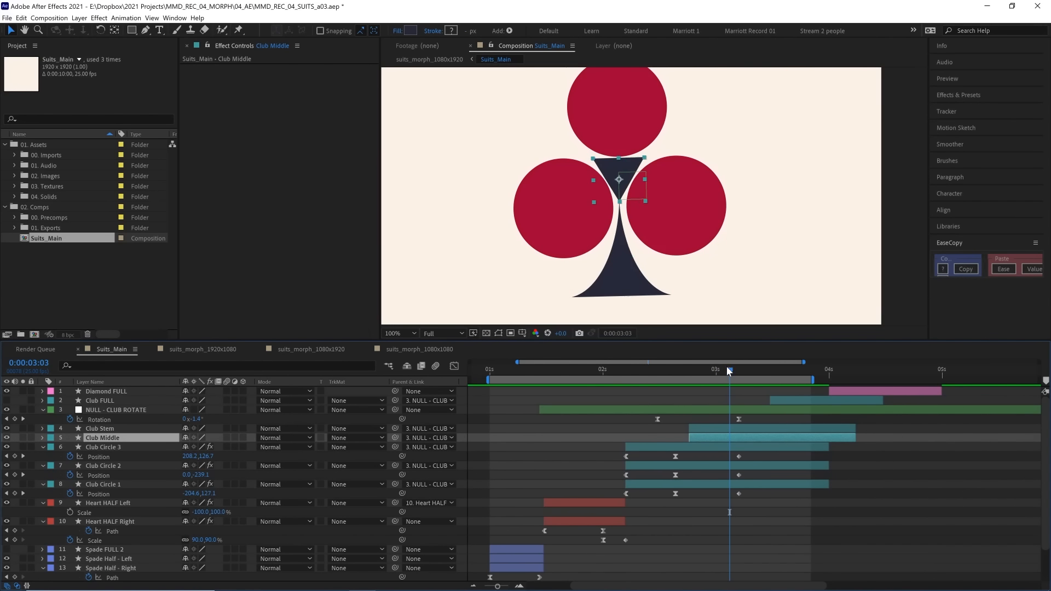
{"action": "left_click_drag", "start_coordinate": [727, 371], "coordinate": [743, 375]}
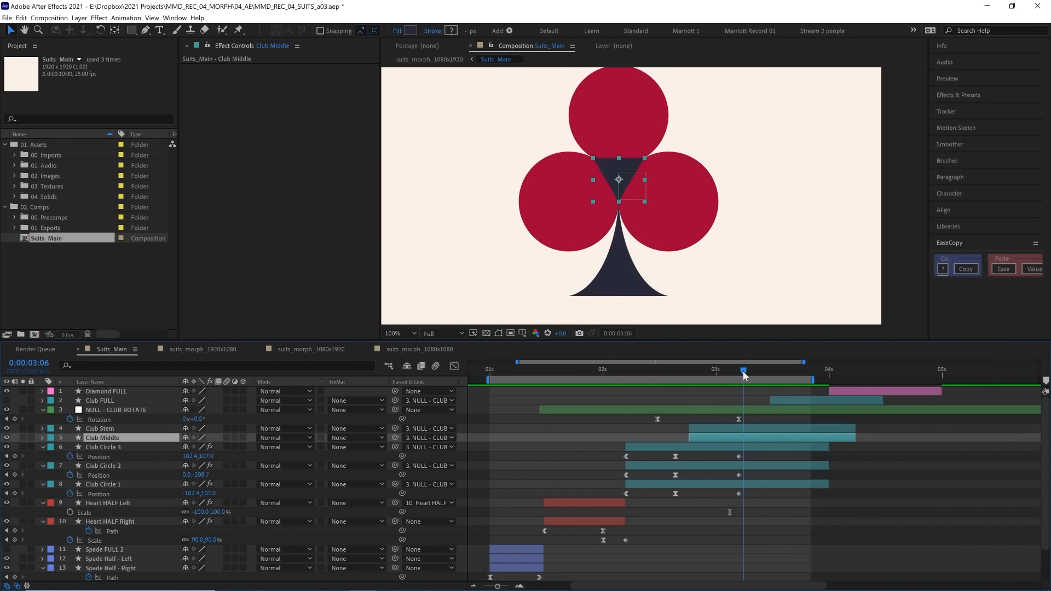
{"action": "left_click", "coordinate": [6, 438]}
{"action": "left_click", "coordinate": [7, 438]}
{"action": "left_click_drag", "start_coordinate": [741, 369], "coordinate": [737, 369]}
{"action": "left_click", "coordinate": [7, 438]}
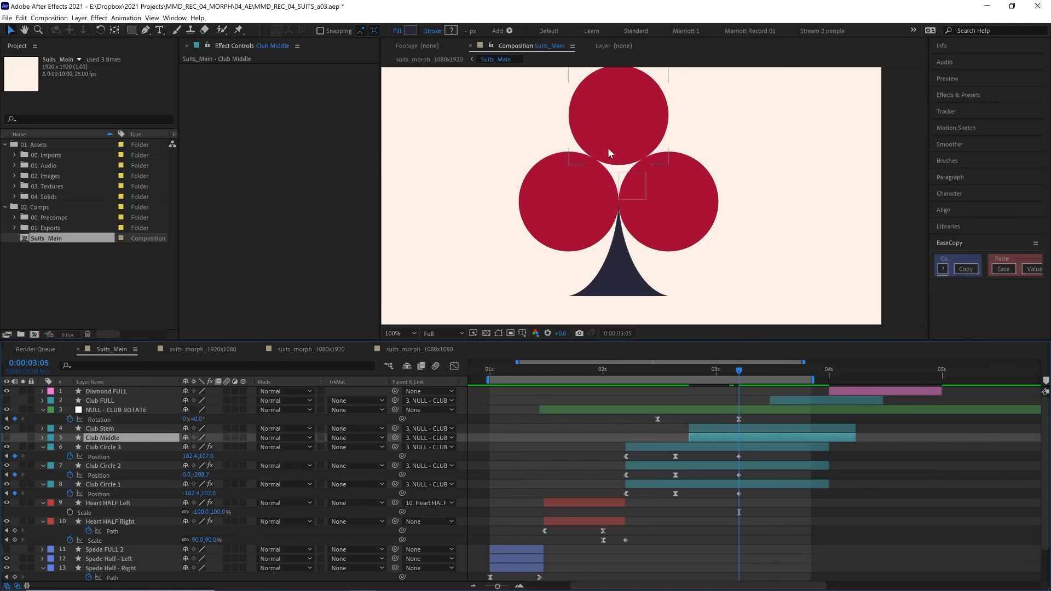
{"action": "left_click", "coordinate": [7, 437]}
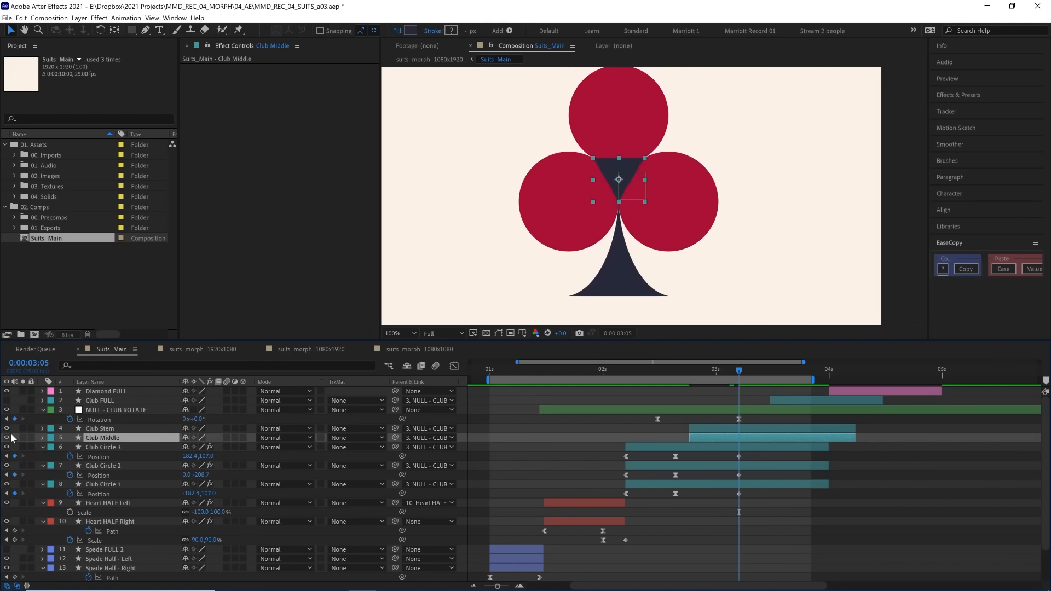
Trim the start of the Club Stem and Club Middle layers to 0:00:02:21
{"action": "key", "text": "space"}
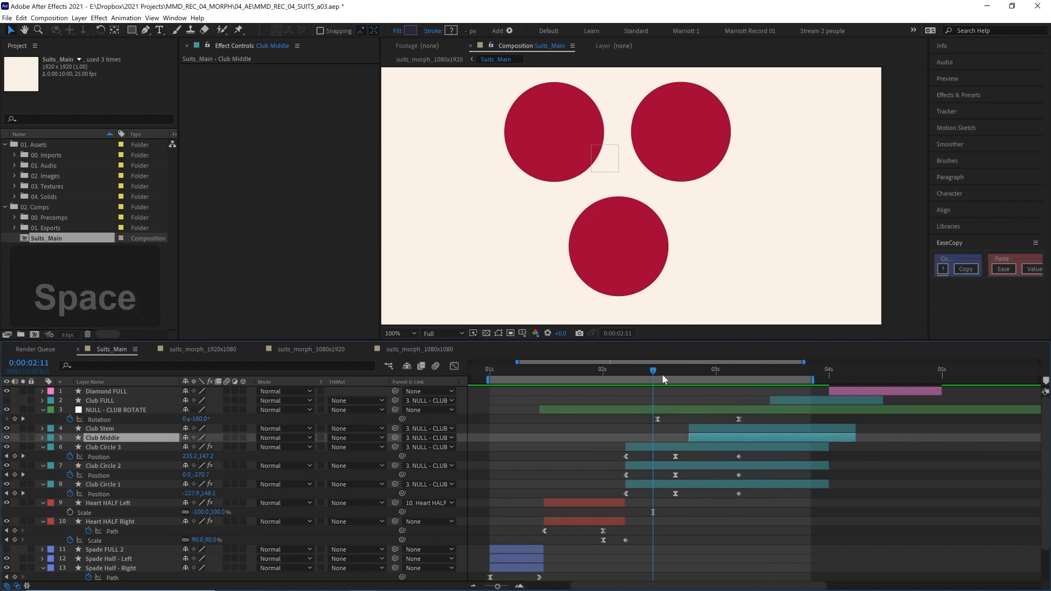
{"action": "left_click", "coordinate": [693, 377]}
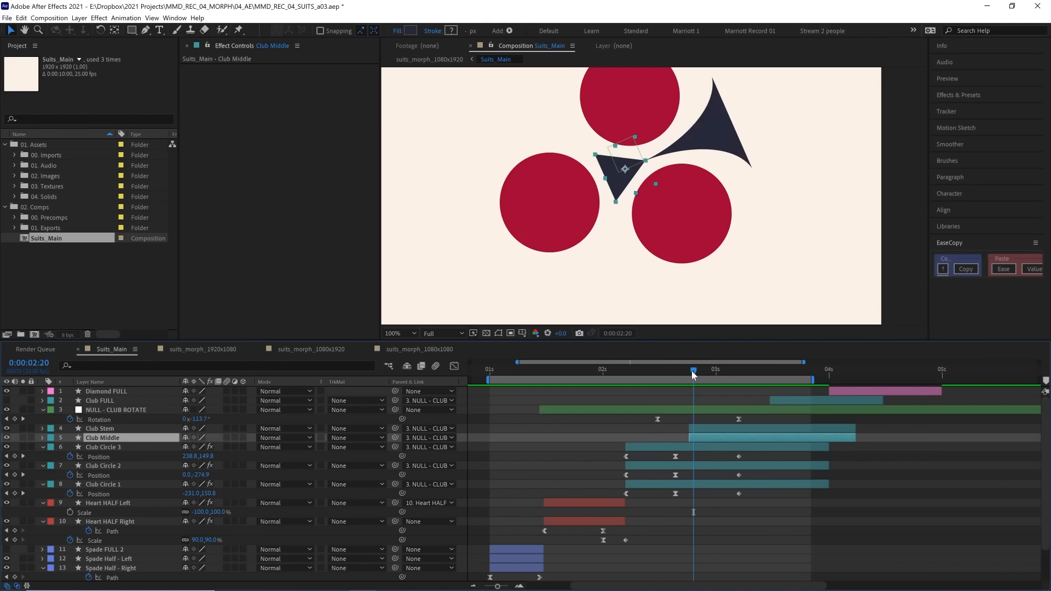
{"action": "left_click", "coordinate": [704, 428], "text": "shift"}
{"action": "key", "text": "space"}
{"action": "left_click_drag", "start_coordinate": [693, 364], "coordinate": [696, 364]}
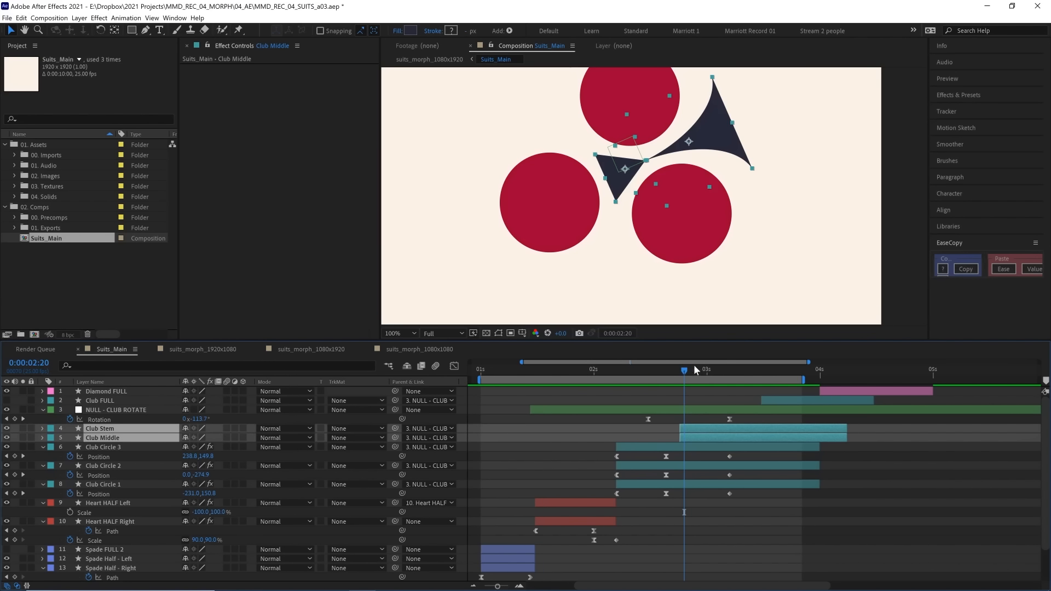
{"action": "left_click", "coordinate": [687, 370]}
{"action": "key", "text": "alt+["}
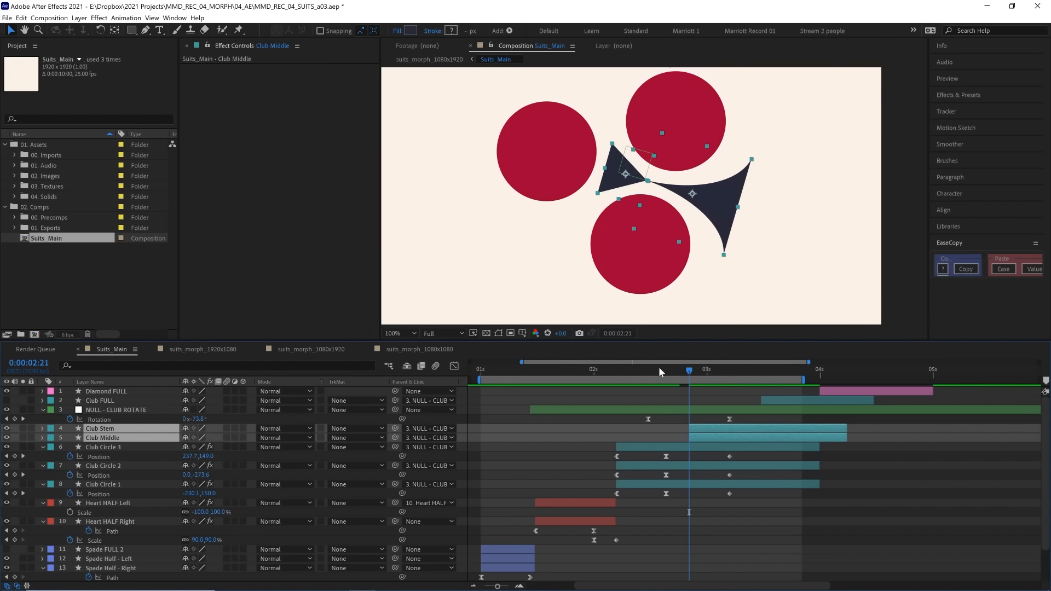
Copy the final Position keyframe of each of the three Club Circle layers and paste it at 0:00:02:21
{"action": "left_click_drag", "start_coordinate": [659, 369], "coordinate": [687, 408]}
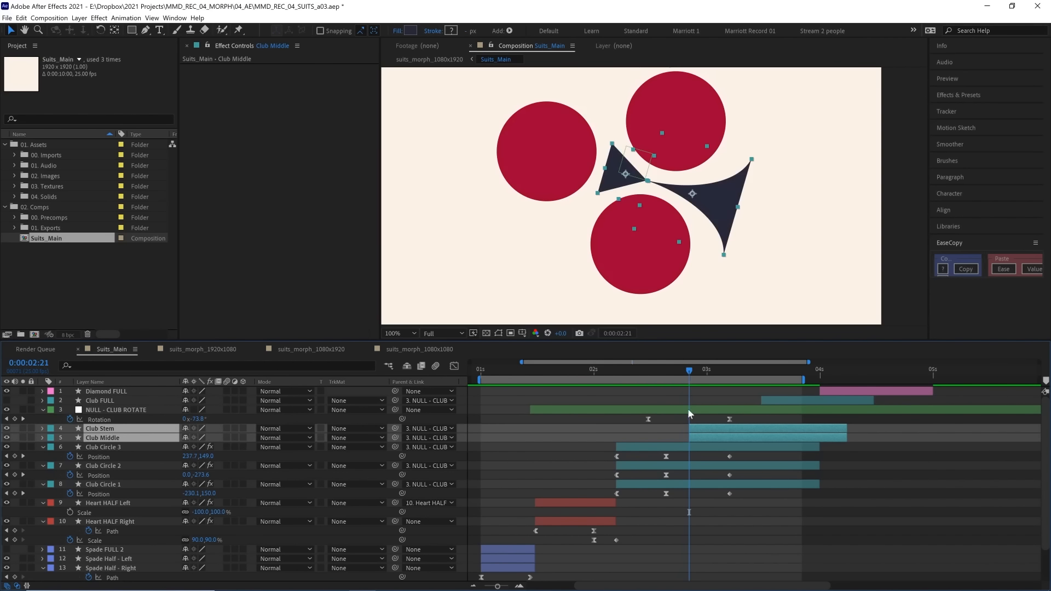
{"action": "left_click", "coordinate": [696, 447]}
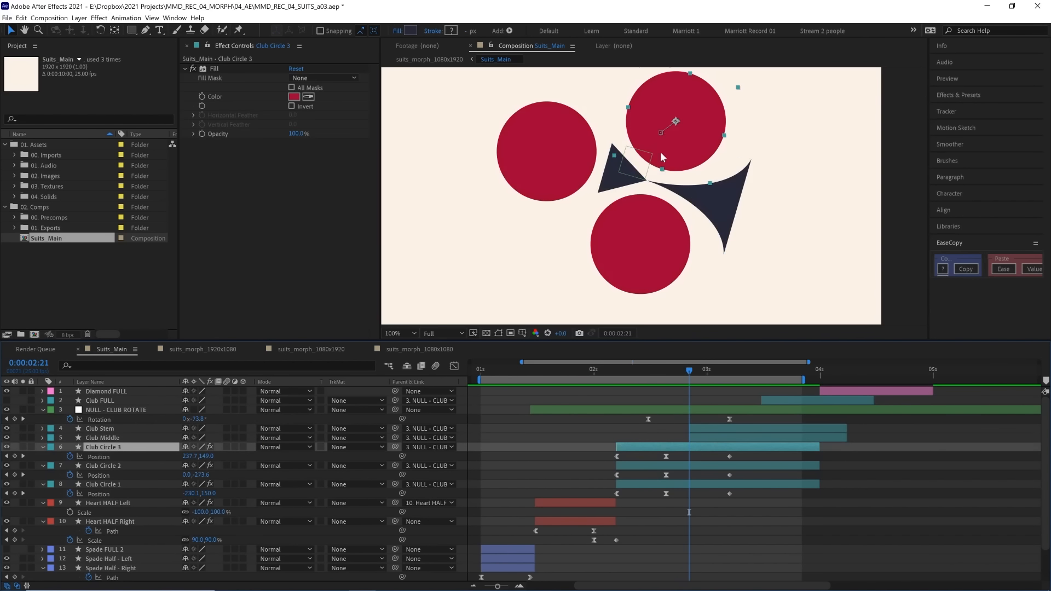
{"action": "left_click_drag", "start_coordinate": [734, 452], "coordinate": [727, 494]}
{"action": "left_click", "coordinate": [729, 455]}
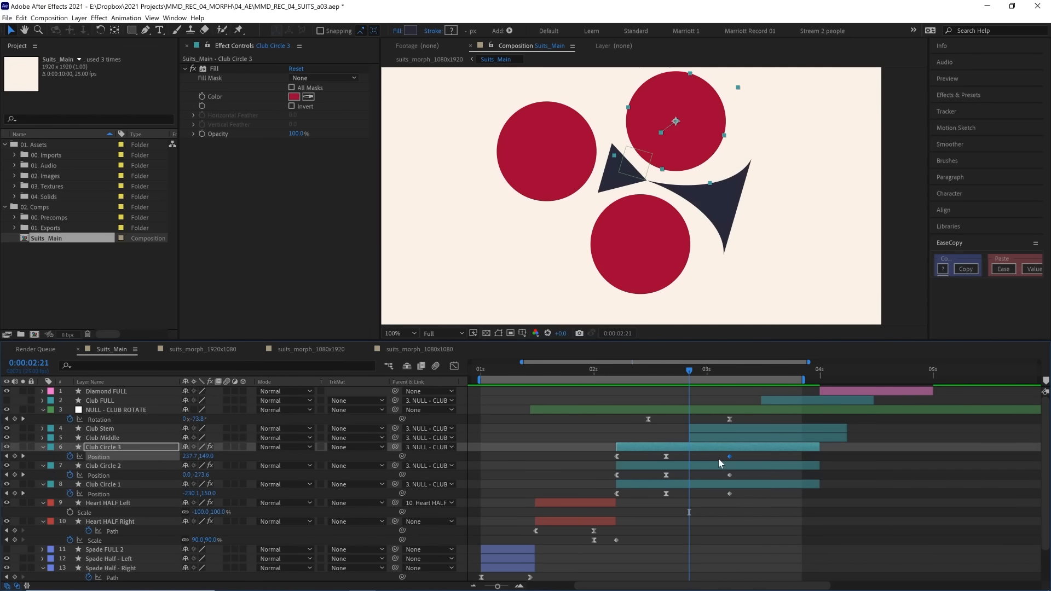
{"action": "key", "text": "ctrl+c"}
{"action": "key", "text": "ctrl+v"}
{"action": "left_click", "coordinate": [729, 474]}
{"action": "key", "text": "ctrl+c"}
{"action": "key", "text": "ctrl+v"}
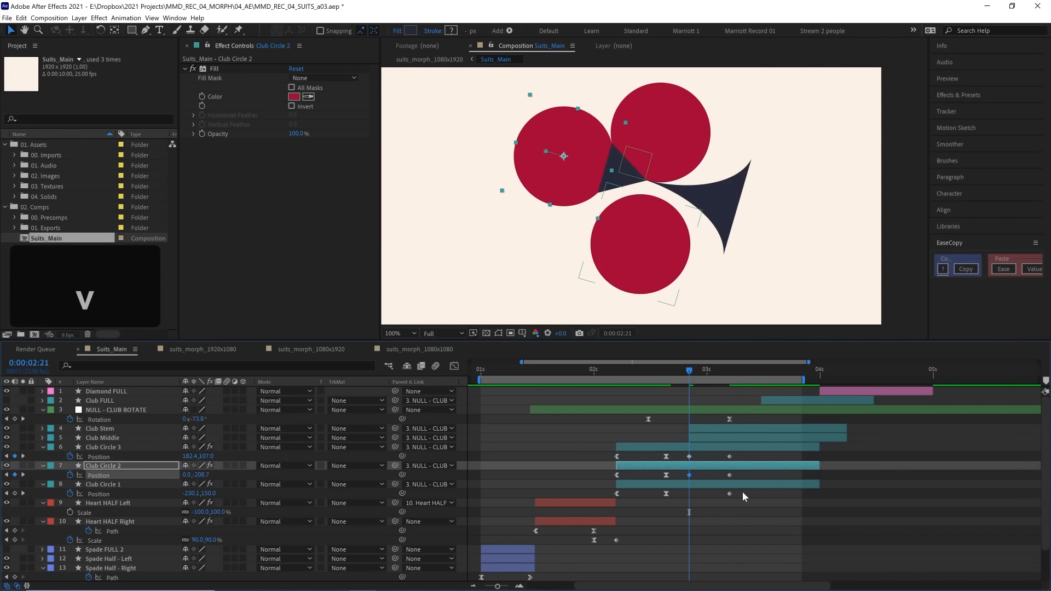
{"action": "left_click", "coordinate": [729, 493]}
{"action": "key", "text": "ctrl+c"}
{"action": "key", "text": "ctrl+v"}
Move the club circles inward at 0:00:02:21: Circle 3 to about 163, 91, Circle 2 to 0.5, -180 and Circle 1 to -162, 91
{"action": "left_click", "coordinate": [662, 368]}
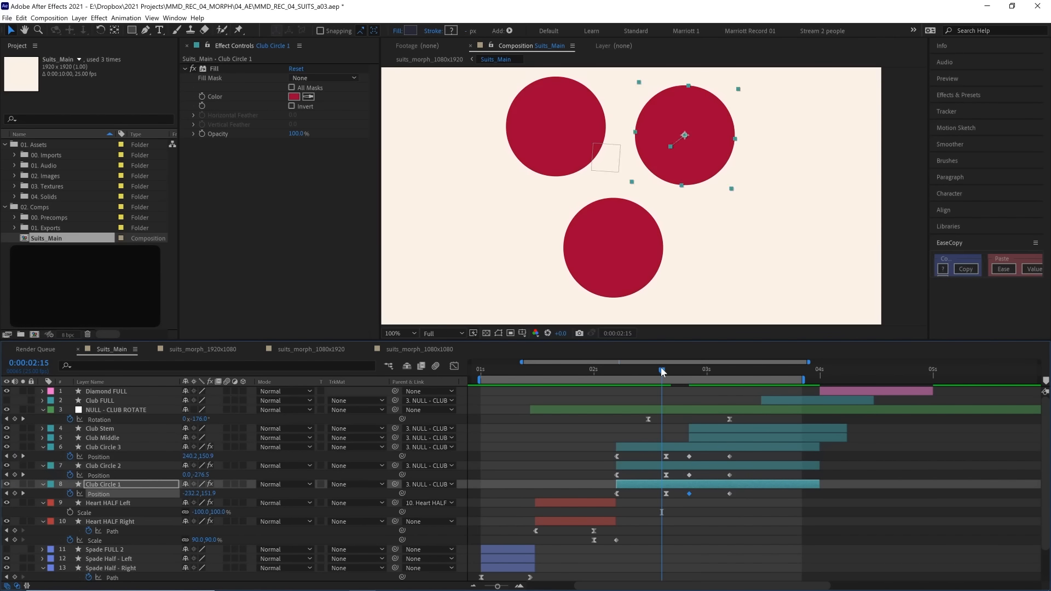
{"action": "key", "text": "space"}
{"action": "scroll", "coordinate": [621, 230], "scroll_direction": "up", "scroll_amount": 1}
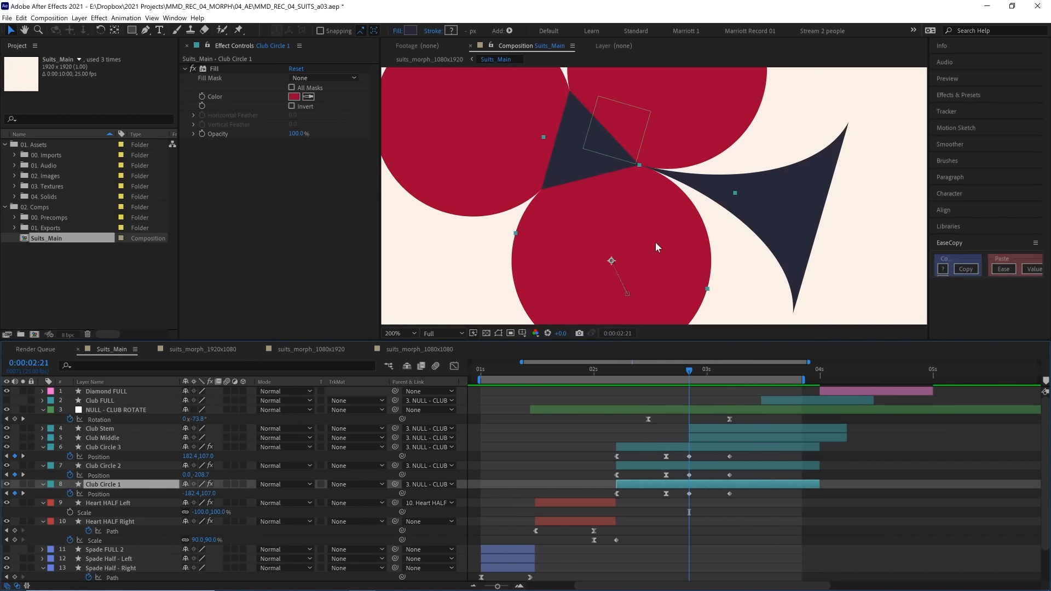
{"action": "left_click_drag", "start_coordinate": [656, 243], "coordinate": [650, 233]}
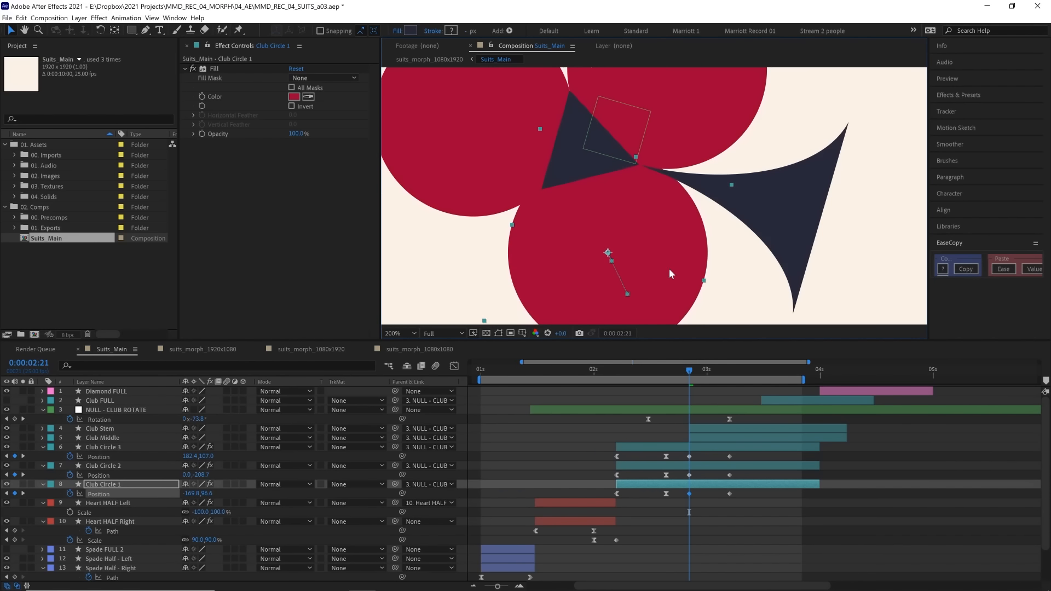
{"action": "left_click", "coordinate": [696, 464]}
{"action": "scroll", "coordinate": [614, 202], "scroll_direction": "down", "scroll_amount": 1}
{"action": "left_click", "coordinate": [695, 484]}
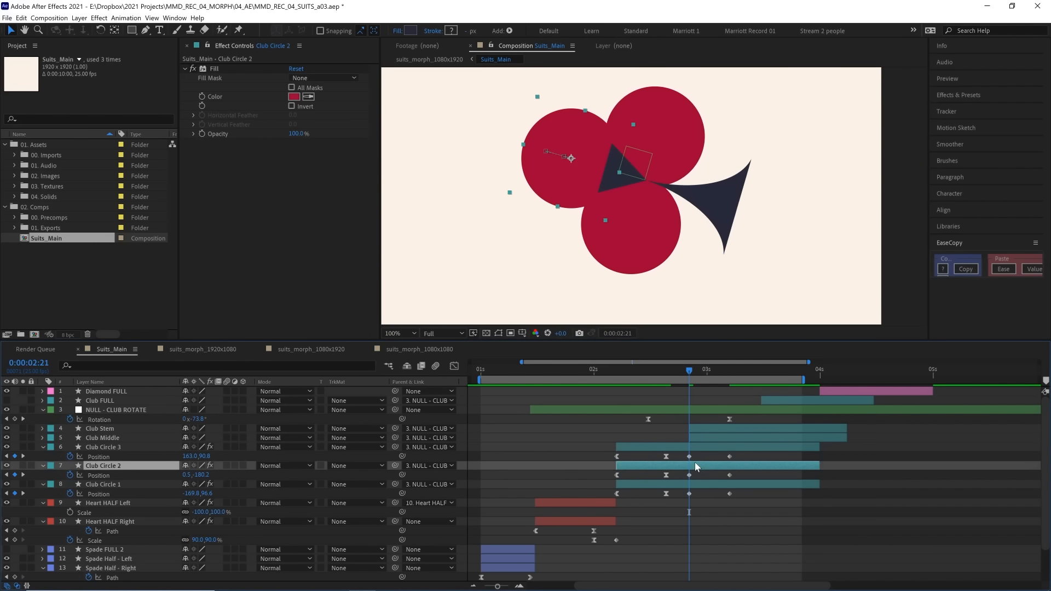
Hide the Club Middle layer and nudge Club Circle 2 inward to about 0.9, -178.8 at 0:00:02:21
{"action": "left_click", "coordinate": [662, 370]}
{"action": "key", "text": "space"}
{"action": "left_click_drag", "start_coordinate": [664, 374], "coordinate": [687, 372]}
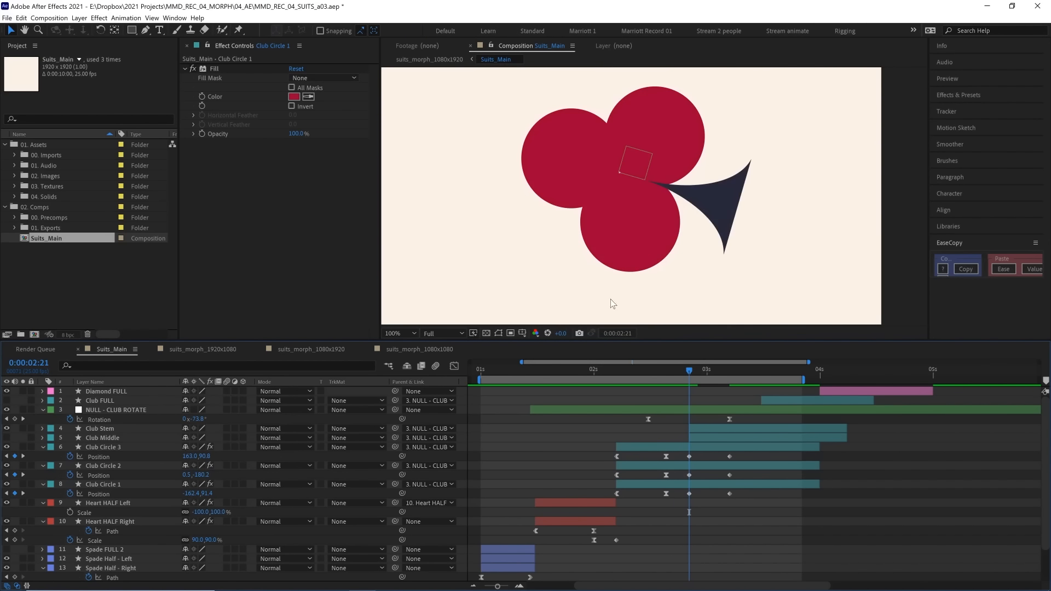
{"action": "key", "text": "period"}
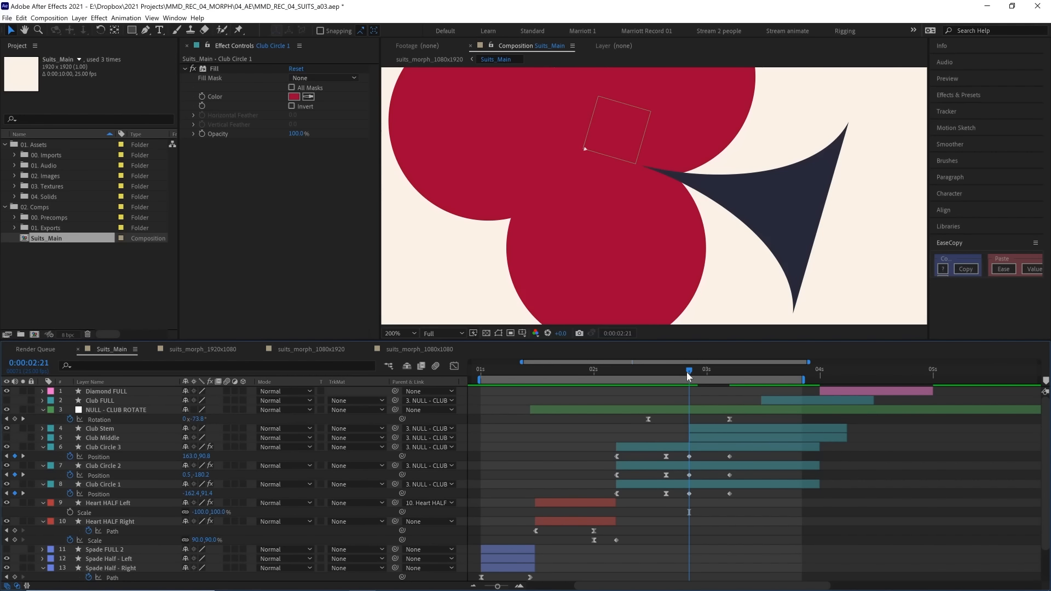
{"action": "left_click", "coordinate": [703, 465]}
{"action": "key", "text": "Right"}
{"action": "key", "text": "Right"}
{"action": "key", "text": "Right"}
{"action": "key", "text": "Down"}
{"action": "key", "text": "Up"}
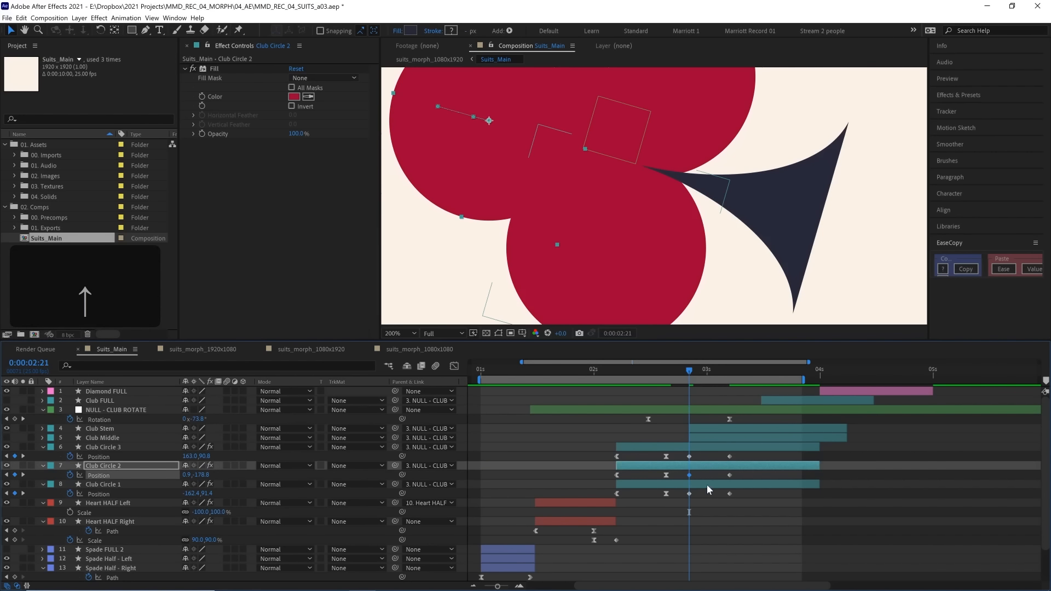
Nudge Club Circle 1 inward to about -159.7, 90.0 at 0:00:02:21
{"action": "left_click", "coordinate": [703, 484]}
{"action": "key", "text": "Up"}
{"action": "key", "text": "Up"}
{"action": "key", "text": "Up"}
{"action": "key", "text": "Up"}
{"action": "key", "text": "Left"}
{"action": "key", "text": "Up"}
{"action": "key", "text": "Up"}
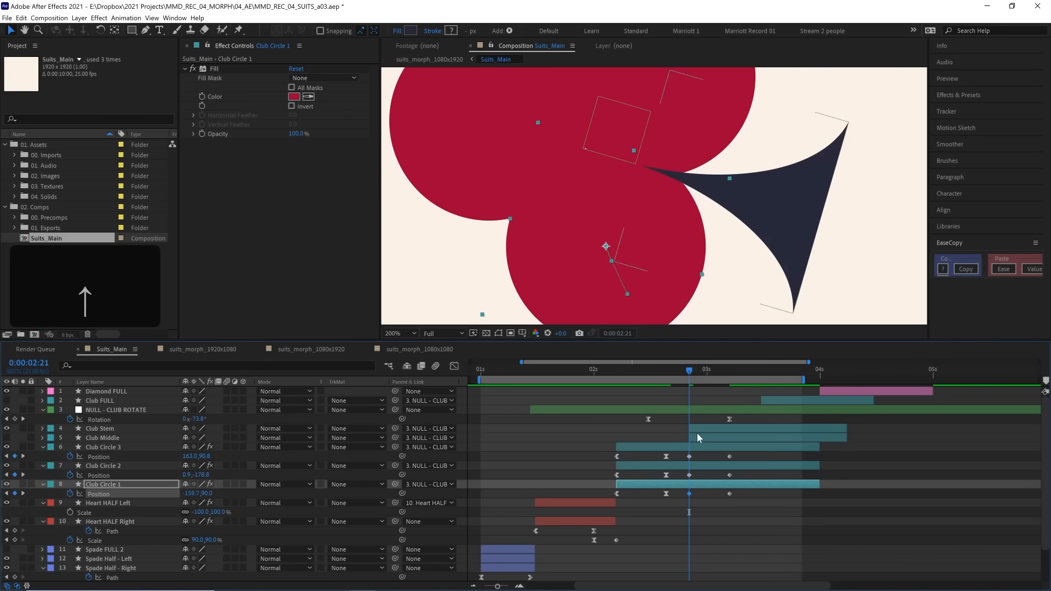
Nudge Club Circle 3 inward to about 161.2, 89.8 at 0:00:02:21
{"action": "left_click", "coordinate": [696, 446]}
{"action": "key", "text": "Down"}
{"action": "key", "text": "Left"}
{"action": "key", "text": "Down"}
{"action": "key", "text": "Left"}
{"action": "key", "text": "Down"}
{"action": "key", "text": "Left"}
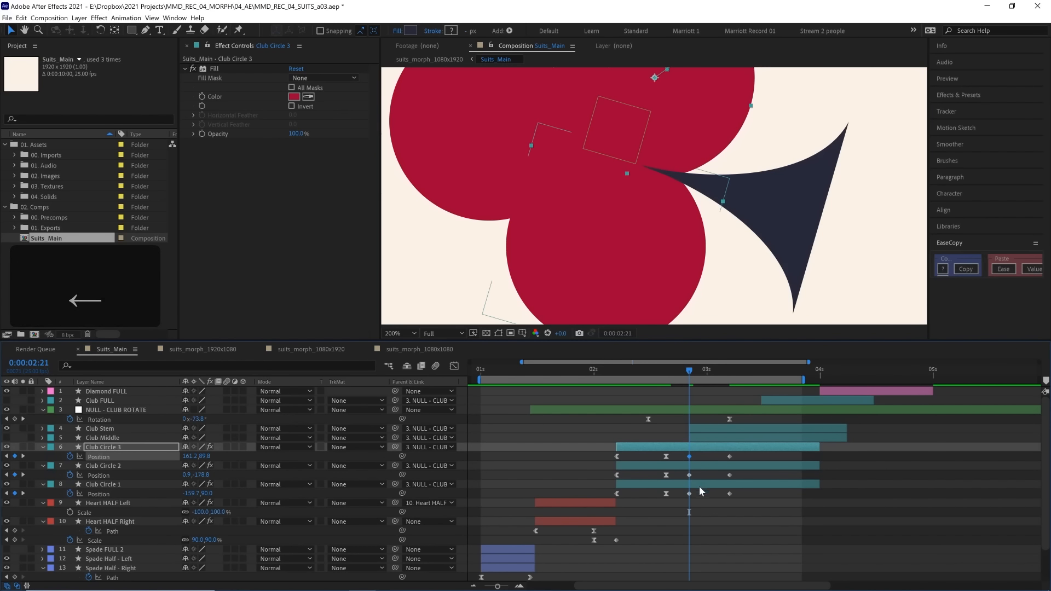
Show the Club Middle layer again and play back the transition around 0:00:02:00
{"action": "left_click", "coordinate": [6, 437]}
{"action": "left_click_drag", "start_coordinate": [679, 372], "coordinate": [599, 369]}
{"action": "scroll", "coordinate": [667, 291], "scroll_direction": "down", "scroll_amount": 2}
{"action": "key", "text": "space"}
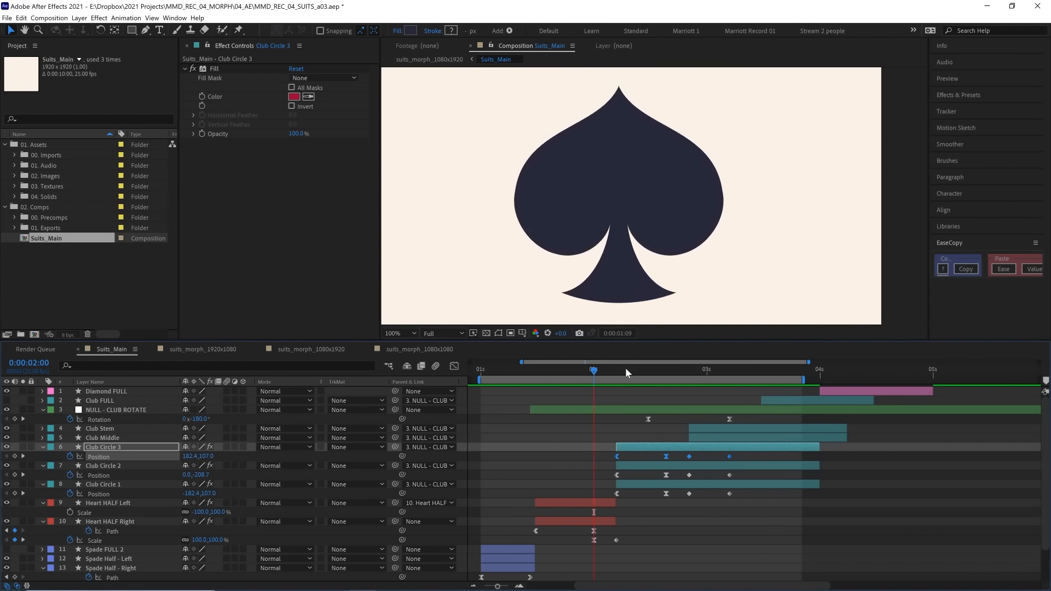
Move the second Position keyframes of all three club circles one frame earlier to 0:00:02:15
{"action": "left_click_drag", "start_coordinate": [625, 366], "coordinate": [731, 420]}
{"action": "left_click", "coordinate": [730, 461]}
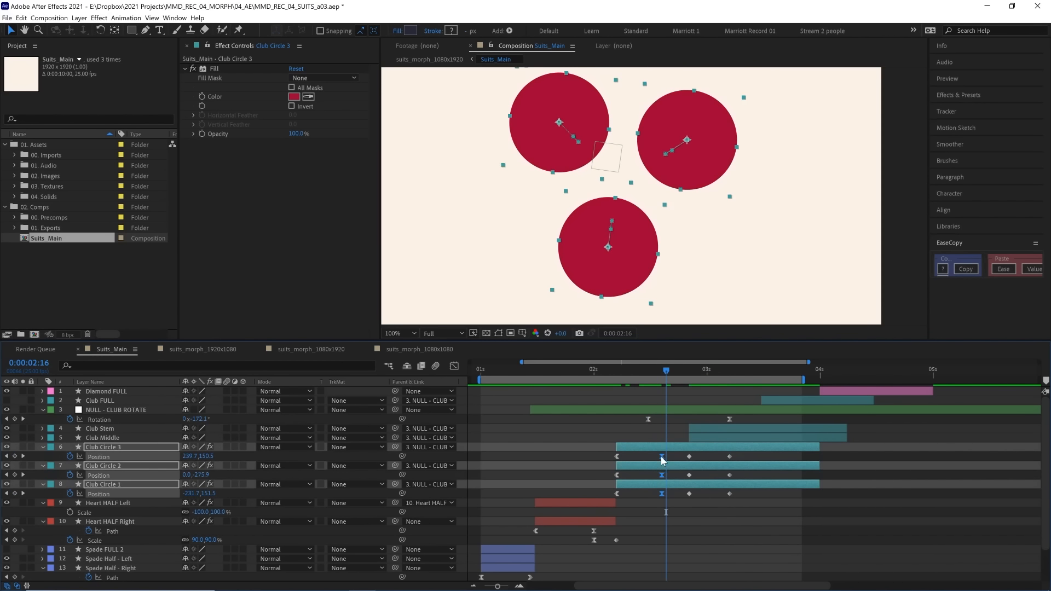
{"action": "left_click_drag", "start_coordinate": [662, 457], "coordinate": [662, 457]}
Ease the last two Position keyframes of Club Circle 3 in the speed graph so the movement settles smoothly
{"action": "left_click_drag", "start_coordinate": [629, 372], "coordinate": [684, 377]}
{"action": "left_click_drag", "start_coordinate": [741, 453], "coordinate": [604, 467]}
{"action": "left_click", "coordinate": [453, 366]}
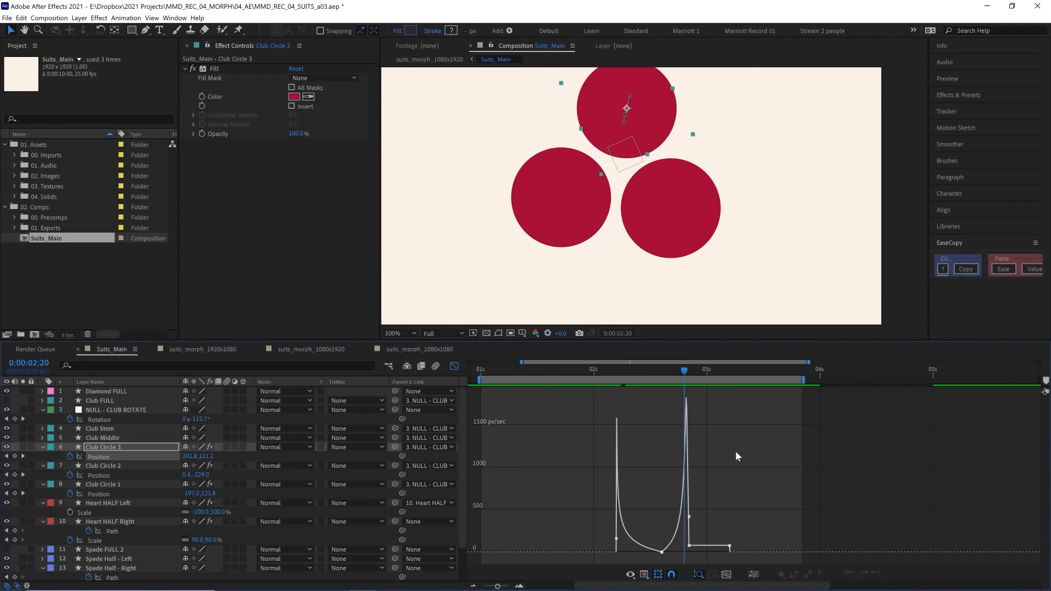
{"action": "key", "text": "z"}
{"action": "left_click_drag", "start_coordinate": [736, 538], "coordinate": [705, 553]}
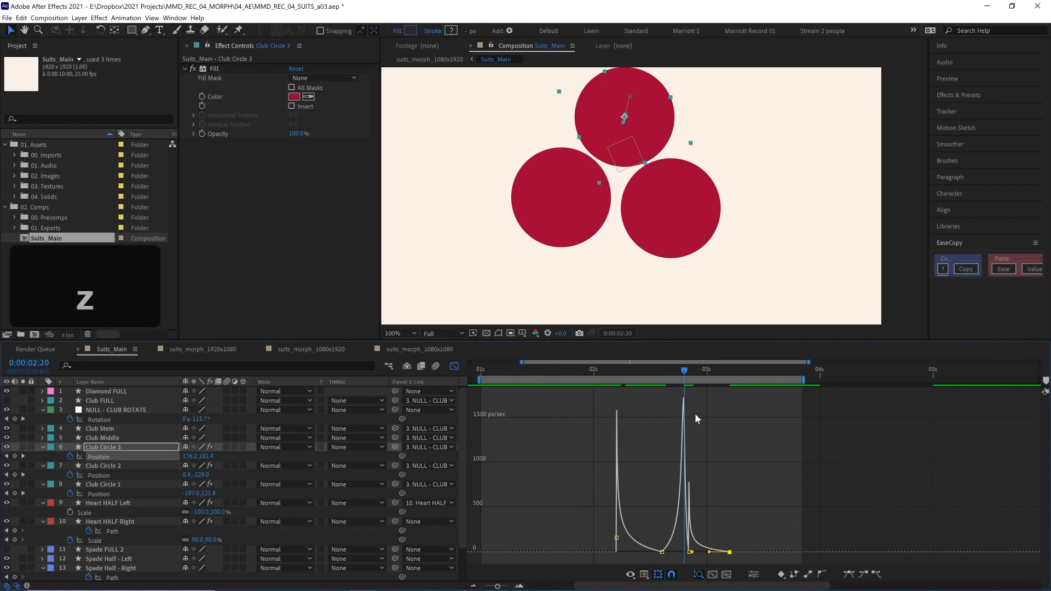
Scrub and play back the circles' movement to check the new easing of Club Circle 3
{"action": "key", "text": "space"}
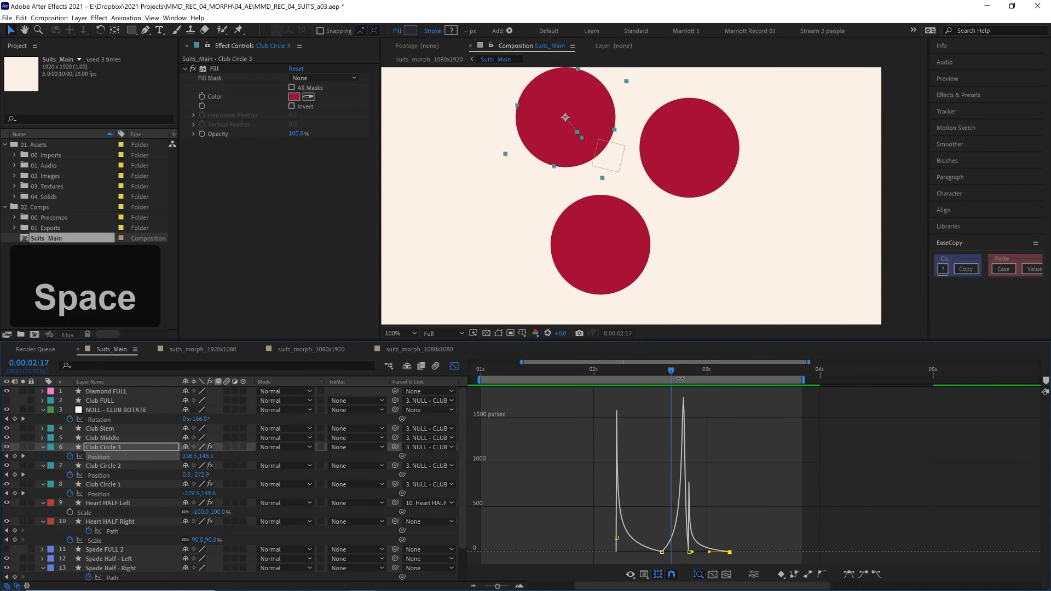
{"action": "left_click_drag", "start_coordinate": [682, 369], "coordinate": [652, 365]}
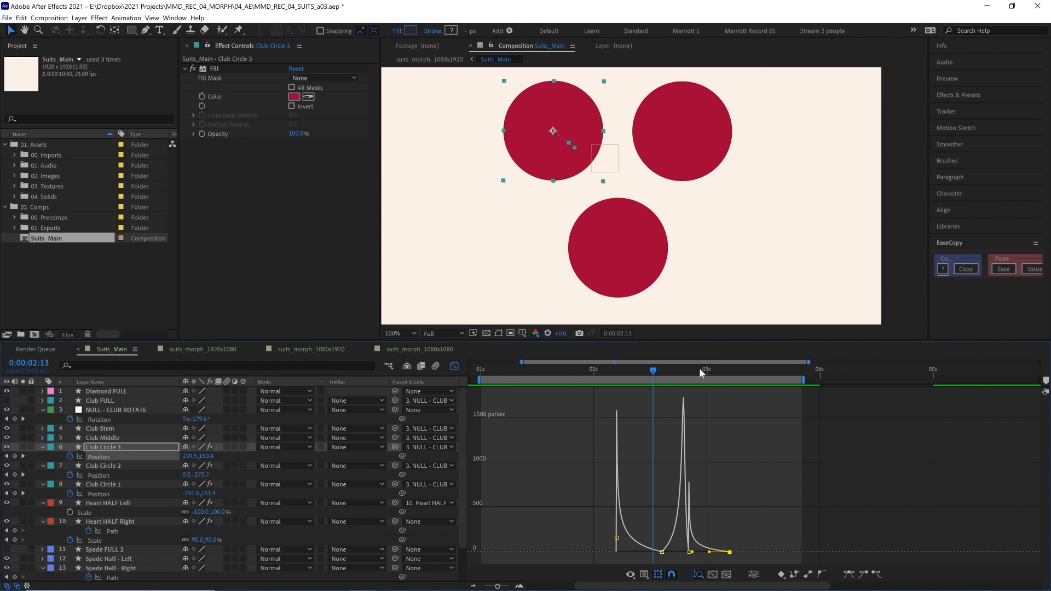
{"action": "left_click", "coordinate": [608, 369]}
{"action": "key", "text": "space"}
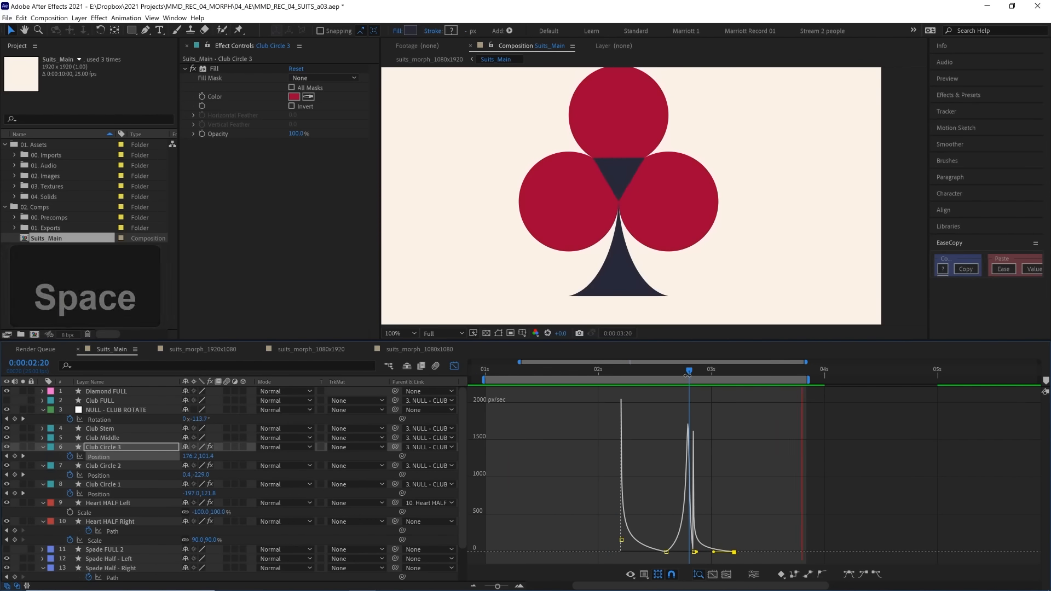
{"action": "key", "text": "space"}
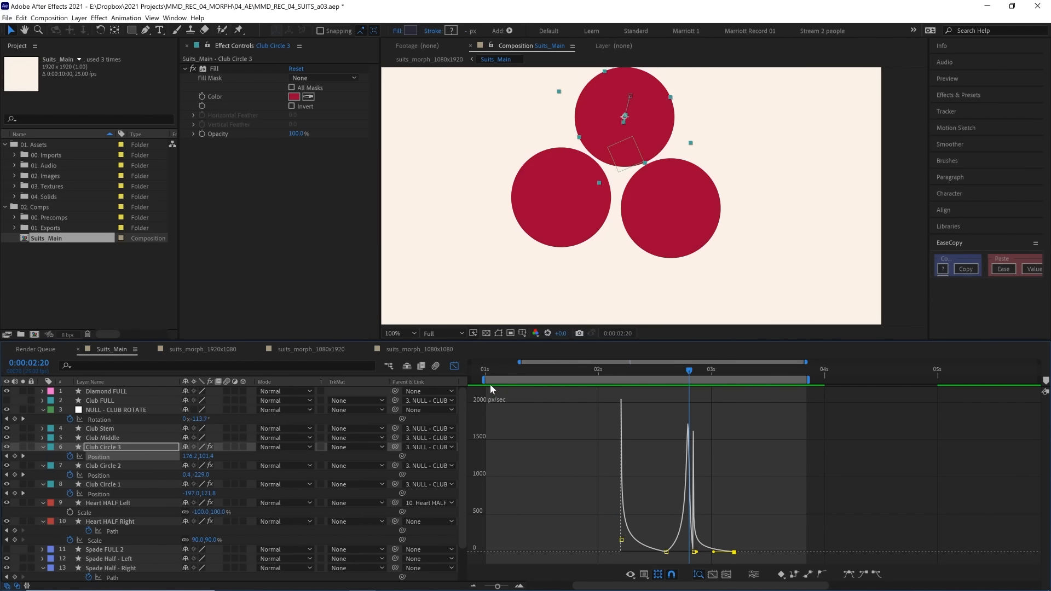
Copy the easing of Club Circle 3's Position keyframes onto those of Club Circle 2 and Club Circle 1 with EaseCopy
{"action": "key", "text": "shift+F3"}
{"action": "left_click_drag", "start_coordinate": [762, 452], "coordinate": [626, 461]}
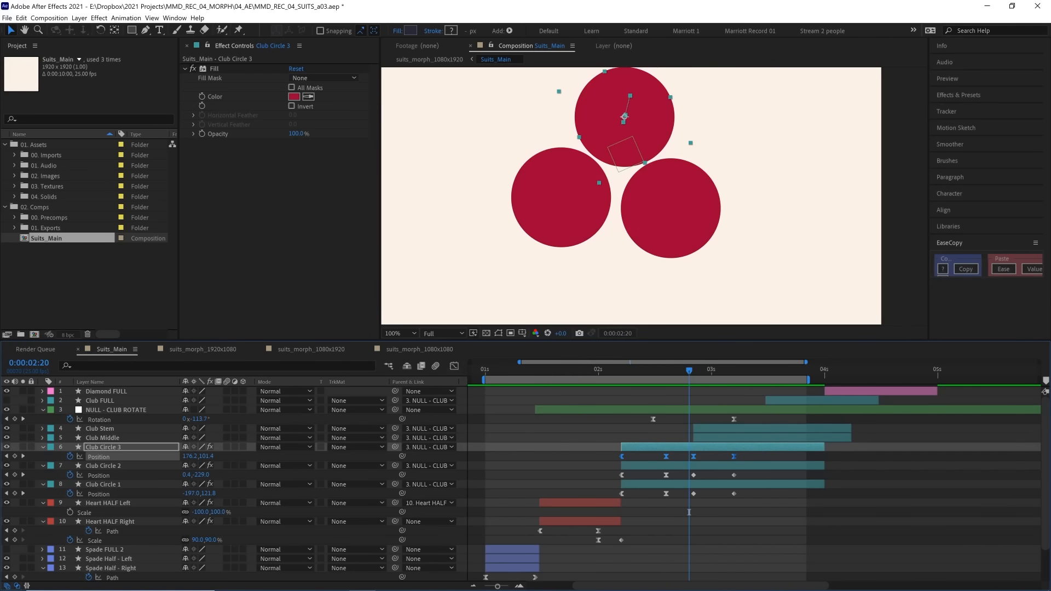
{"action": "left_click", "coordinate": [971, 270]}
{"action": "left_click_drag", "start_coordinate": [756, 475], "coordinate": [626, 498]}
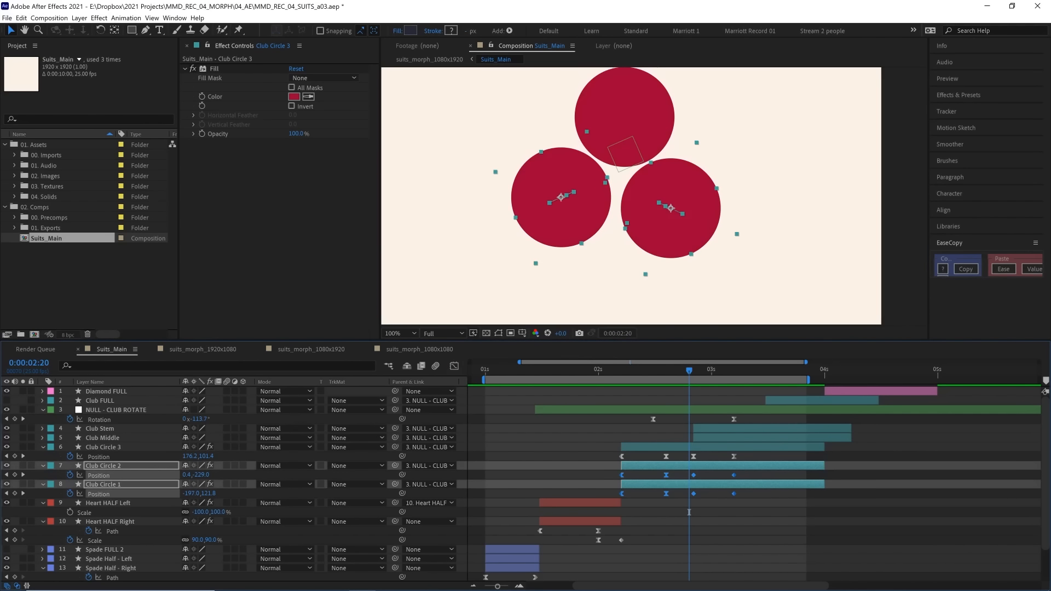
{"action": "left_click", "coordinate": [1003, 268]}
Try starting Club Middle and Club Stem slightly after 0:00:02:21, delay the circles' third Position keyframes, and preview the timing
{"action": "left_click_drag", "start_coordinate": [671, 372], "coordinate": [695, 377]}
{"action": "left_click", "coordinate": [701, 436]}
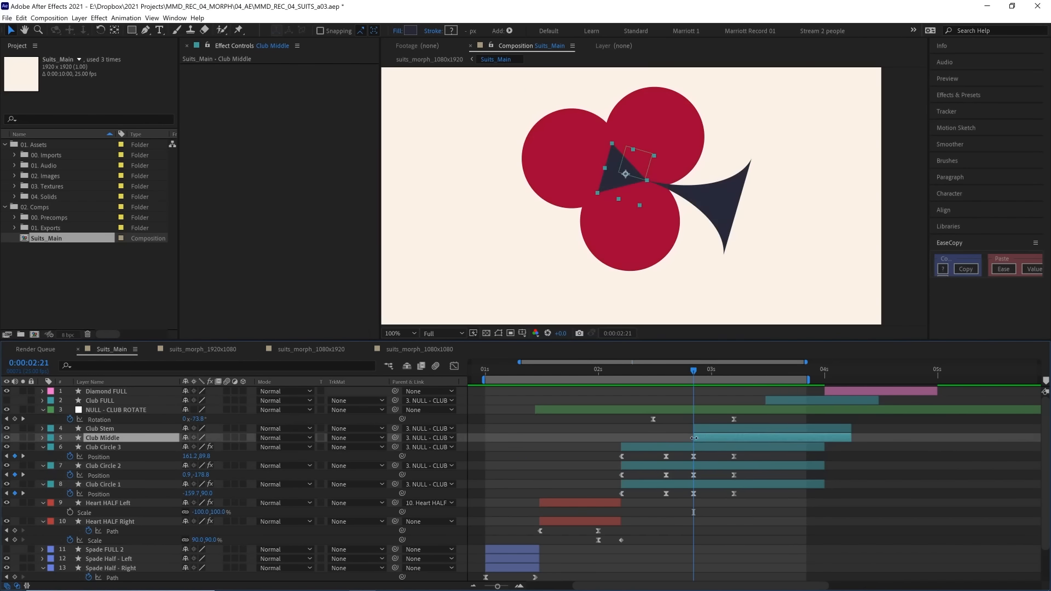
{"action": "left_click_drag", "start_coordinate": [694, 438], "coordinate": [703, 491]}
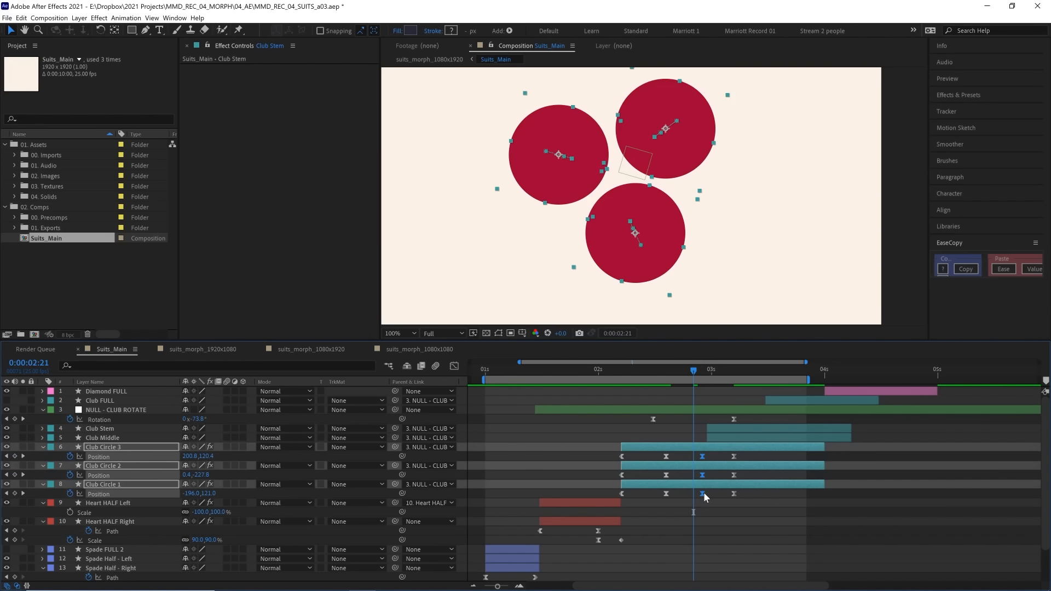
{"action": "left_click", "coordinate": [653, 373]}
{"action": "key", "text": "space"}
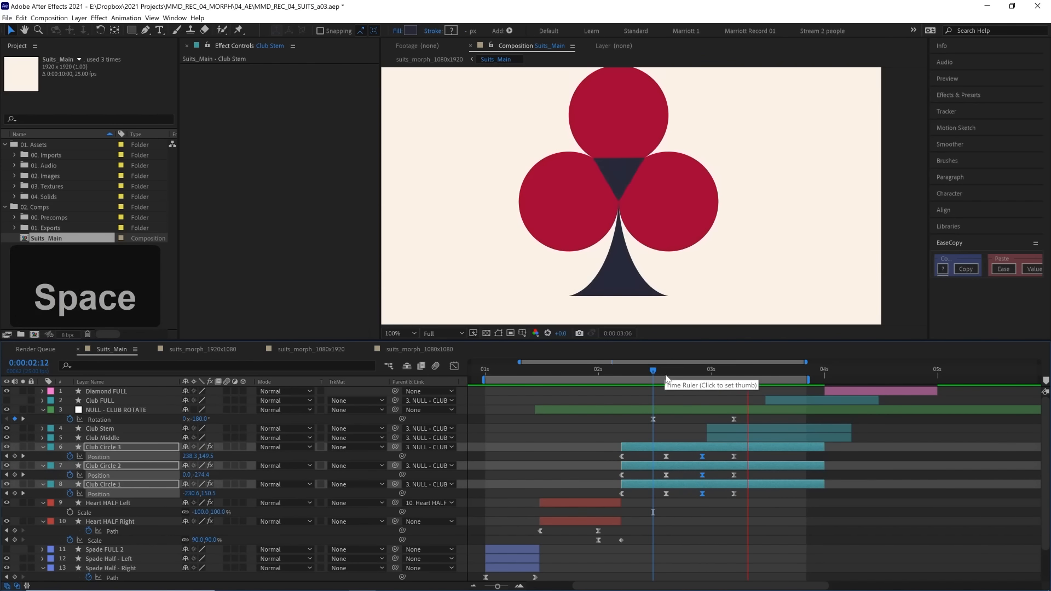
{"action": "left_click", "coordinate": [667, 374]}
Set the circles' third Position keyframes and the starts of Club Middle and Club Stem to 0:00:02:22
{"action": "left_click_drag", "start_coordinate": [668, 373], "coordinate": [698, 373]}
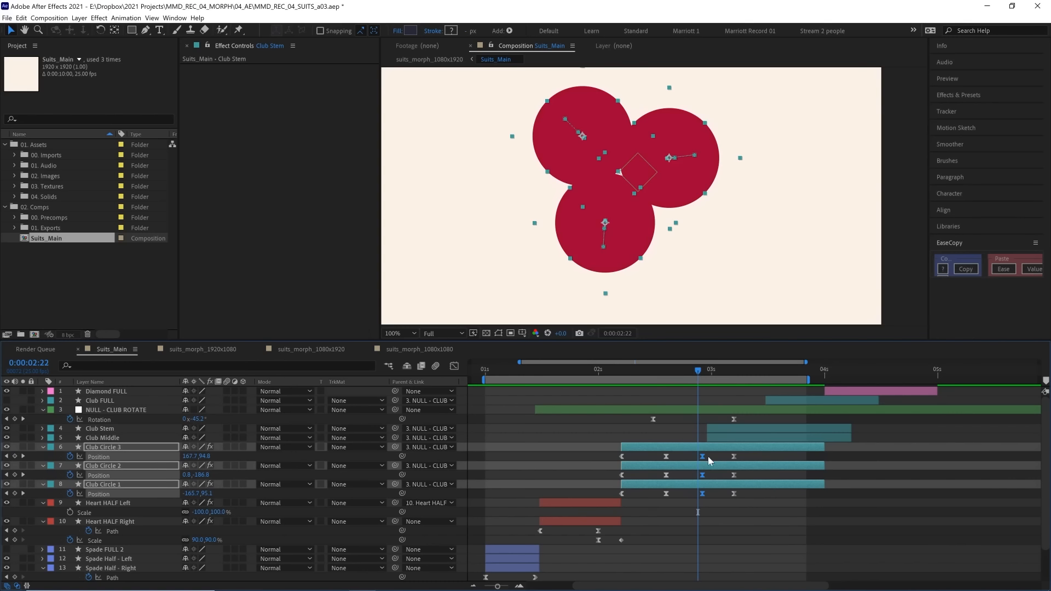
{"action": "left_click_drag", "start_coordinate": [701, 457], "coordinate": [699, 429]}
{"action": "left_click", "coordinate": [649, 370]}
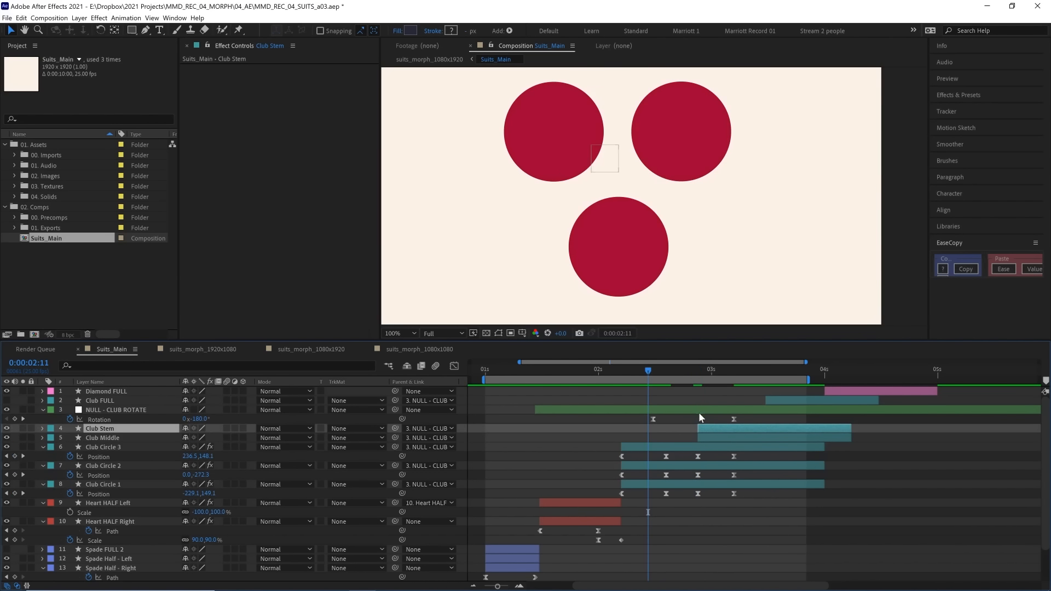
Play back the heart-to-club transition several times to judge the timing of the circles, middle and stem
{"action": "key", "text": "space"}
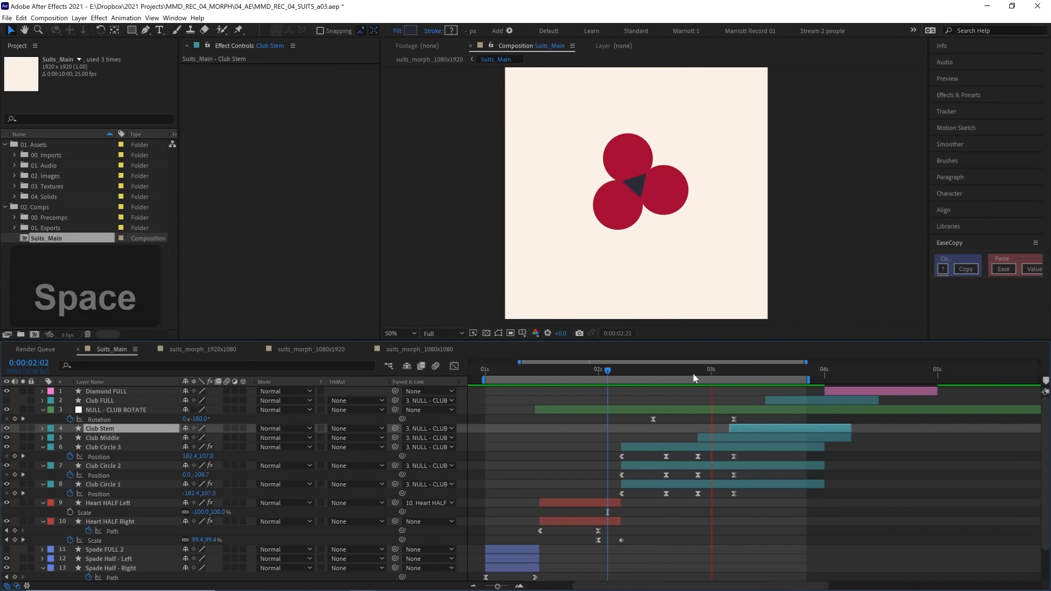
{"action": "left_click", "coordinate": [587, 375]}
{"action": "left_click_drag", "start_coordinate": [586, 373], "coordinate": [578, 367]}
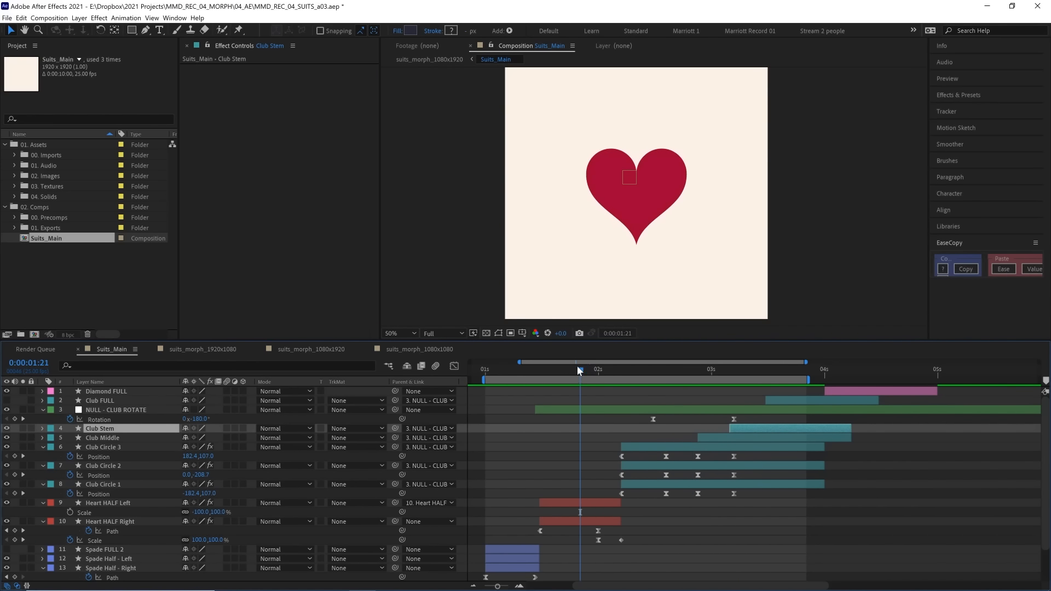
{"action": "key", "text": "space"}
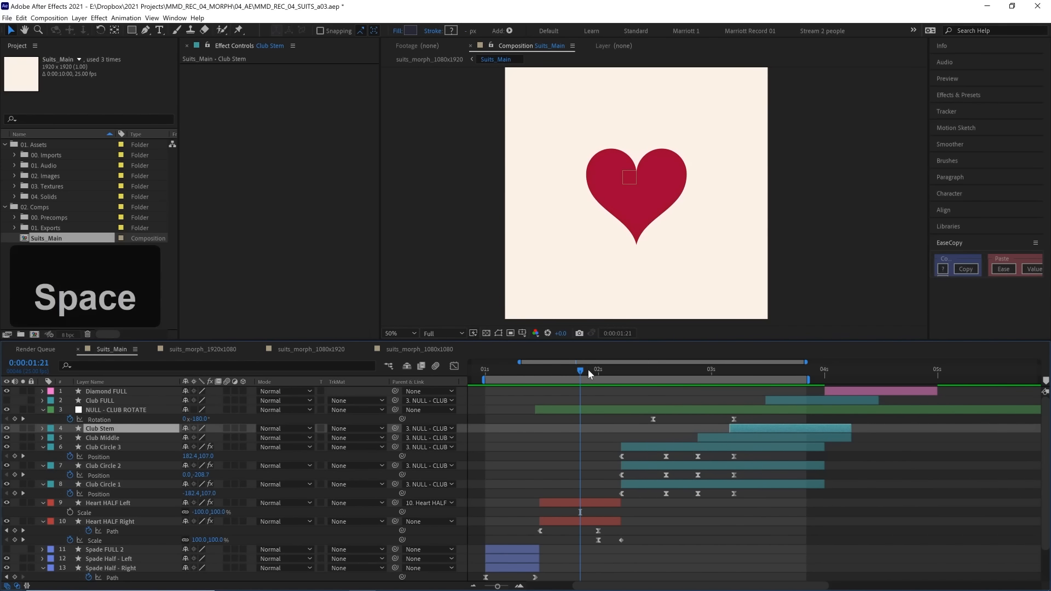
{"action": "left_click", "coordinate": [595, 366]}
{"action": "mouse_move", "coordinate": [595, 366]}
{"action": "left_mouse_down"}
{"action": "mouse_move", "coordinate": [637, 360]}
{"action": "mouse_move", "coordinate": [679, 374]}
{"action": "mouse_move", "coordinate": [596, 369]}
{"action": "left_mouse_up"}
{"action": "key", "text": "space"}
{"action": "key", "text": "space"}
{"action": "left_click_drag", "start_coordinate": [729, 376], "coordinate": [580, 375]}
{"action": "key", "text": "space"}
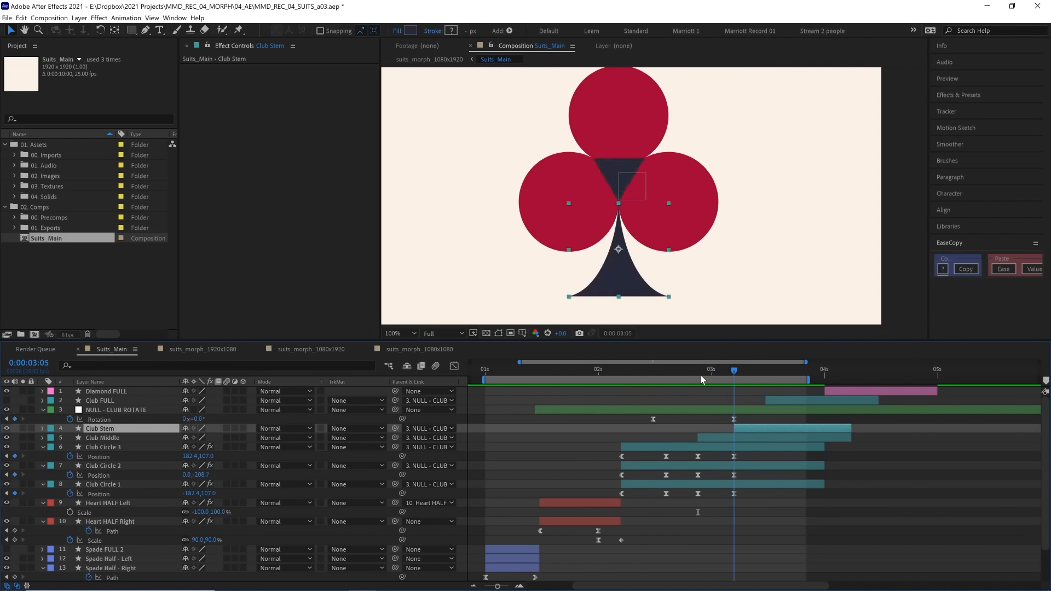
Add a Scale keyframe at 100% to Club Stem at 0:00:03:05
{"action": "left_click_drag", "start_coordinate": [700, 376], "coordinate": [734, 379]}
{"action": "key", "text": "s"}
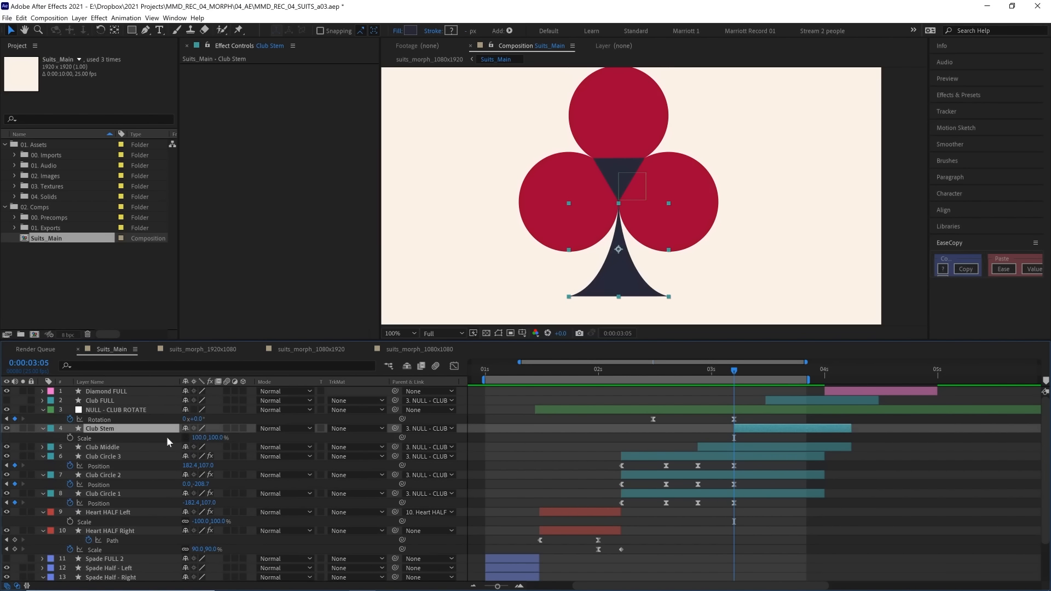
{"action": "left_click", "coordinate": [68, 438]}
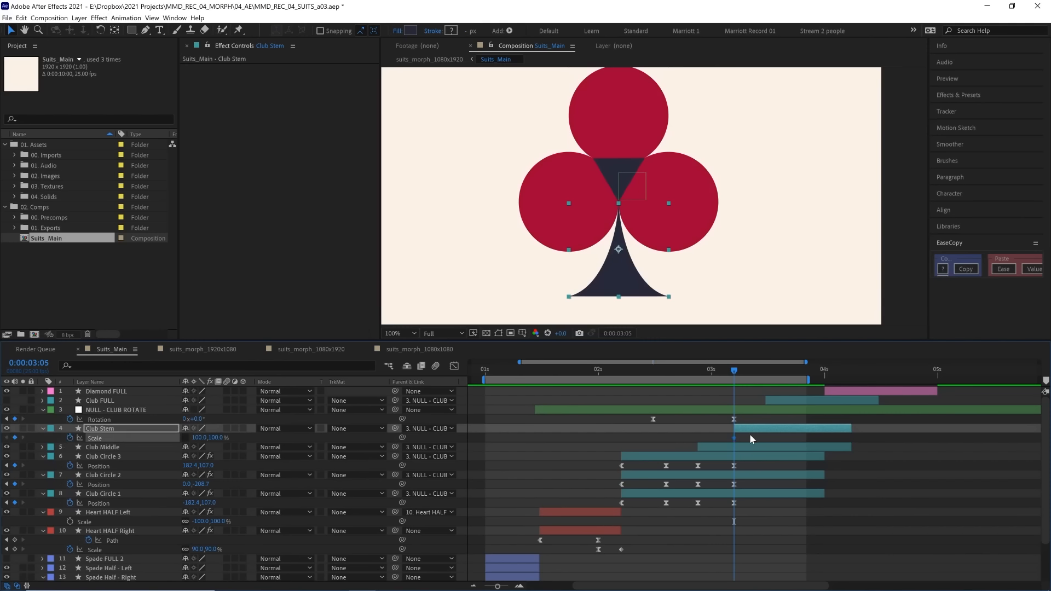
Extend the start of Club Stem back to 0:00:02:22 and key its horizontal Scale to 0% there
{"action": "left_click_drag", "start_coordinate": [732, 429], "coordinate": [696, 431]}
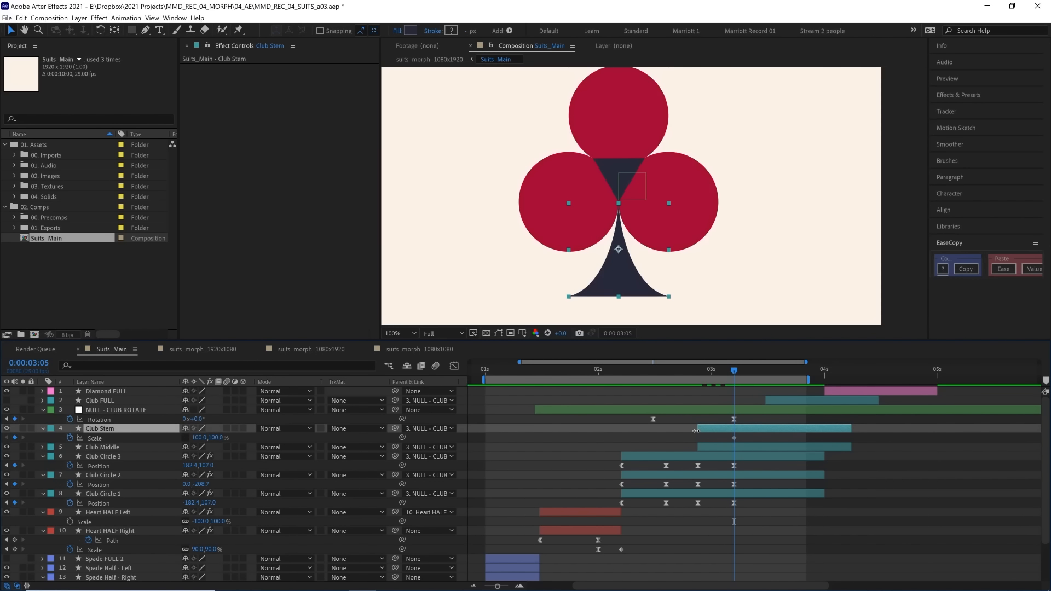
{"action": "left_click", "coordinate": [697, 369]}
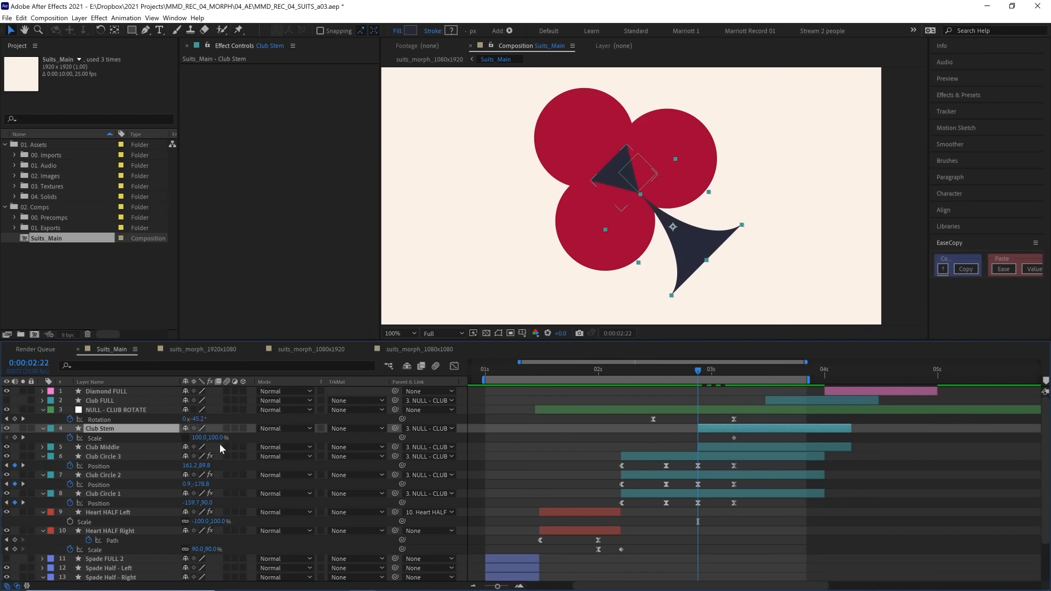
{"action": "left_click_drag", "start_coordinate": [199, 439], "coordinate": [186, 439]}
{"action": "left_click", "coordinate": [200, 437]}
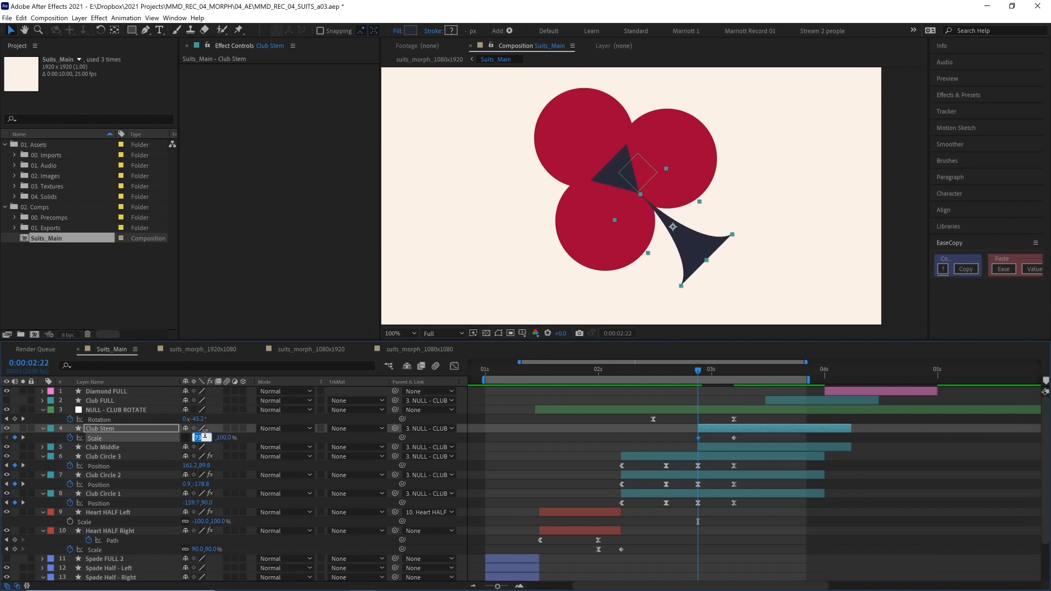
{"action": "type", "text": "0"}
{"action": "key", "text": "Return"}
Copy the easing of Club Circle 3's last two Position keyframes onto Club Stem's Scale keyframes and preview the stem
{"action": "left_click_drag", "start_coordinate": [698, 370], "coordinate": [725, 370]}
{"action": "left_click_drag", "start_coordinate": [741, 463], "coordinate": [691, 470]}
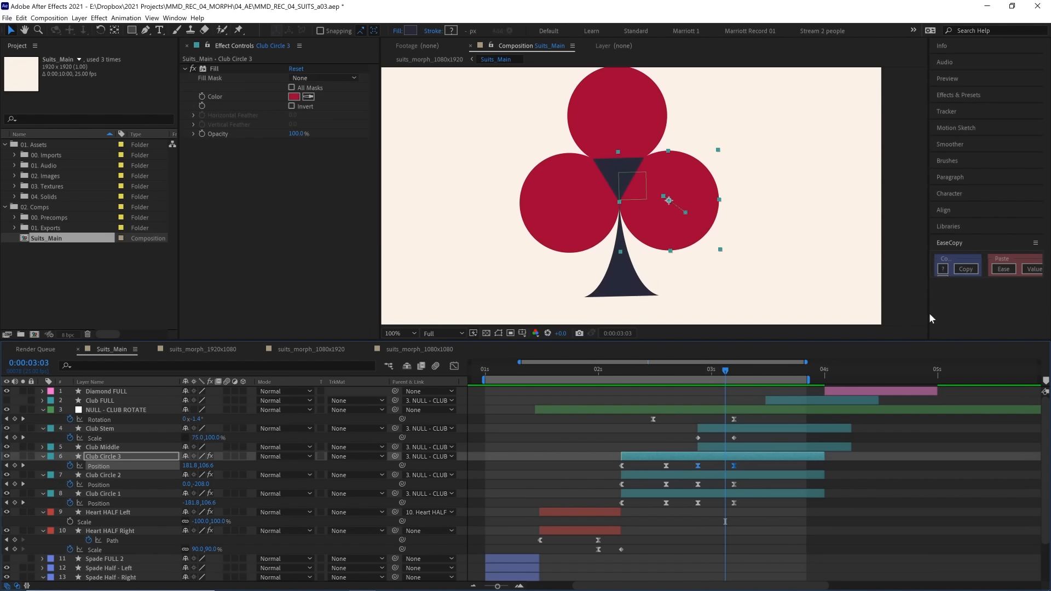
{"action": "left_click", "coordinate": [965, 268]}
{"action": "left_click_drag", "start_coordinate": [744, 433], "coordinate": [691, 442]}
{"action": "left_click", "coordinate": [1003, 268]}
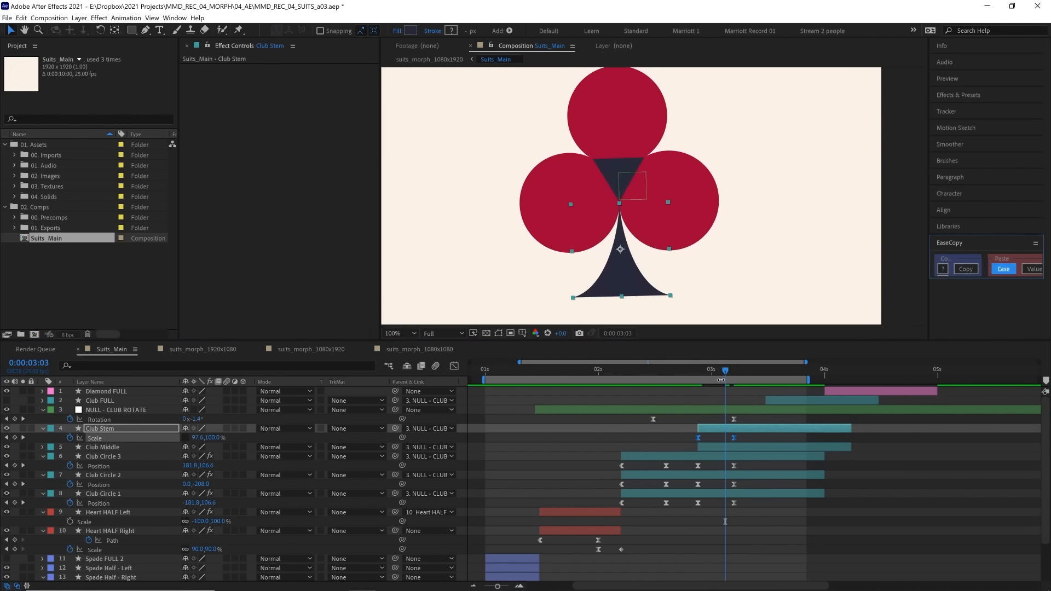
{"action": "left_click", "coordinate": [666, 371]}
{"action": "key", "text": "space"}
Set Club Stem's horizontal Scale to 11% at 0:00:02:22, leaving the vertical Scale at 100%
{"action": "left_click", "coordinate": [697, 371]}
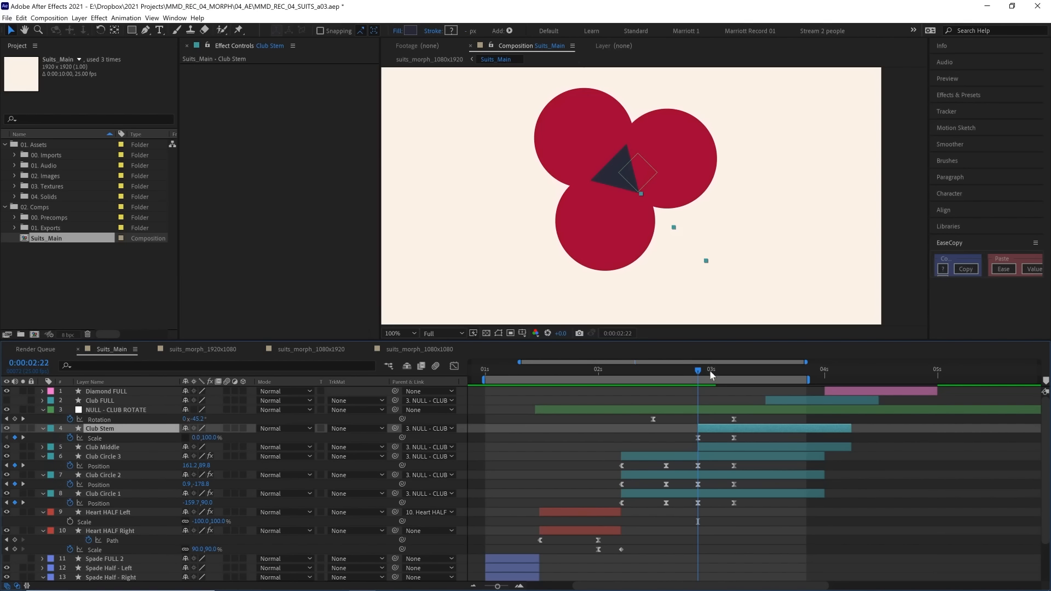
{"action": "mouse_move", "coordinate": [697, 370]}
{"action": "left_mouse_down"}
{"action": "mouse_move", "coordinate": [672, 370]}
{"action": "mouse_move", "coordinate": [698, 370]}
{"action": "left_mouse_up"}
{"action": "left_click_drag", "start_coordinate": [196, 437], "coordinate": [201, 442]}
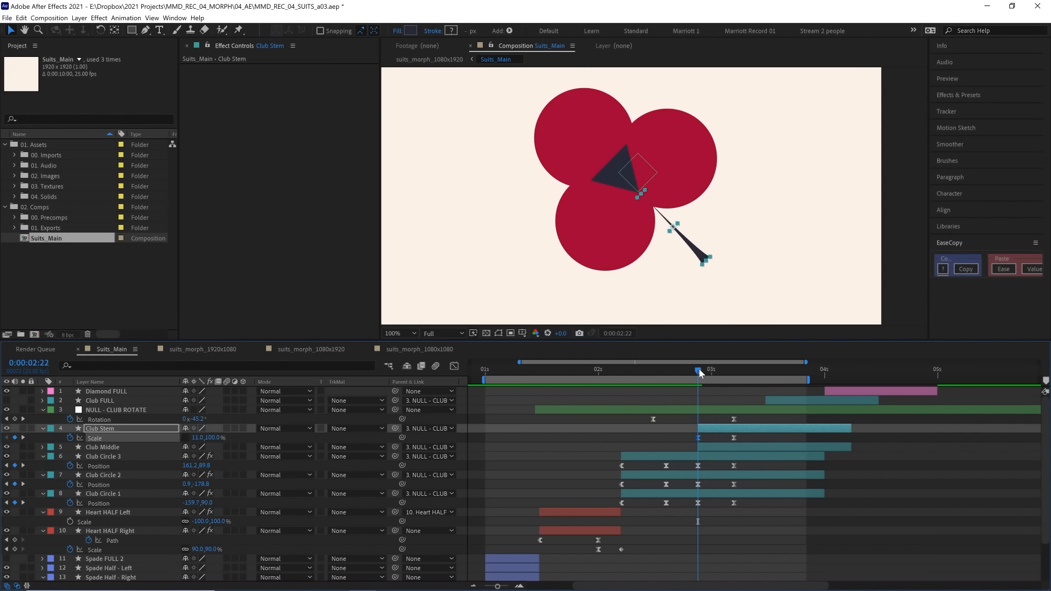
Play back the stem's growth repeatedly between about 0:00:02:15 and 0:00:03:04 to check how it appears
{"action": "left_click_drag", "start_coordinate": [699, 371], "coordinate": [665, 363]}
{"action": "key", "text": "space"}
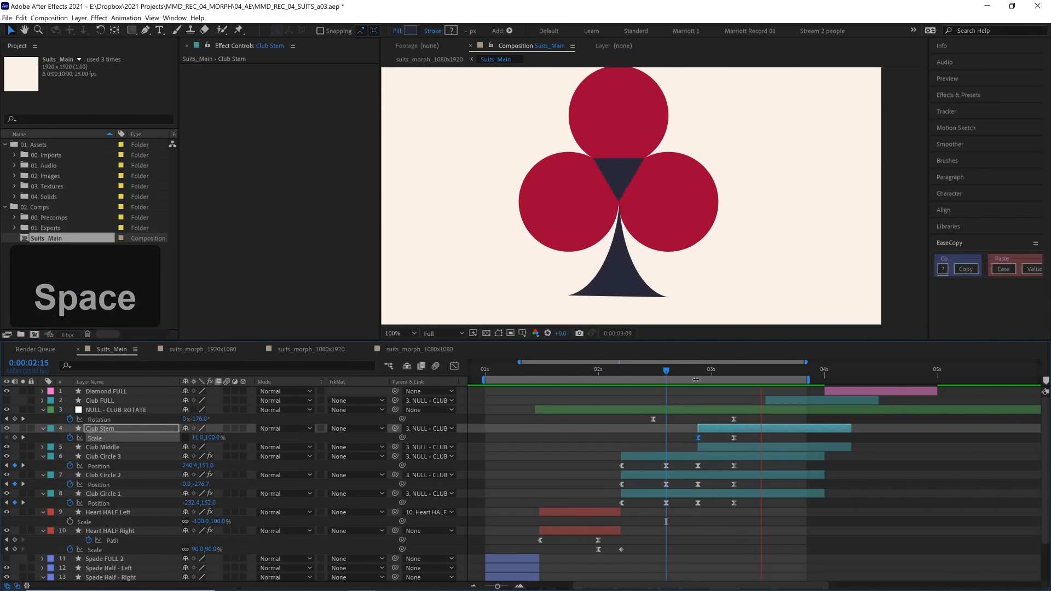
{"action": "key", "text": "space"}
{"action": "left_click", "coordinate": [681, 369]}
{"action": "key", "text": "space"}
{"action": "left_click", "coordinate": [685, 366]}
{"action": "key", "text": "space"}
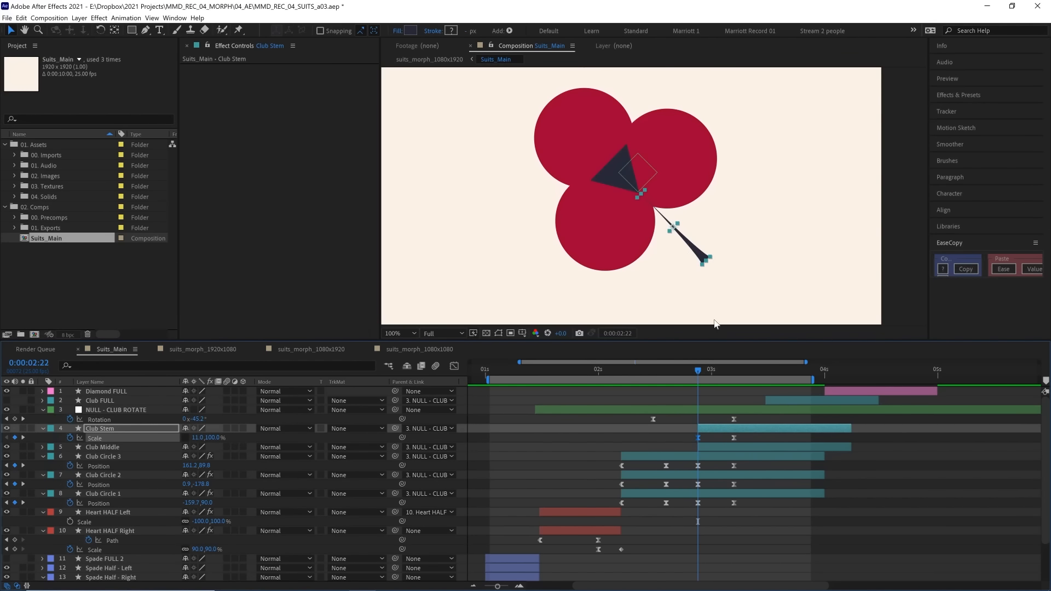
{"action": "key", "text": "space"}
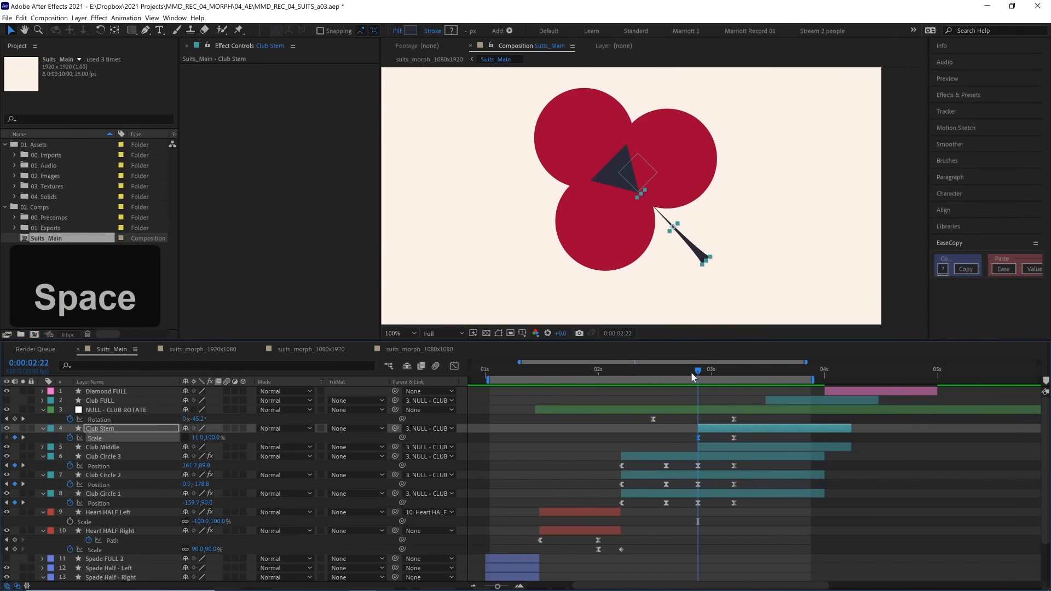
{"action": "key", "text": "space"}
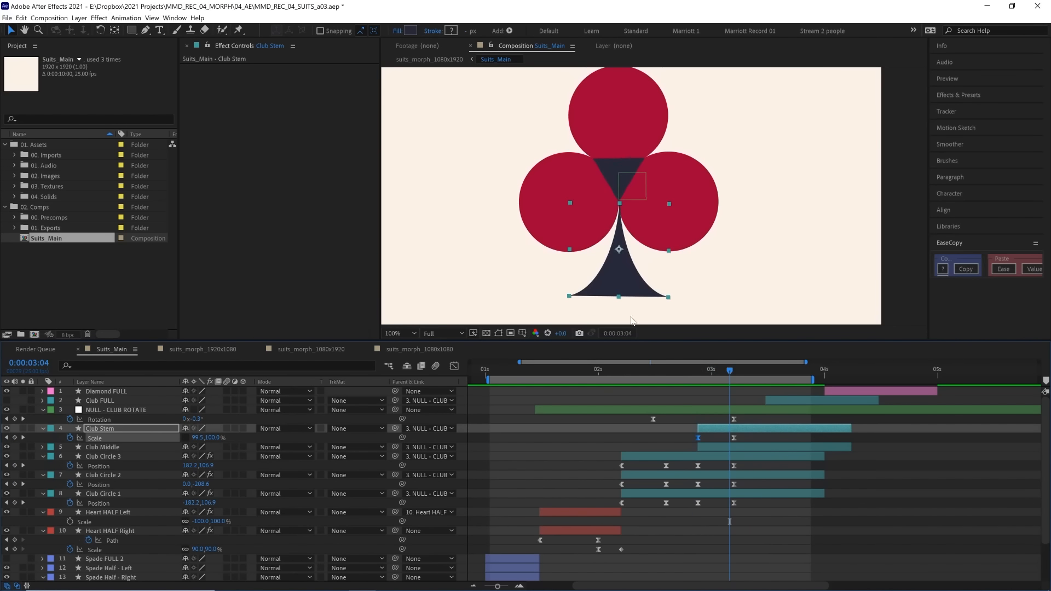
Add a Fill Color keyframe to Club Circle 3 at 0:00:02:15 with its current red
{"action": "left_click", "coordinate": [630, 91]}
{"action": "left_click", "coordinate": [665, 370]}
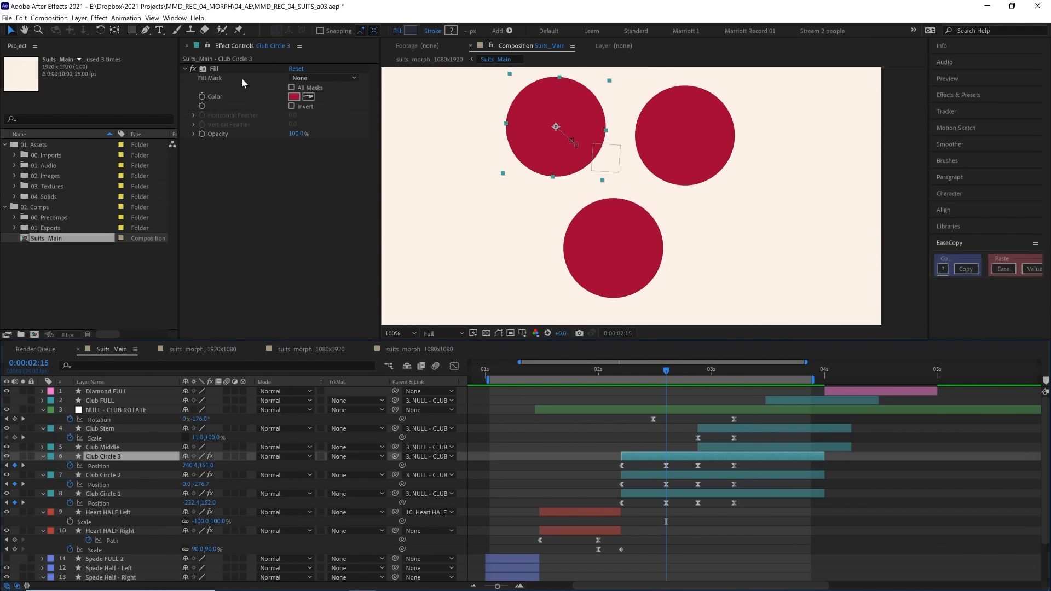
{"action": "left_click", "coordinate": [201, 96]}
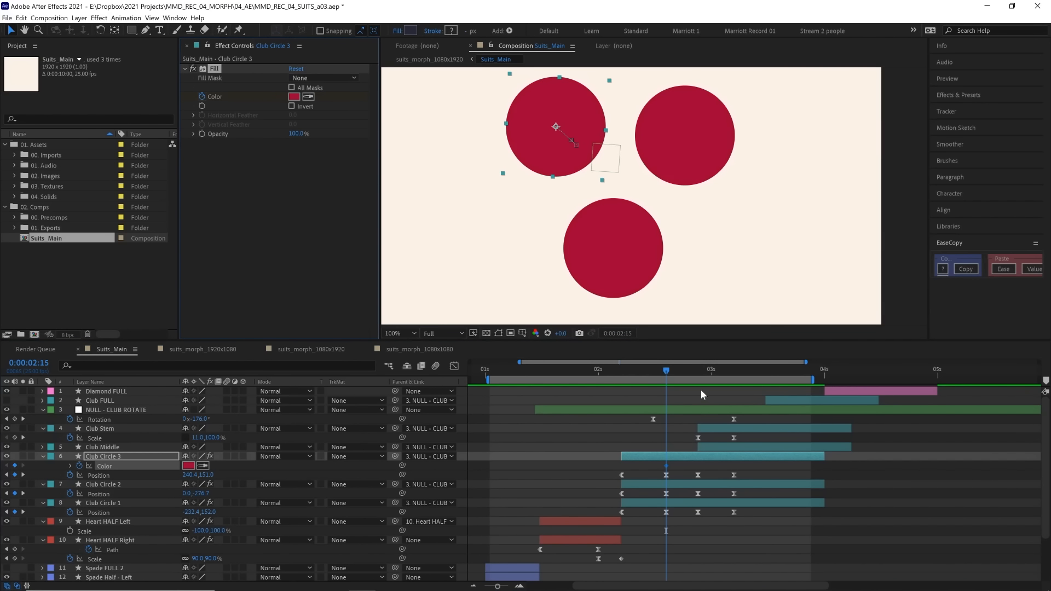
Key Club Circle 3's Fill Color at 0:00:02:22 to the dark navy sampled from the club's middle, and preview the change
{"action": "left_click_drag", "start_coordinate": [672, 371], "coordinate": [699, 376]}
{"action": "left_click", "coordinate": [204, 466]}
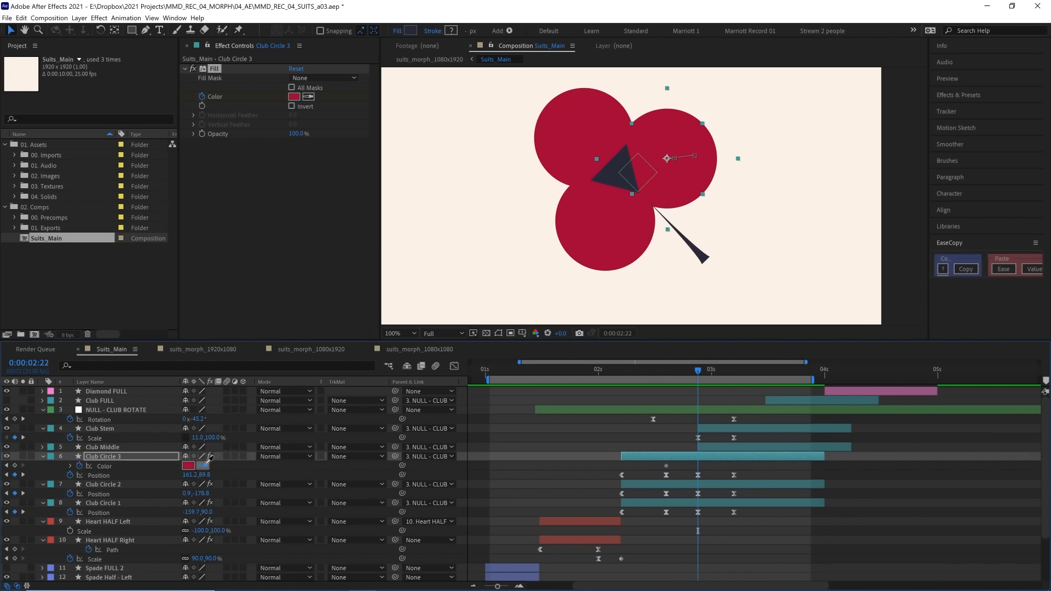
{"action": "left_click", "coordinate": [625, 173]}
{"action": "left_click", "coordinate": [739, 370]}
{"action": "left_click_drag", "start_coordinate": [699, 367], "coordinate": [667, 366]}
{"action": "key", "text": "space"}
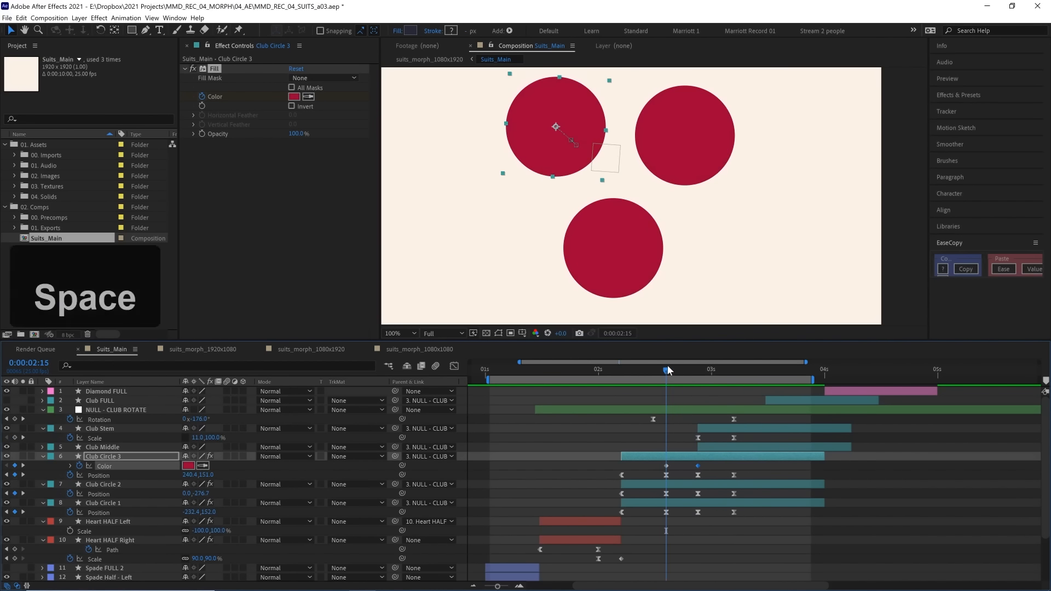
Play back Club Circle 3's gradual colour change around 0:00:02:12 to 0:00:02:17 to check how it appears
{"action": "left_click", "coordinate": [654, 367]}
{"action": "key", "text": "space"}
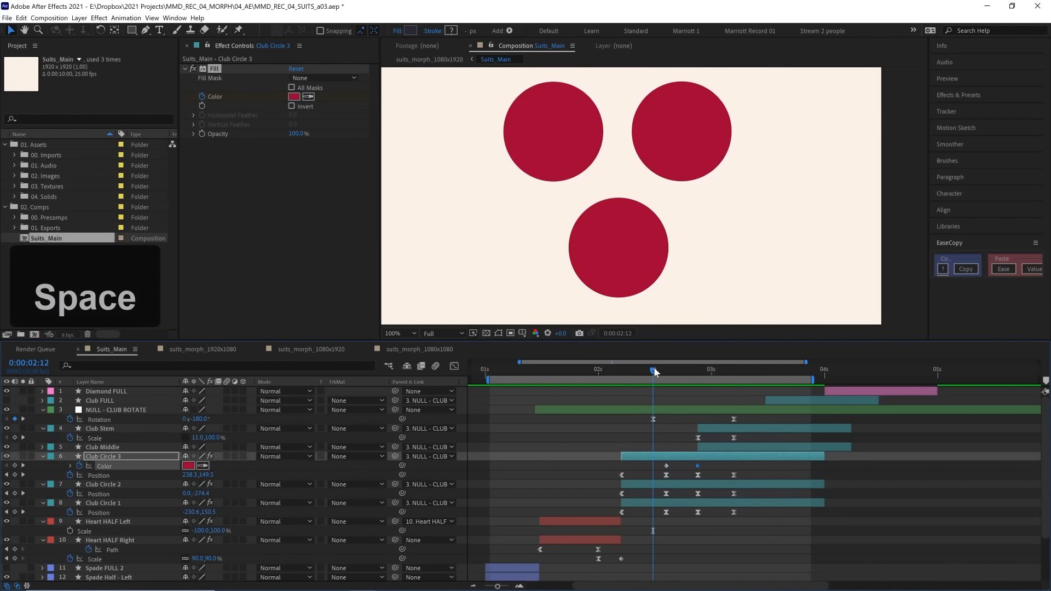
{"action": "mouse_move", "coordinate": [655, 369]}
{"action": "left_mouse_down"}
{"action": "mouse_move", "coordinate": [694, 366]}
{"action": "mouse_move", "coordinate": [661, 358]}
{"action": "left_mouse_up"}
{"action": "key", "text": "space"}
{"action": "left_click", "coordinate": [675, 370]}
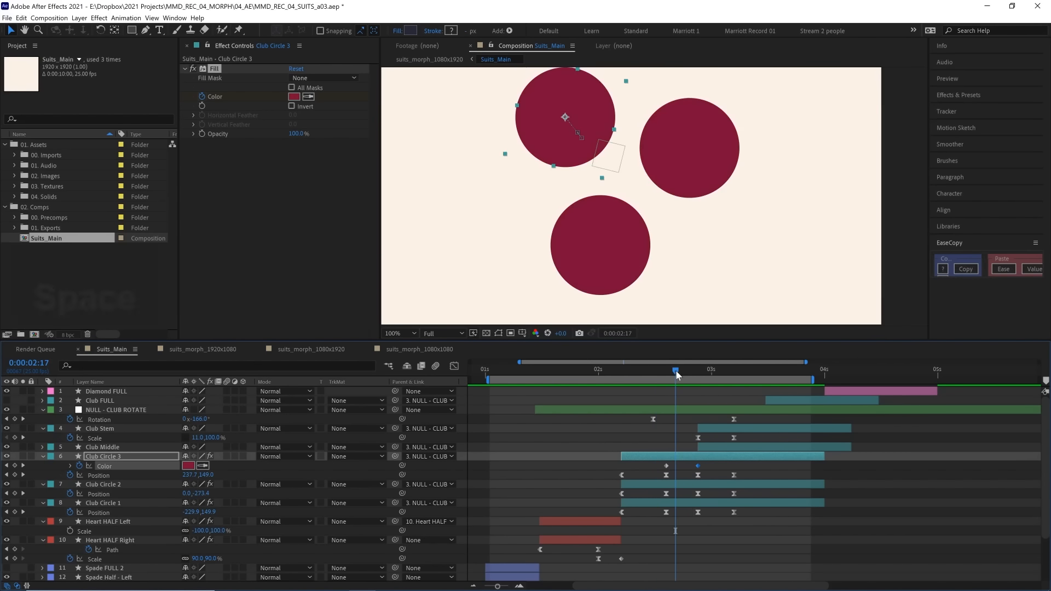
Convert Club Circle 3's two Fill Color keyframes to Hold keyframes and move the first one to the layer's start
{"action": "left_click_drag", "start_coordinate": [708, 464], "coordinate": [642, 464]}
{"action": "mouse_move", "coordinate": [667, 374]}
{"action": "left_mouse_down"}
{"action": "mouse_move", "coordinate": [687, 374]}
{"action": "mouse_move", "coordinate": [662, 372]}
{"action": "left_mouse_up"}
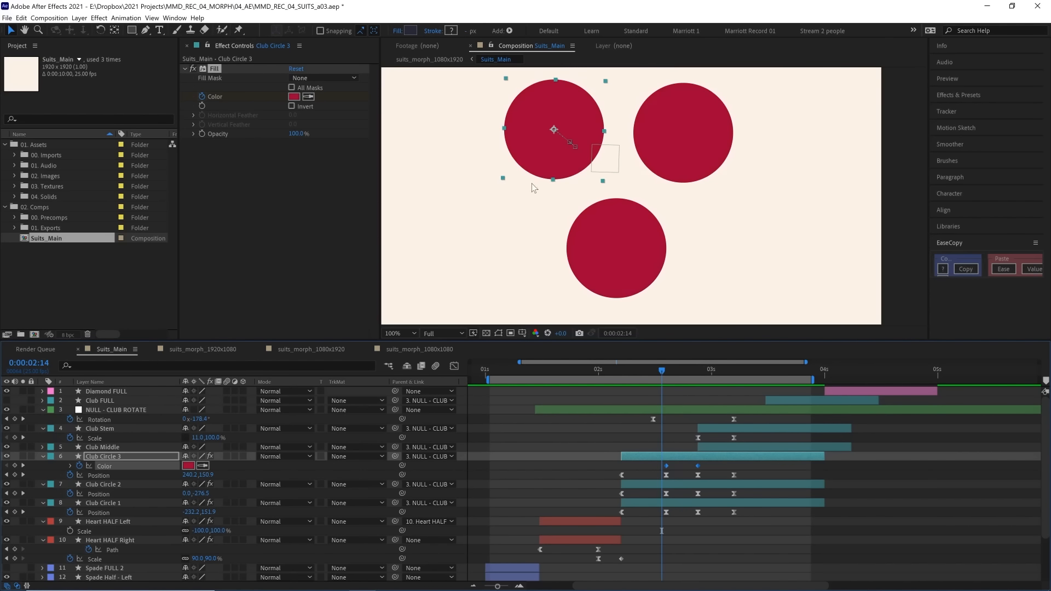
{"action": "left_click_drag", "start_coordinate": [685, 369], "coordinate": [698, 367]}
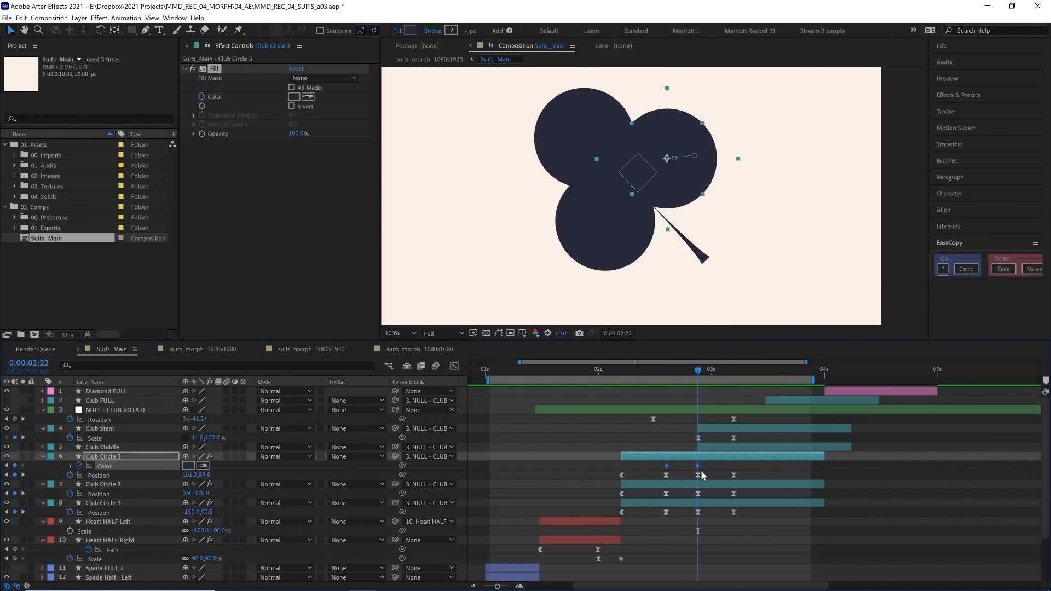
{"action": "left_click_drag", "start_coordinate": [663, 370], "coordinate": [700, 370]}
{"action": "mouse_move", "coordinate": [667, 474]}
{"action": "key", "text": "alt+space"}
{"action": "left_click", "coordinate": [667, 467], "text": "ctrl+alt"}
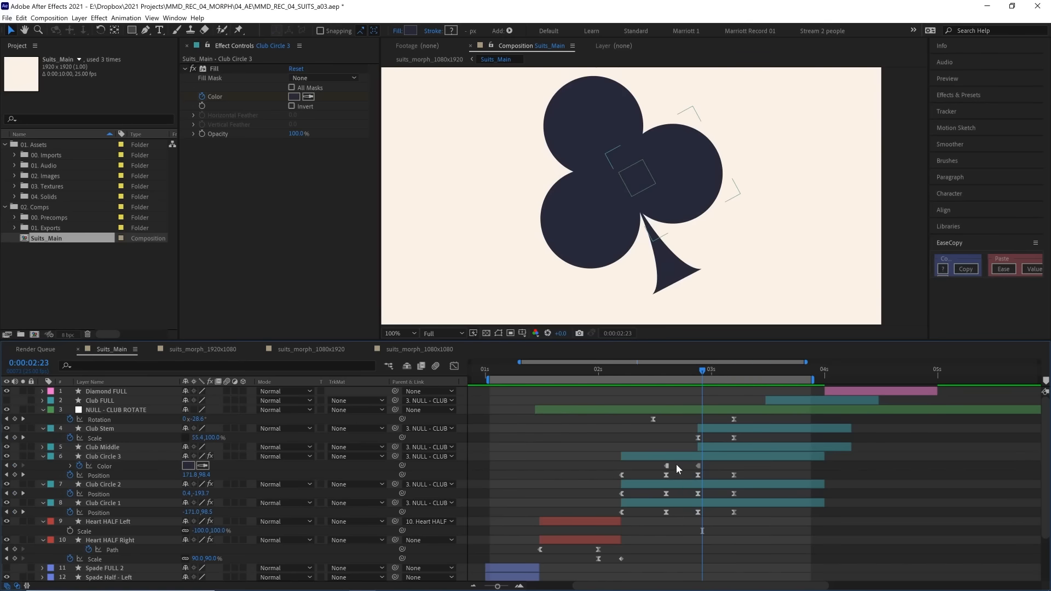
{"action": "left_click_drag", "start_coordinate": [667, 466], "coordinate": [622, 465]}
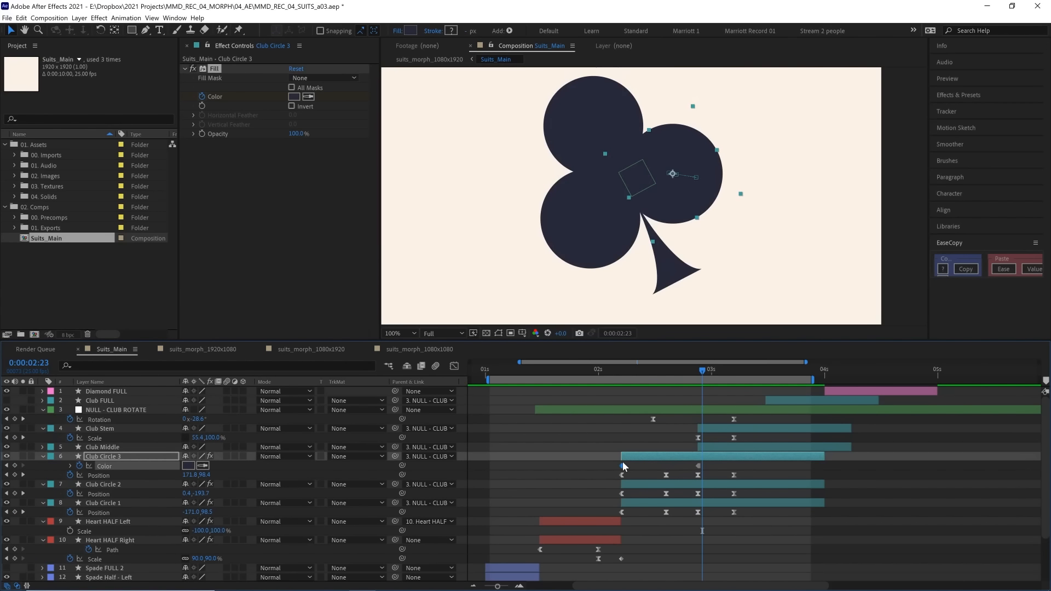
Replay the instant red-to-navy switch from 0:00:02:09 and 0:00:02:14, and inspect the gap between the circles at 0:00:02:21
{"action": "left_click_drag", "start_coordinate": [617, 367], "coordinate": [638, 373]}
{"action": "key", "text": "space"}
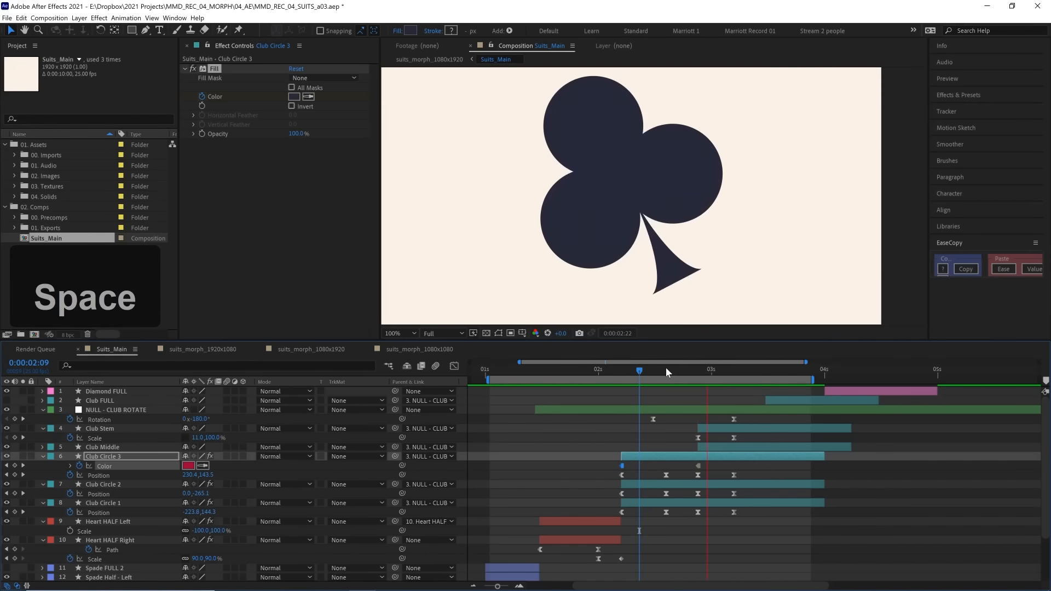
{"action": "left_click", "coordinate": [662, 370]}
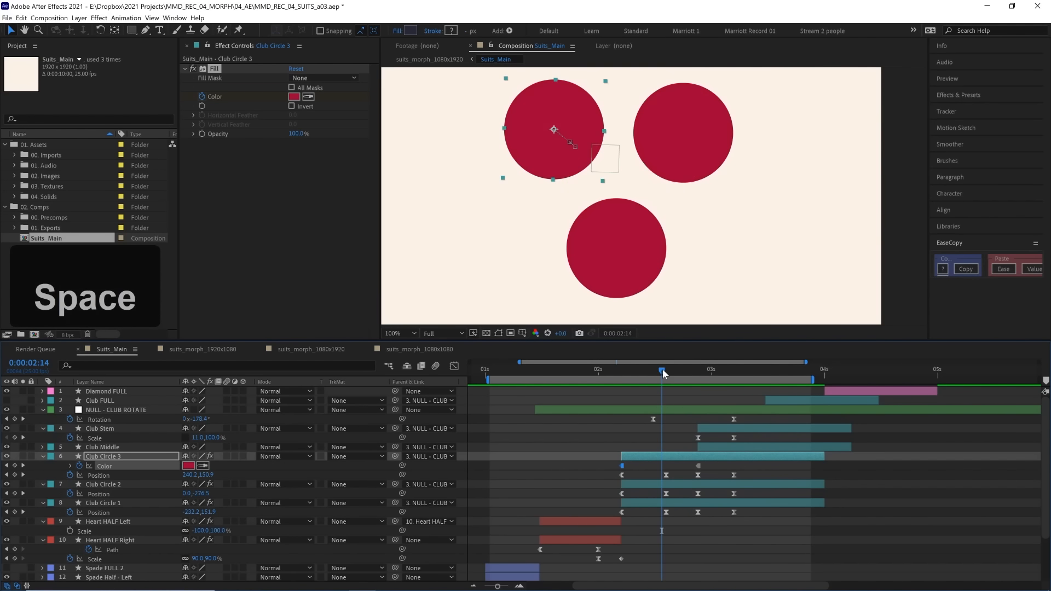
{"action": "key", "text": "space"}
{"action": "left_click", "coordinate": [662, 370]}
{"action": "key", "text": "space"}
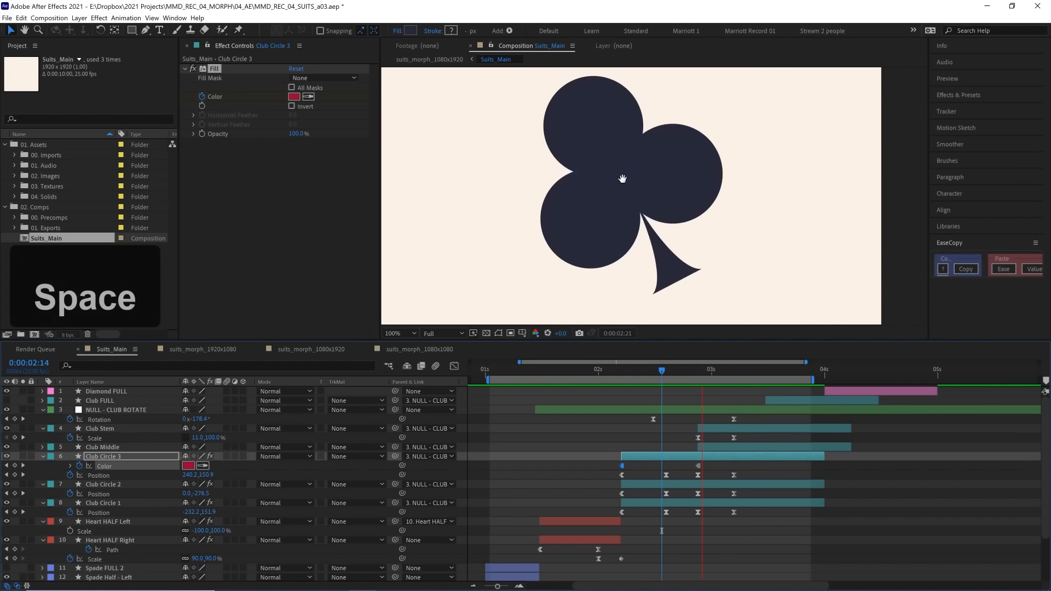
{"action": "key", "text": "space"}
{"action": "key", "text": "space"}
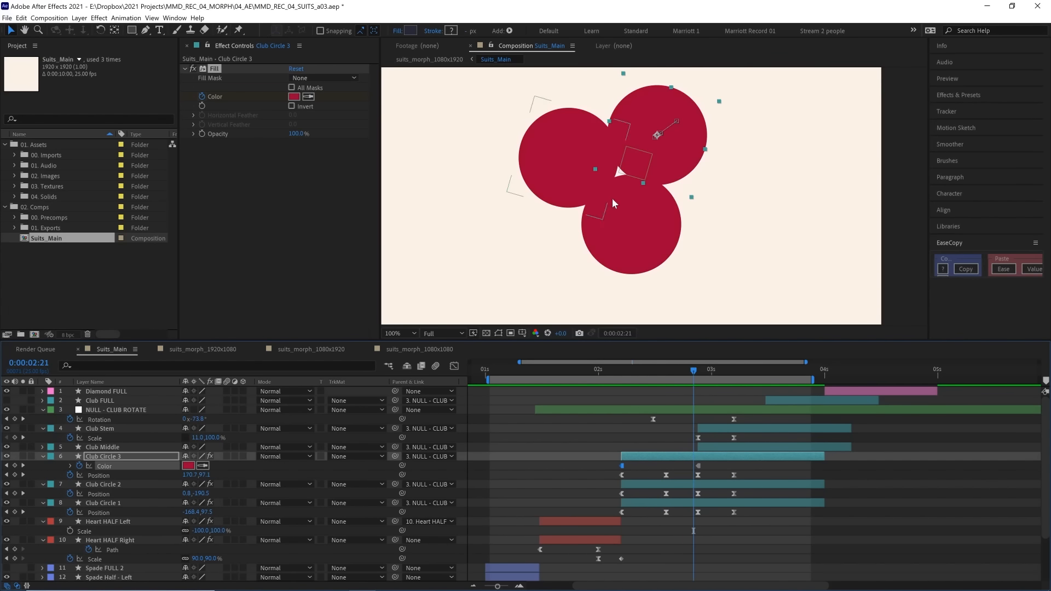
{"action": "left_click", "coordinate": [662, 370]}
{"action": "key", "text": "space"}
{"action": "mouse_move", "coordinate": [687, 370]}
{"action": "left_mouse_down"}
{"action": "mouse_move", "coordinate": [698, 368]}
{"action": "mouse_move", "coordinate": [649, 368]}
{"action": "mouse_move", "coordinate": [694, 372]}
{"action": "left_mouse_up"}
{"action": "key", "text": "space"}
Extend the start of Club Middle to 0:00:02:21 and split the layer at 0:00:02:22
{"action": "left_click", "coordinate": [707, 447]}
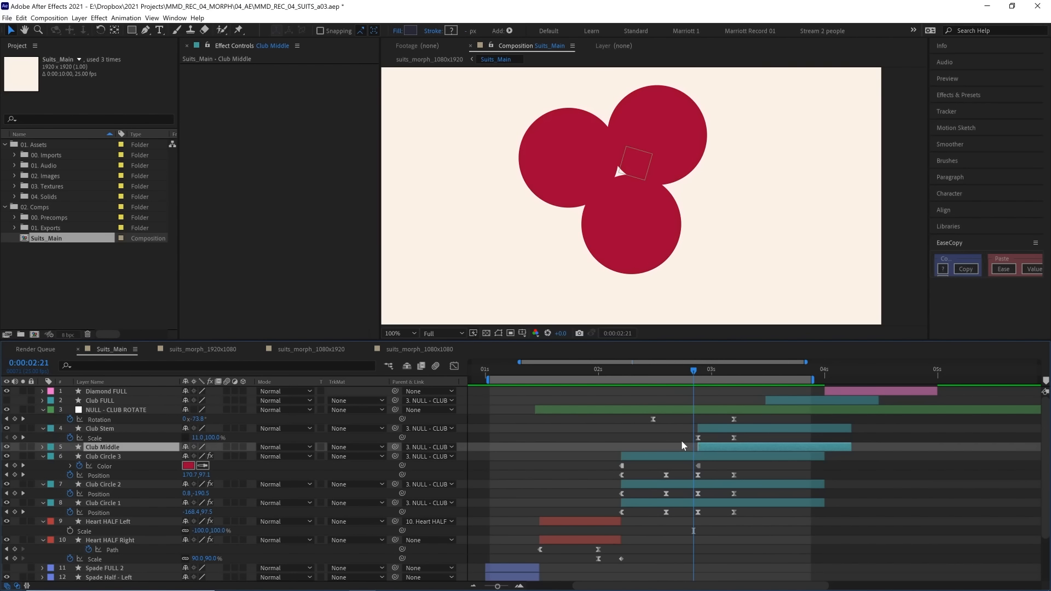
{"action": "left_click_drag", "start_coordinate": [694, 446], "coordinate": [690, 446]}
{"action": "left_click_drag", "start_coordinate": [684, 371], "coordinate": [695, 373]}
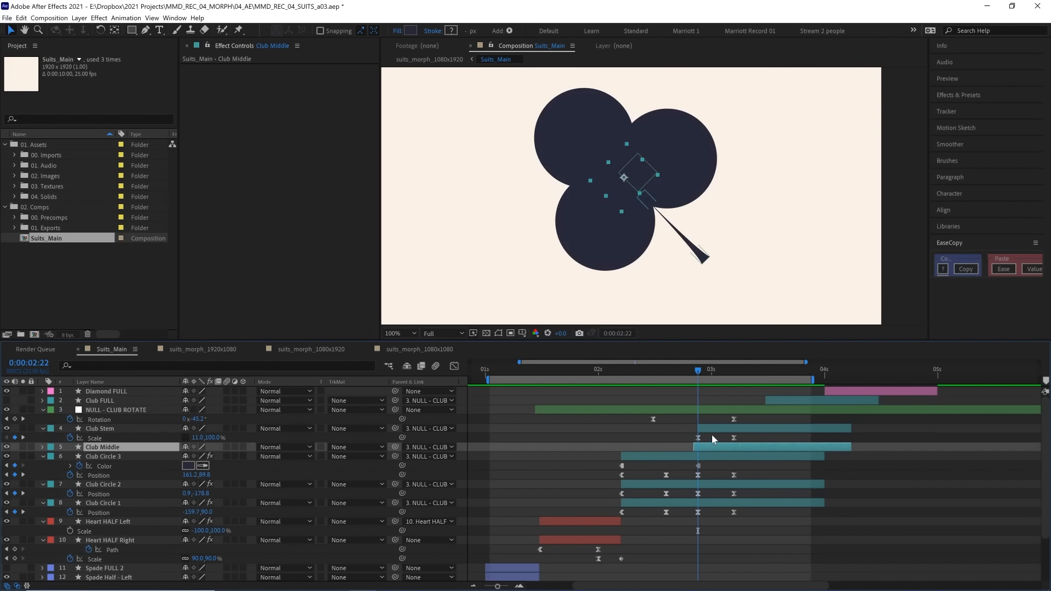
{"action": "key", "text": "ctrl+shift+d"}
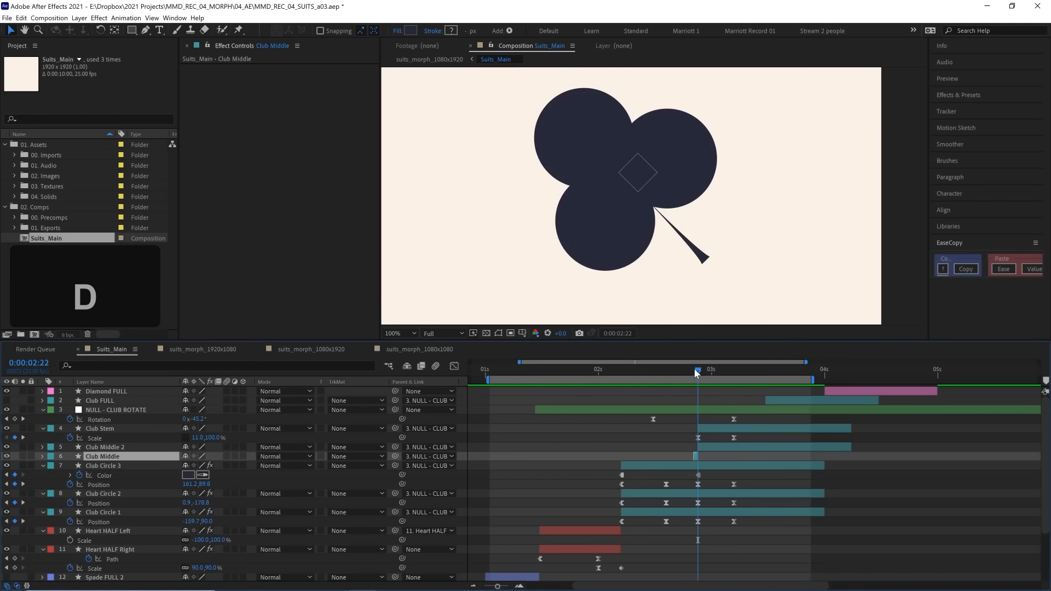
Fill the one-frame Club Middle piece at 0:00:02:21 with the red sampled from a club circle
{"action": "left_click", "coordinate": [694, 369]}
{"action": "left_click", "coordinate": [410, 30]}
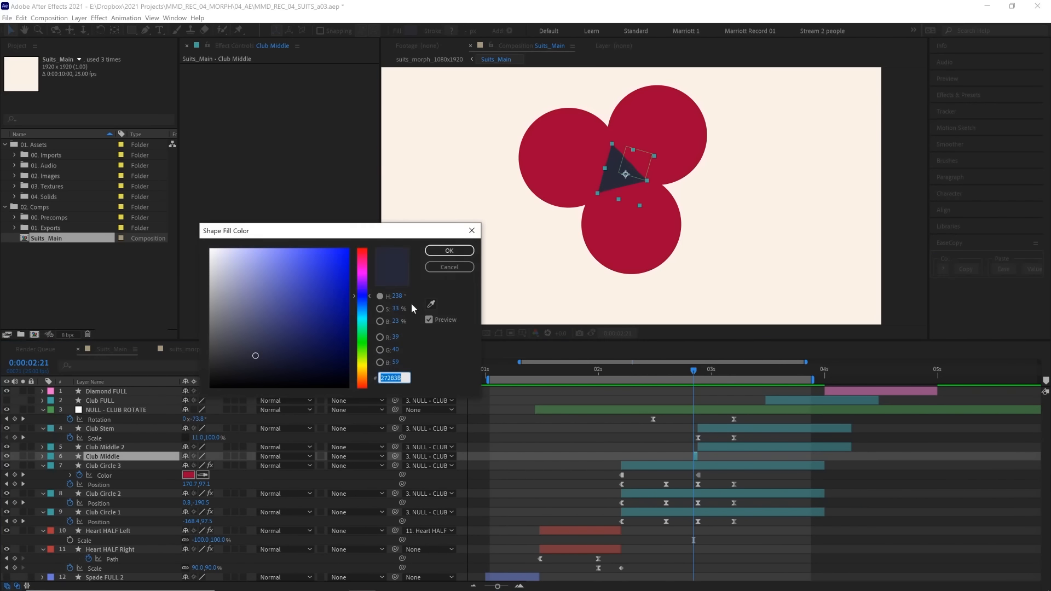
{"action": "left_click", "coordinate": [430, 305]}
{"action": "left_click", "coordinate": [598, 227]}
{"action": "left_click", "coordinate": [459, 250]}
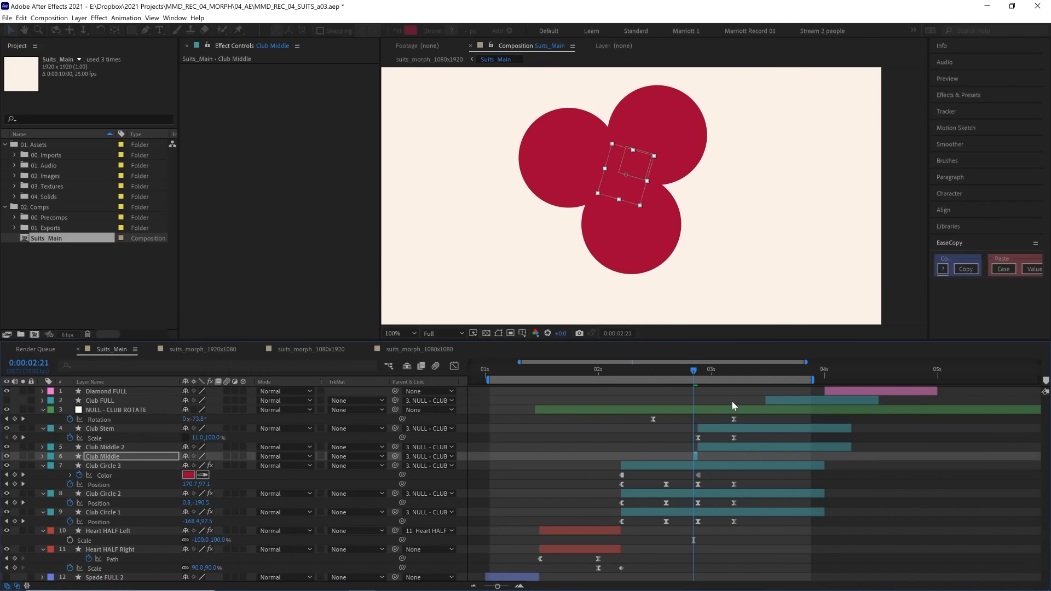
{"action": "left_click", "coordinate": [731, 403]}
Play back the circles merging into the club and inspect the finished club at 0:00:03:13
{"action": "key", "text": "space"}
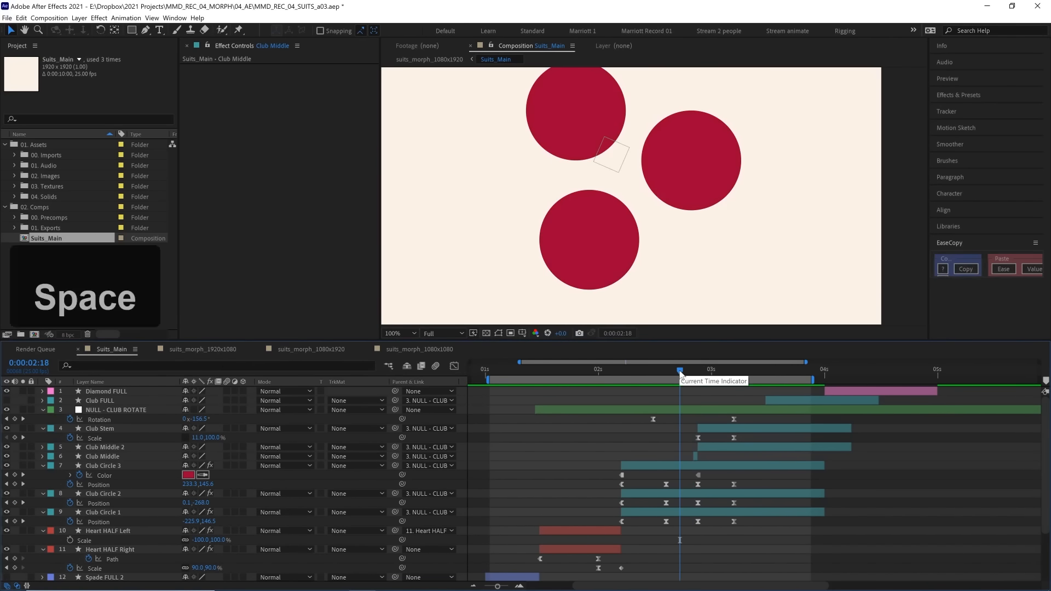
{"action": "key", "text": "space"}
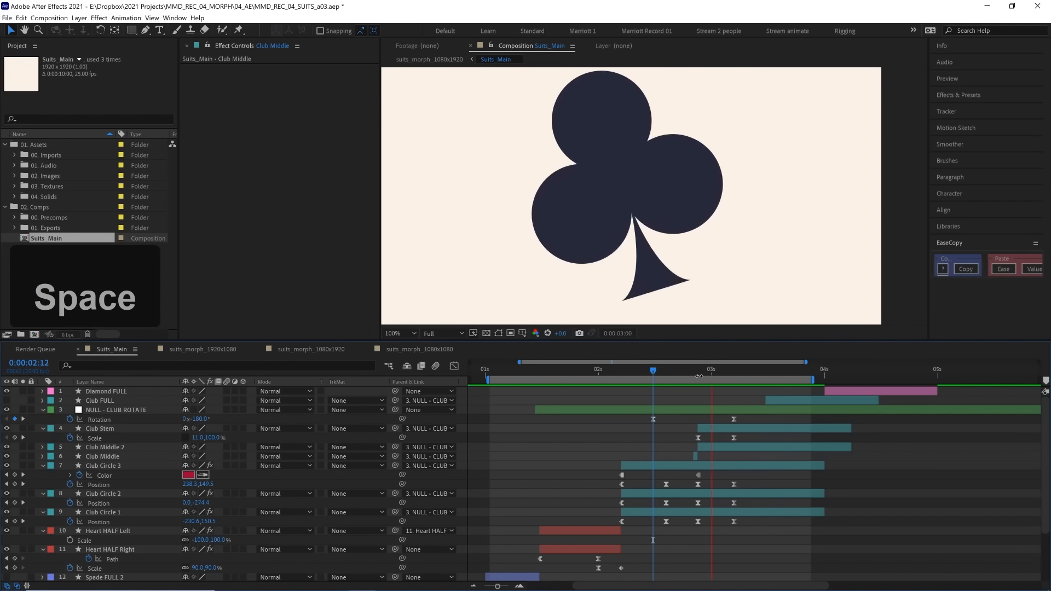
{"action": "left_click_drag", "start_coordinate": [693, 370], "coordinate": [772, 371]}
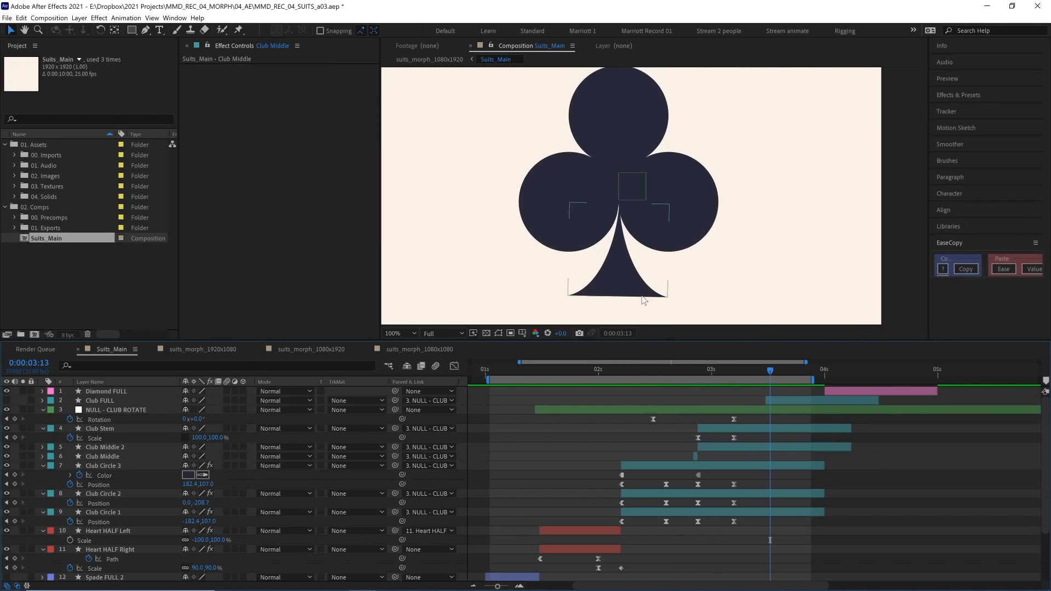
Set Club Stem's Rotation to 0° so that its base is level
{"action": "left_click", "coordinate": [758, 429]}
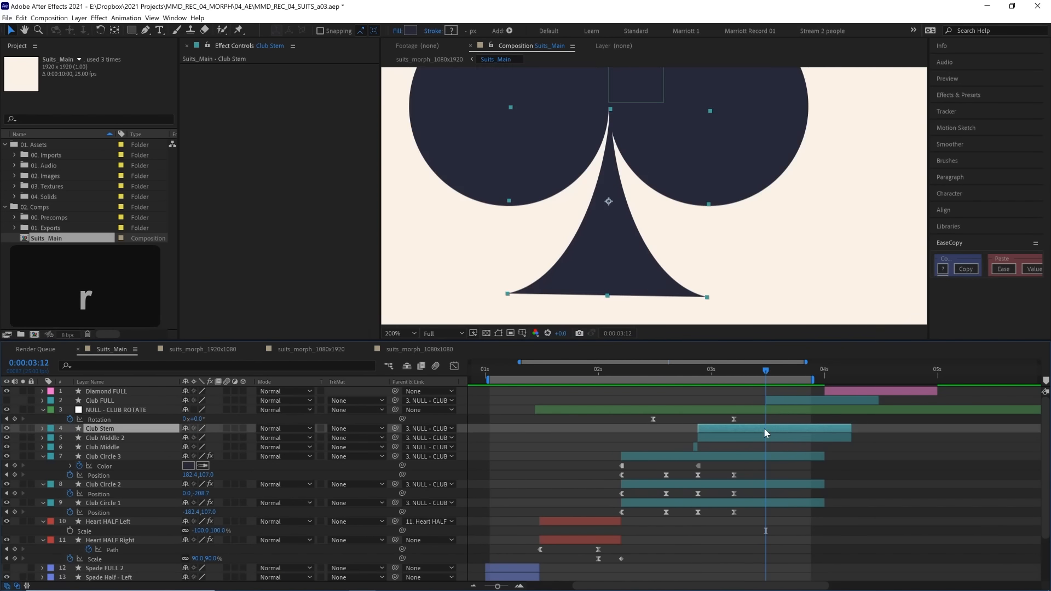
{"action": "left_click", "coordinate": [765, 429], "text": "ctrl"}
{"action": "left_click", "coordinate": [769, 428]}
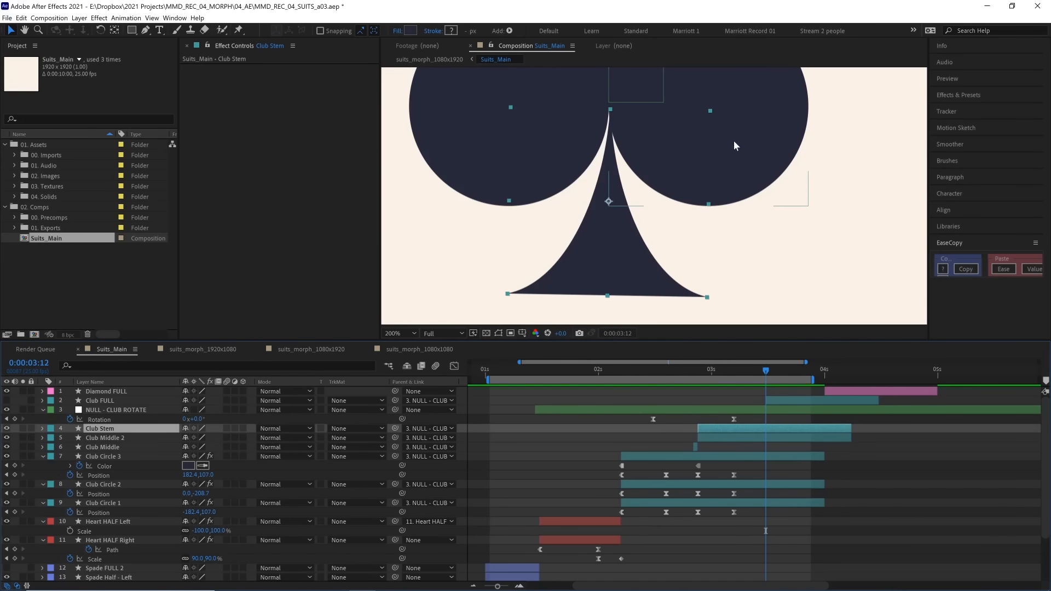
{"action": "key", "text": "r"}
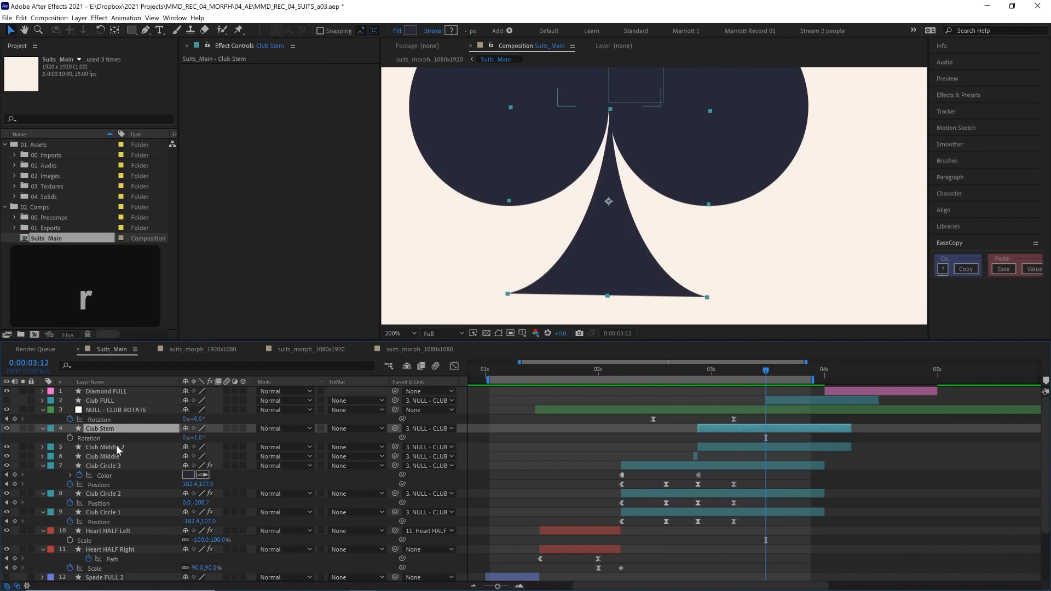
{"action": "type", "text": "0"}
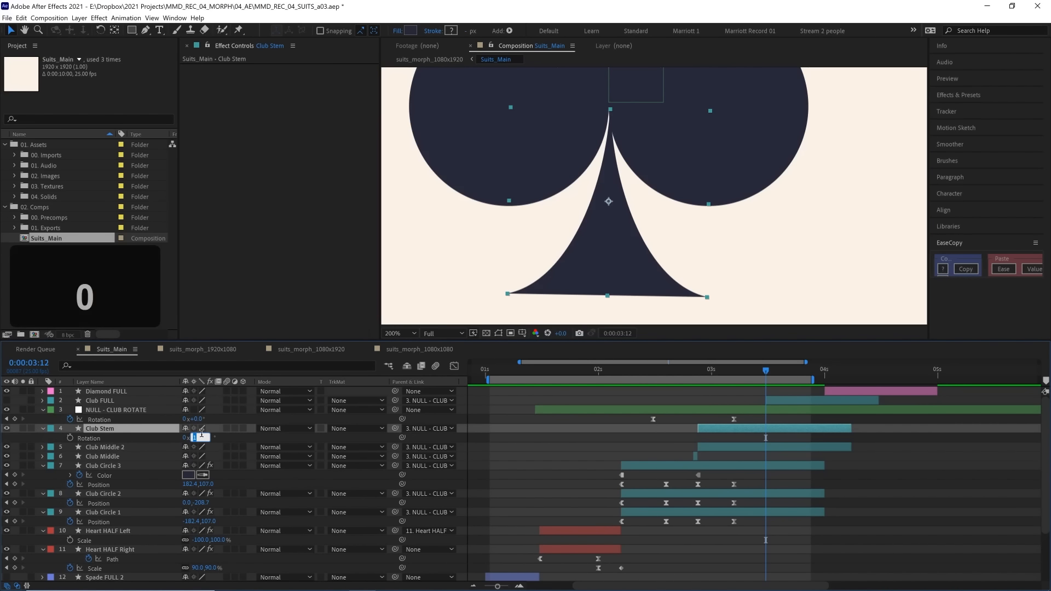
{"action": "key", "text": "Return"}
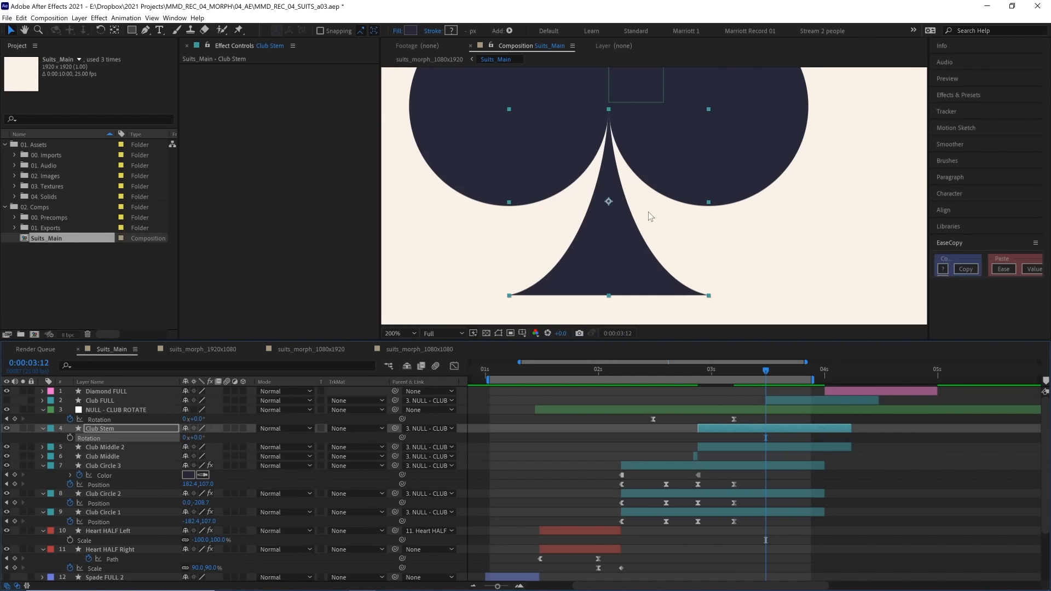
{"action": "key", "text": "comma"}
{"action": "left_click", "coordinate": [799, 444]}
{"action": "left_click", "coordinate": [787, 435]}
Recentre the club in view and review the morph from its finished pose back to the heart at 0:00:02:04
{"action": "key", "text": "space"}
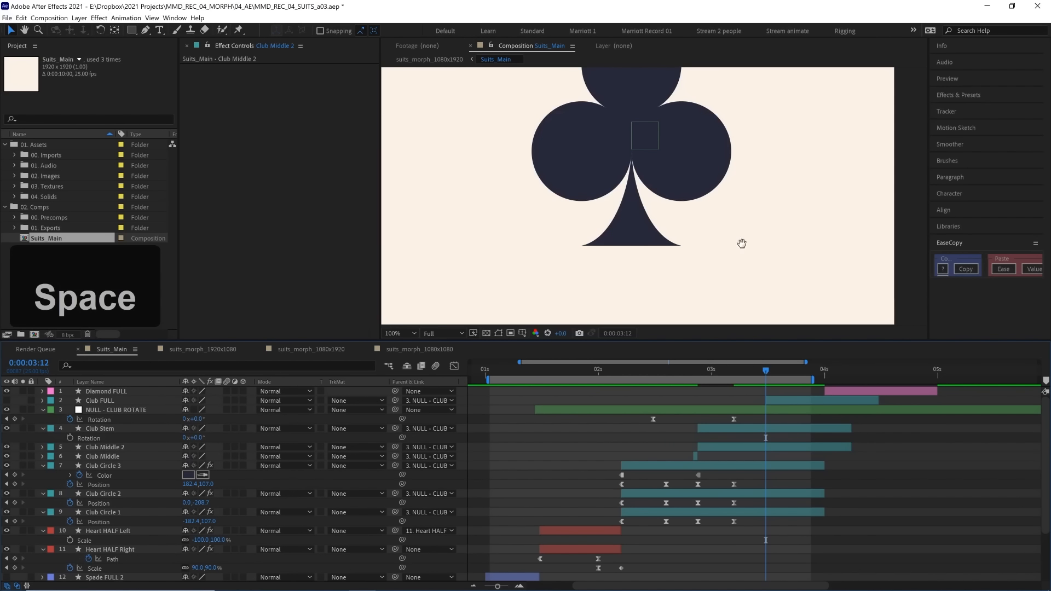
{"action": "left_click_drag", "start_coordinate": [741, 243], "coordinate": [741, 281]}
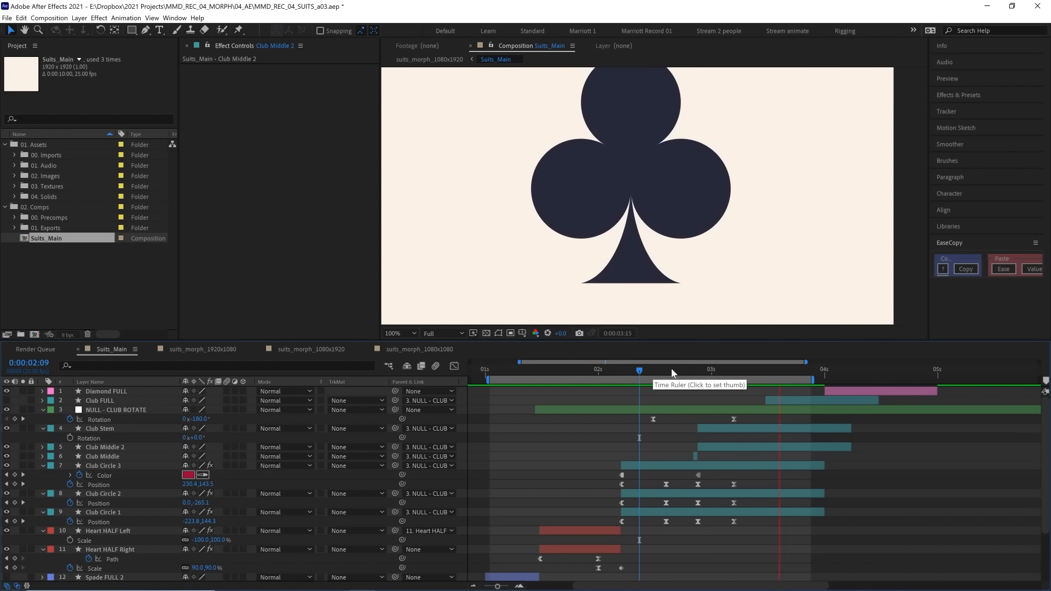
{"action": "left_click", "coordinate": [763, 373]}
{"action": "left_click_drag", "start_coordinate": [764, 374], "coordinate": [619, 374]}
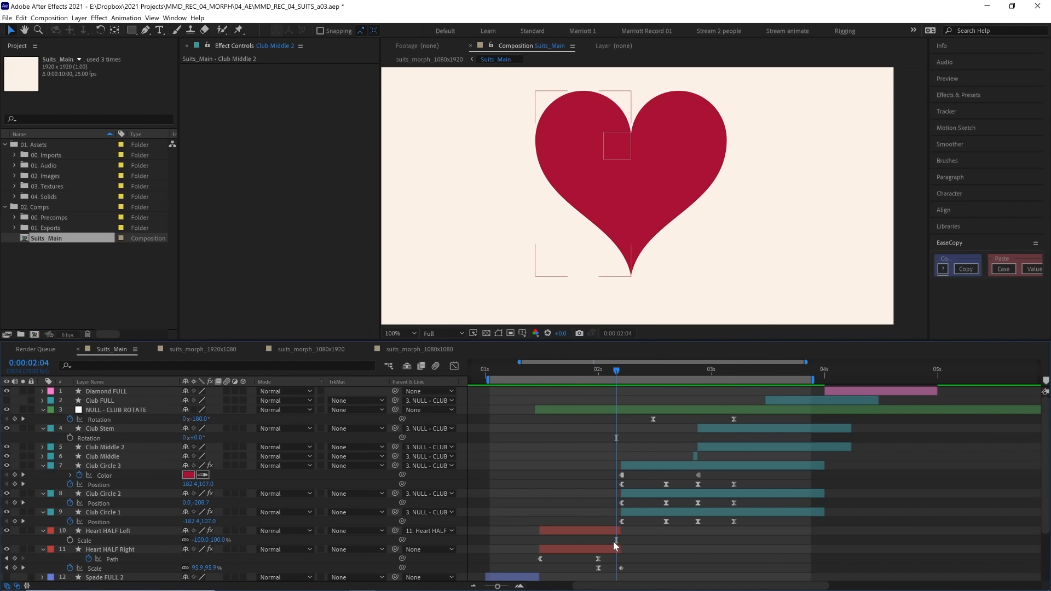
Key Heart HALF Right's Path at 0:00:02:04 by pulling the bottom point's handle out horizontally with the Pen tool, rounding off the heart's tip
{"action": "left_click", "coordinate": [613, 546]}
{"action": "left_click", "coordinate": [113, 558]}
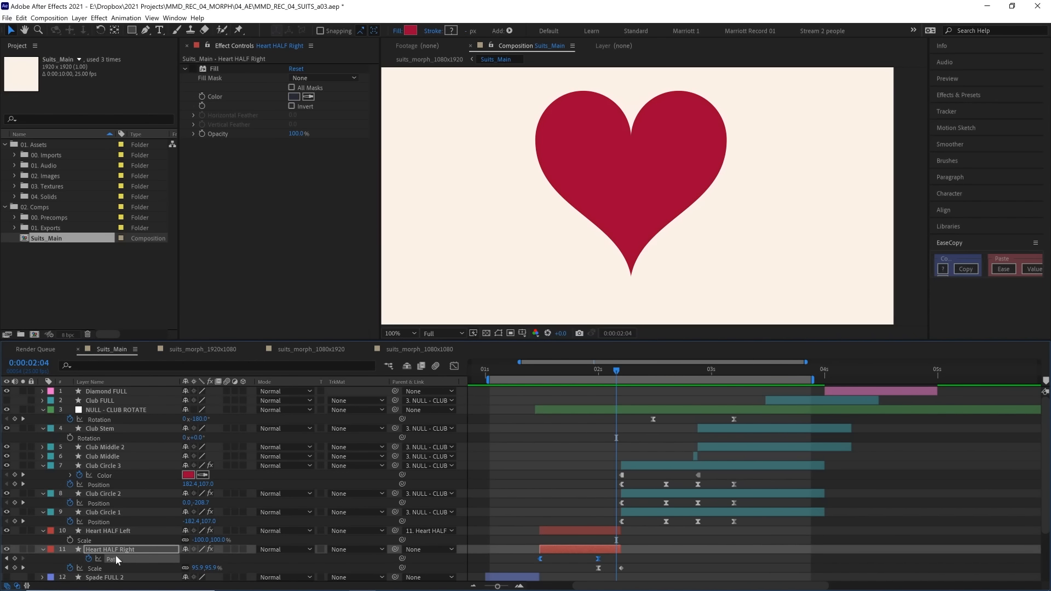
{"action": "left_click", "coordinate": [116, 552]}
{"action": "left_click", "coordinate": [121, 560]}
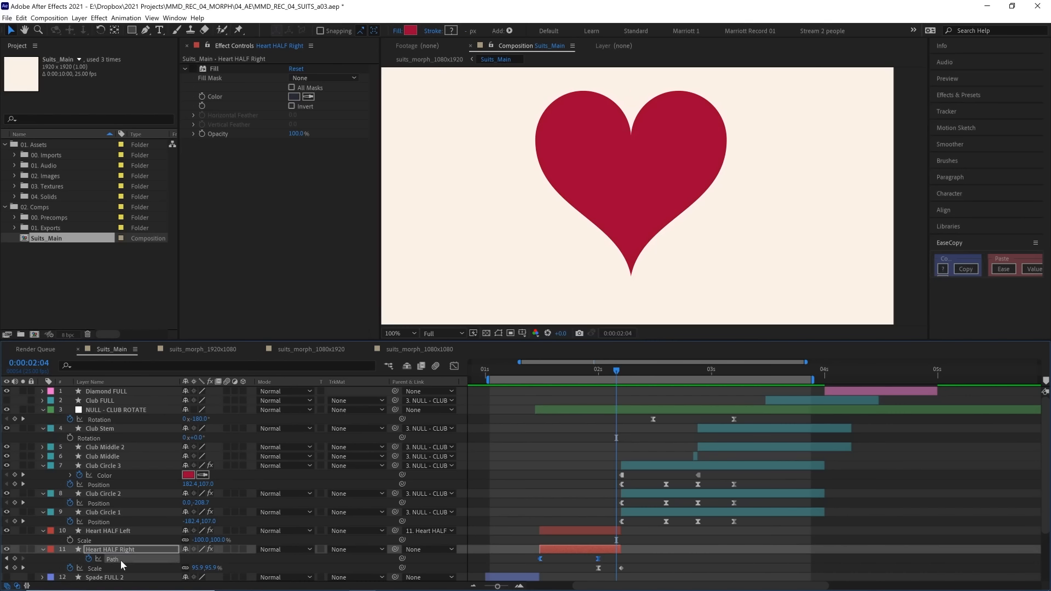
{"action": "left_click", "coordinate": [611, 548]}
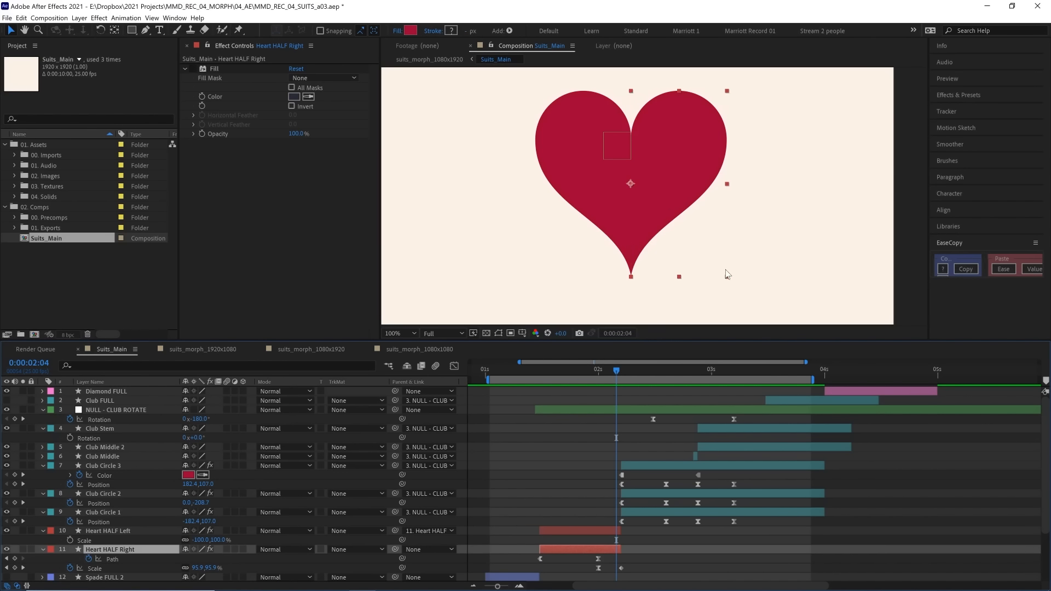
{"action": "left_click_drag", "start_coordinate": [593, 370], "coordinate": [615, 370]}
{"action": "left_click", "coordinate": [145, 30]}
{"action": "left_click", "coordinate": [638, 542]}
{"action": "left_click", "coordinate": [612, 547]}
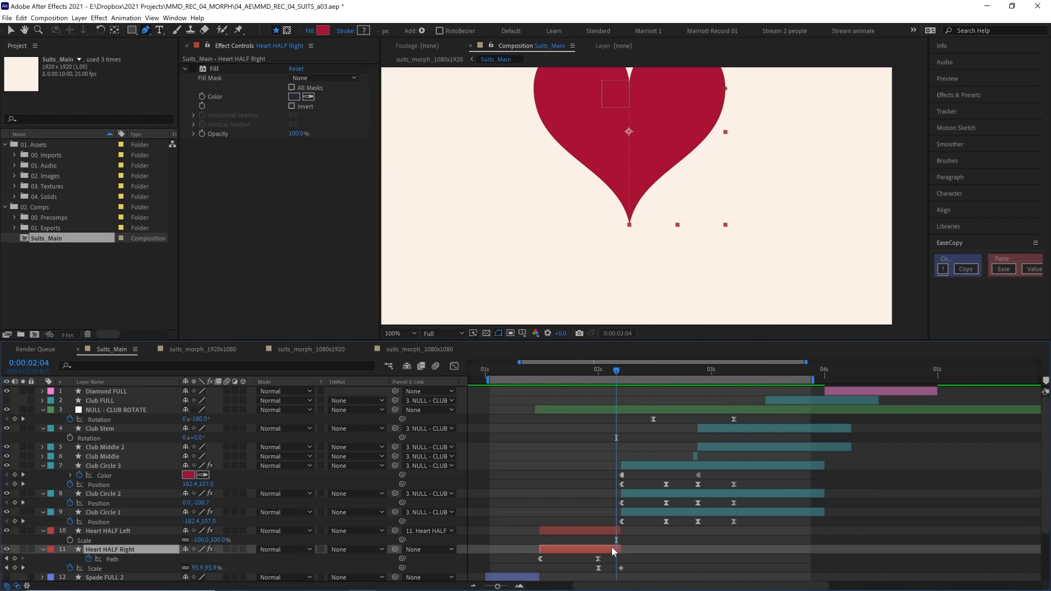
{"action": "left_click", "coordinate": [630, 223]}
{"action": "scroll", "coordinate": [678, 173], "scroll_direction": "up", "scroll_amount": 1}
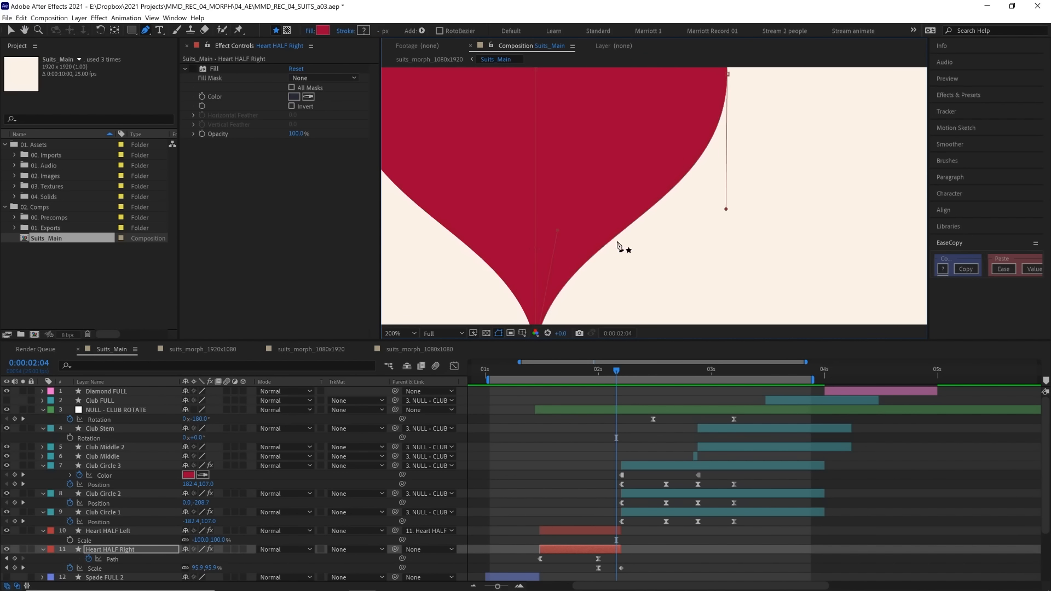
{"action": "key", "text": "space"}
{"action": "left_click_drag", "start_coordinate": [622, 244], "coordinate": [642, 192]}
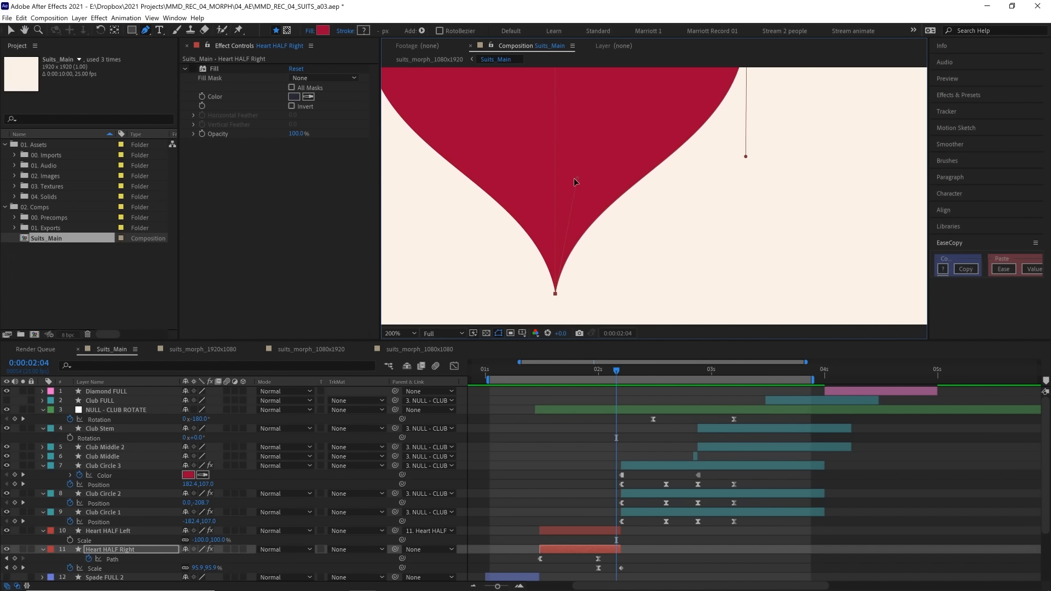
{"action": "left_click_drag", "start_coordinate": [577, 177], "coordinate": [555, 286]}
{"action": "scroll", "coordinate": [591, 248], "scroll_direction": "down", "scroll_amount": 2}
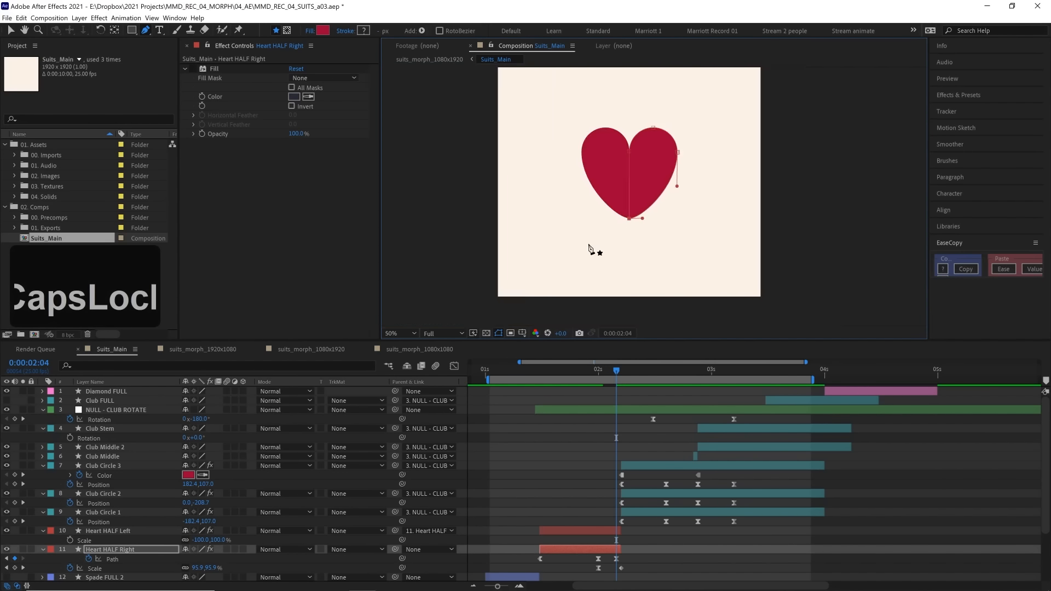
Play back the heart's rounding into the three circles from 0:00:01:24 and 0:00:02:00 to check the new Path keyframe
{"action": "scroll", "coordinate": [591, 249], "scroll_direction": "up", "scroll_amount": 1}
{"action": "left_click", "coordinate": [616, 559]}
{"action": "left_click", "coordinate": [594, 372]}
{"action": "scroll", "coordinate": [590, 315], "scroll_direction": "down", "scroll_amount": 1}
{"action": "key", "text": "space"}
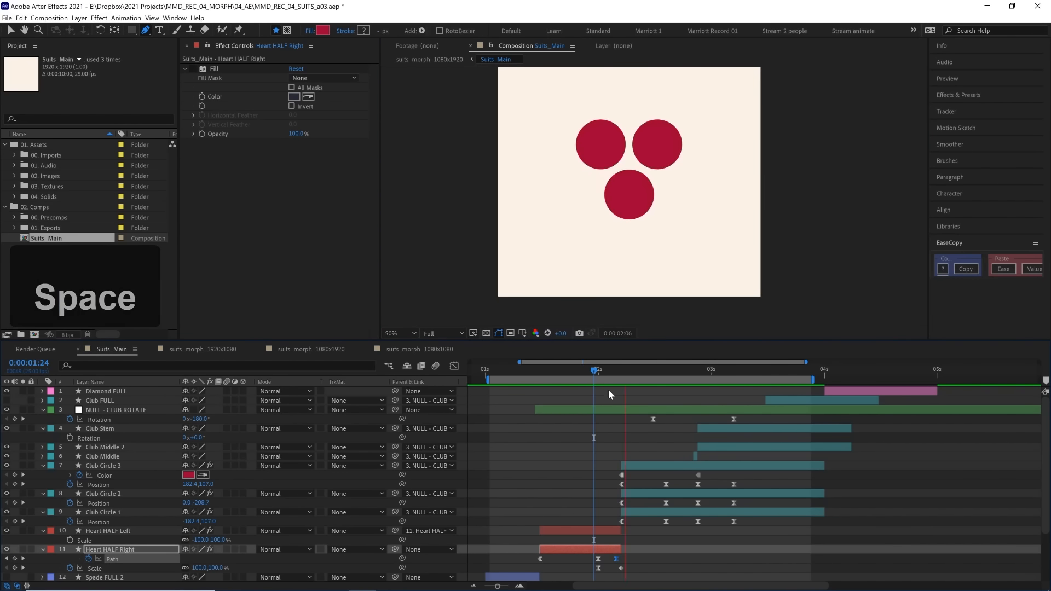
{"action": "key", "text": "space"}
{"action": "scroll", "coordinate": [593, 315], "scroll_direction": "up", "scroll_amount": 1}
{"action": "key", "text": "space"}
{"action": "mouse_move", "coordinate": [596, 371]}
{"action": "left_mouse_down"}
{"action": "mouse_move", "coordinate": [623, 369]}
{"action": "mouse_move", "coordinate": [599, 370]}
{"action": "left_mouse_up"}
{"action": "key", "text": "space"}
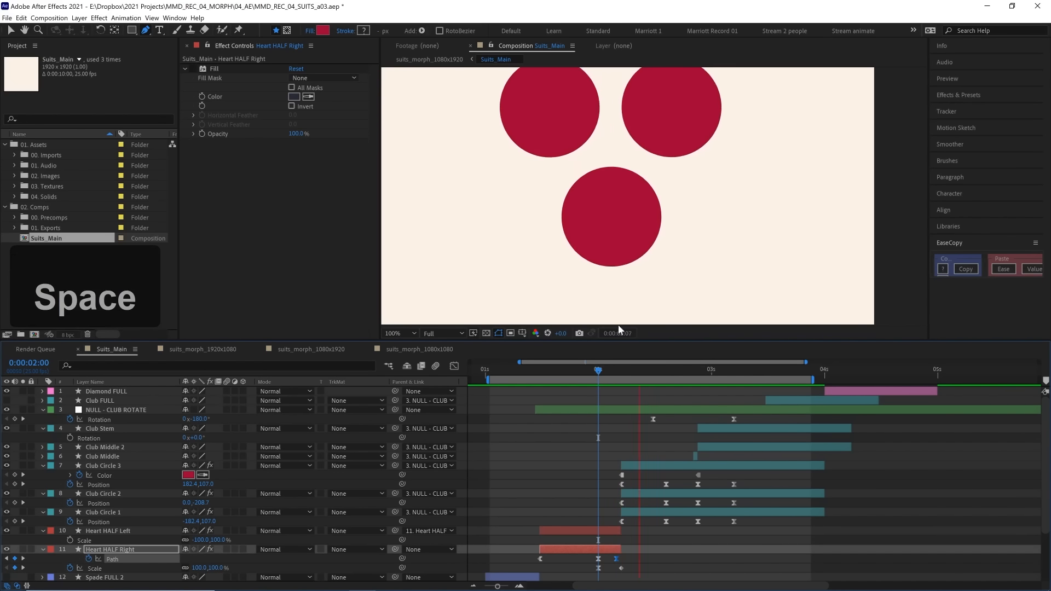
Review the morph from the heart at 0:00:01:22 through the rotating circles to the club at 0:00:02:24
{"action": "key", "text": "space"}
{"action": "key", "text": "space"}
{"action": "key", "text": "space"}
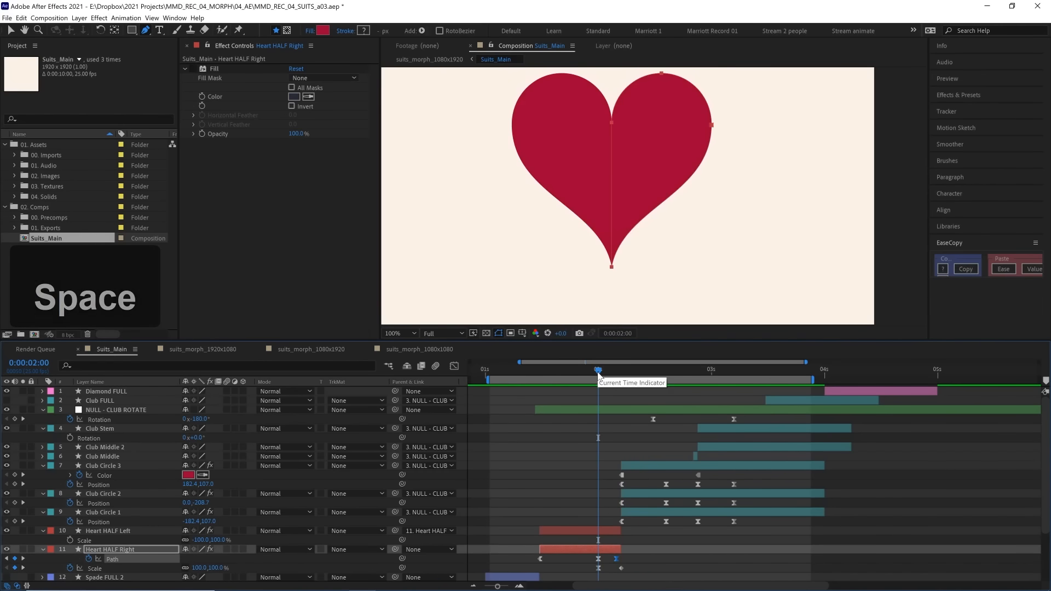
{"action": "left_click", "coordinate": [584, 372]}
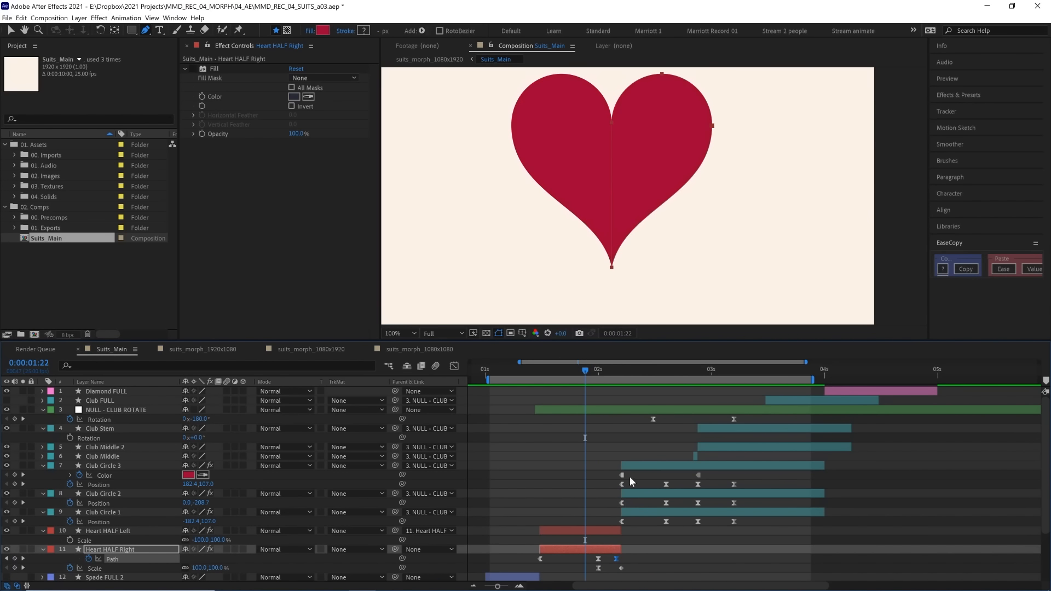
{"action": "left_click", "coordinate": [595, 531], "text": "shift"}
{"action": "left_click", "coordinate": [702, 430]}
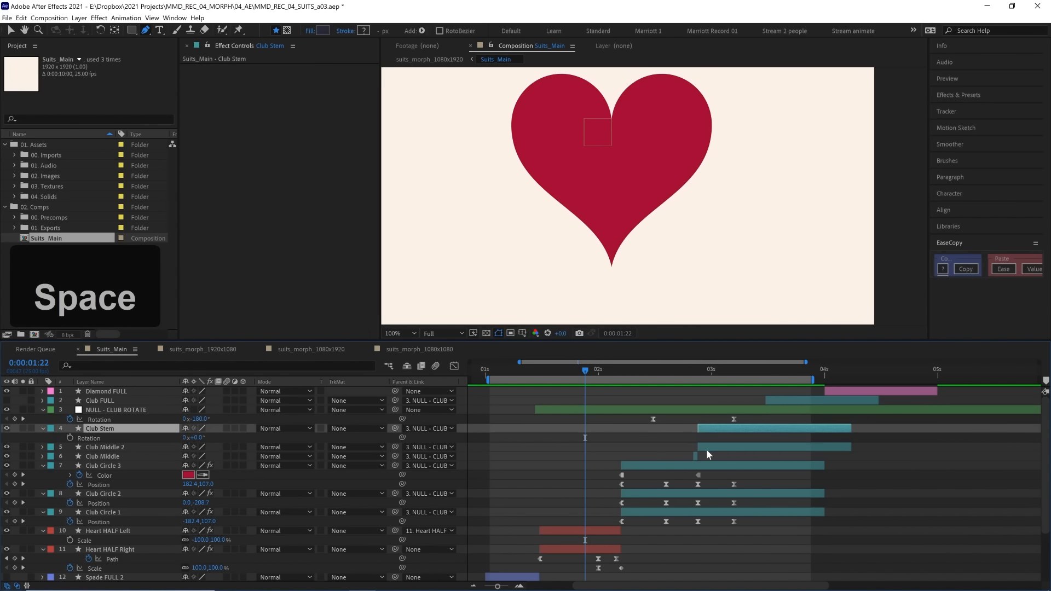
{"action": "key", "text": "space"}
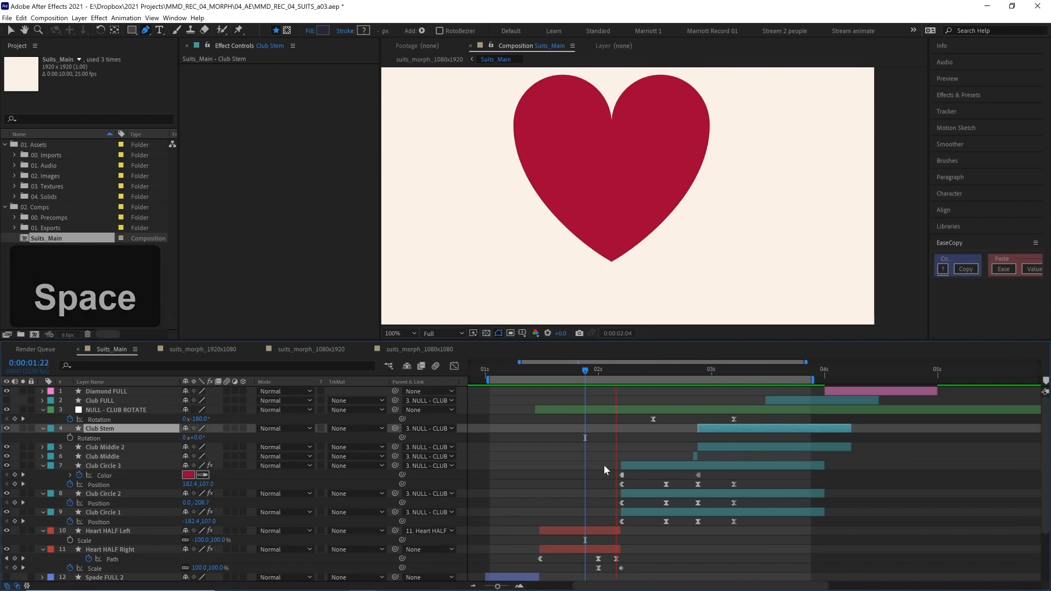
{"action": "left_click_drag", "start_coordinate": [600, 372], "coordinate": [684, 374]}
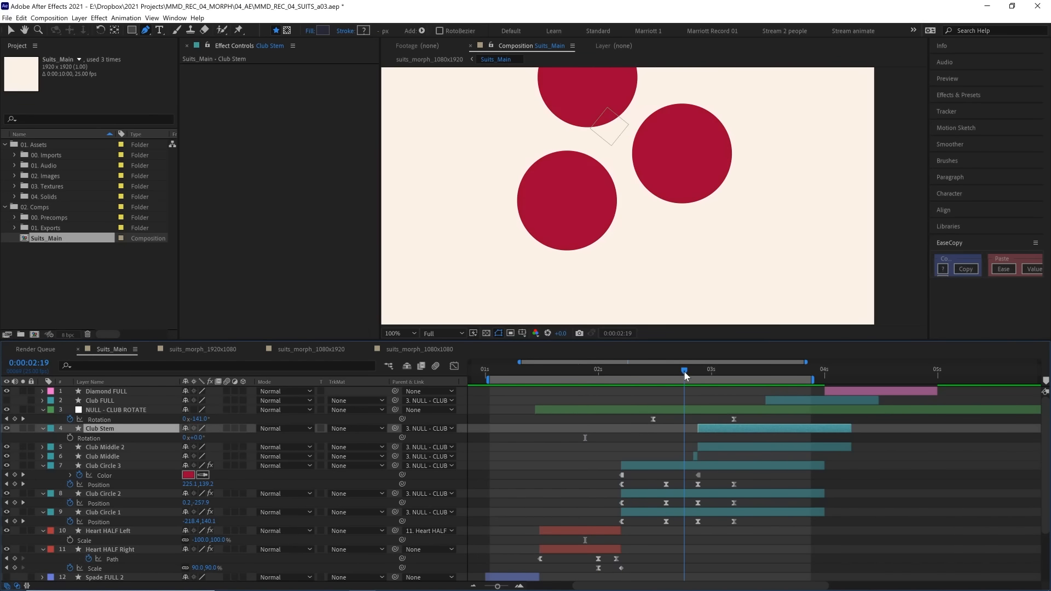
{"action": "left_click", "coordinate": [671, 401]}
{"action": "left_click", "coordinate": [671, 409]}
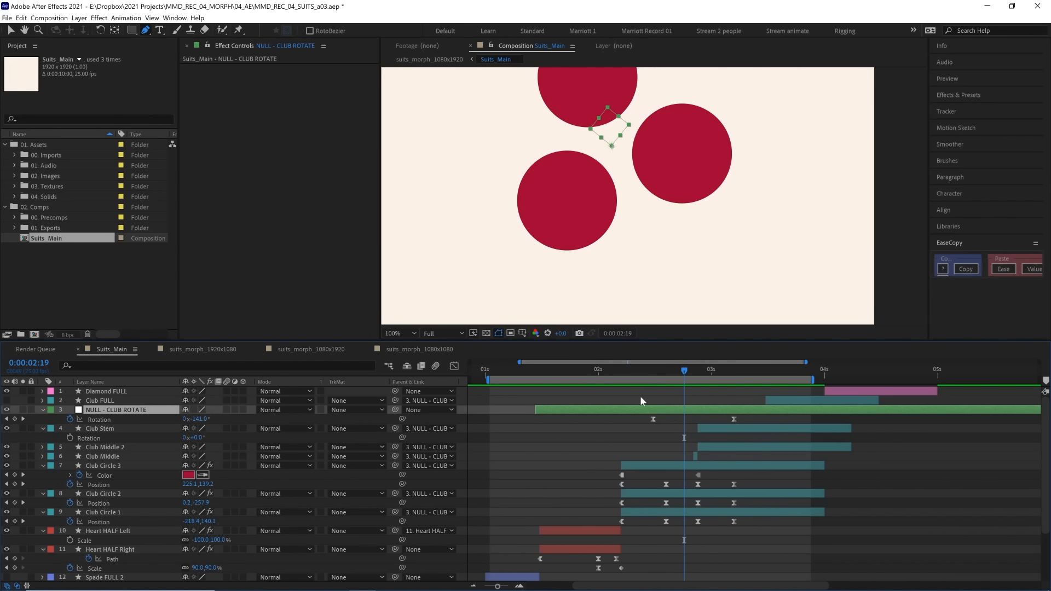
{"action": "left_click_drag", "start_coordinate": [638, 373], "coordinate": [707, 373]}
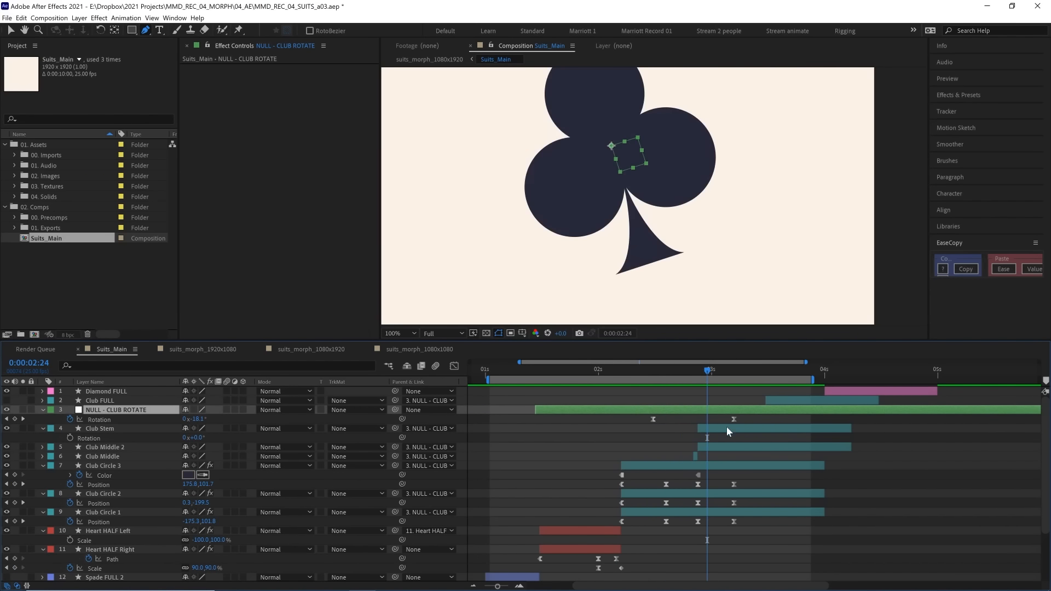
{"action": "left_click", "coordinate": [694, 372]}
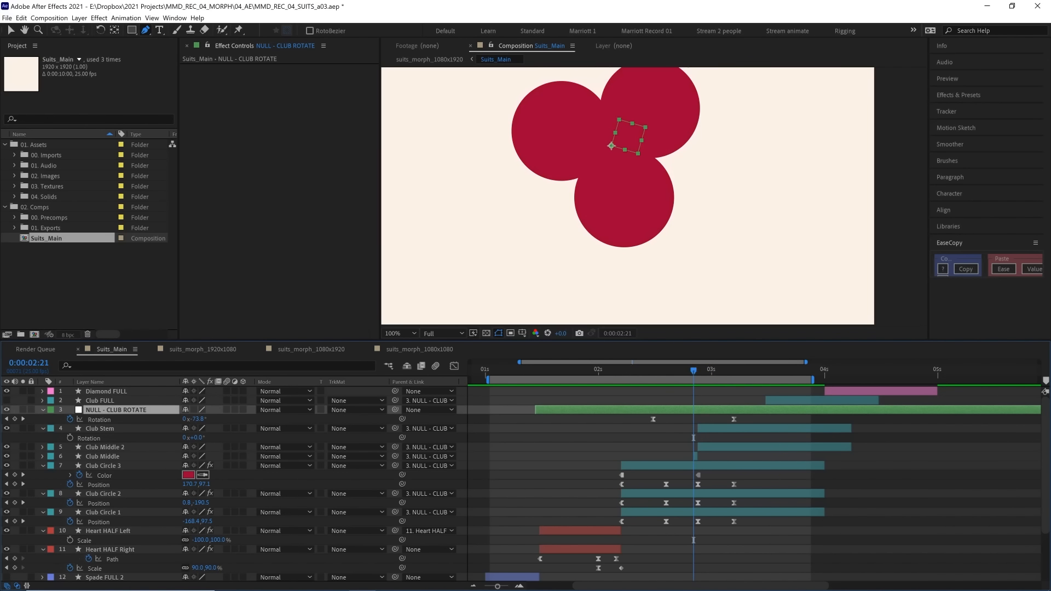
Move Heart HALF Right's last Path keyframe to 0:00:02:05 and play back the heart's change into circles
{"action": "left_click", "coordinate": [616, 559]}
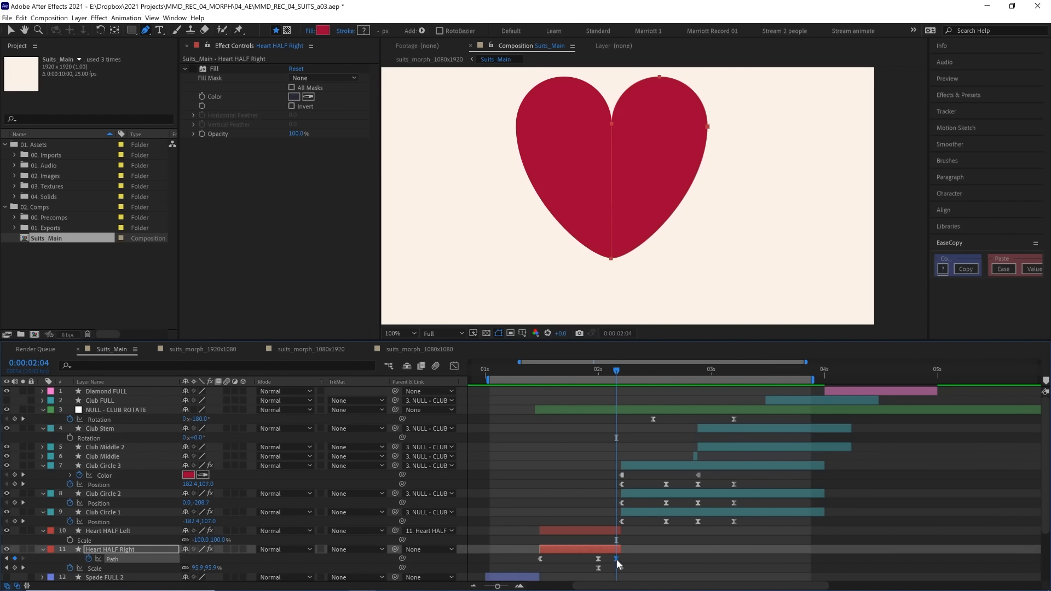
{"action": "left_click_drag", "start_coordinate": [616, 559], "coordinate": [620, 562]}
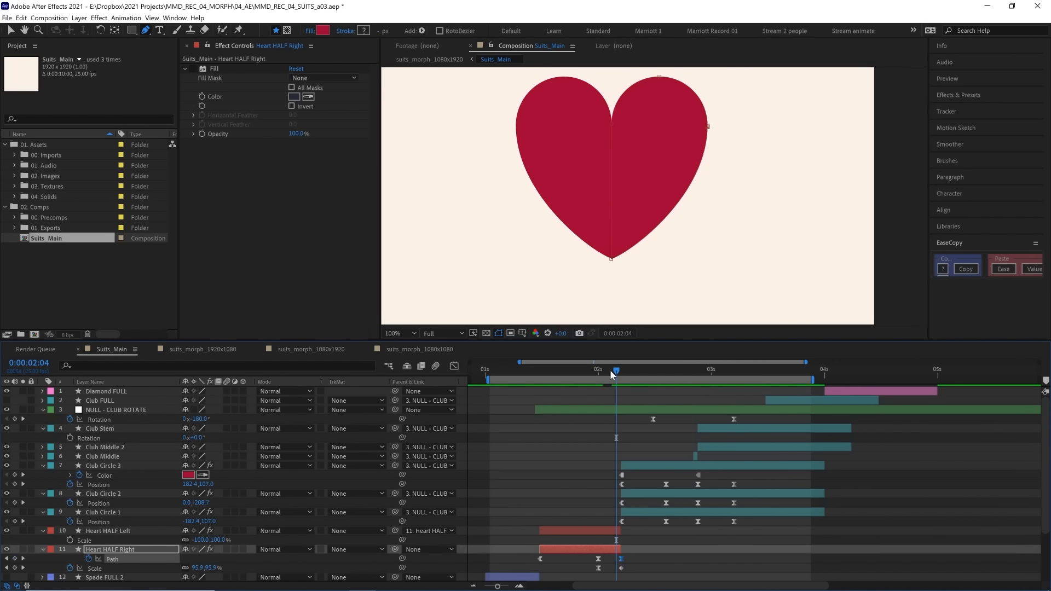
{"action": "left_click", "coordinate": [593, 370]}
{"action": "key", "text": "space"}
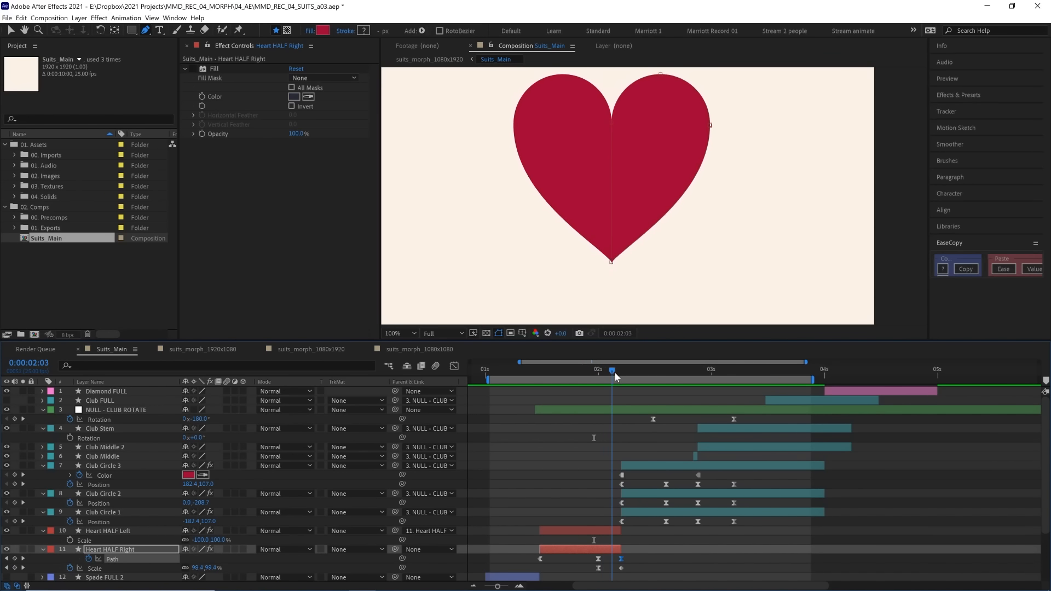
{"action": "left_click_drag", "start_coordinate": [614, 372], "coordinate": [621, 373]}
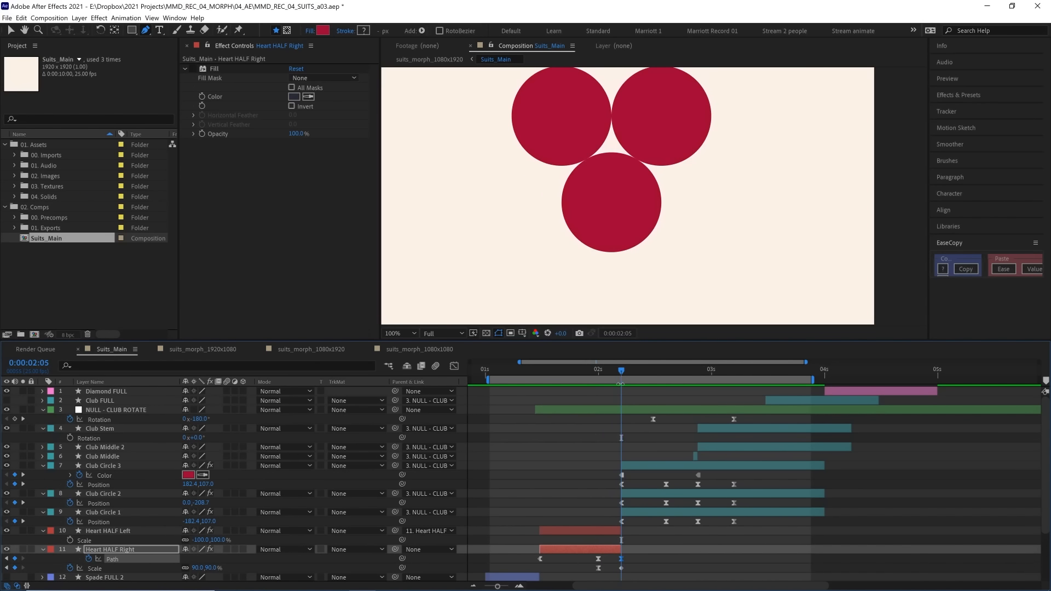
{"action": "left_click", "coordinate": [598, 371]}
{"action": "key", "text": "space"}
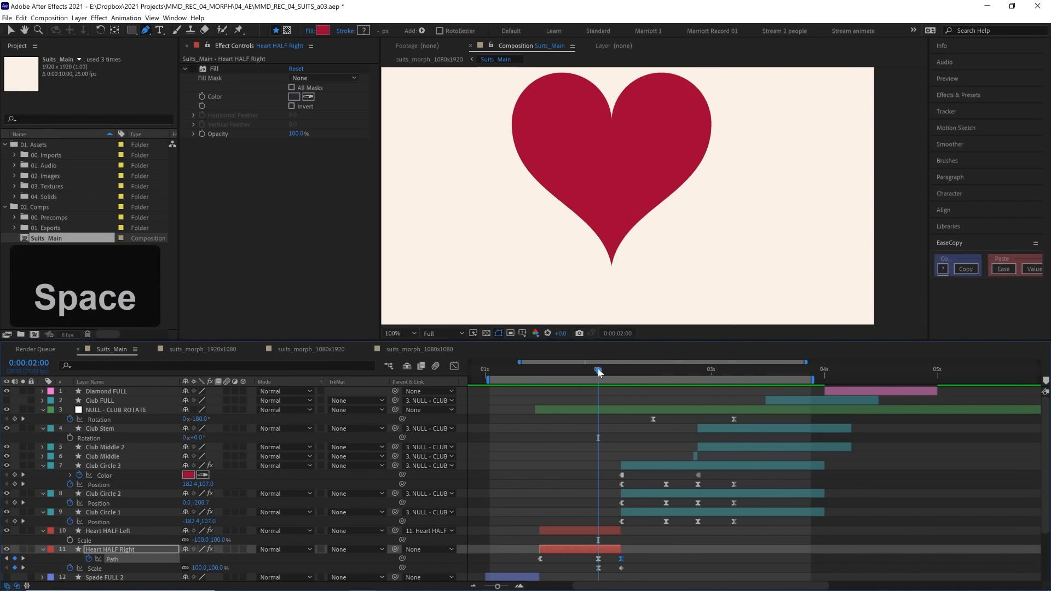
{"action": "key", "text": "space"}
Separate the Position dimensions of NULL - CLUB ROTATE, with the whole composition viewed at 50%
{"action": "left_click_drag", "start_coordinate": [598, 370], "coordinate": [656, 376]}
{"action": "left_click", "coordinate": [669, 411]}
{"action": "key", "text": "space"}
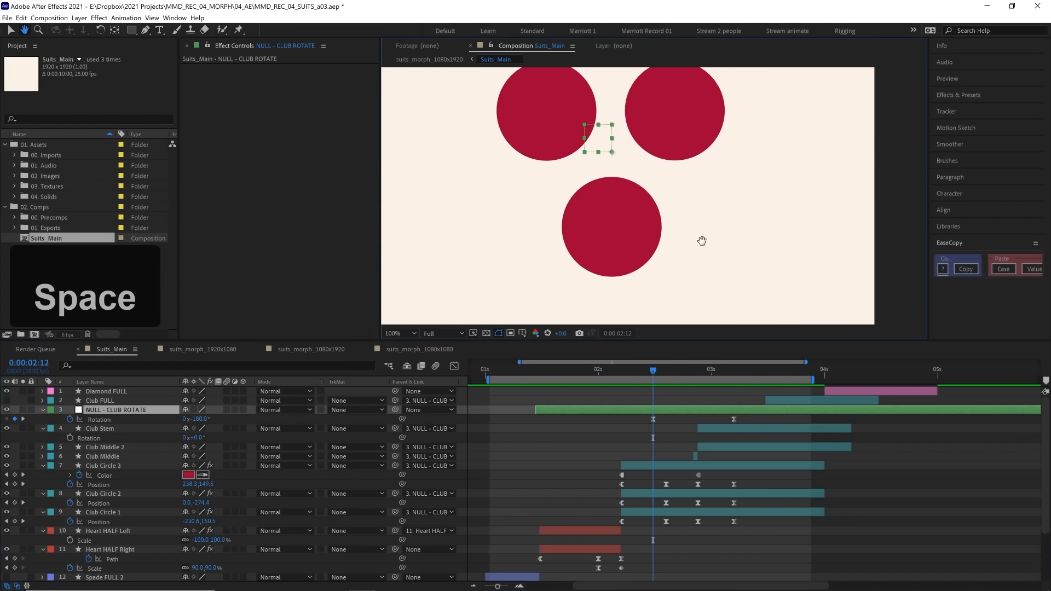
{"action": "left_click_drag", "start_coordinate": [701, 239], "coordinate": [701, 278]}
{"action": "scroll", "coordinate": [667, 287], "scroll_direction": "down", "scroll_amount": 1}
{"action": "left_click_drag", "start_coordinate": [599, 369], "coordinate": [668, 373]}
{"action": "left_click", "coordinate": [650, 372]}
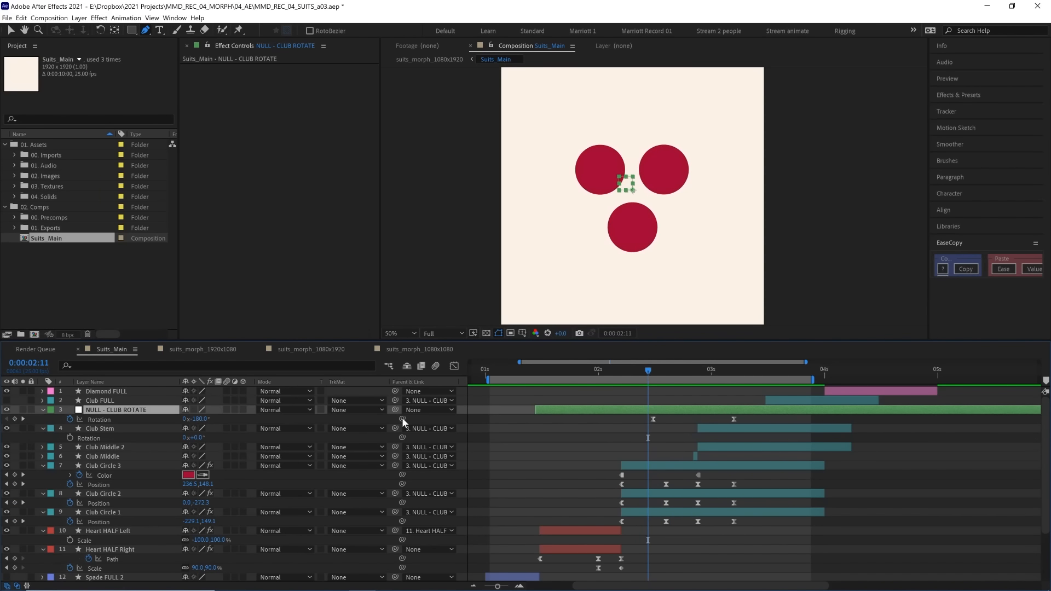
{"action": "key", "text": "p"}
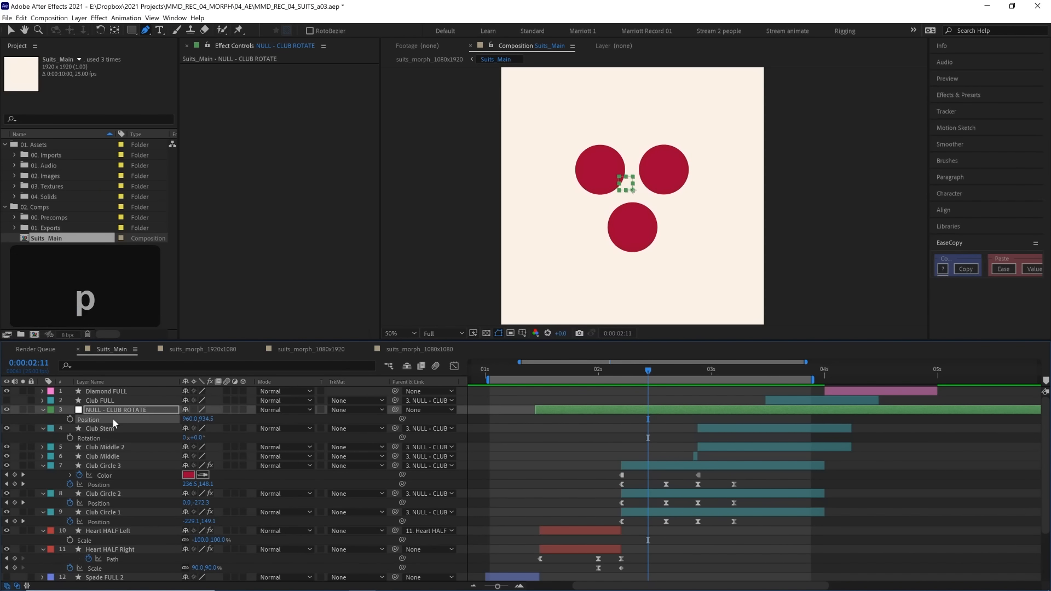
{"action": "right_click", "coordinate": [113, 419]}
{"action": "left_click", "coordinate": [157, 445]}
{"action": "left_click", "coordinate": [517, 413]}
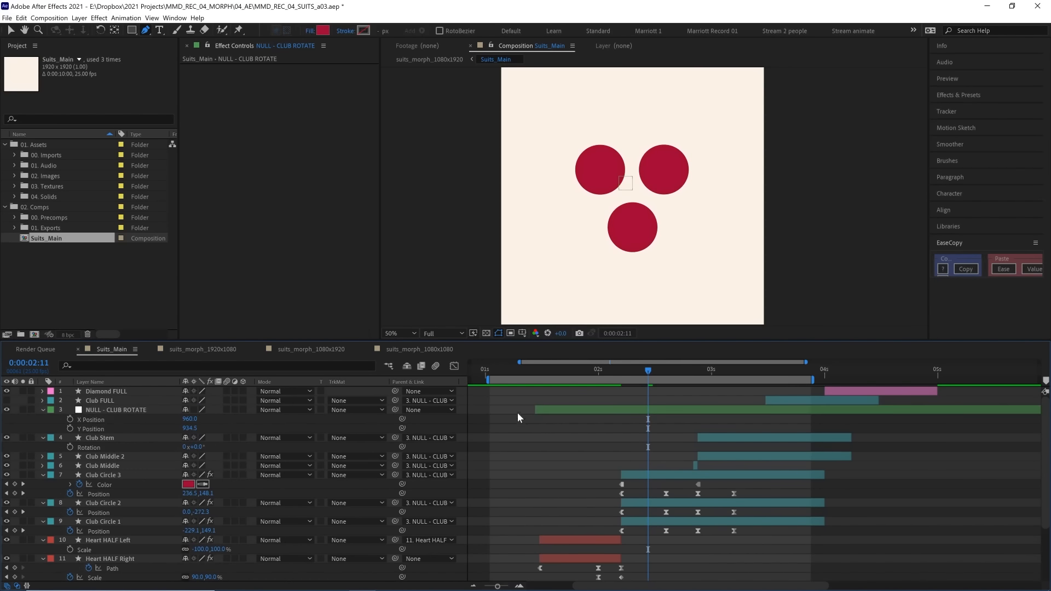
Enable Y Position keyframing on NULL - CLUB ROTATE, with keyframes at 0:00:02:12 and at the layer's start
{"action": "left_click", "coordinate": [71, 427]}
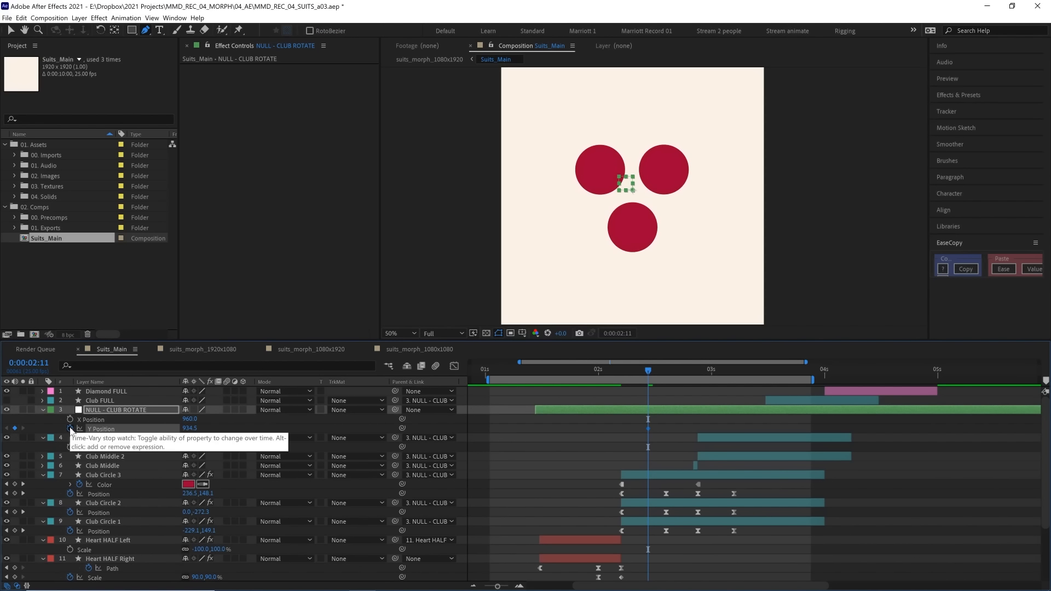
{"action": "key", "text": "u"}
{"action": "left_click_drag", "start_coordinate": [651, 369], "coordinate": [602, 370]}
{"action": "left_click", "coordinate": [15, 419]}
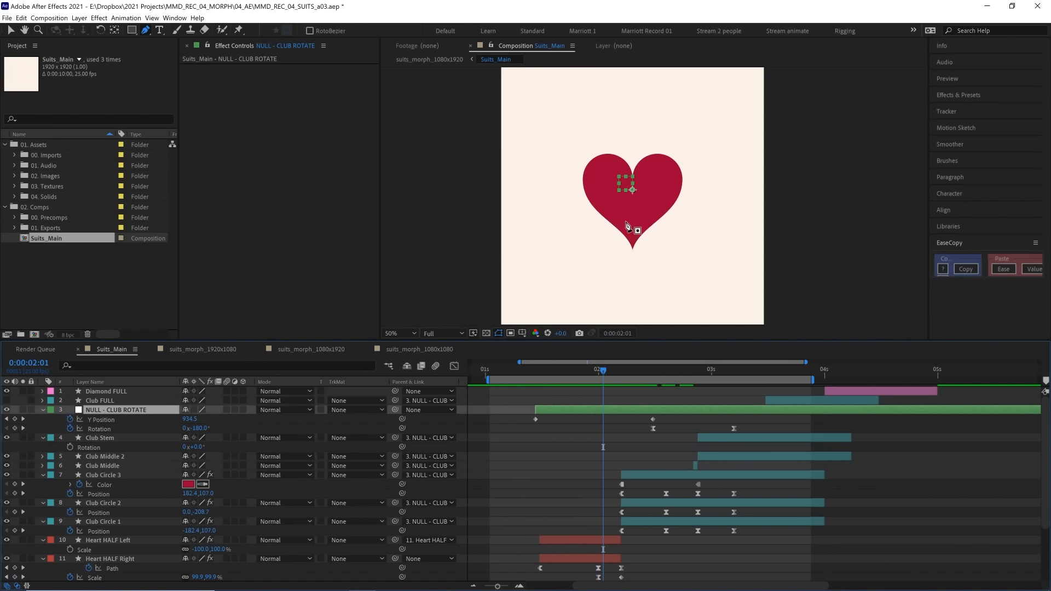
Try to nudge NULL - CLUB ROTATE upward at 0:00:02:01
{"action": "key", "text": "v"}
{"action": "key", "text": "shift+Up"}
{"action": "key", "text": "ctrl+z"}
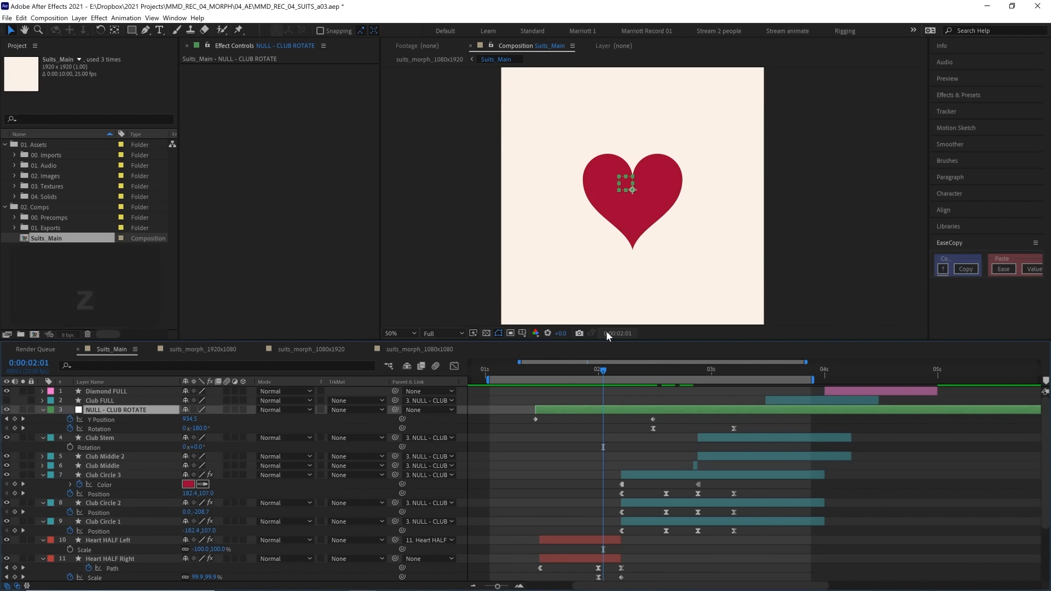
{"action": "key", "text": "shift+Up"}
{"action": "key", "text": "shift+Down"}
Parent Heart HALF Right to NULL - CLUB ROTATE so that the heart follows the null
{"action": "scroll", "coordinate": [602, 410], "scroll_direction": "down", "scroll_amount": 1}
{"action": "left_click", "coordinate": [606, 511], "text": "shift"}
{"action": "left_click", "coordinate": [608, 529]}
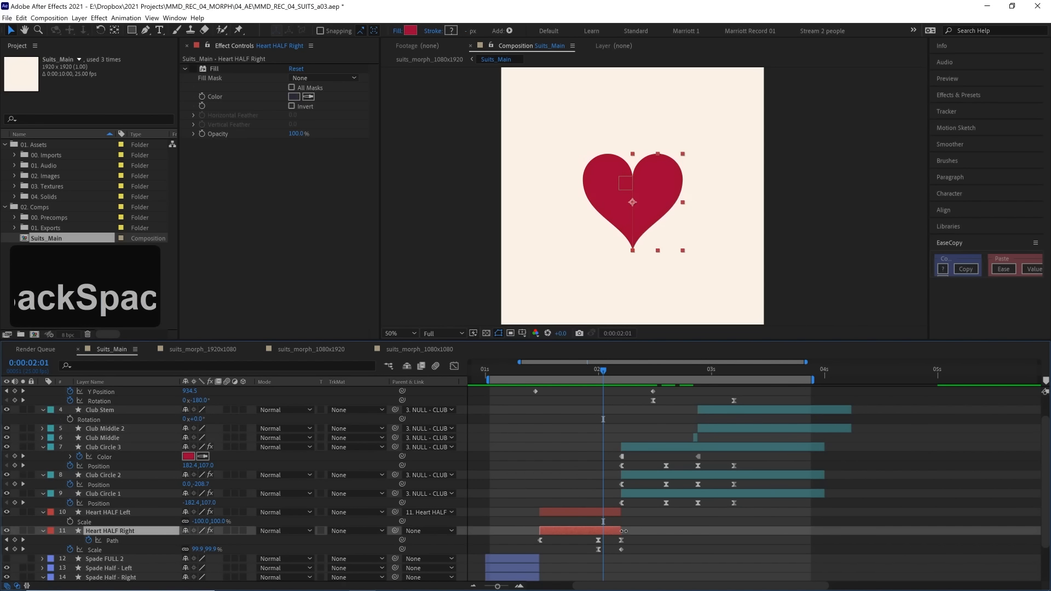
{"action": "left_click_drag", "start_coordinate": [395, 530], "coordinate": [161, 410]}
Raise NULL - CLUB ROTATE to a Y Position of 894.5 at 0:00:02:01
{"action": "left_click", "coordinate": [602, 412]}
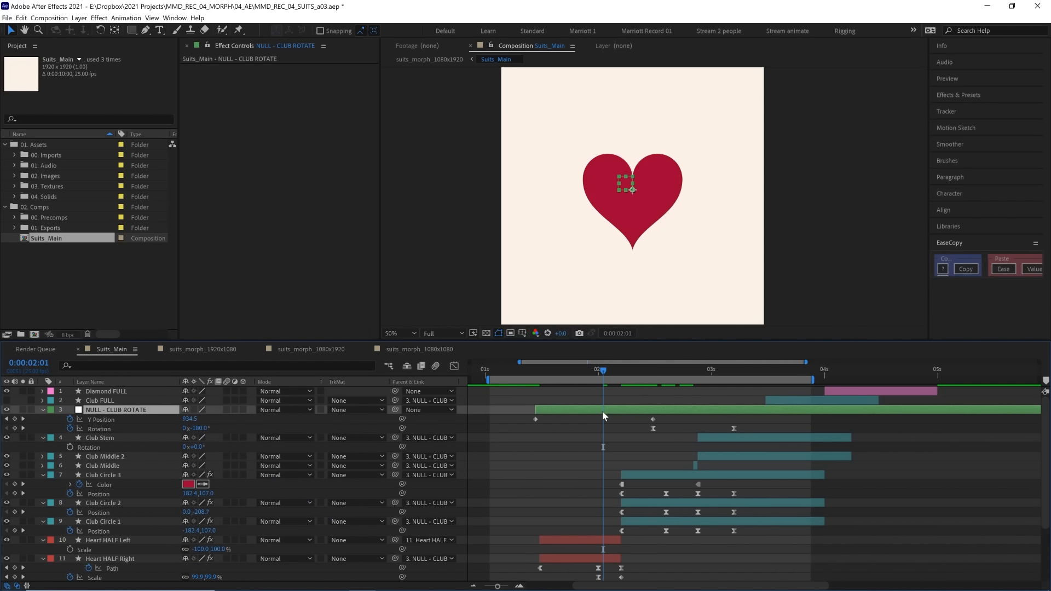
{"action": "key", "text": "shift+Up"}
{"action": "key", "text": "shift+Up"}
{"action": "key", "text": "shift+Up"}
{"action": "key", "text": "shift+Up"}
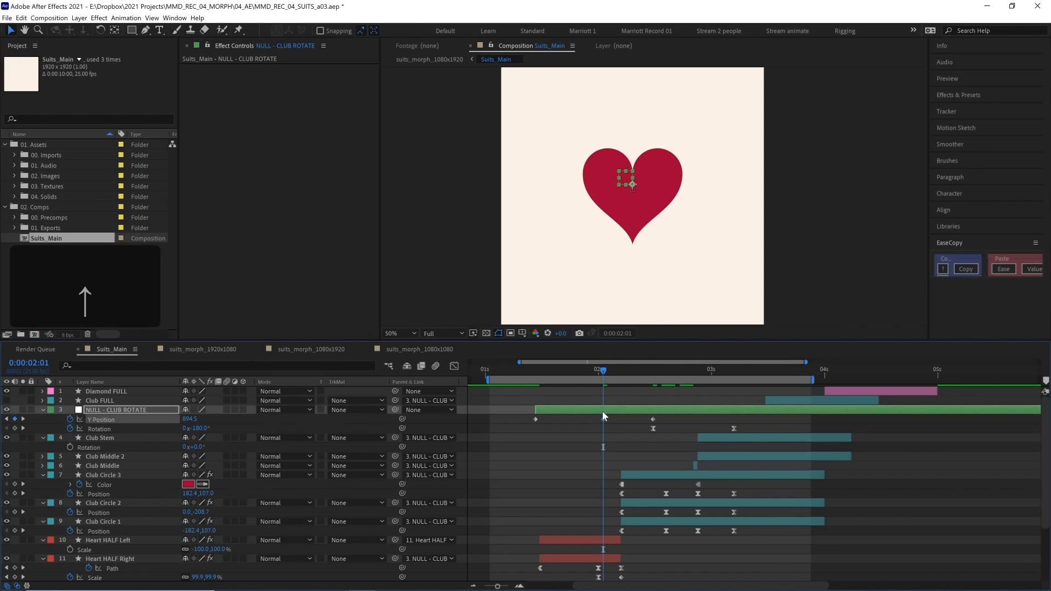
Key the null's Y Position 40 pixels lower at 0:00:02:05 and move its 0:00:02:12 keyframe to 0:00:03:08
{"action": "left_click_drag", "start_coordinate": [511, 375], "coordinate": [653, 376]}
{"action": "key", "text": "shift+Down"}
{"action": "key", "text": "shift+Down"}
{"action": "key", "text": "shift+Down"}
{"action": "key", "text": "shift+Down"}
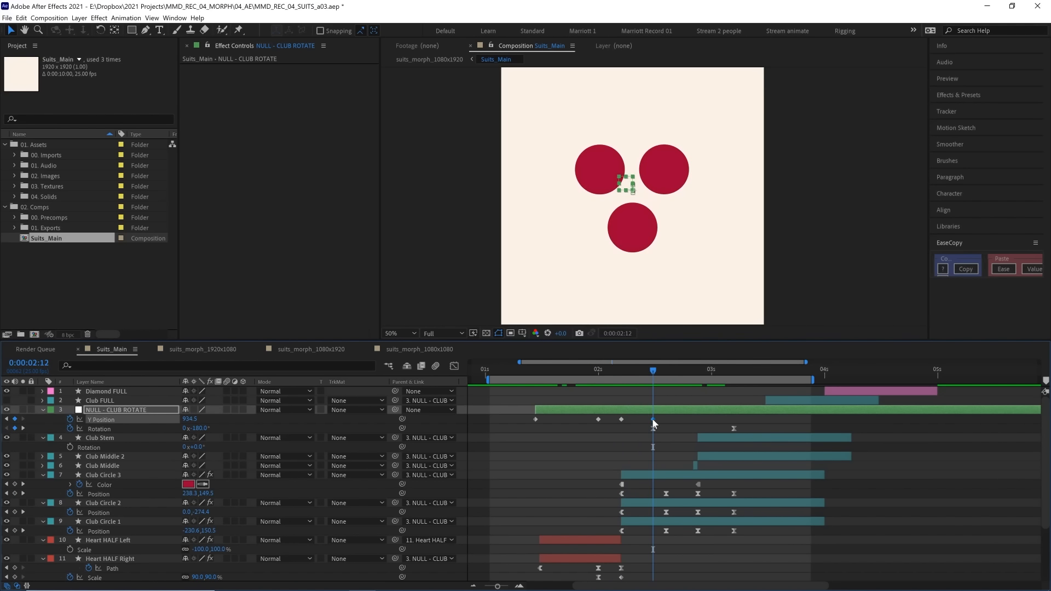
{"action": "left_click_drag", "start_coordinate": [652, 420], "coordinate": [747, 419]}
{"action": "left_click", "coordinate": [648, 372]}
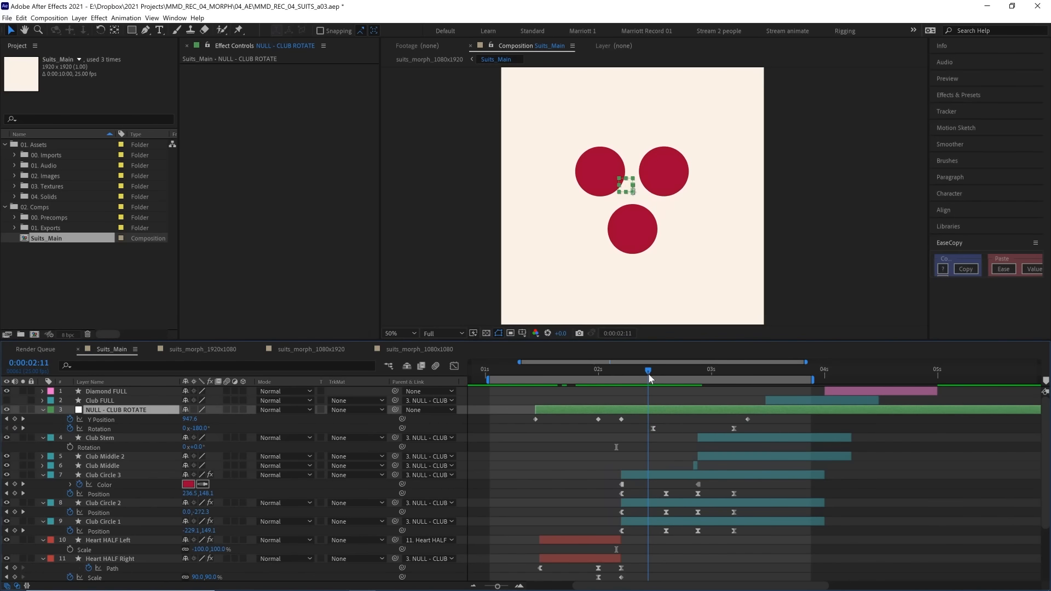
Copy the null's 0:00:02:05 Y Position keyframe to 0:00:02:14 and key a Y Position of 985.0 at 0:00:02:21
{"action": "left_click_drag", "start_coordinate": [648, 374], "coordinate": [691, 388]}
{"action": "left_click", "coordinate": [621, 419]}
{"action": "key", "text": "ctrl+v"}
{"action": "key", "text": "shift+v"}
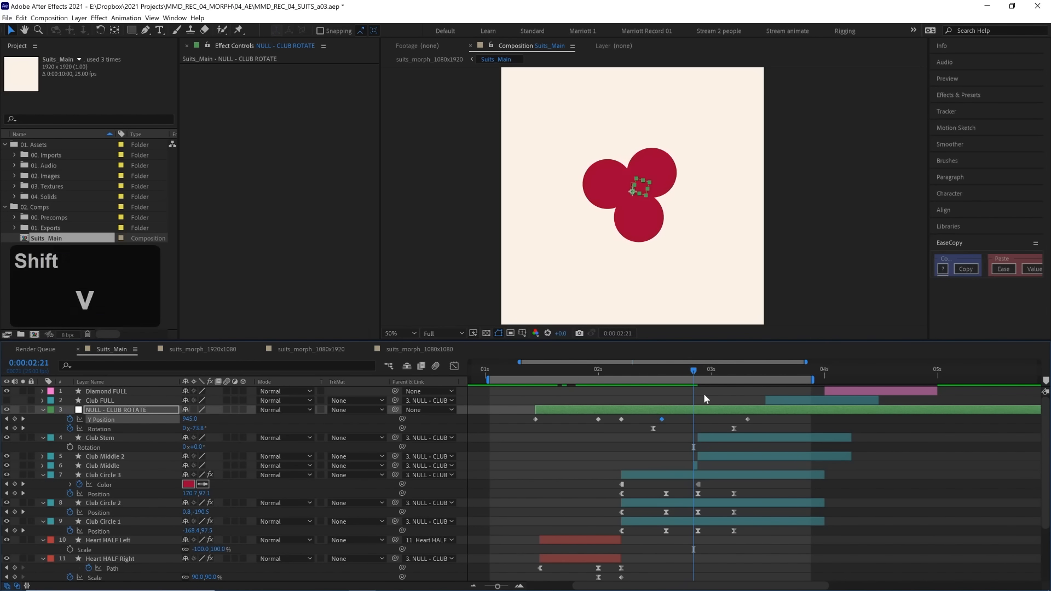
{"action": "key", "text": "shift+Down"}
{"action": "left_click_drag", "start_coordinate": [691, 385], "coordinate": [728, 365]}
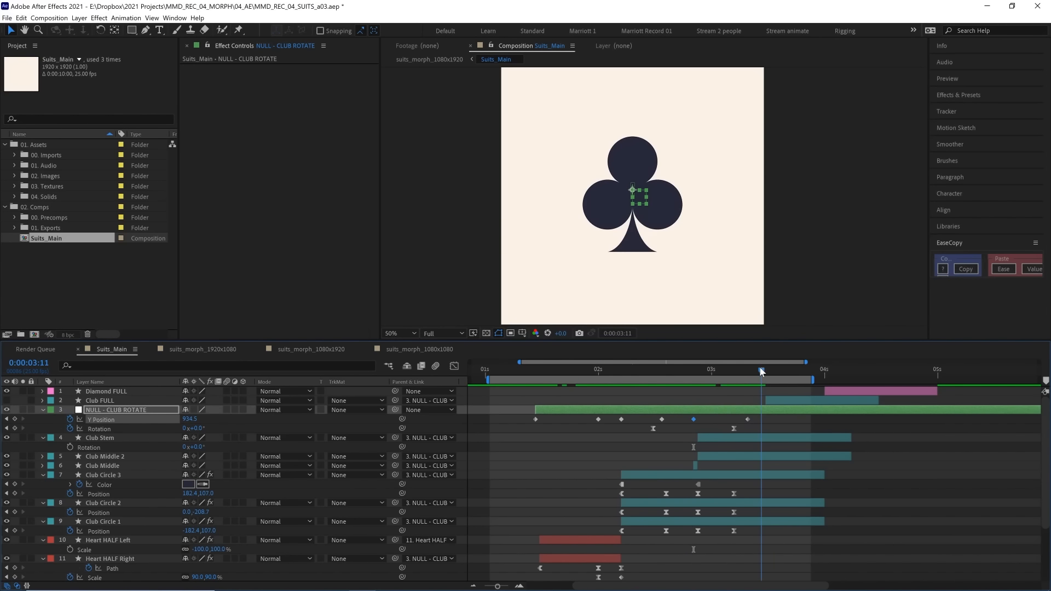
Align the null's last Y Position keyframe and its 0:00:02:14 one with the Rotation keyframes at 0:00:03:05 and 0:00:02:12
{"action": "left_click_drag", "start_coordinate": [760, 371], "coordinate": [729, 383]}
{"action": "left_click_drag", "start_coordinate": [748, 419], "coordinate": [734, 419]}
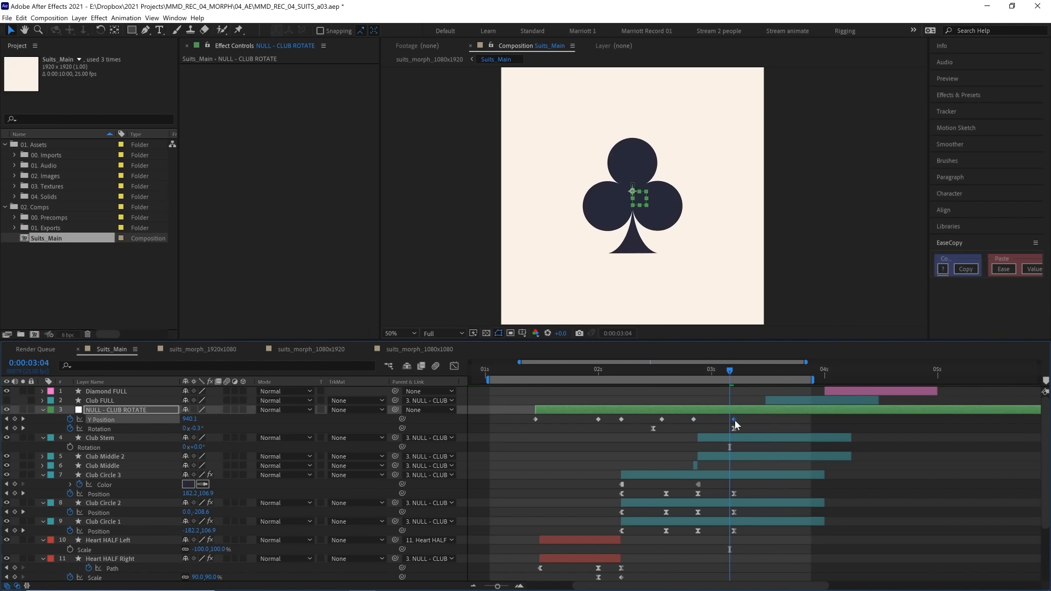
{"action": "key", "text": "Page_Down"}
{"action": "left_click_drag", "start_coordinate": [662, 419], "coordinate": [653, 419]}
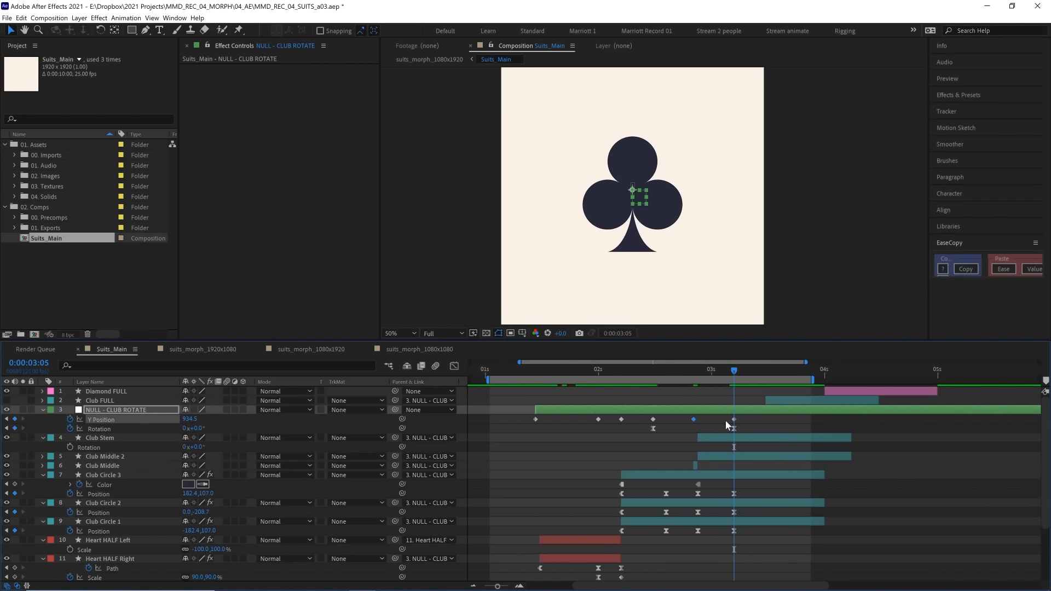
Copy the easing of the null's Rotation keyframes onto its Y Position keyframes at 0:00:02:12 and 0:00:03:05 with EaseCopy
{"action": "key", "text": "/"}
{"action": "left_click_drag", "start_coordinate": [691, 373], "coordinate": [714, 389]}
{"action": "left_click_drag", "start_coordinate": [746, 429], "coordinate": [626, 436]}
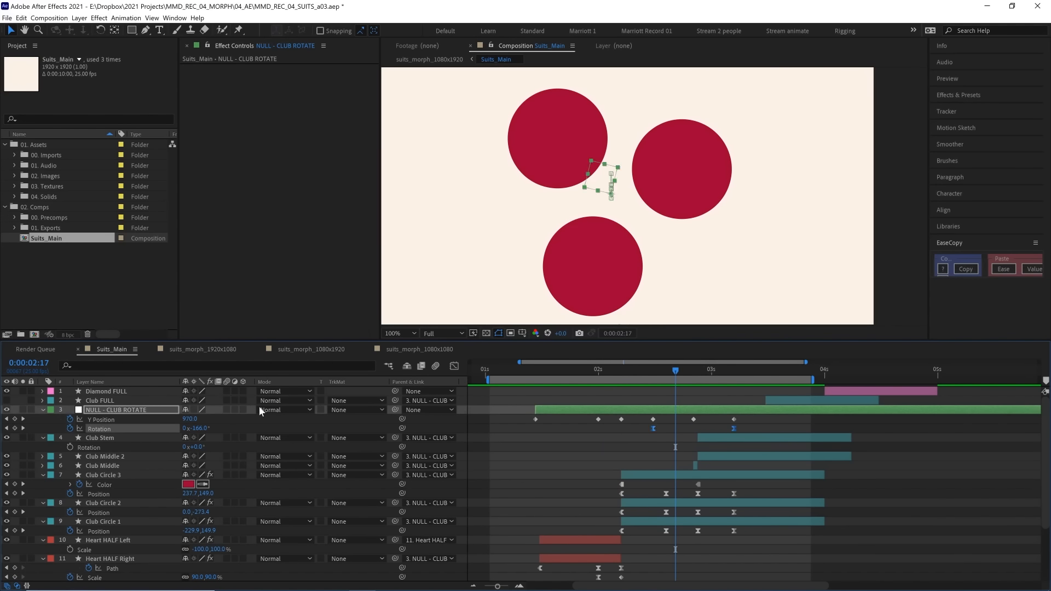
{"action": "left_click", "coordinate": [967, 269]}
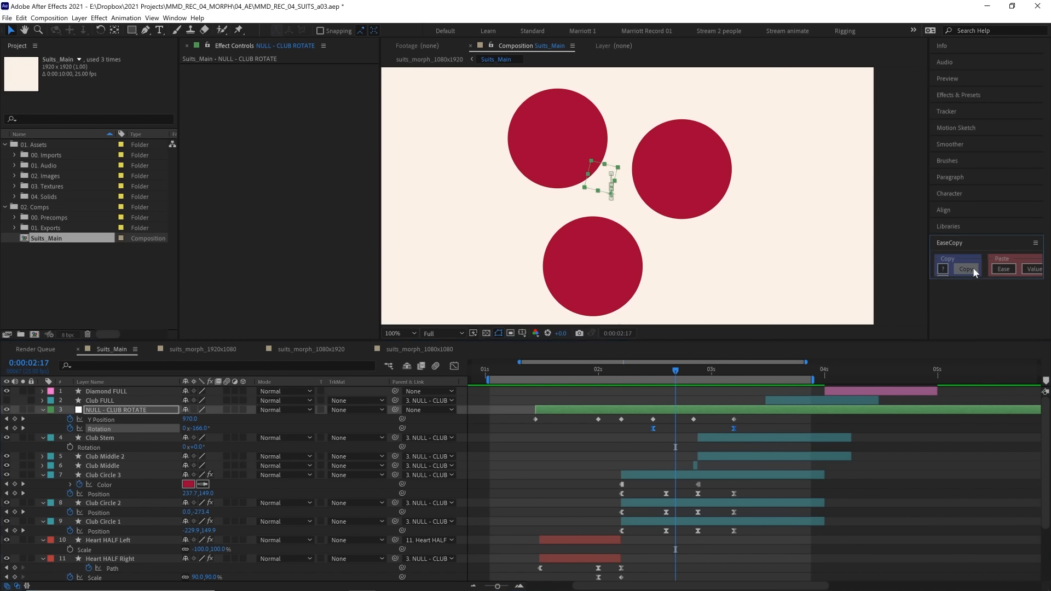
{"action": "left_click", "coordinate": [653, 419]}
{"action": "key", "text": "shift+space"}
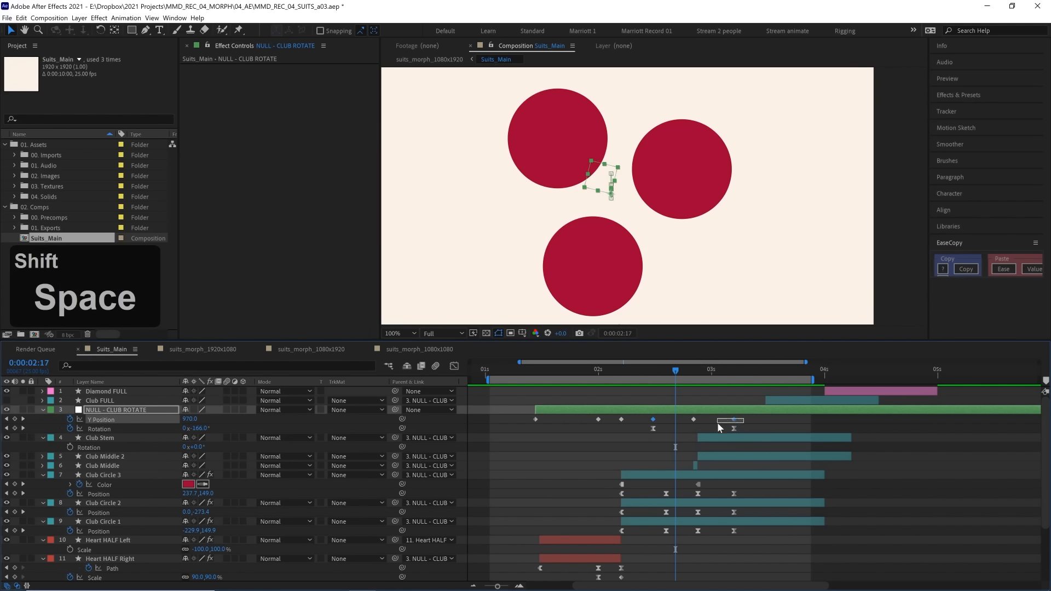
{"action": "left_click", "coordinate": [1001, 269]}
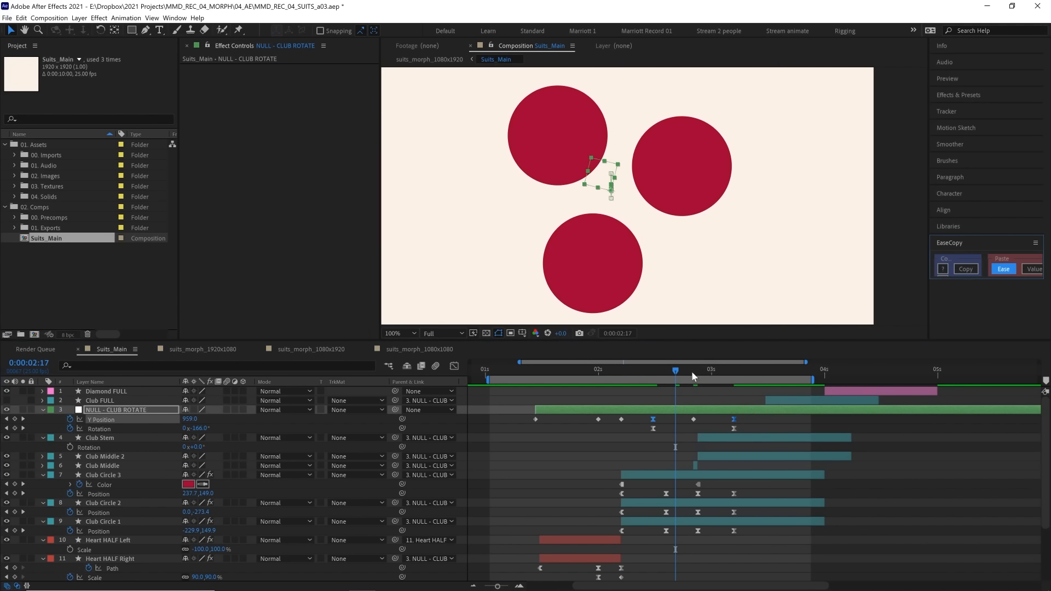
Select the null's middle Y Position keyframe at 0:00:02:21 and preview the eased vertical motion around it
{"action": "left_click_drag", "start_coordinate": [684, 371], "coordinate": [692, 373]}
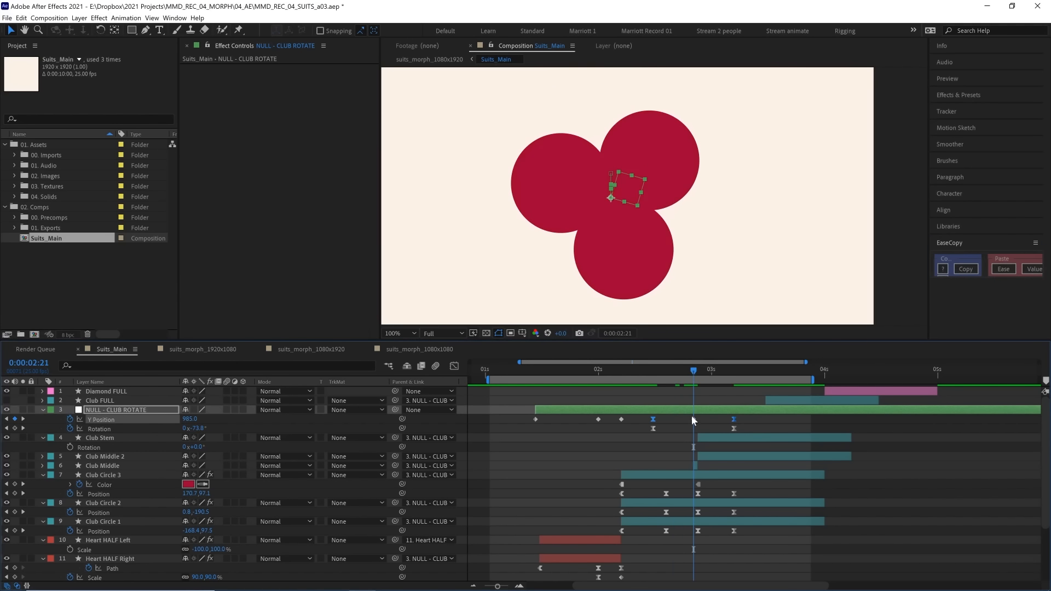
{"action": "left_click", "coordinate": [694, 419]}
{"action": "key", "text": "space"}
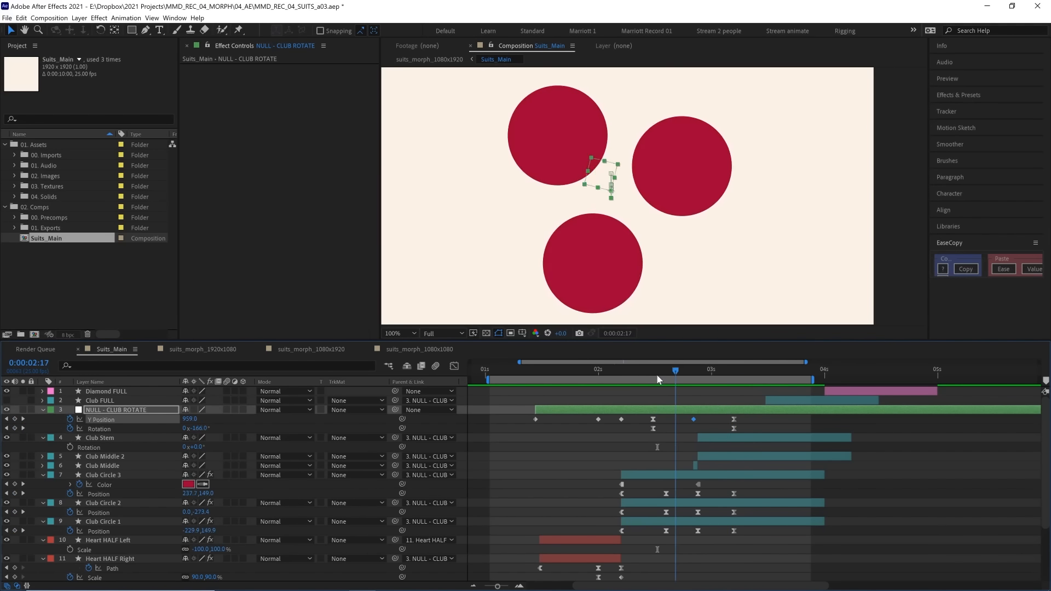
Apply Easy Ease to the null's first three Y Position keyframes and show the property as a value graph in the Graph Editor
{"action": "left_click_drag", "start_coordinate": [761, 421], "coordinate": [656, 515]}
{"action": "left_click", "coordinate": [453, 365]}
{"action": "left_click", "coordinate": [848, 574]}
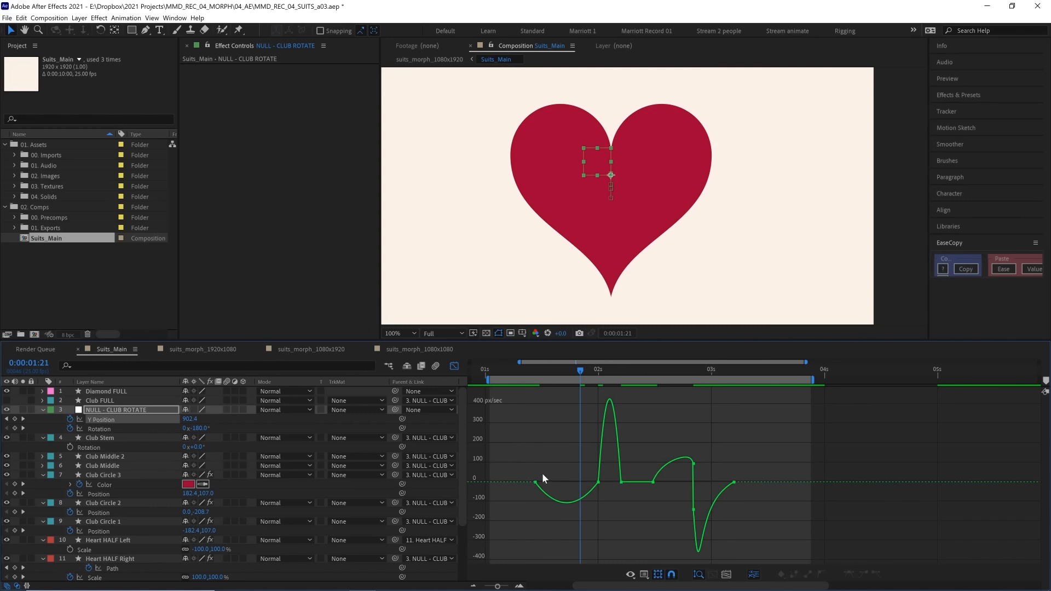
{"action": "left_click", "coordinate": [667, 476]}
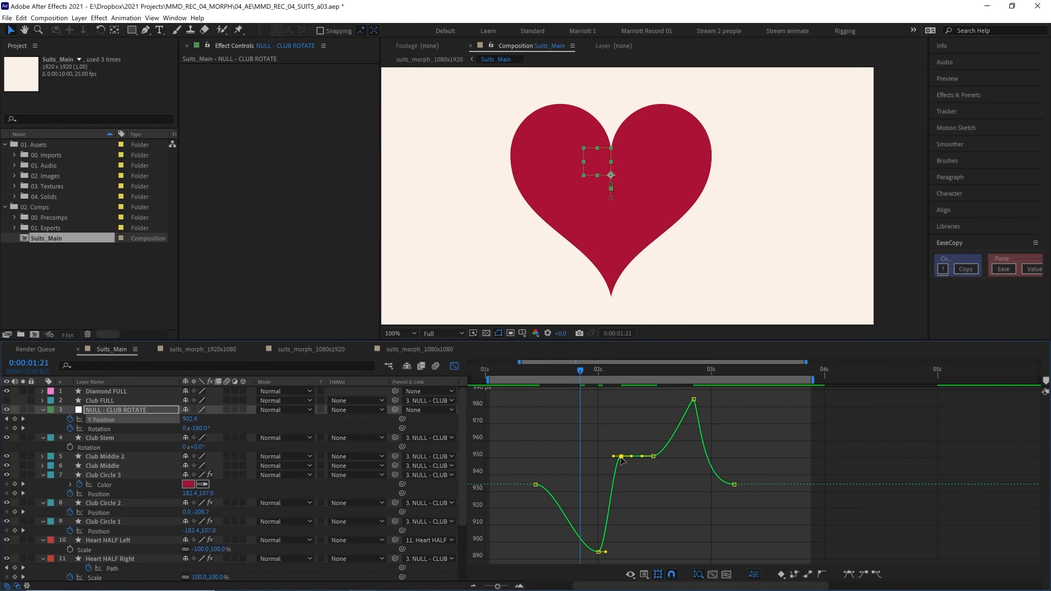
Shape the null's Y Position curve to leave 0:00:01:11 steeply and ease gradually into 0:00:02:00, previewing the motion
{"action": "left_click", "coordinate": [536, 484]}
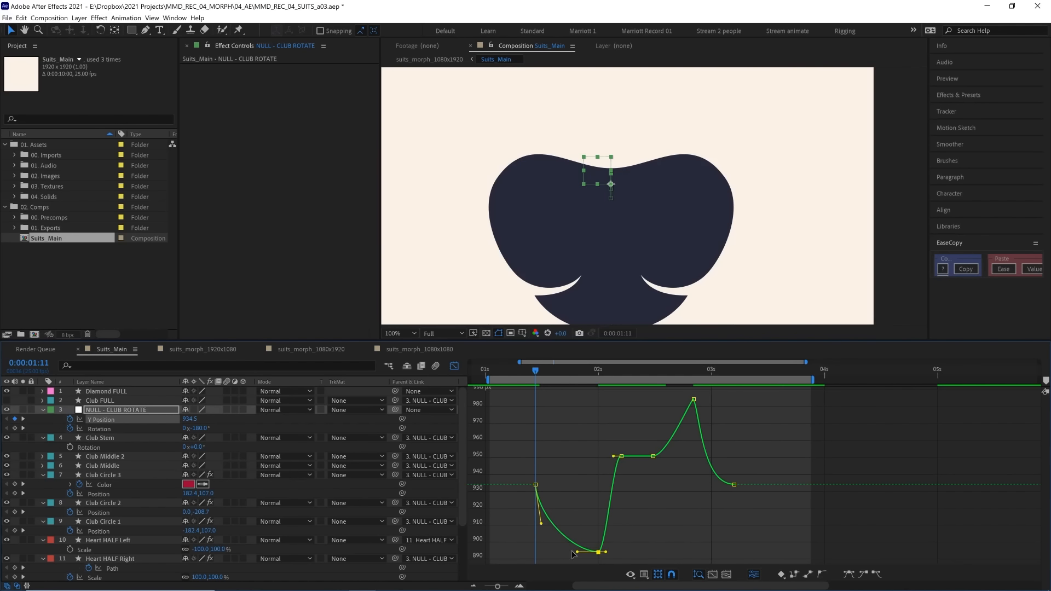
{"action": "left_click_drag", "start_coordinate": [577, 552], "coordinate": [545, 552]}
{"action": "key", "text": "shift+space"}
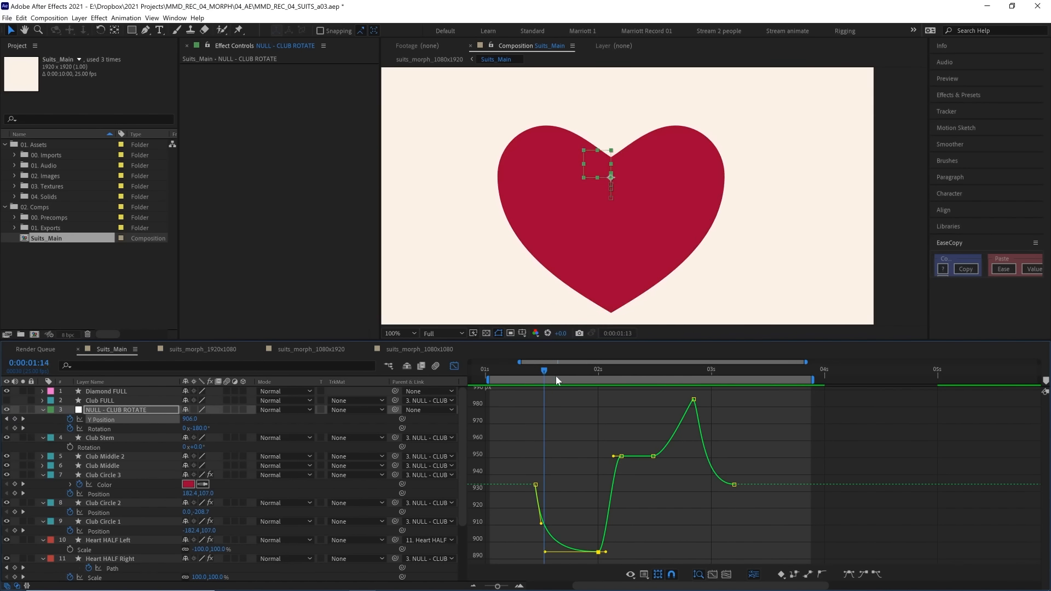
{"action": "key", "text": "space"}
{"action": "left_click", "coordinate": [537, 372]}
{"action": "key", "text": "space"}
{"action": "left_click_drag", "start_coordinate": [511, 370], "coordinate": [535, 370]}
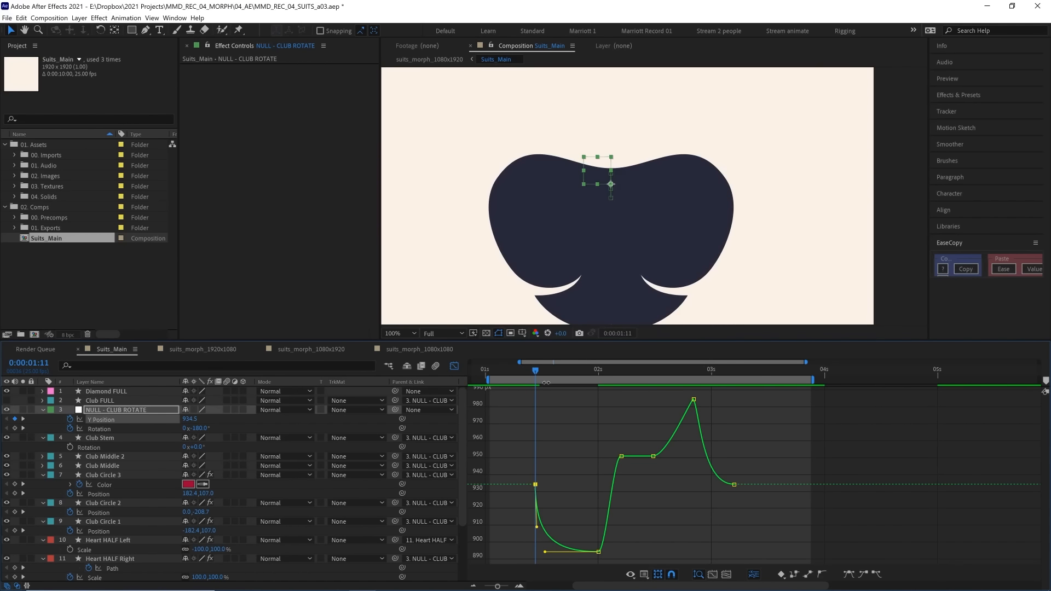
Reshape the Y Position curve from 0:00:02:00 to 0:00:02:05 for a slow start and steep arrival, and preview it
{"action": "left_click_drag", "start_coordinate": [543, 371], "coordinate": [599, 377]}
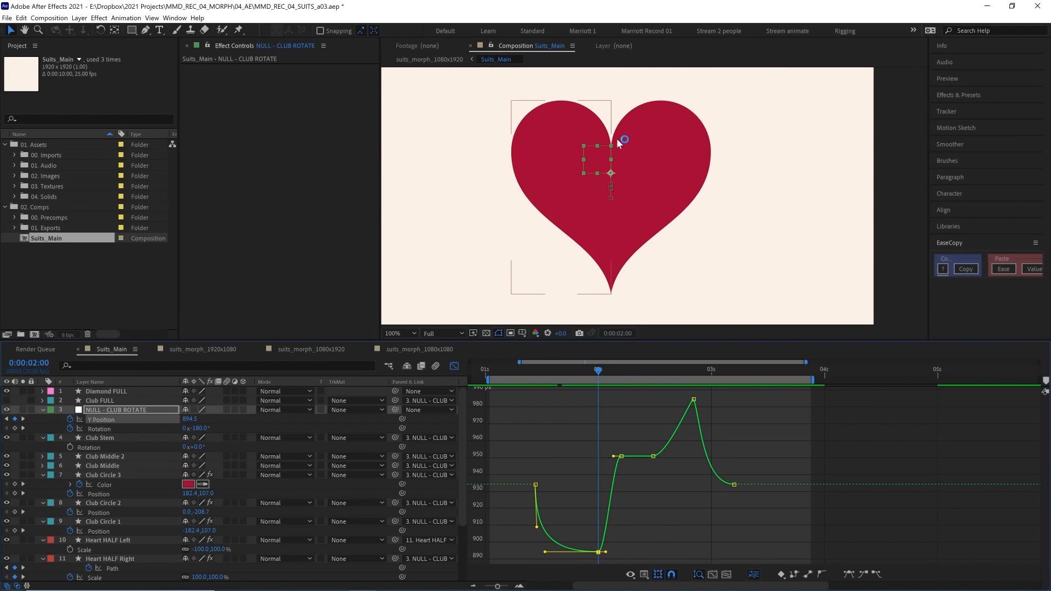
{"action": "left_click_drag", "start_coordinate": [572, 370], "coordinate": [621, 380]}
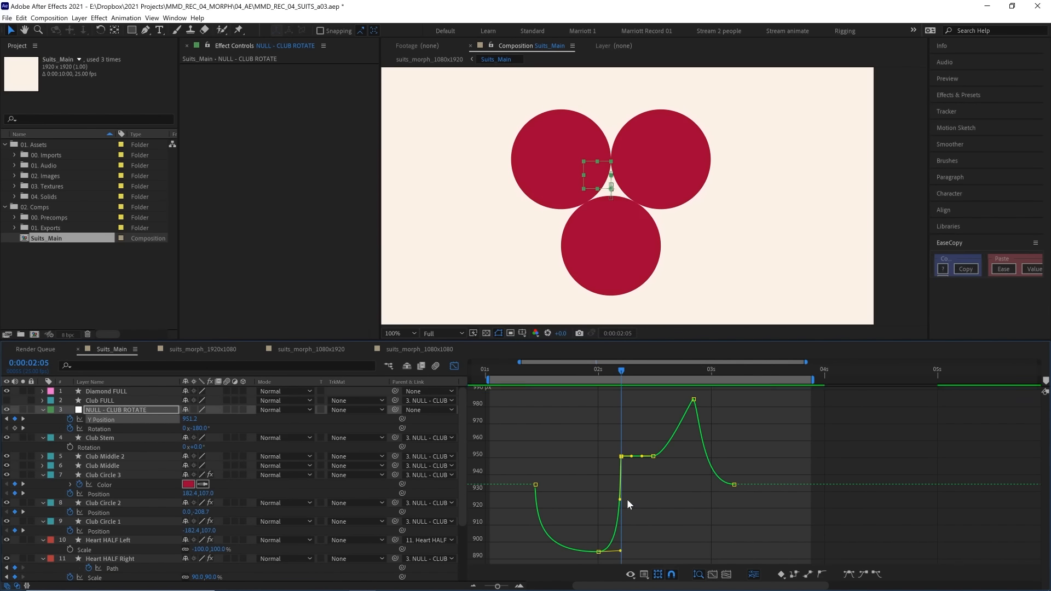
{"action": "key", "text": "space"}
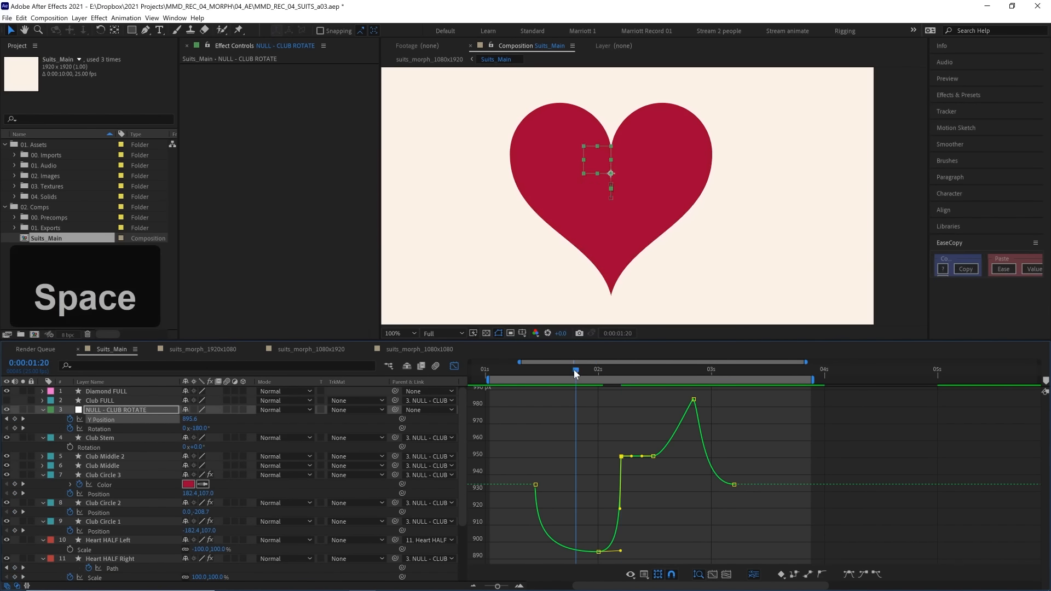
Lengthen the outgoing handle at 0:00:02:12 and Easy Ease the null's peak Y Position keyframe with wide, flat handles
{"action": "left_click_drag", "start_coordinate": [666, 455], "coordinate": [678, 456]}
{"action": "left_click", "coordinate": [694, 400]}
{"action": "left_click_drag", "start_coordinate": [665, 373], "coordinate": [680, 373]}
{"action": "mouse_move", "coordinate": [704, 393]}
{"action": "left_mouse_down"}
{"action": "mouse_move", "coordinate": [668, 419]}
{"action": "mouse_move", "coordinate": [671, 399]}
{"action": "mouse_move", "coordinate": [719, 399]}
{"action": "left_mouse_up"}
{"action": "left_click", "coordinate": [848, 575]}
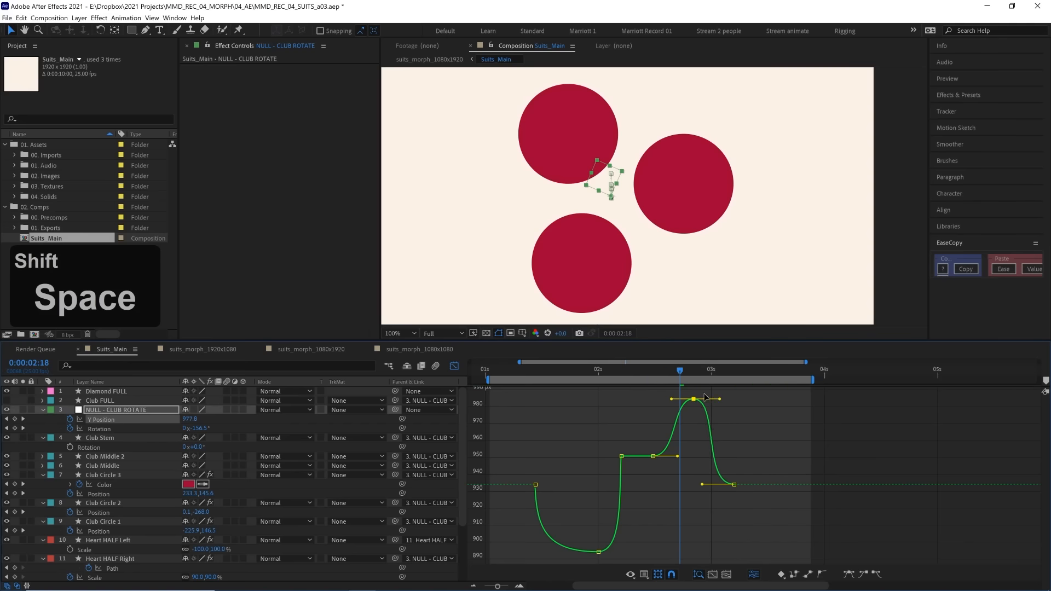
Move the null's peak Y Position keyframe to about 1008 px at 0:00:02:20, shorten its handles slightly and preview the motion
{"action": "left_click_drag", "start_coordinate": [733, 399], "coordinate": [728, 390]}
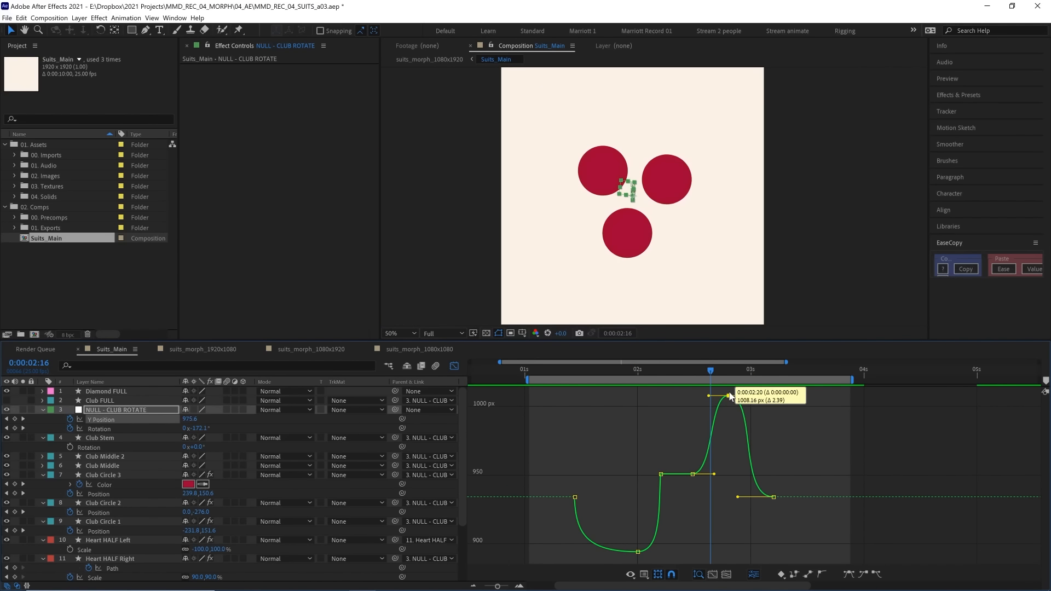
{"action": "key", "text": "space"}
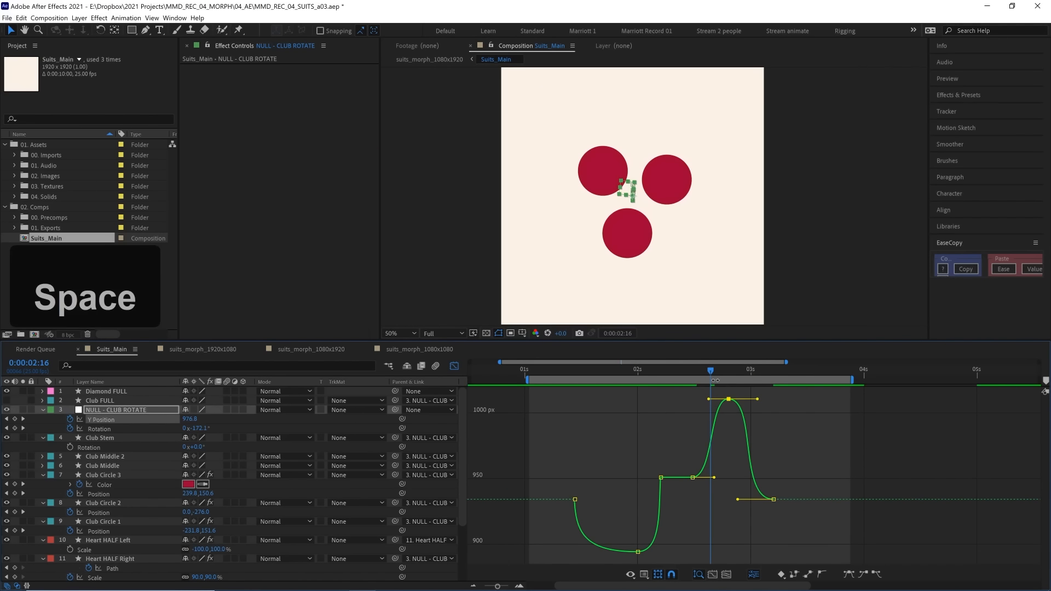
{"action": "left_click_drag", "start_coordinate": [685, 373], "coordinate": [657, 319]}
{"action": "key", "text": "slash"}
{"action": "key", "text": "space"}
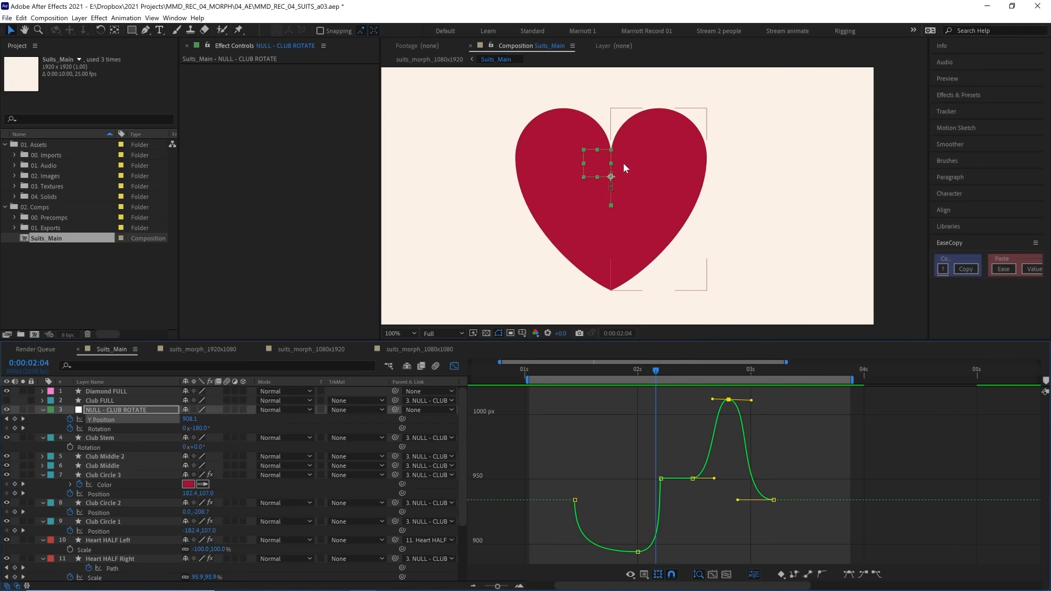
Preview the complete heart-to-club morph from just before the heart appears and from the work area's start
{"action": "left_click_drag", "start_coordinate": [697, 370], "coordinate": [568, 370]}
{"action": "key", "text": "space"}
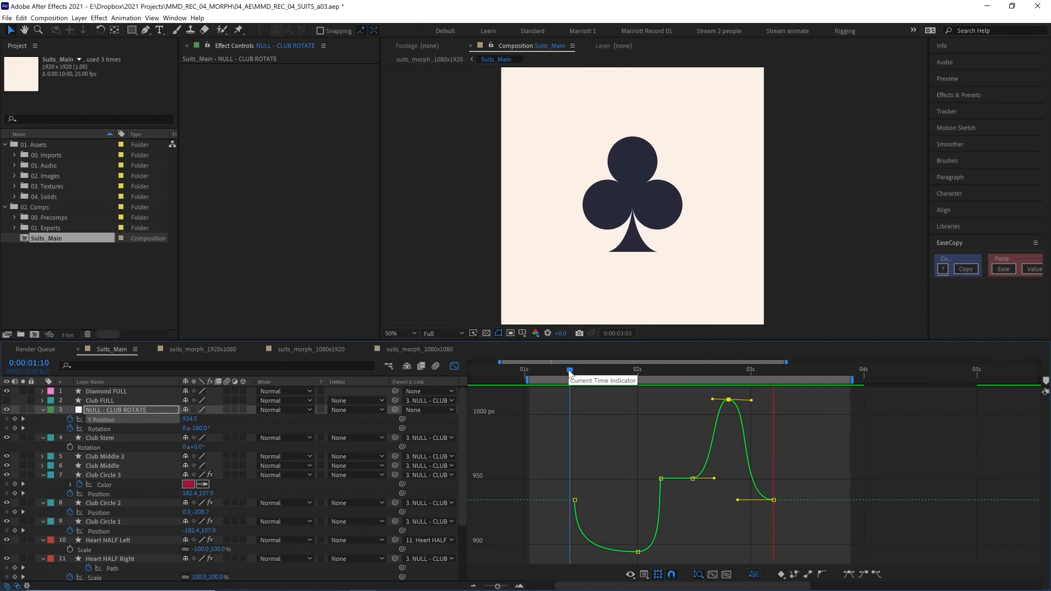
{"action": "left_click", "coordinate": [530, 372]}
{"action": "key", "text": "space"}
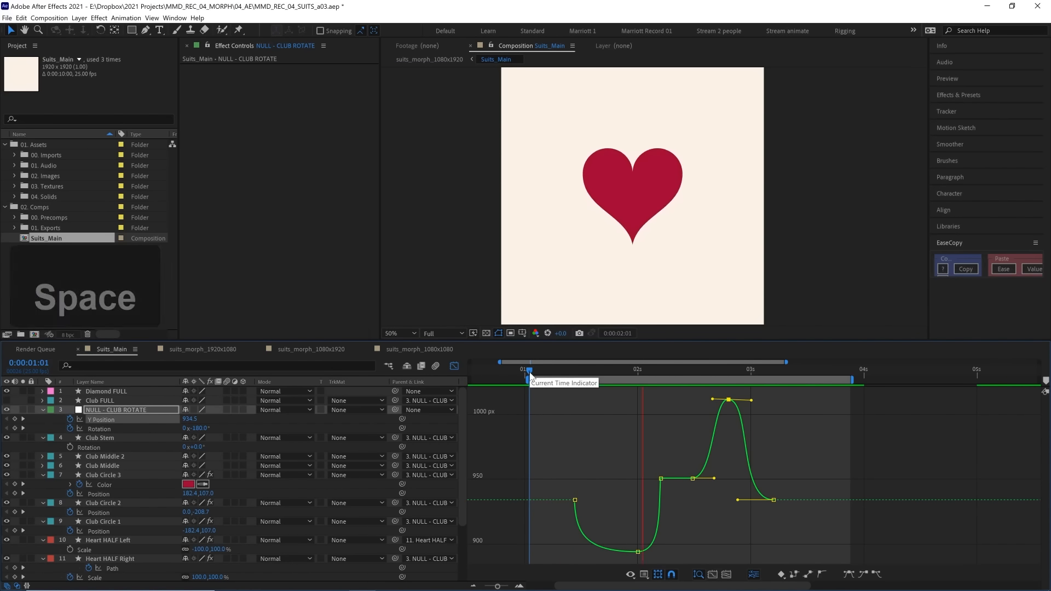